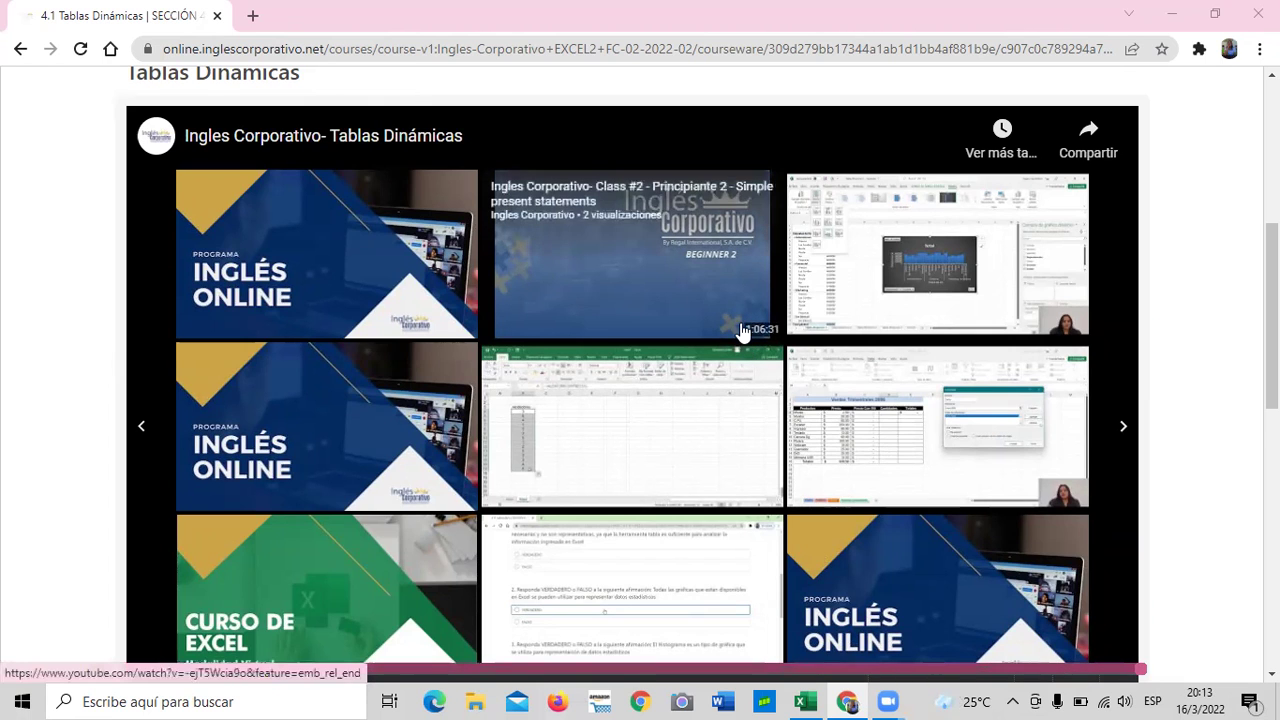
Check the lesson page down to the Tabla Dinamica practice file link, and switch to the open Tabla Dinamica (2) workbook in Excel.
scroll(725, 368, down, 3)
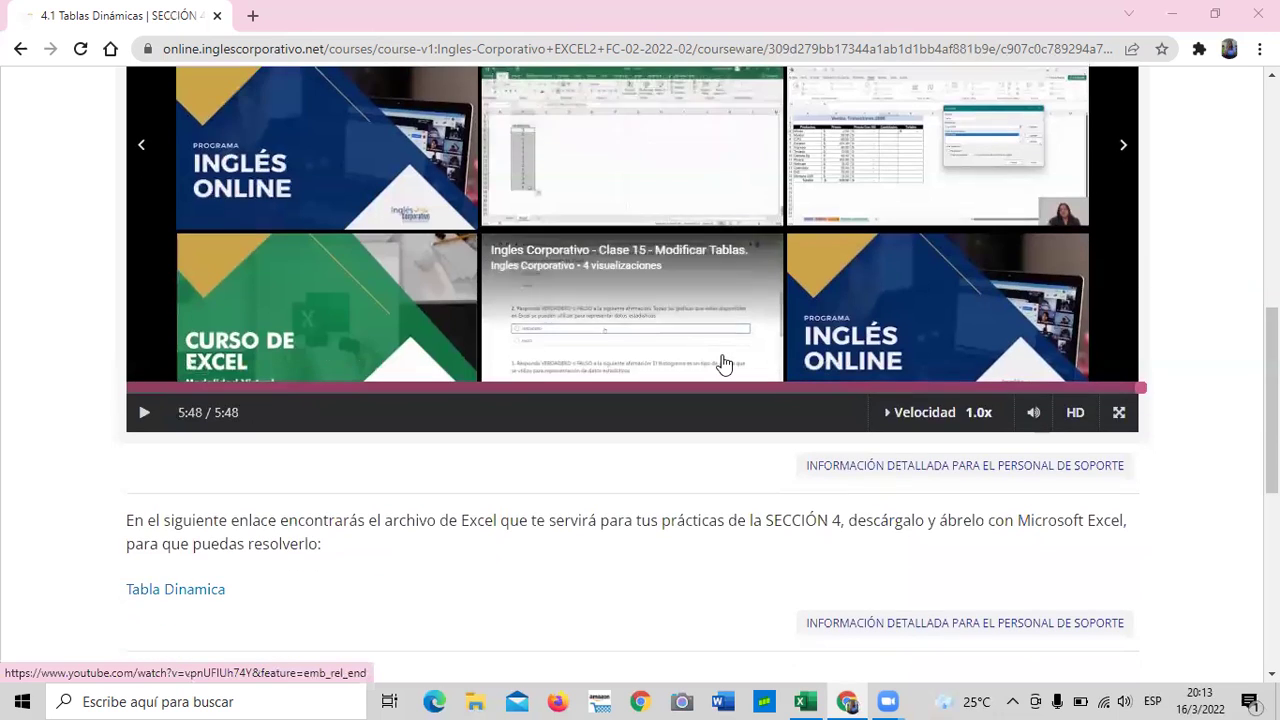
scroll(725, 363, down, 1)
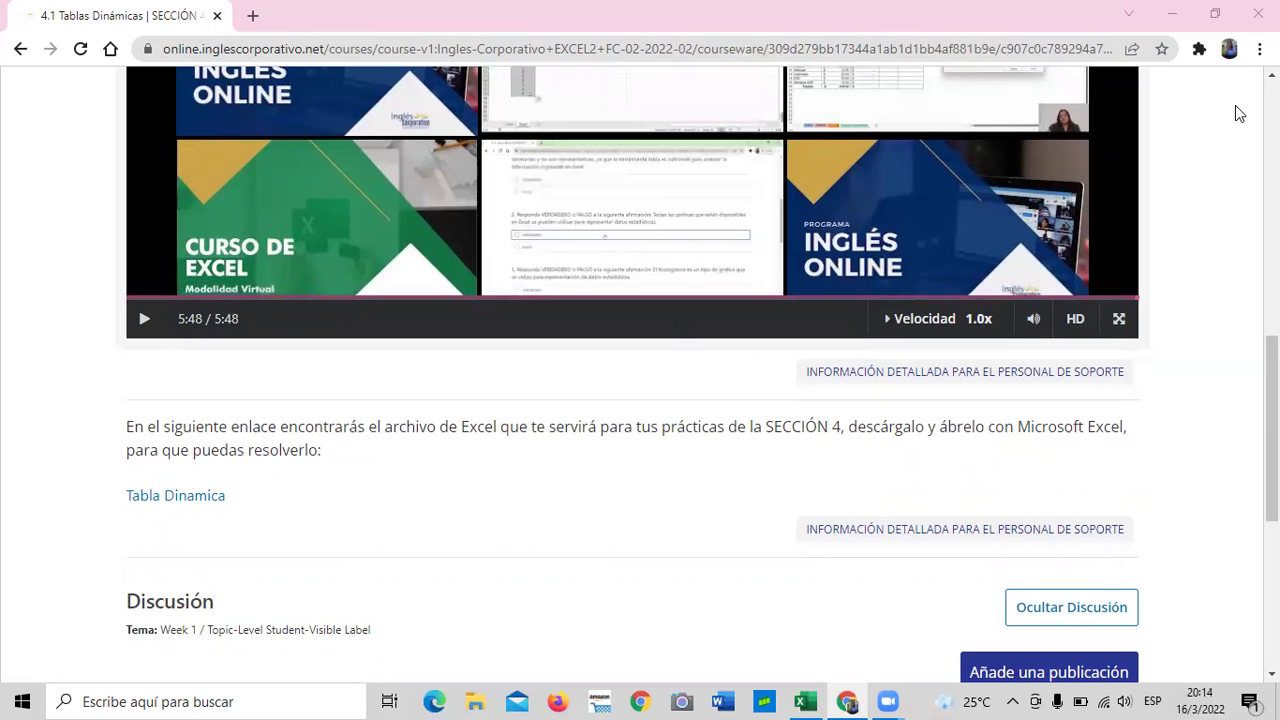
mouse_move(800, 700)
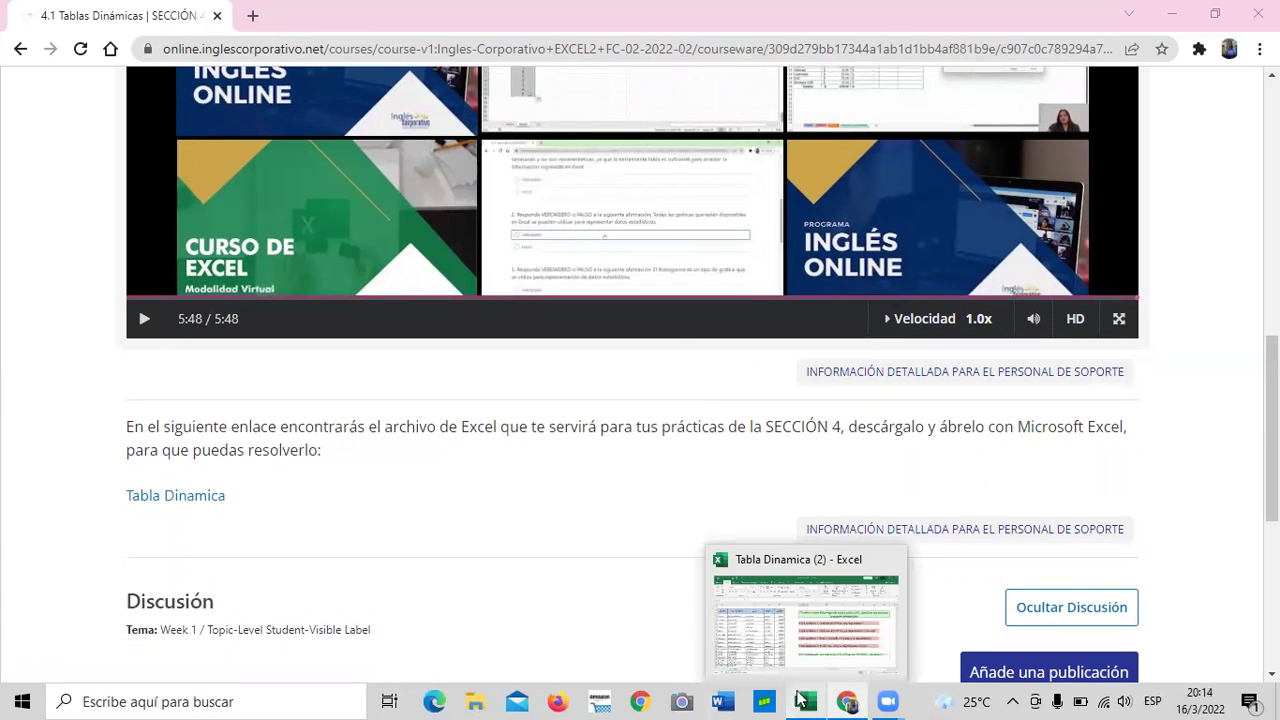
click(778, 630)
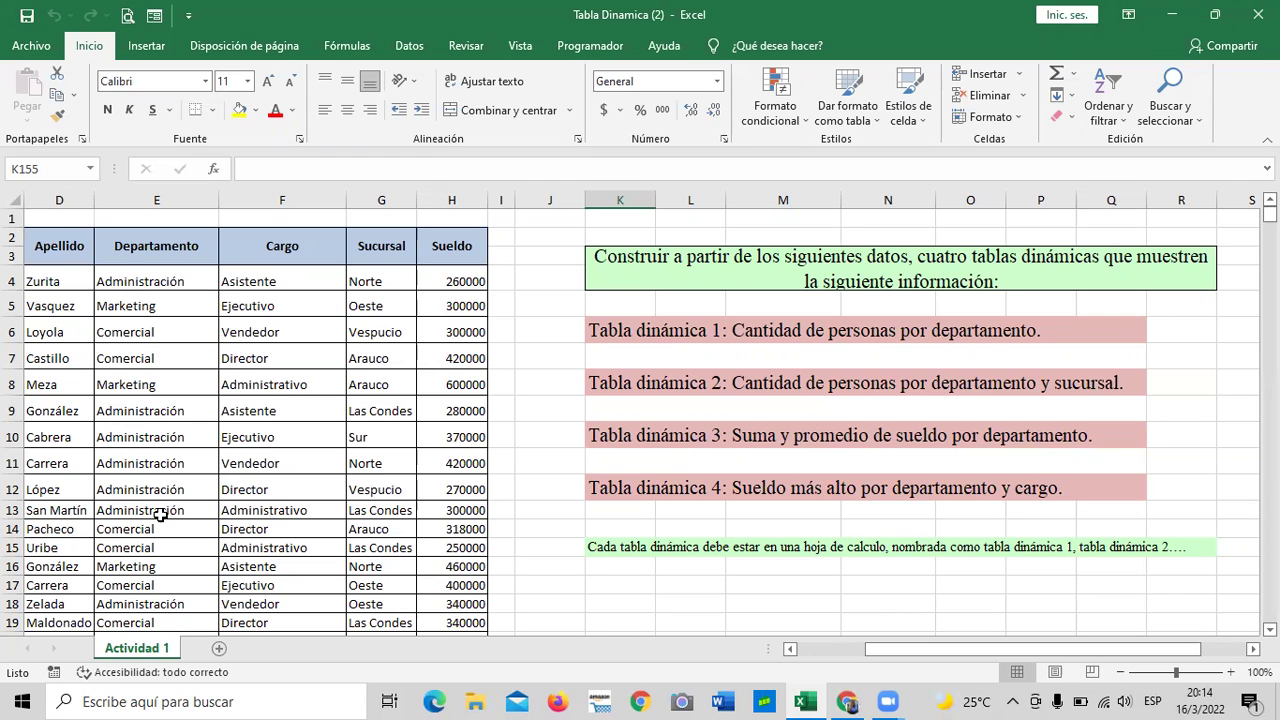
Read the instructions for the four pivot tables and the sheet-naming rule beside the data on the Actividad 1 sheet.
scroll(188, 450, down, 2)
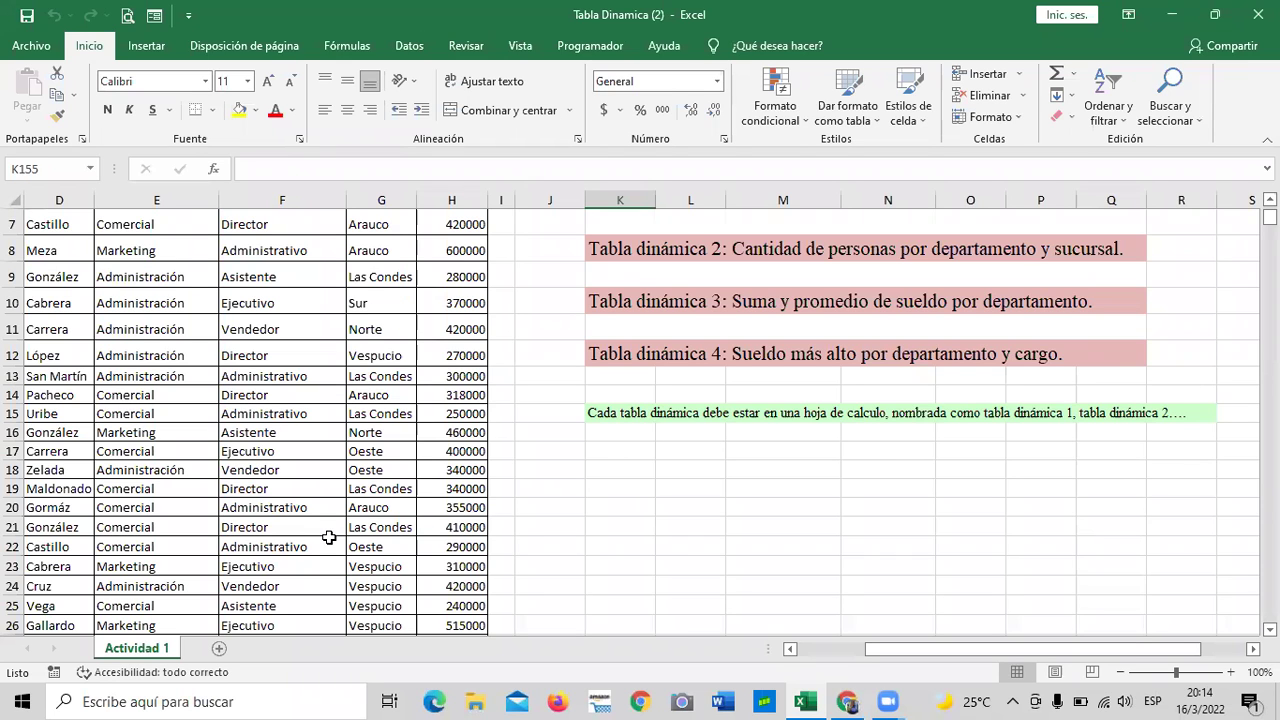
scroll(329, 538, up, 1)
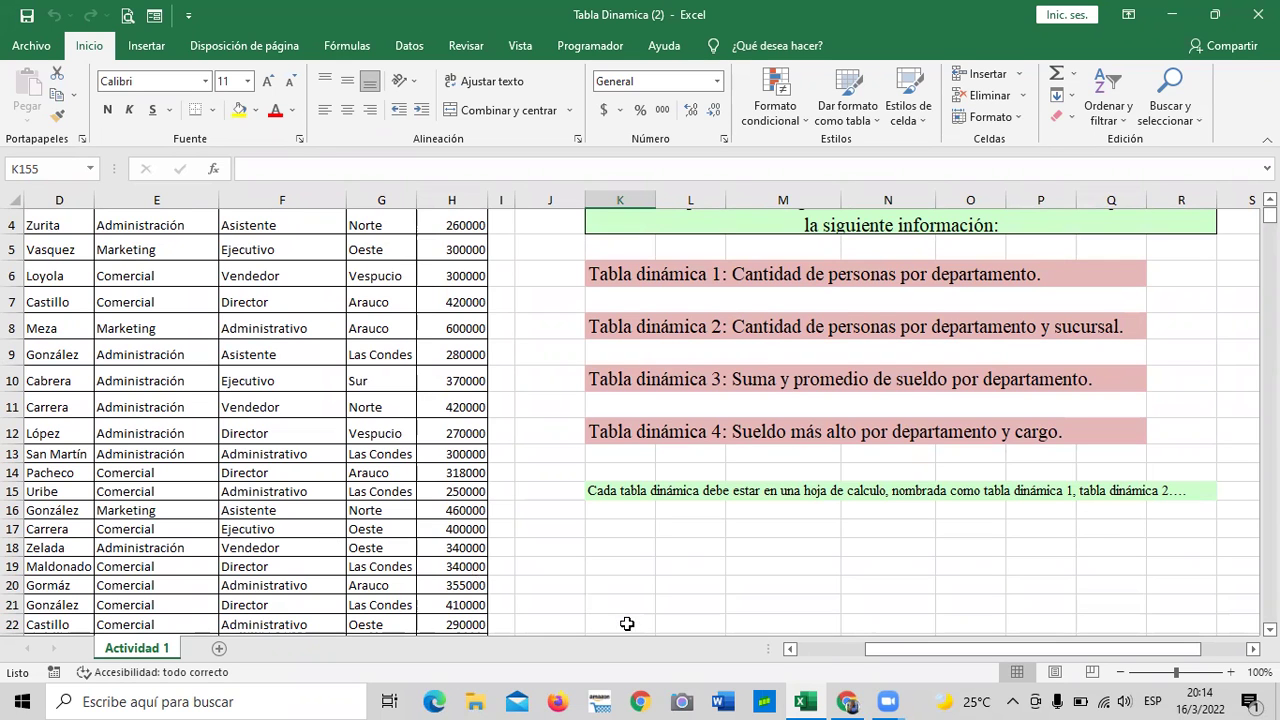
scroll(630, 620, up, 1)
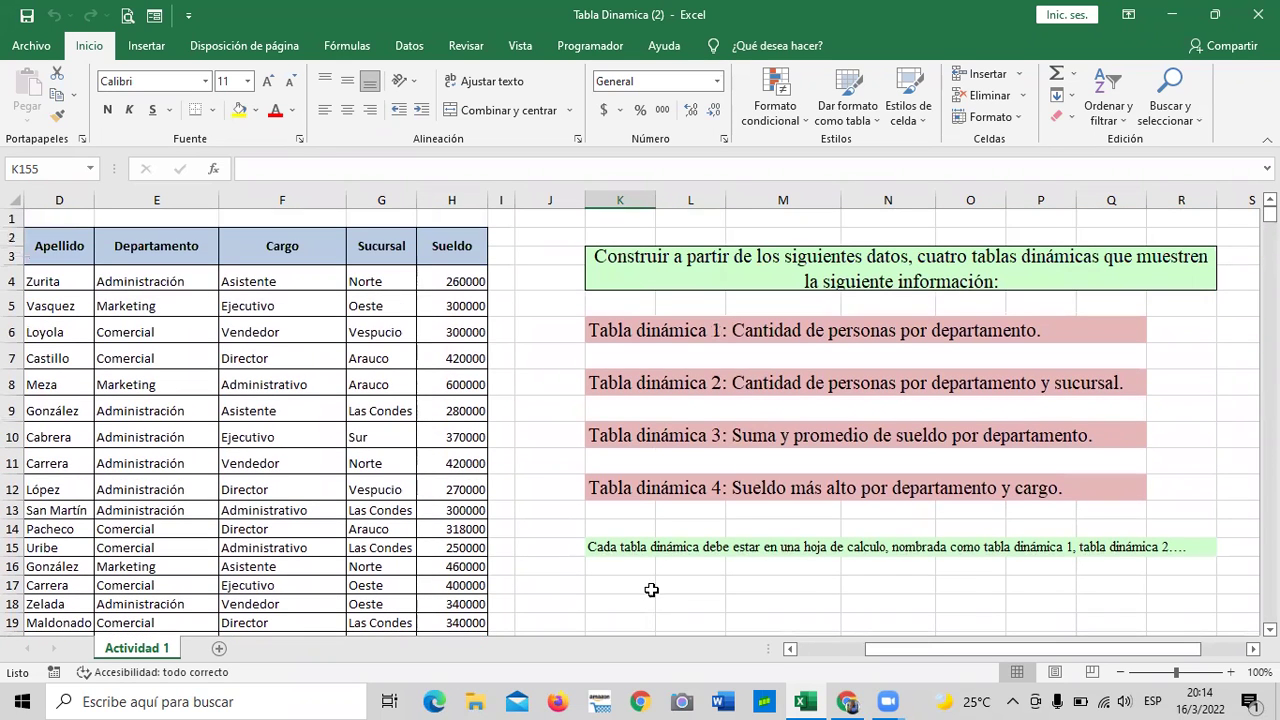
scroll(655, 580, down, 1)
scroll(403, 537, up, 1)
scroll(628, 447, down, 1)
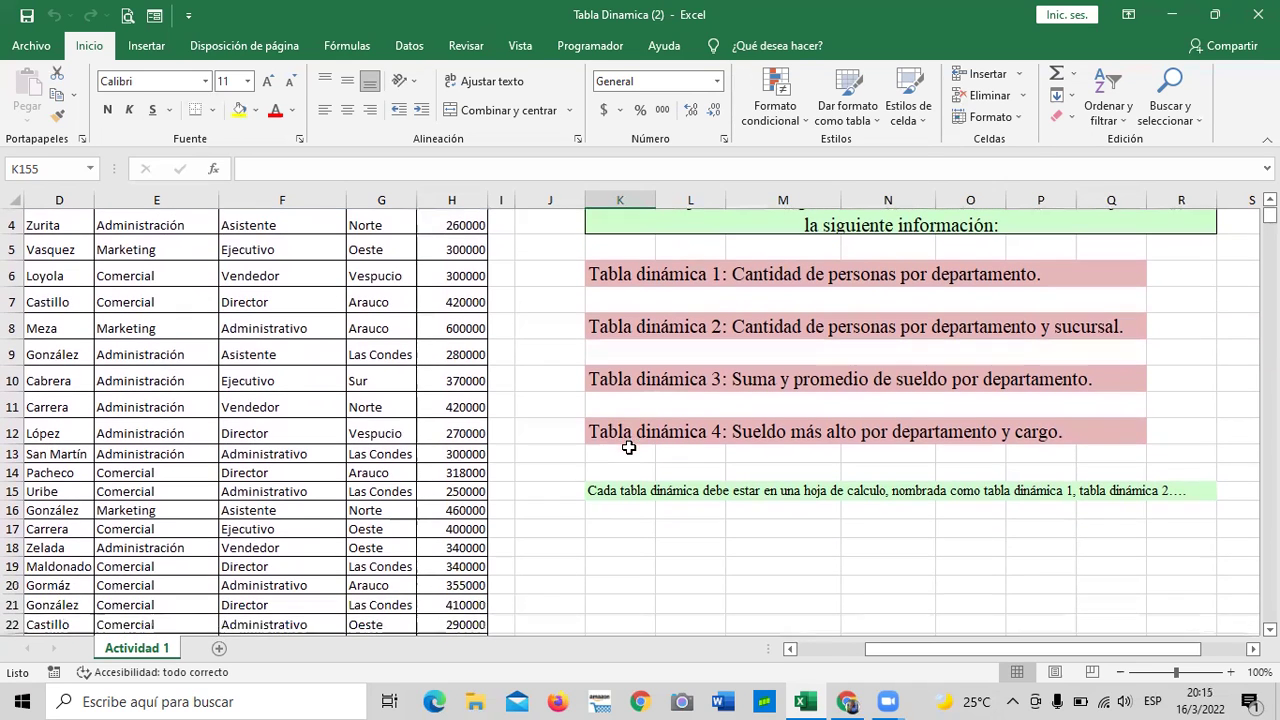
scroll(574, 451, up, 1)
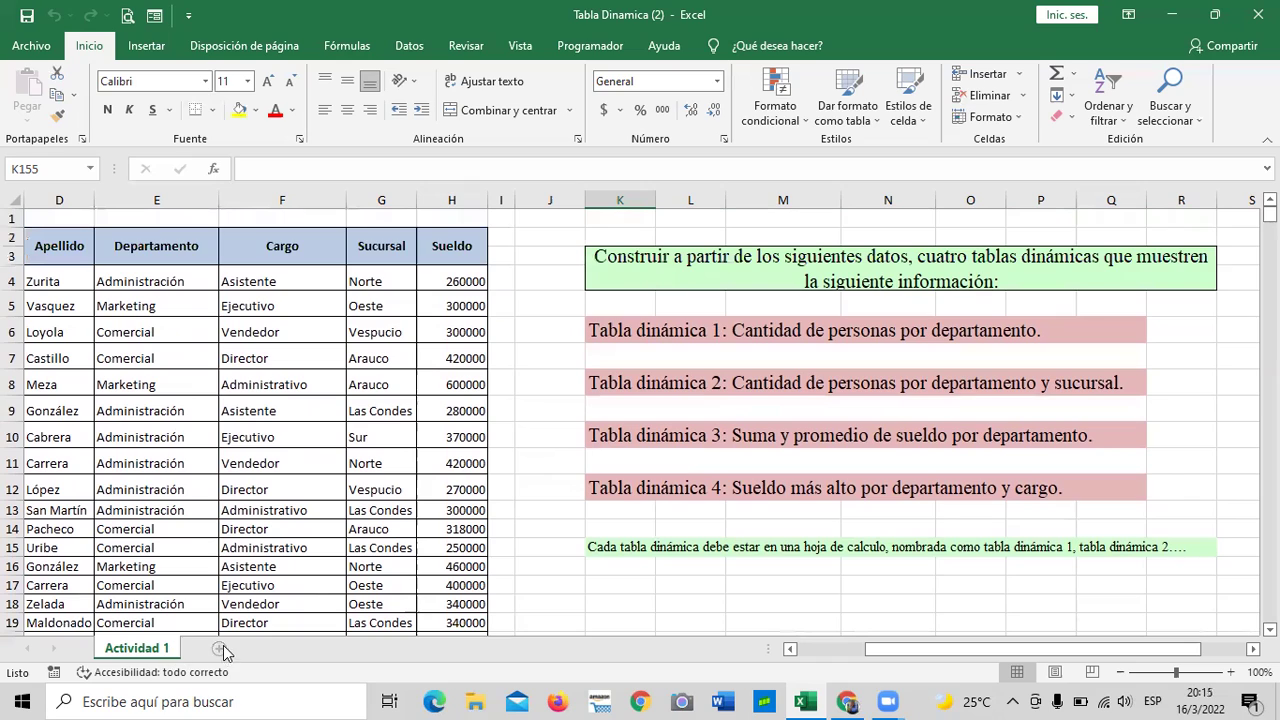
Look through the employee data on Actividad 1 from the first record past the last one and back.
scroll(256, 448, down, 4)
scroll(256, 448, down, 9)
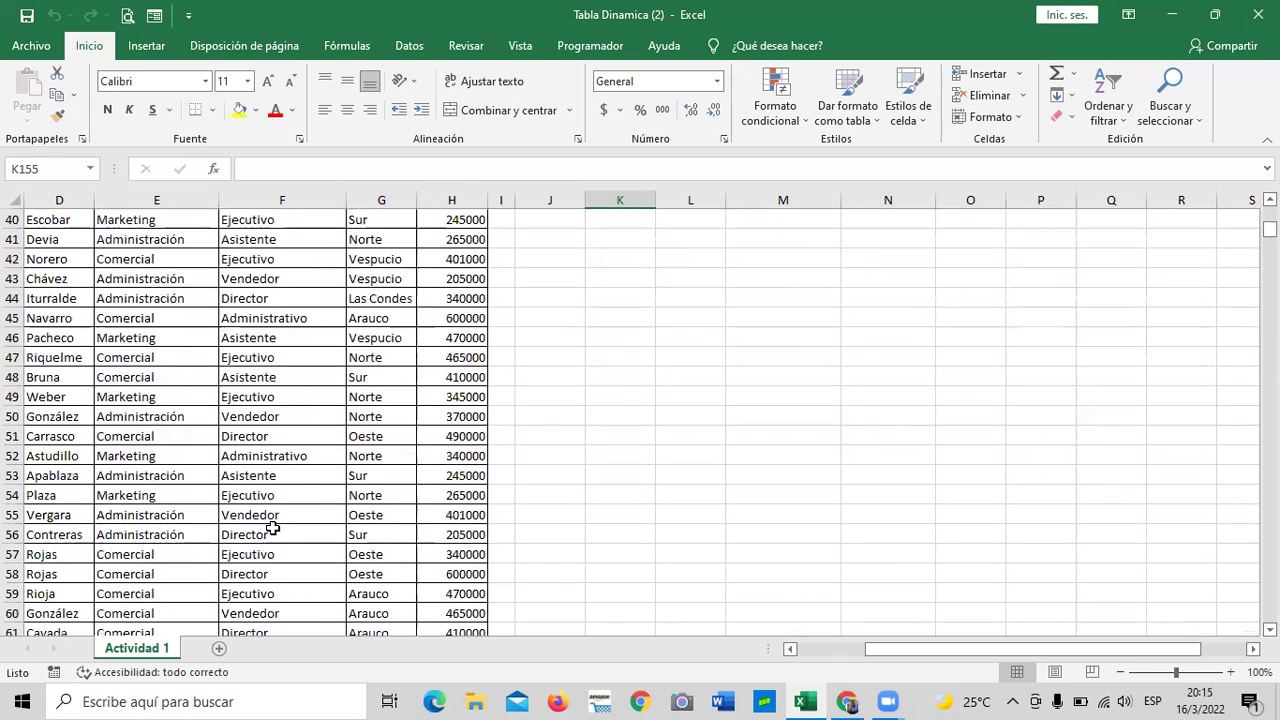
scroll(283, 560, down, 6)
scroll(283, 565, down, 17)
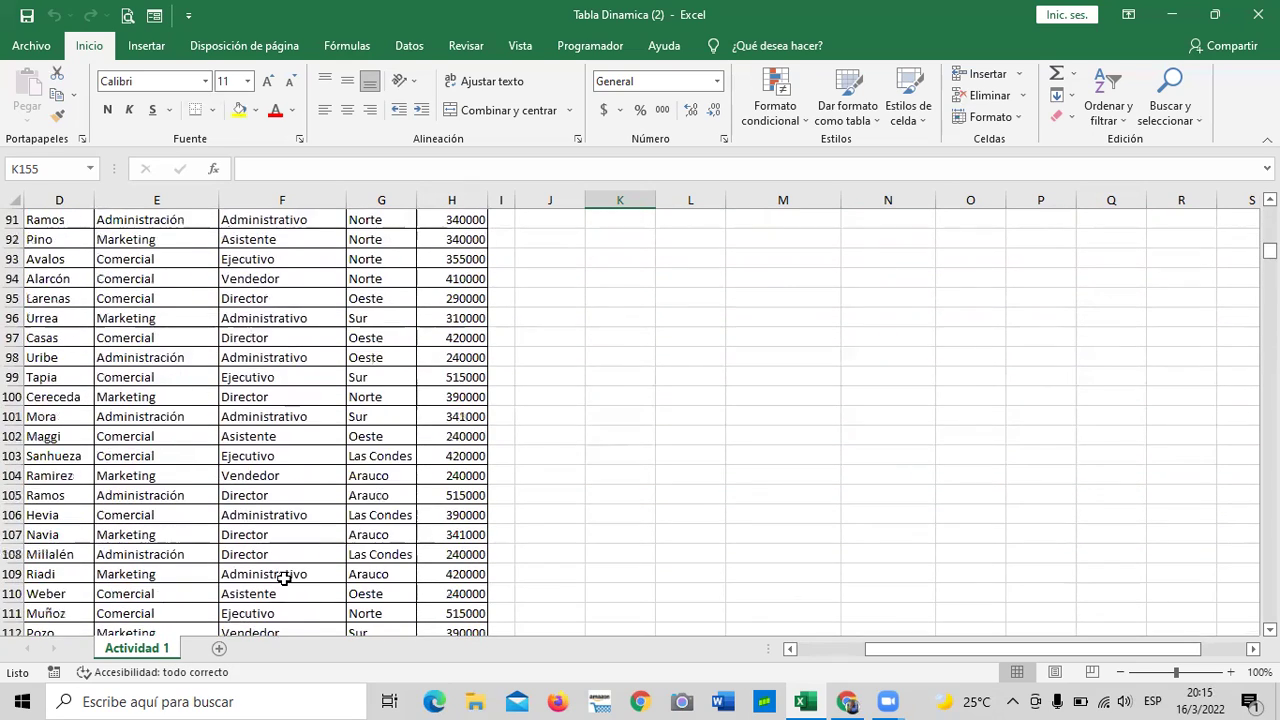
scroll(284, 578, down, 16)
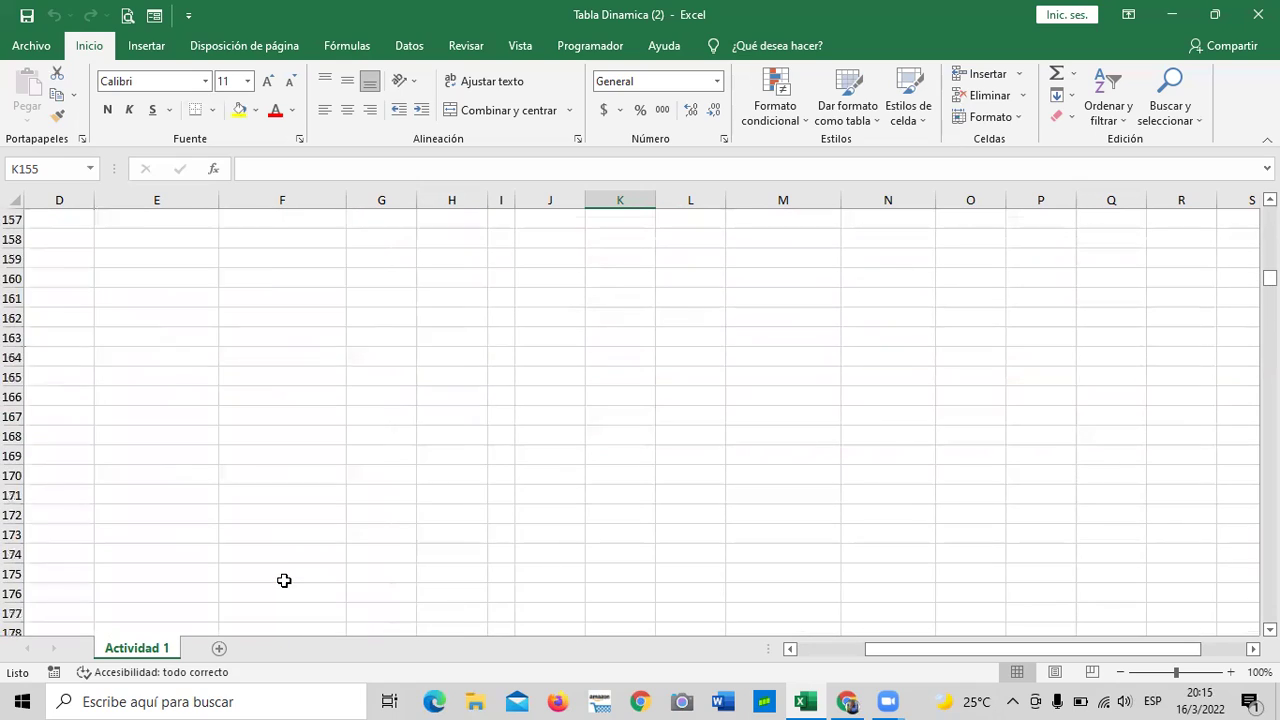
scroll(284, 580, up, 5)
scroll(284, 580, up, 20)
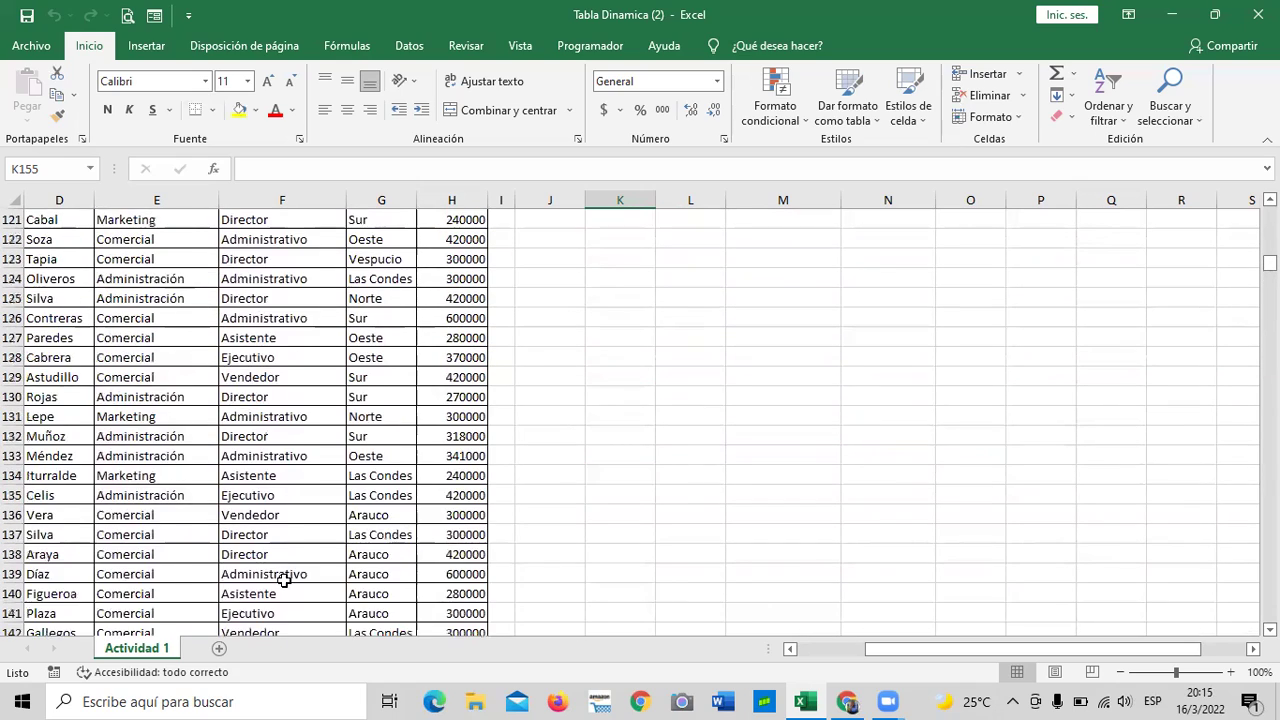
scroll(284, 580, up, 12)
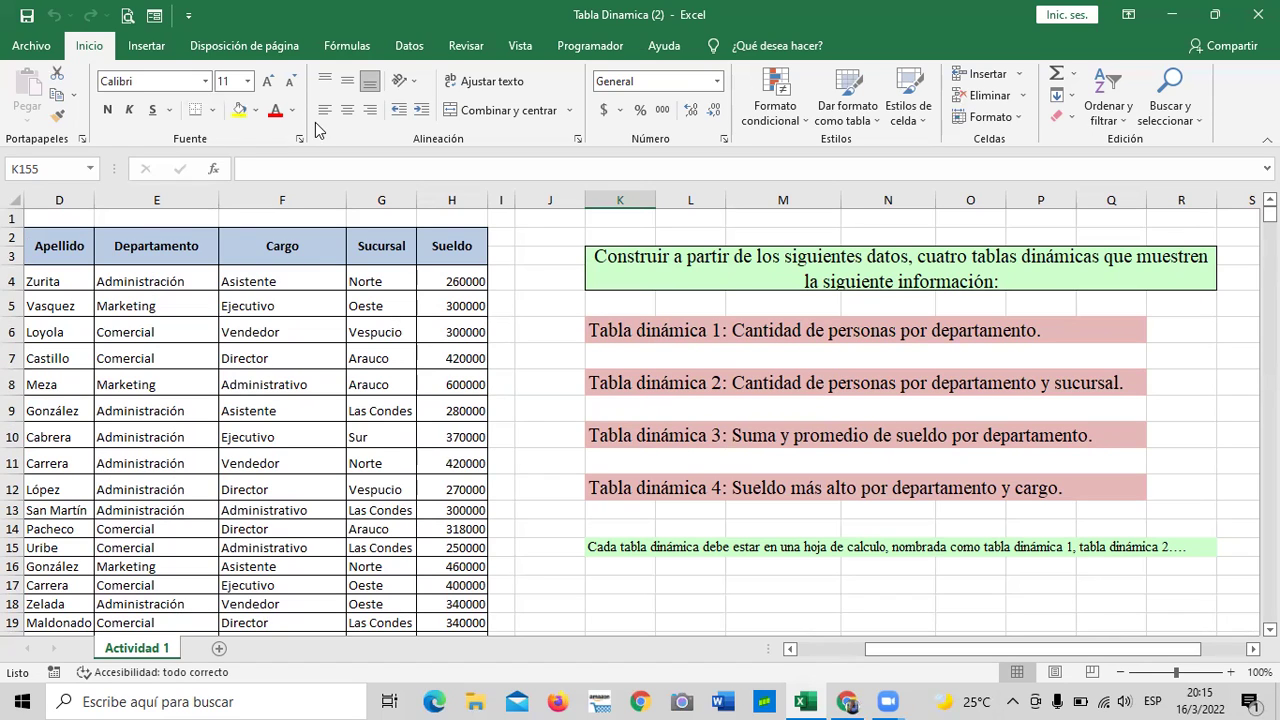
Examine the salaries in the Sueldo column, starting from the first records and continuing down the list.
click(450, 278)
click(451, 305)
click(451, 332)
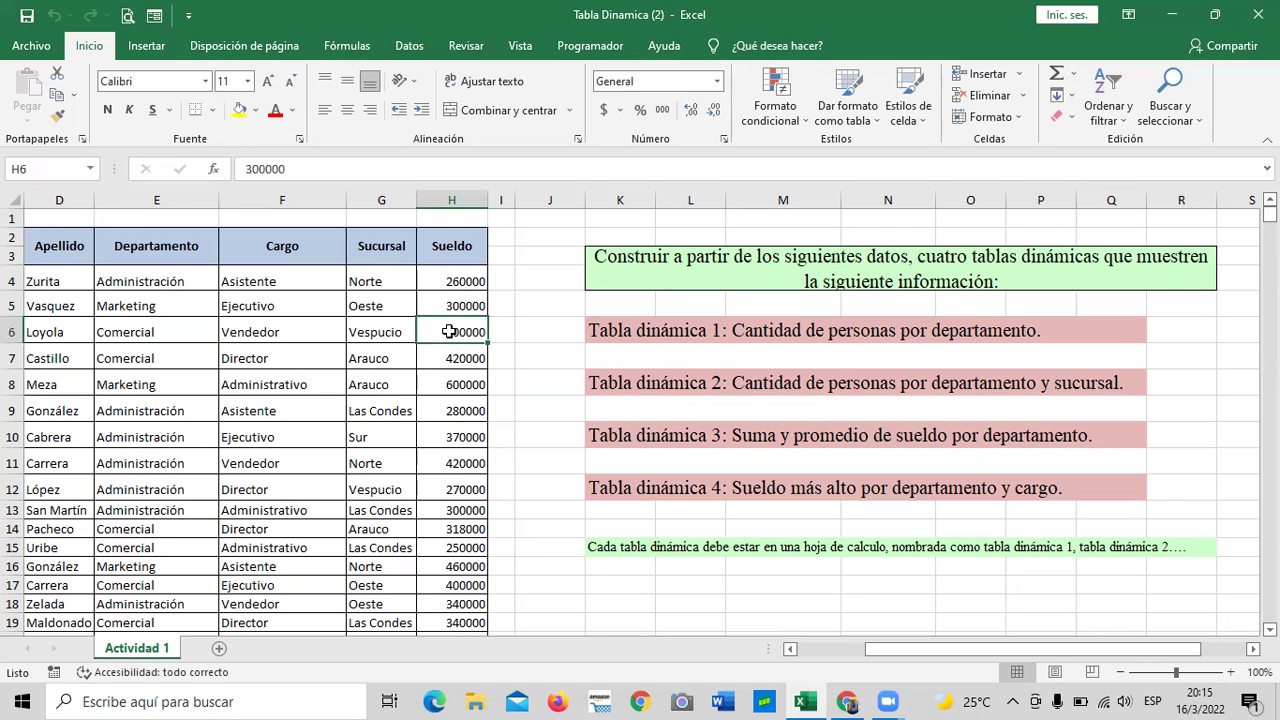
click(459, 466)
scroll(450, 465, down, 3)
scroll(450, 465, down, 20)
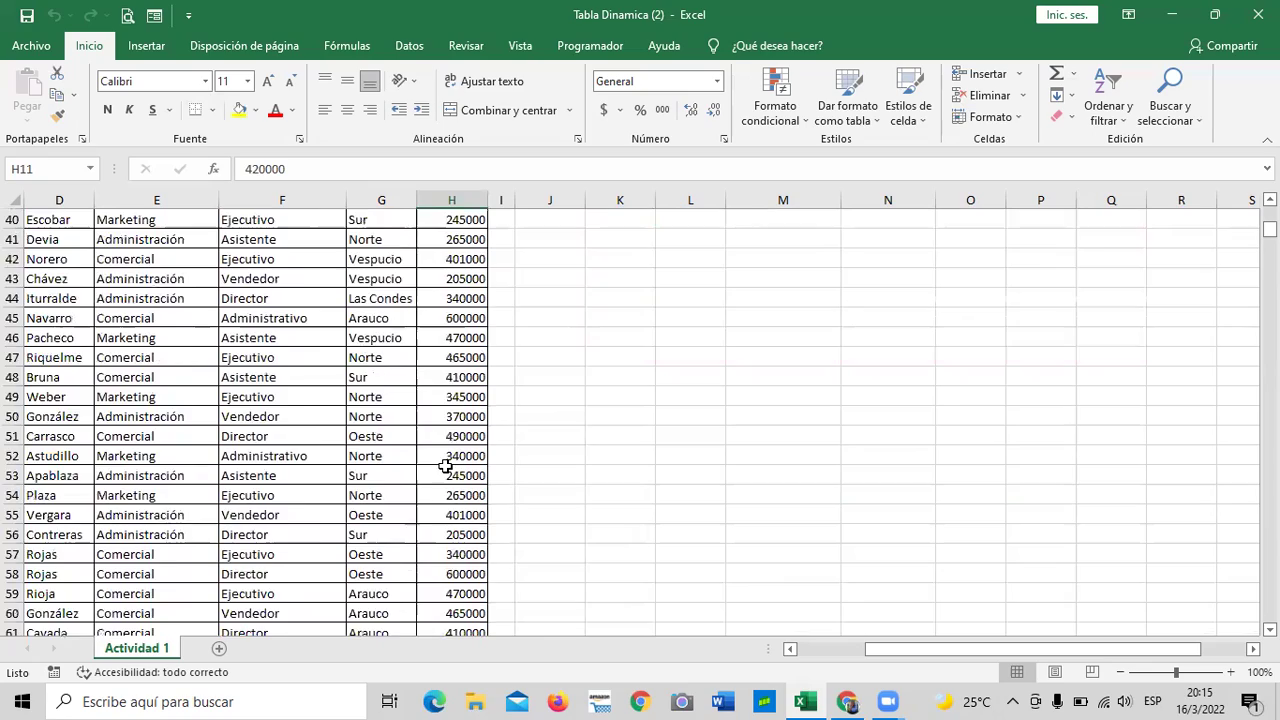
scroll(457, 513, down, 4)
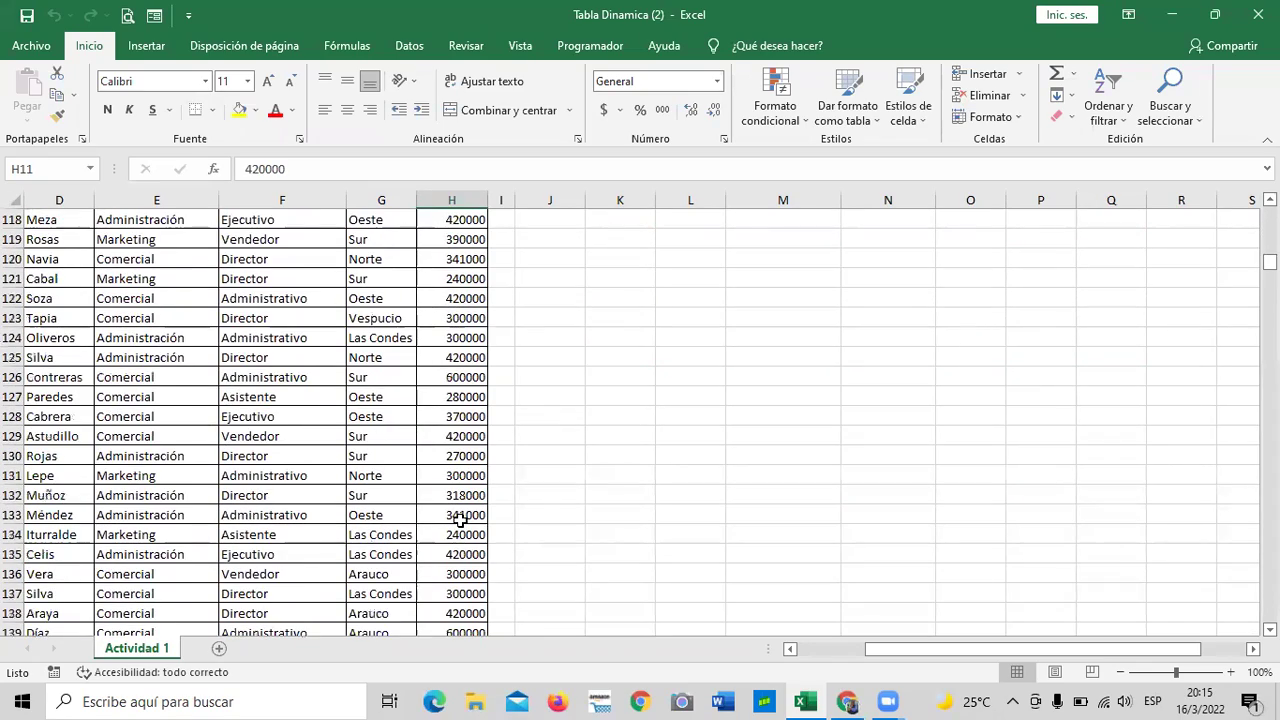
scroll(459, 515, up, 20)
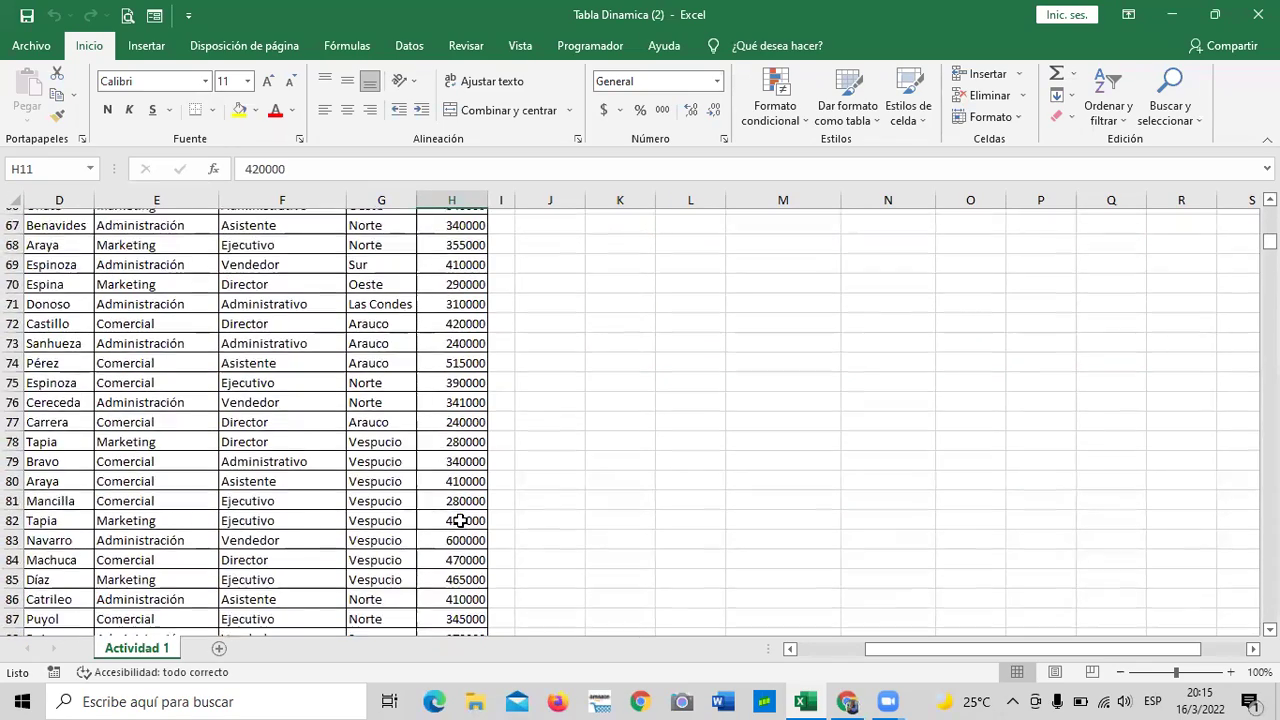
scroll(461, 515, up, 8)
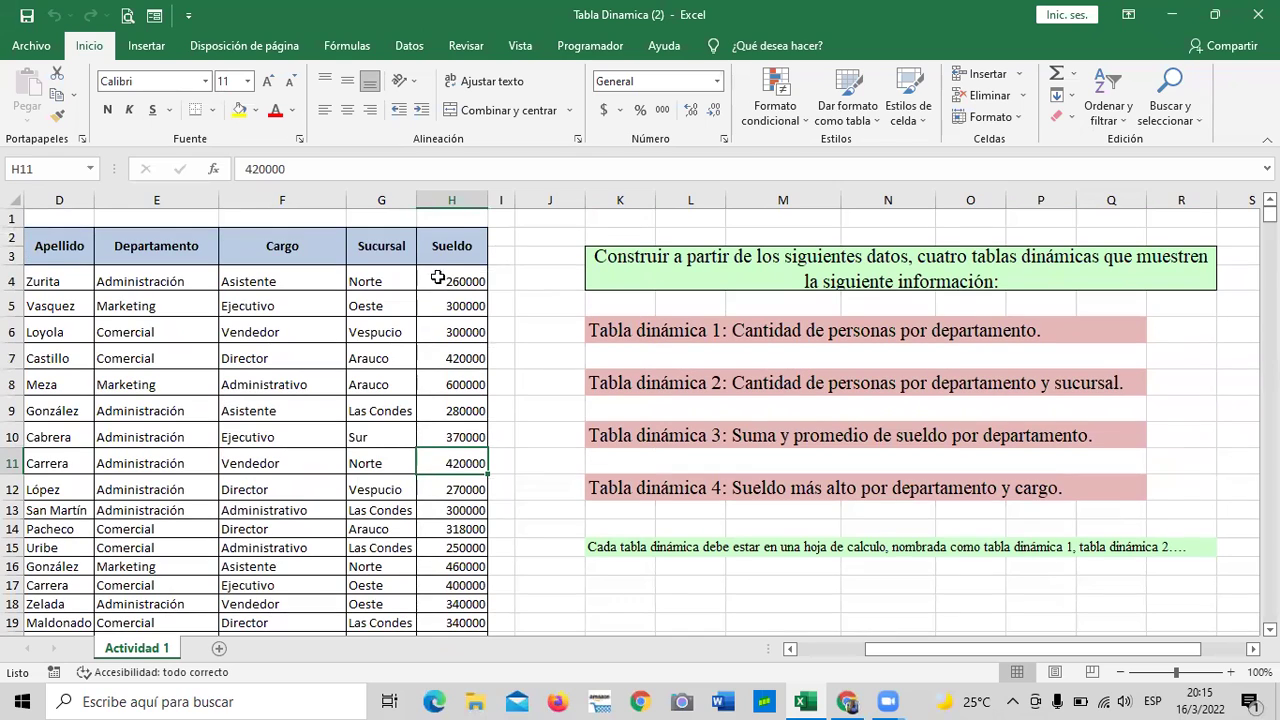
click(436, 276)
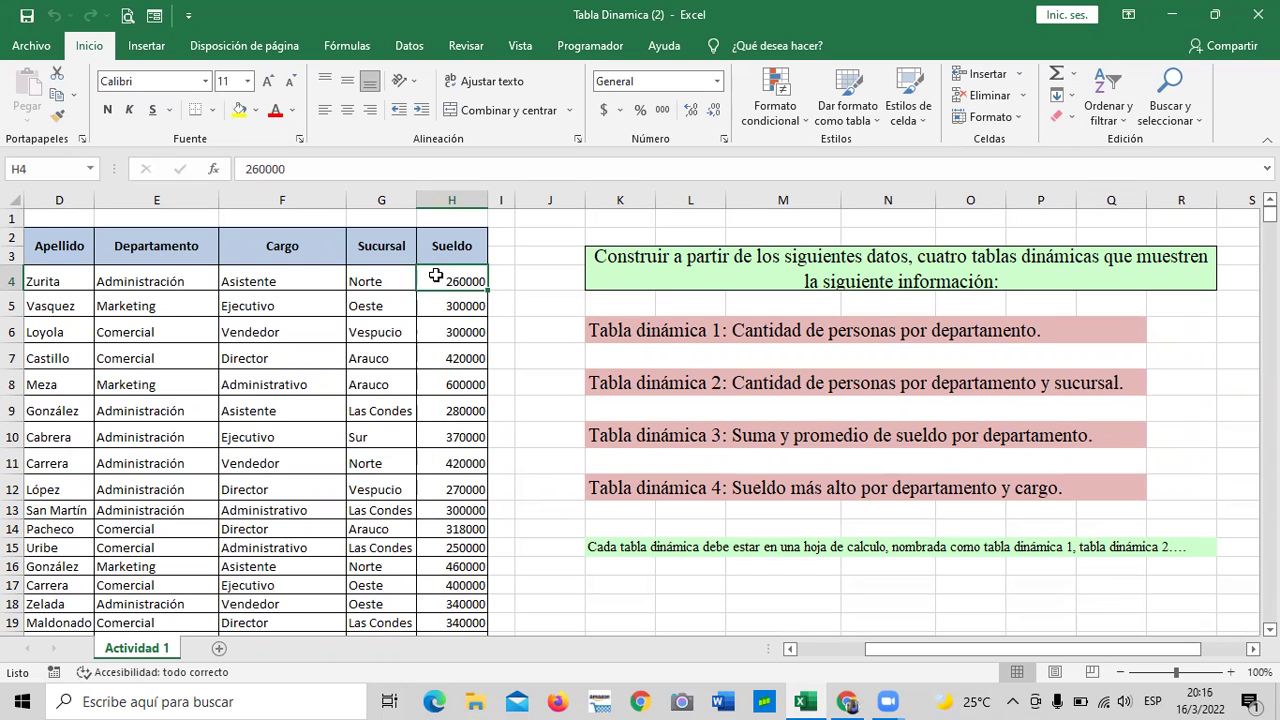
scroll(463, 386, down, 4)
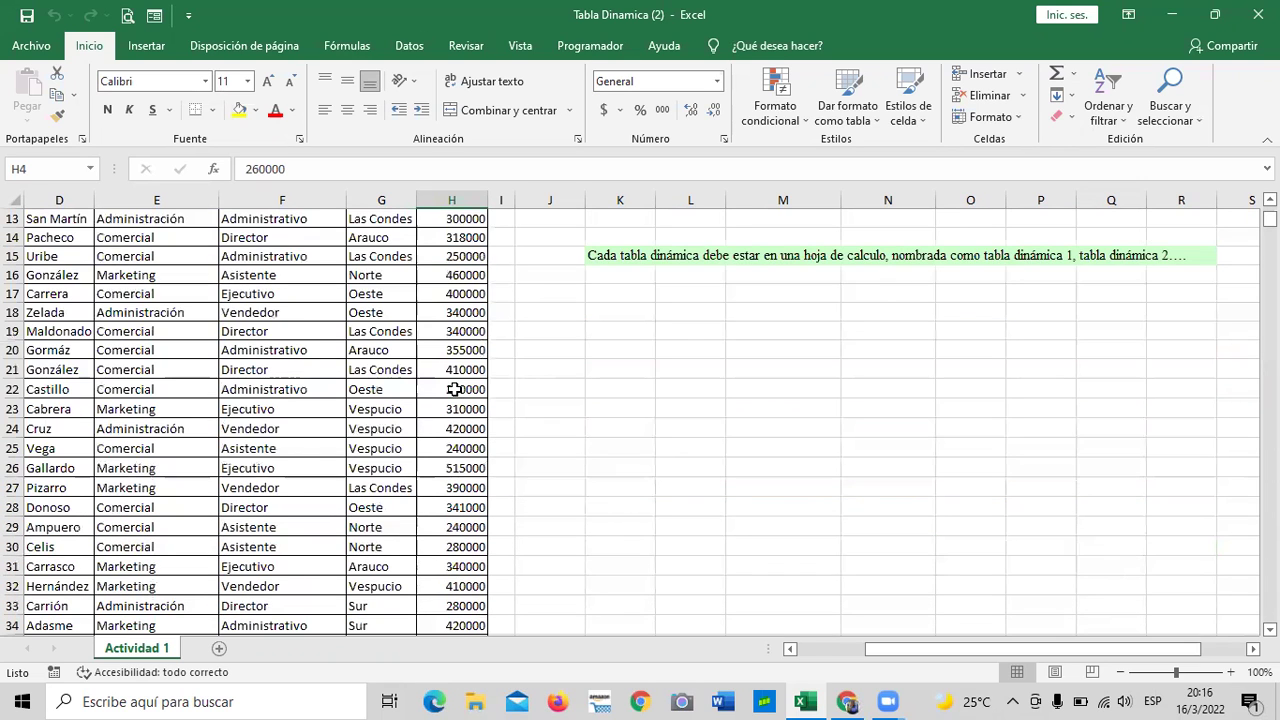
scroll(458, 420, down, 11)
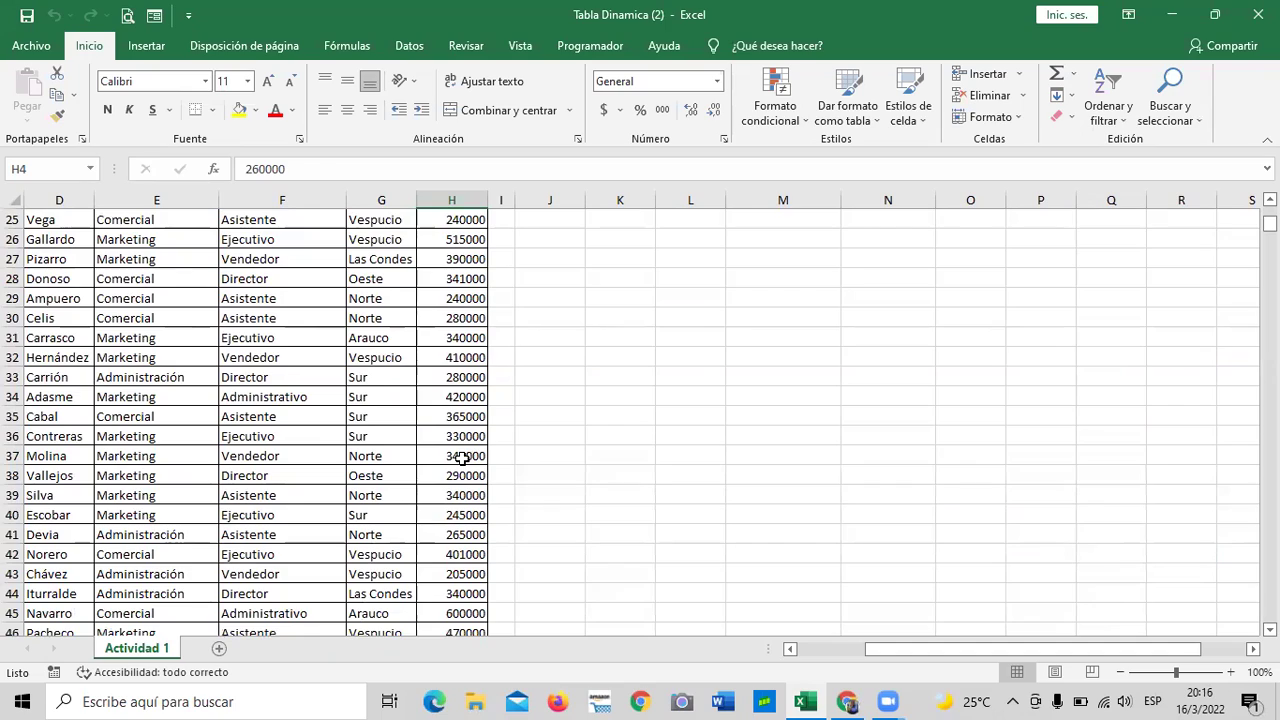
scroll(463, 458, up, 15)
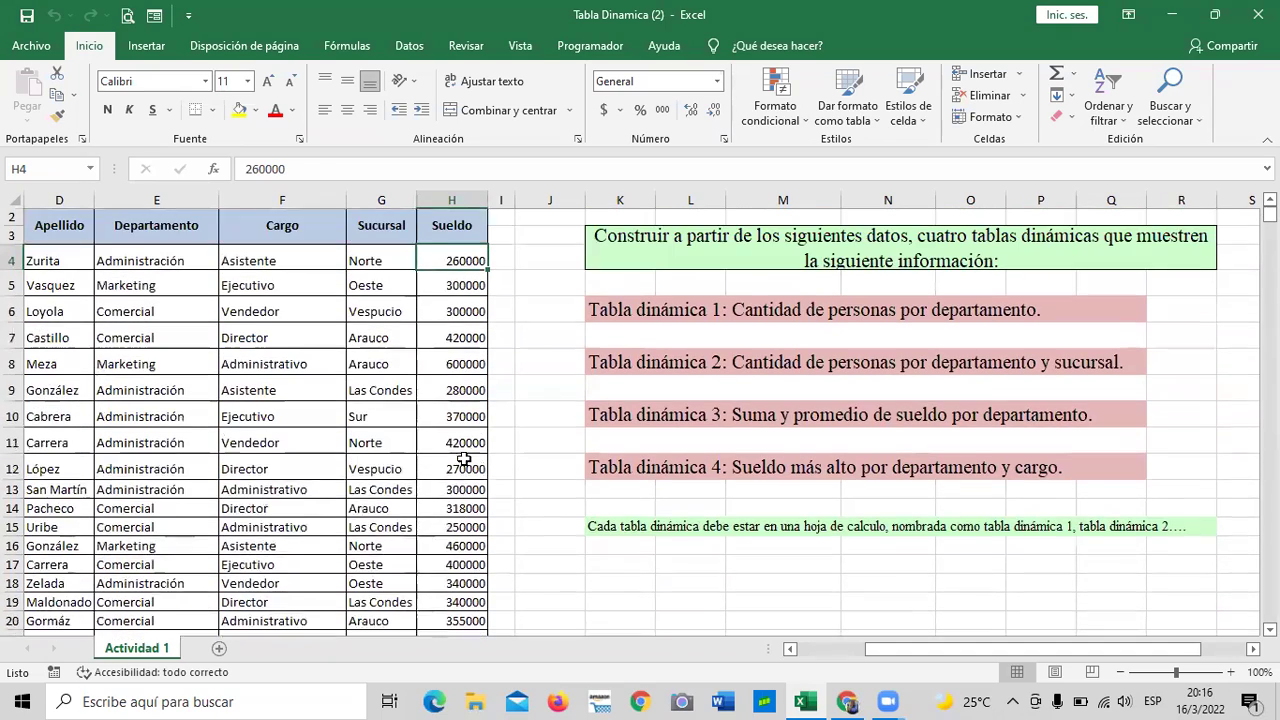
Review the data table's columns from the name fields to Sueldo, and select the blank merged cell K7 under the first pivot table task.
scroll(463, 458, up, 1)
drag(872, 650, 762, 640)
scroll(508, 477, down, 2)
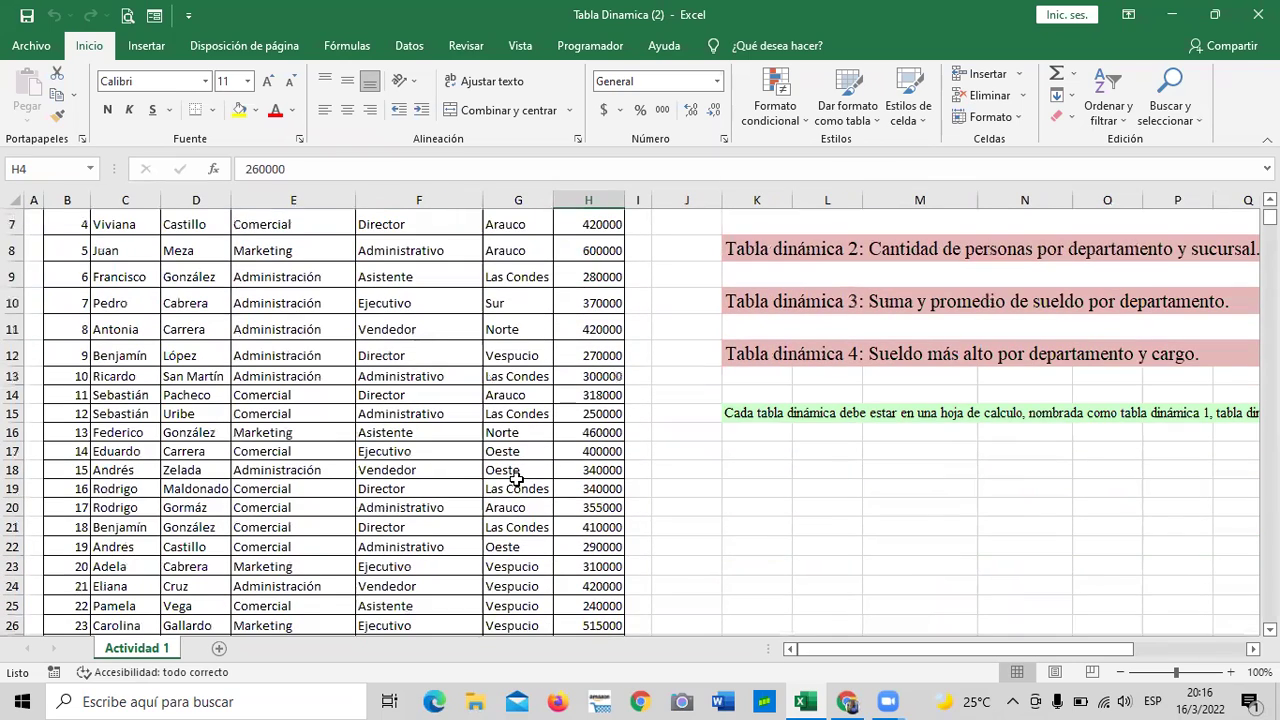
drag(908, 651, 910, 600)
scroll(572, 516, up, 2)
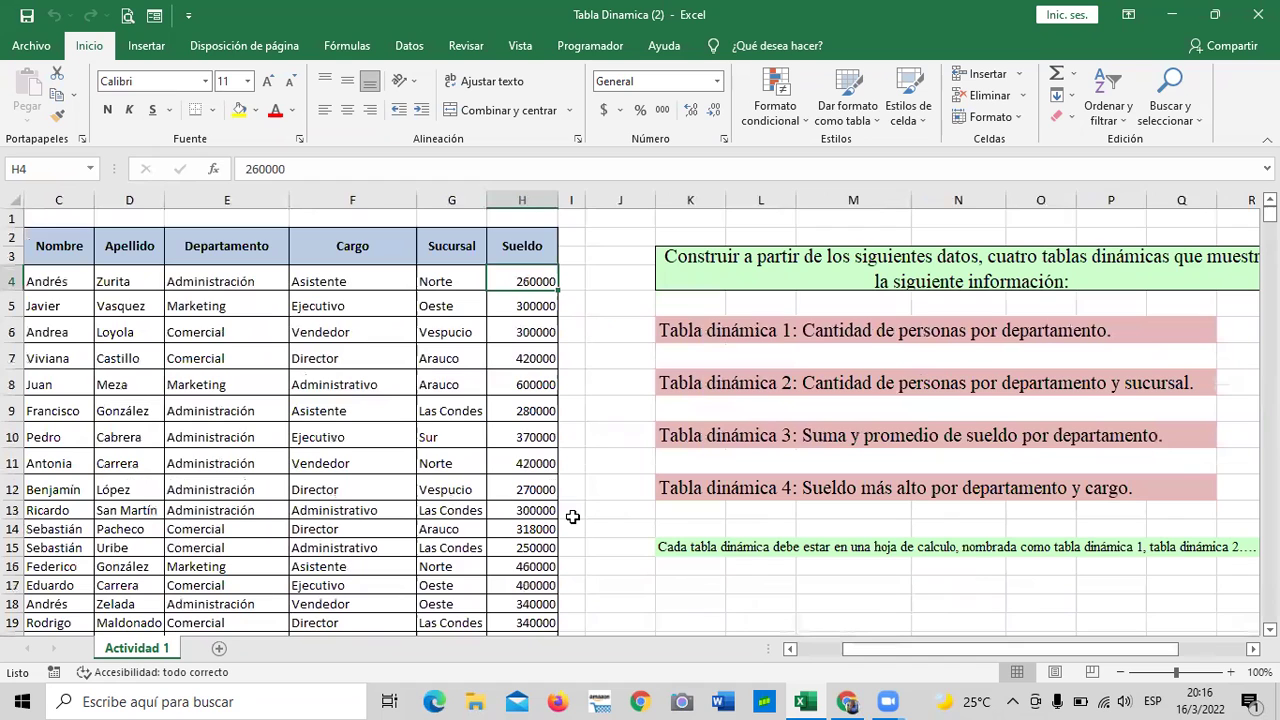
drag(882, 655, 906, 656)
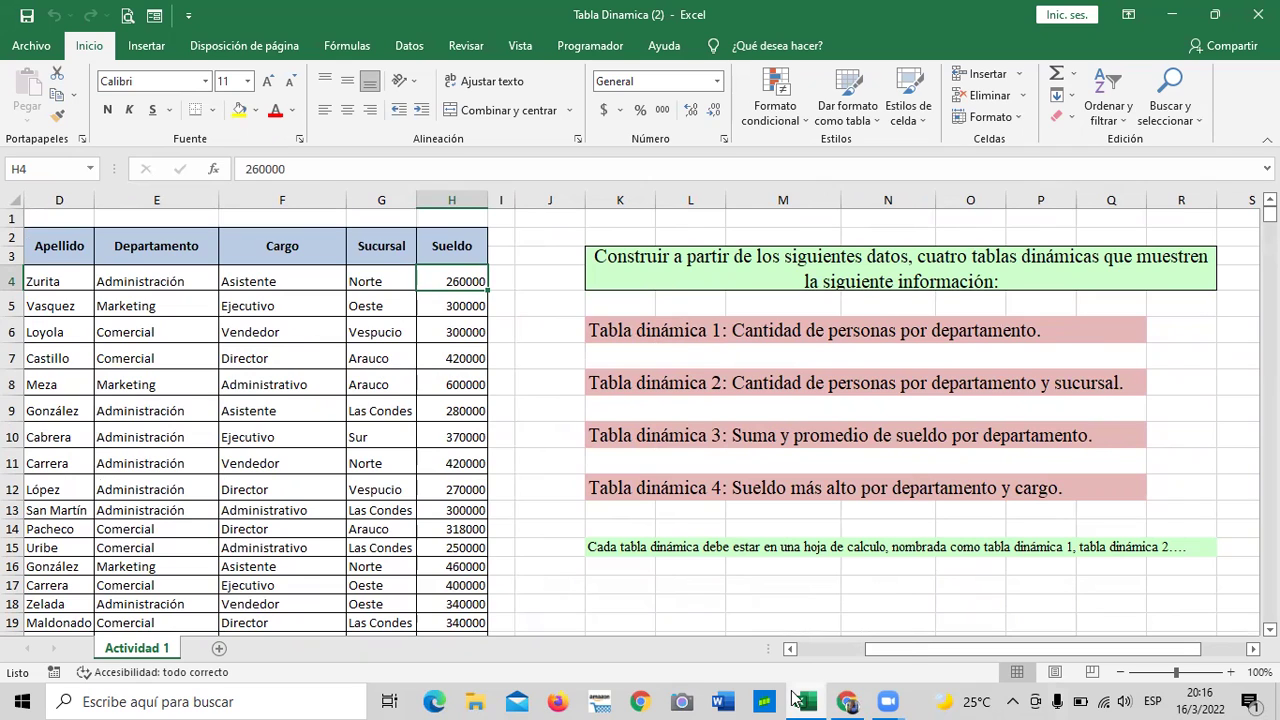
mouse_move(795, 697)
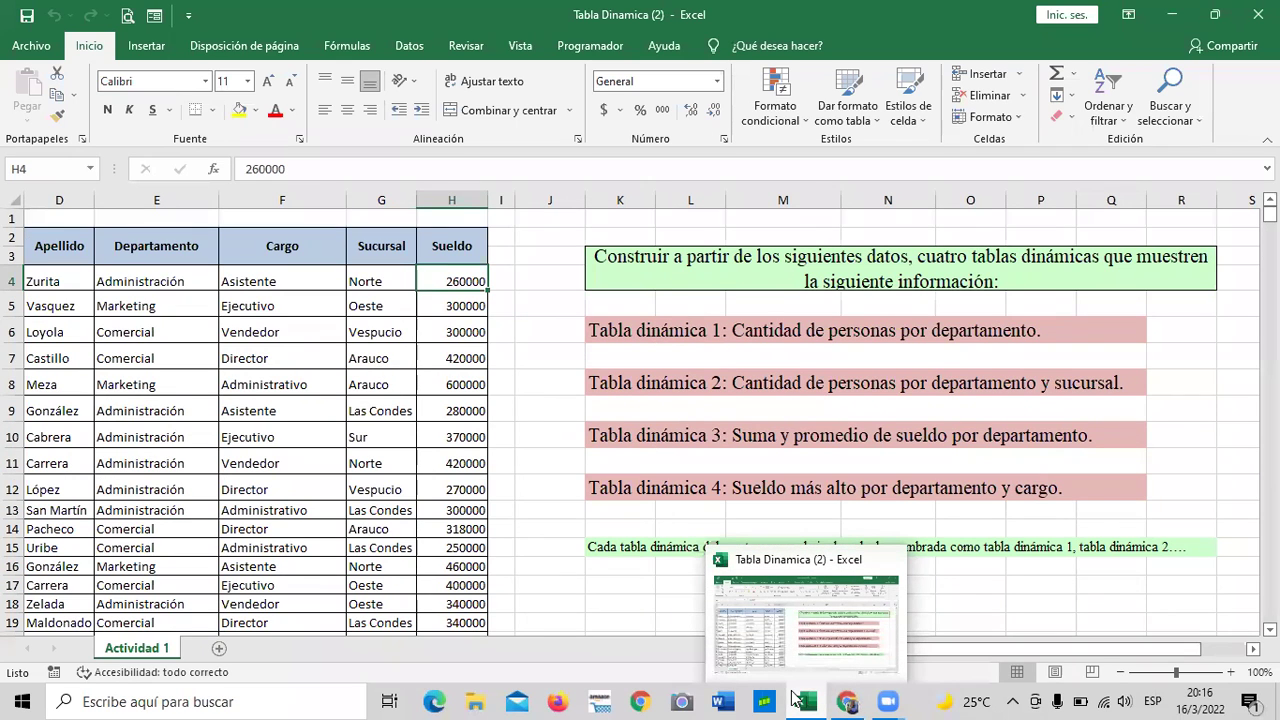
click(1126, 366)
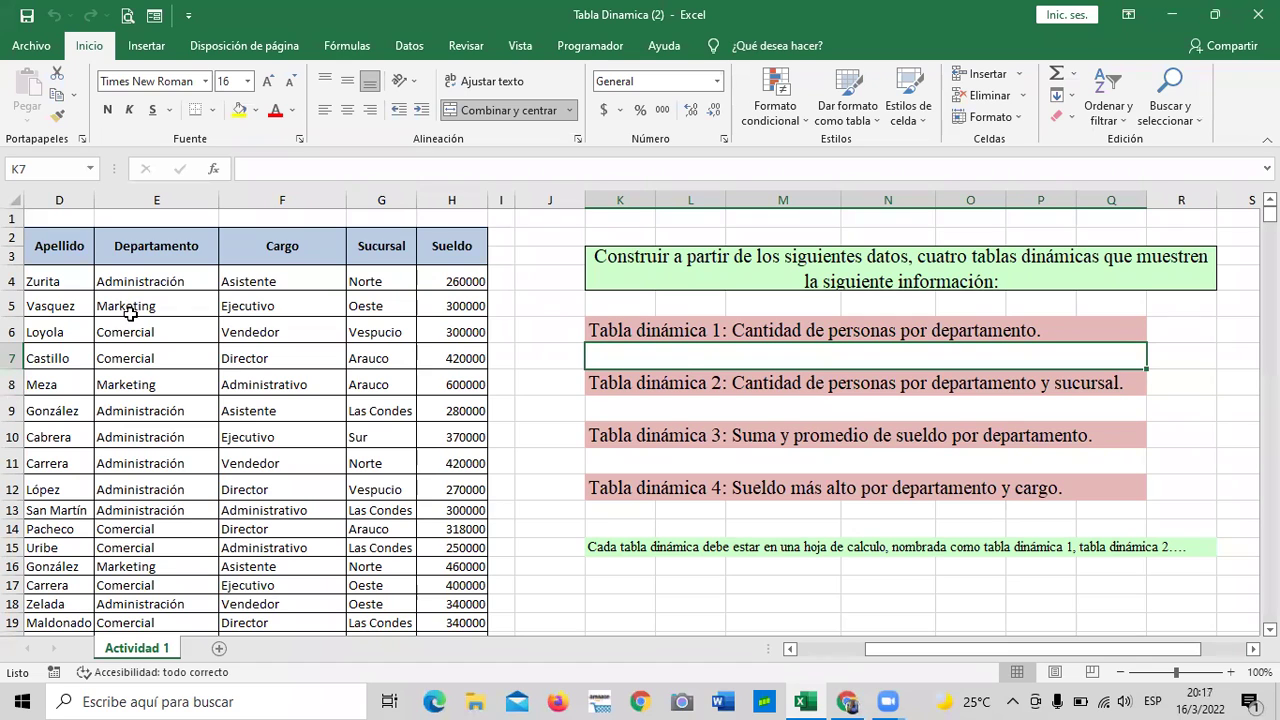
Examine the employee records from Código to Sueldo, including each person's department, down the list and back to the headers.
scroll(146, 489, down, 5)
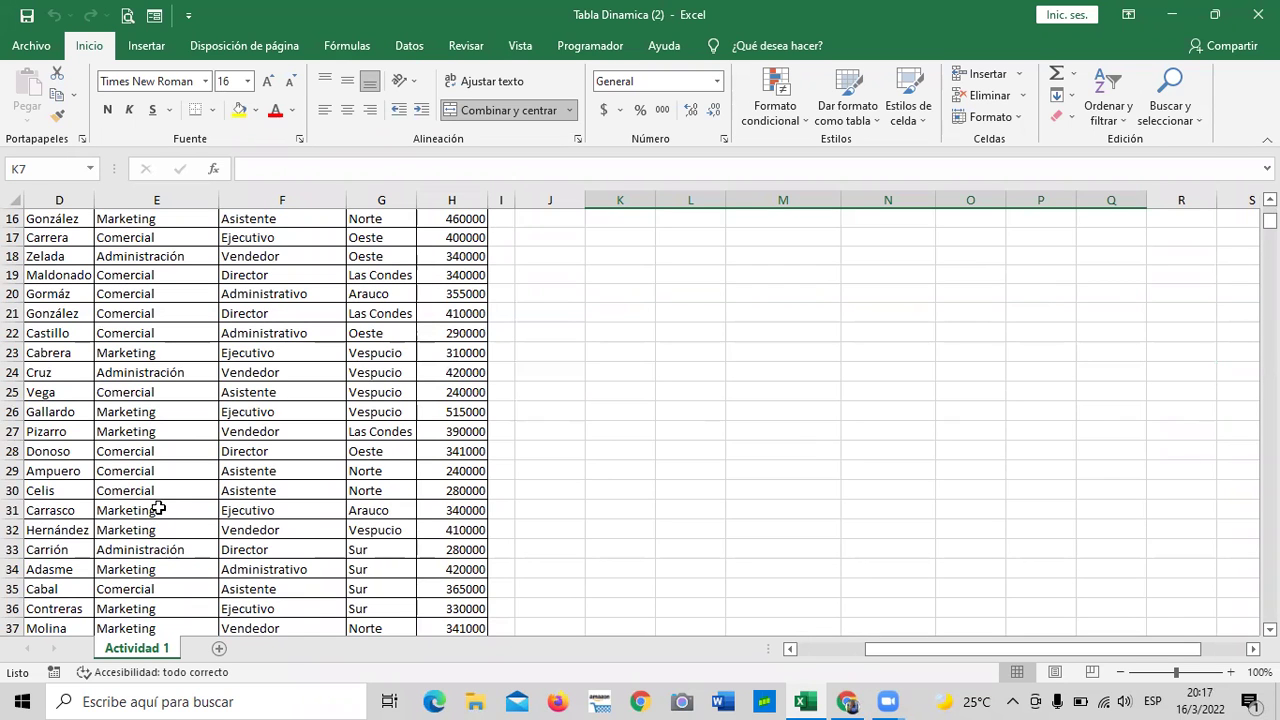
drag(1114, 650, 874, 651)
scroll(136, 504, up, 5)
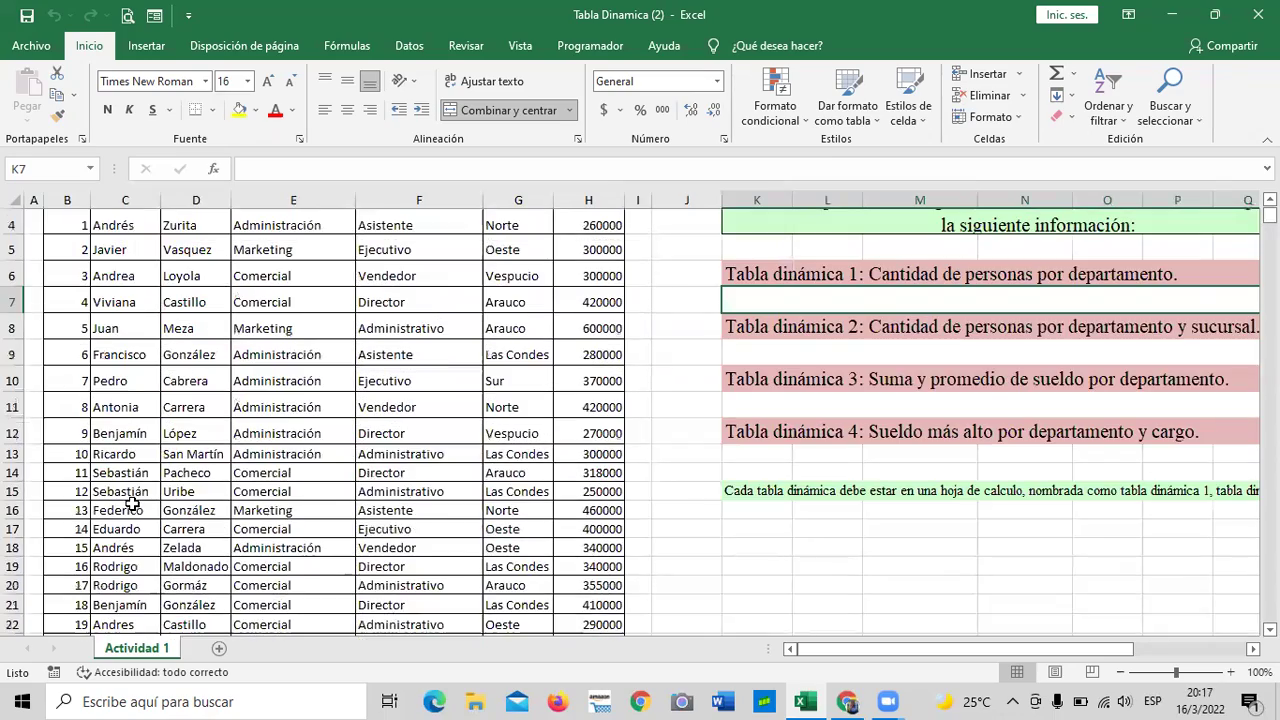
scroll(130, 504, down, 20)
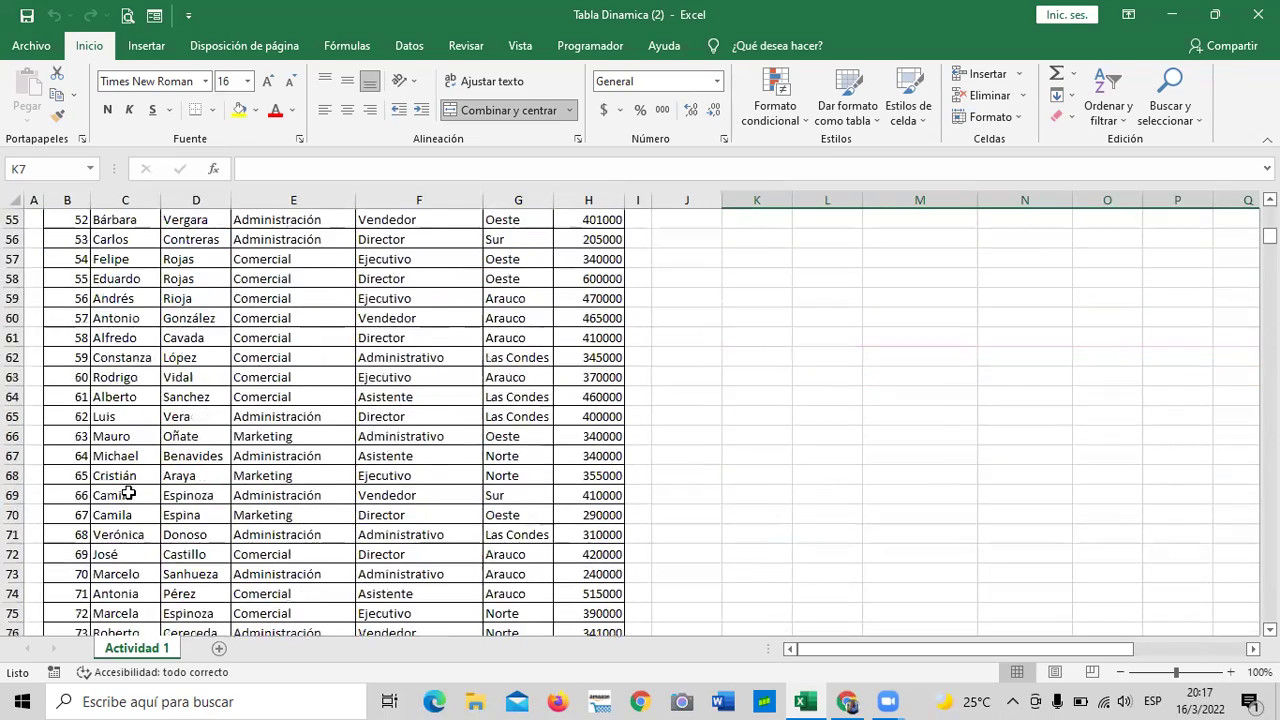
scroll(128, 494, down, 20)
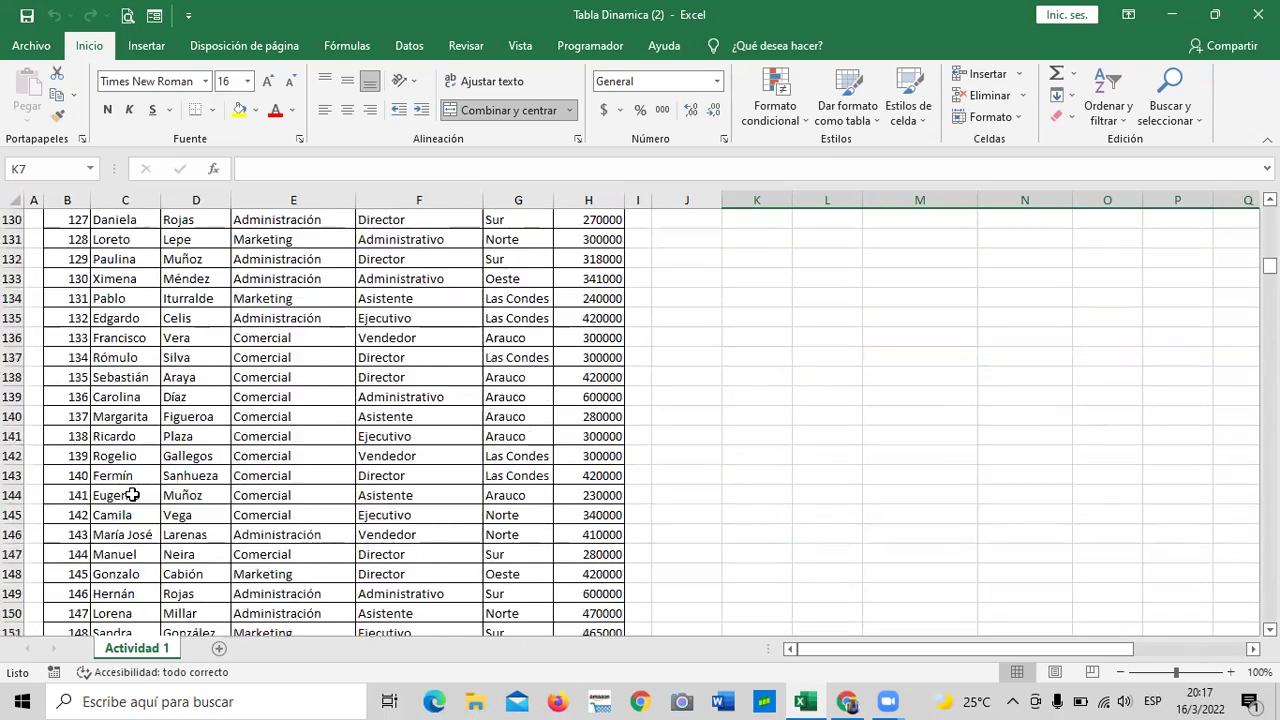
scroll(138, 504, up, 9)
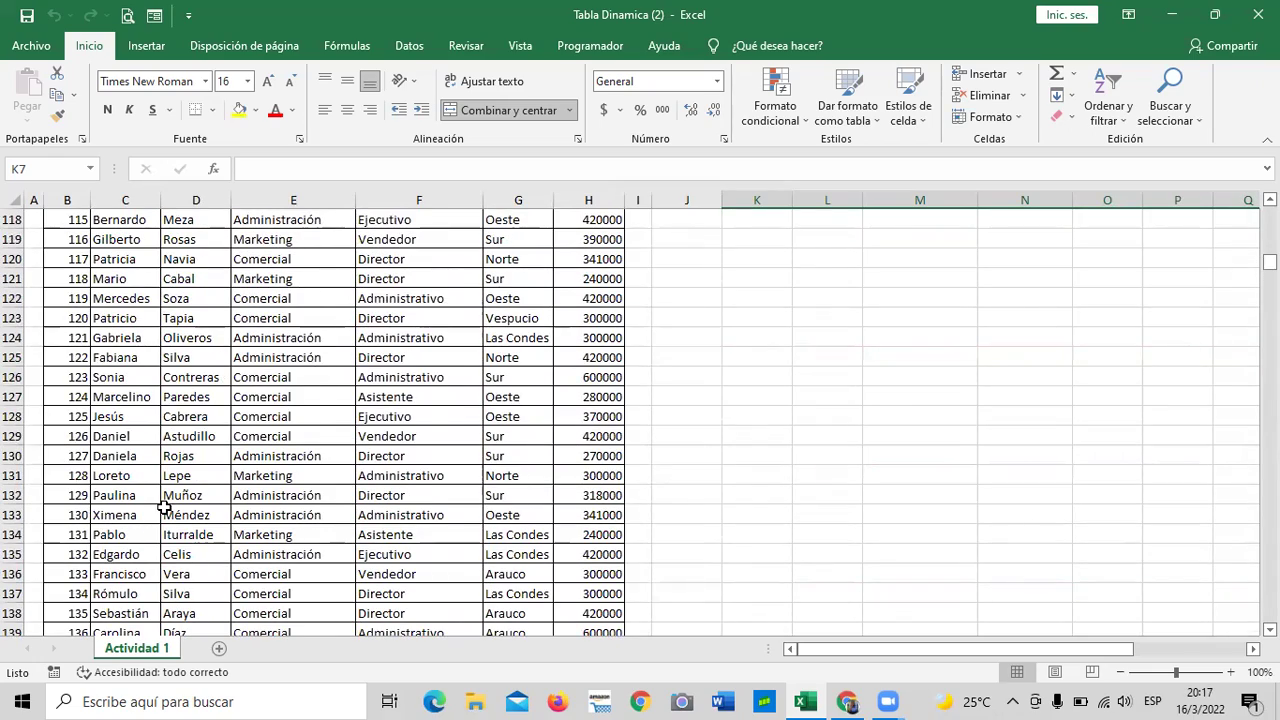
scroll(164, 507, up, 20)
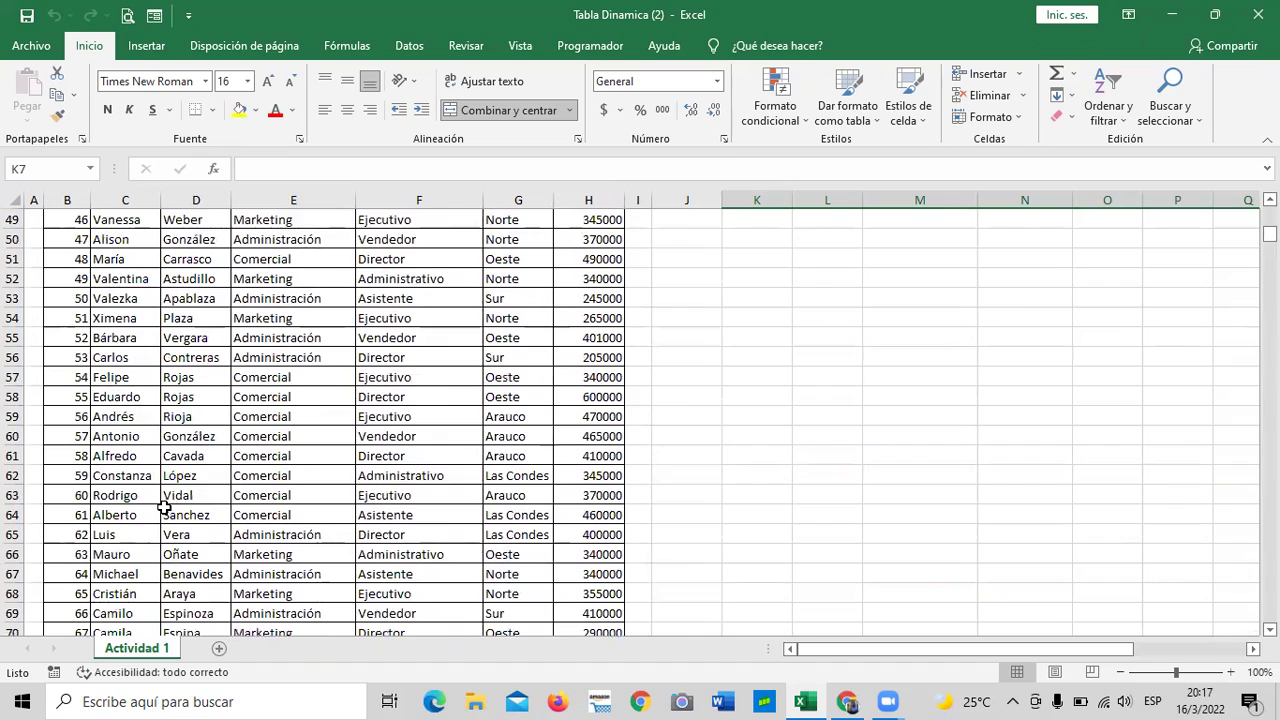
scroll(164, 507, up, 2)
scroll(164, 507, up, 14)
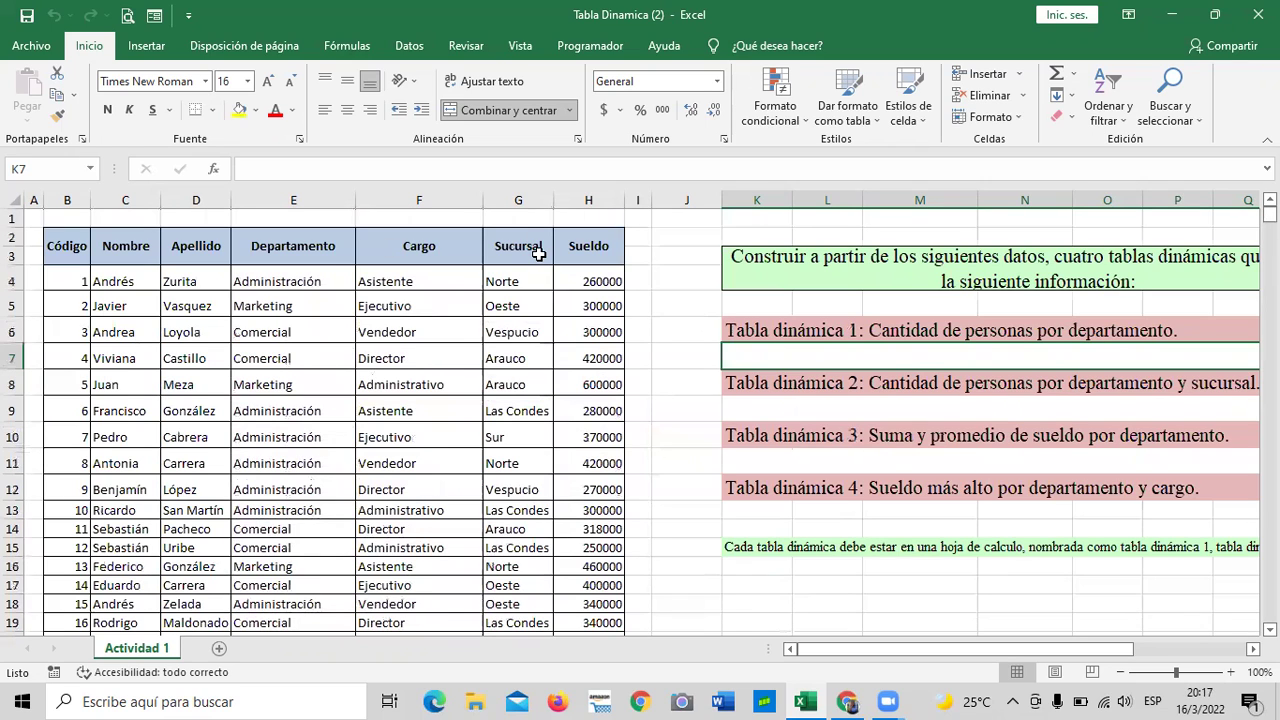
Review the instructions for the four pivot tables, focusing on the people counts by department and by department and branch.
drag(1145, 650, 1118, 645)
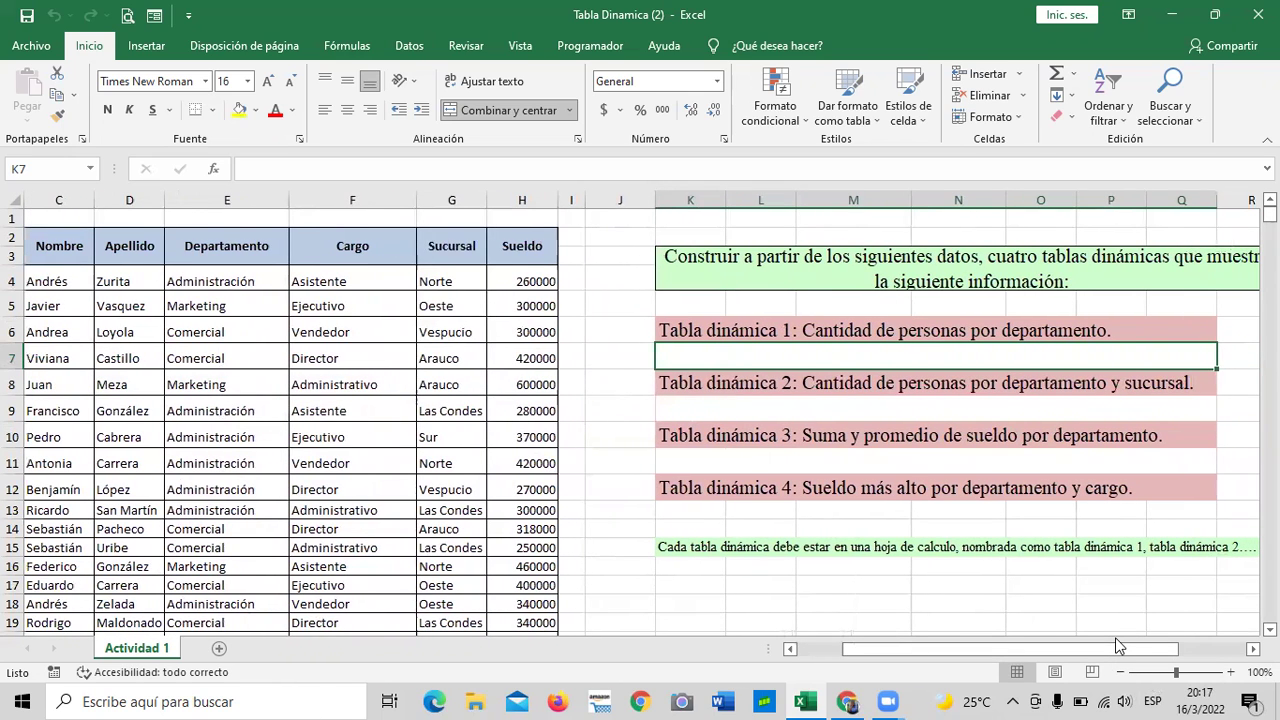
click(972, 322)
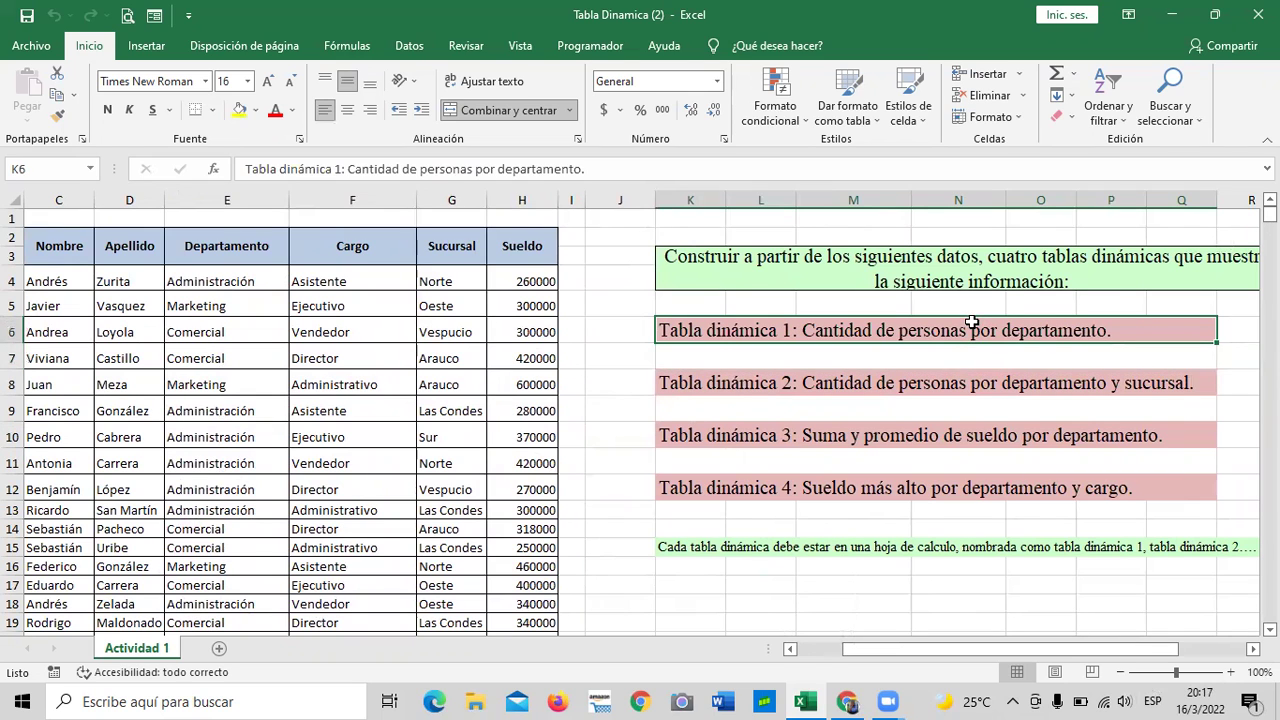
click(720, 617)
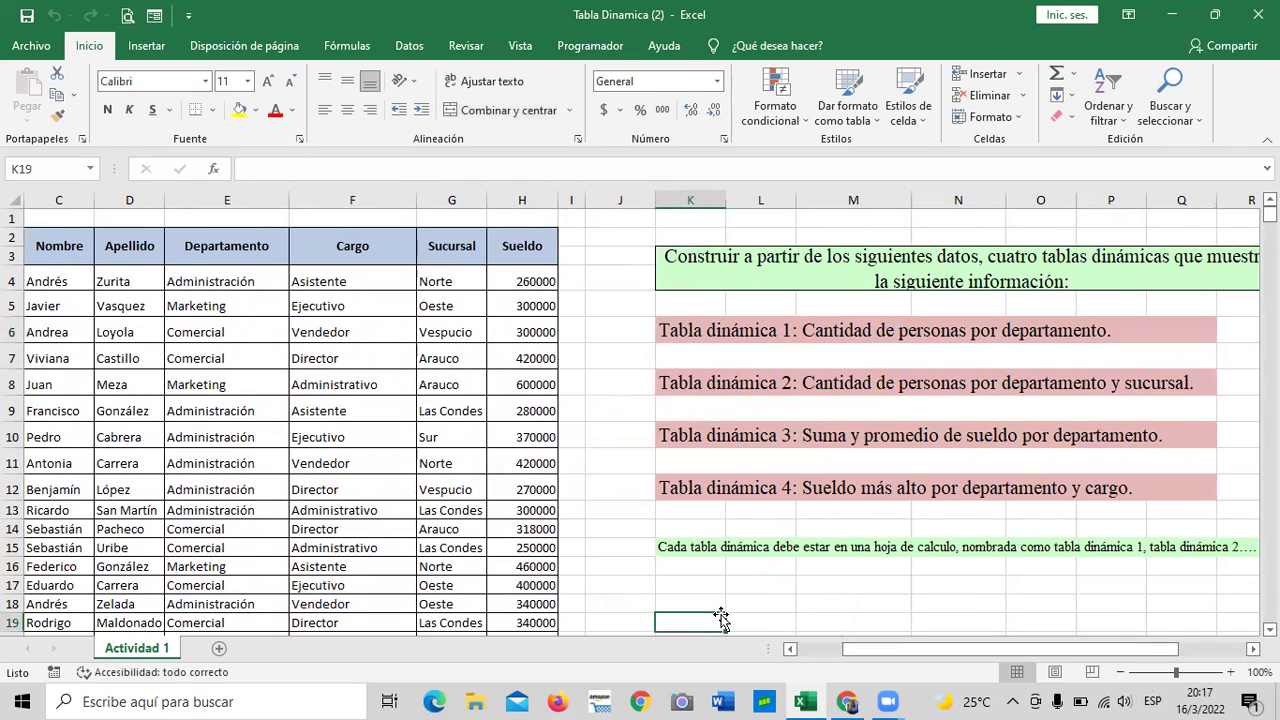
scroll(723, 600, down, 1)
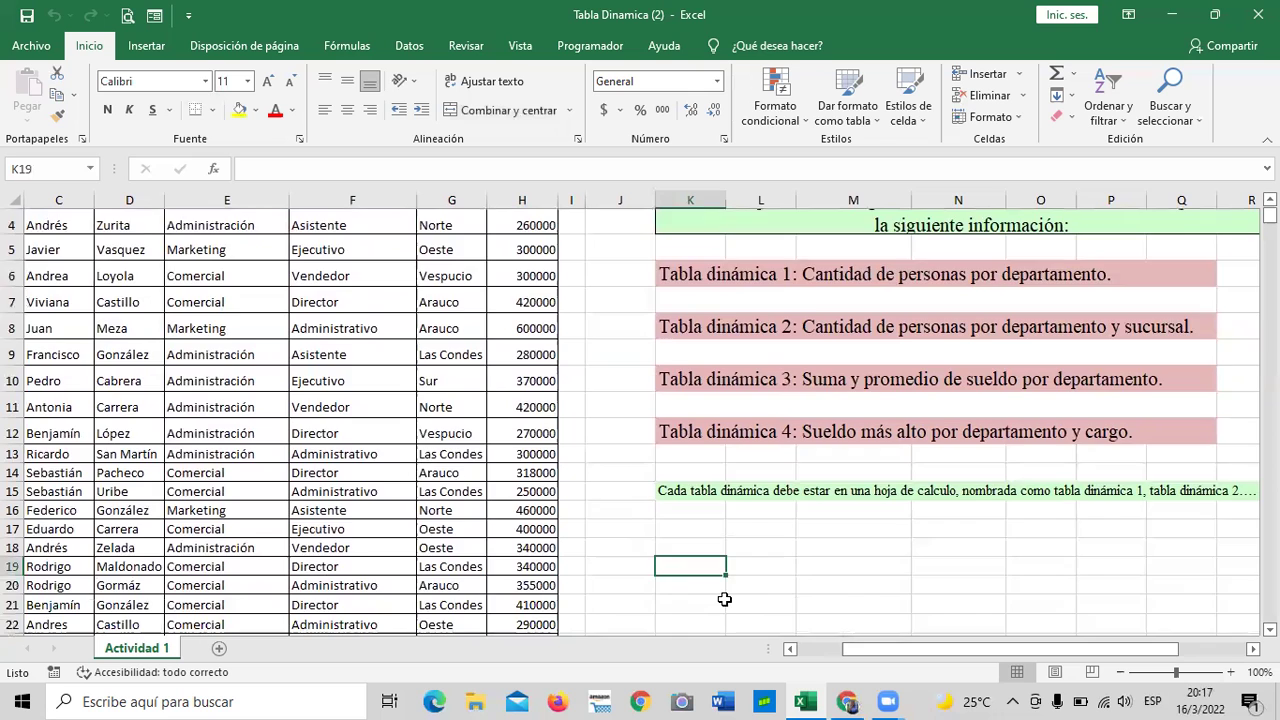
scroll(724, 597, up, 1)
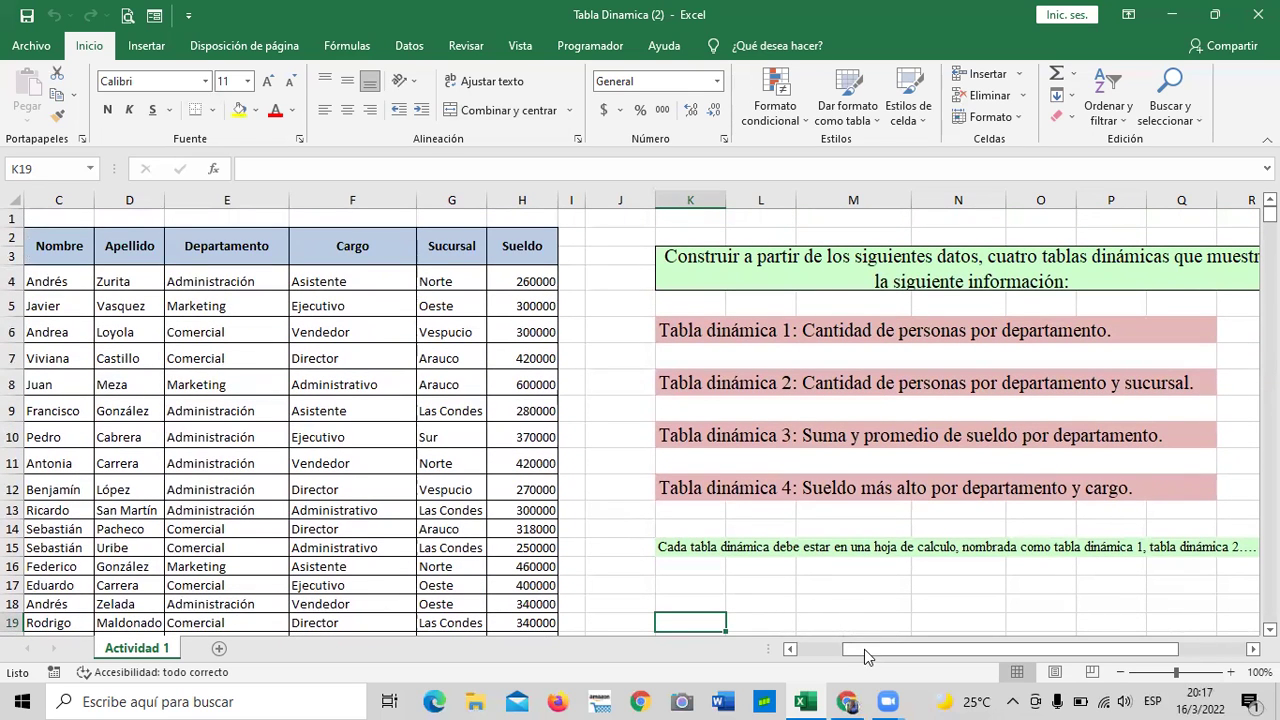
mouse_move(889, 651)
mouse_down()
mouse_move(922, 660)
mouse_move(880, 657)
mouse_up()
click(980, 328)
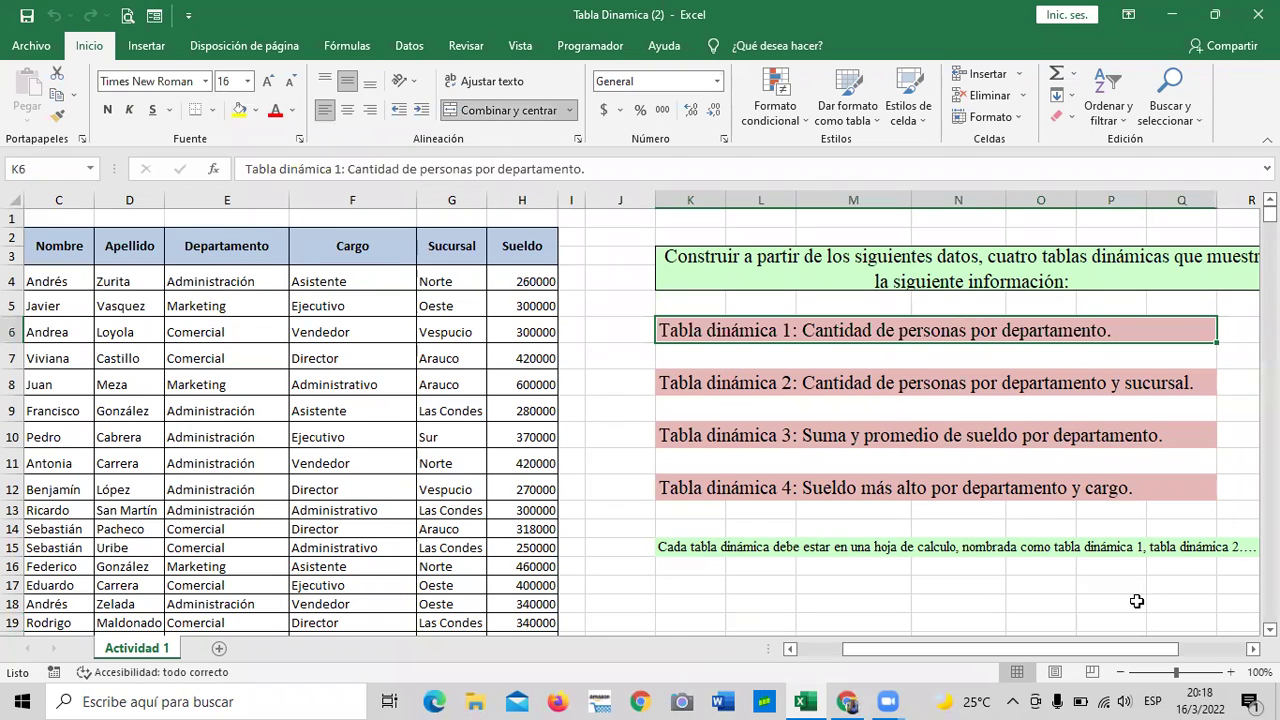
click(940, 381)
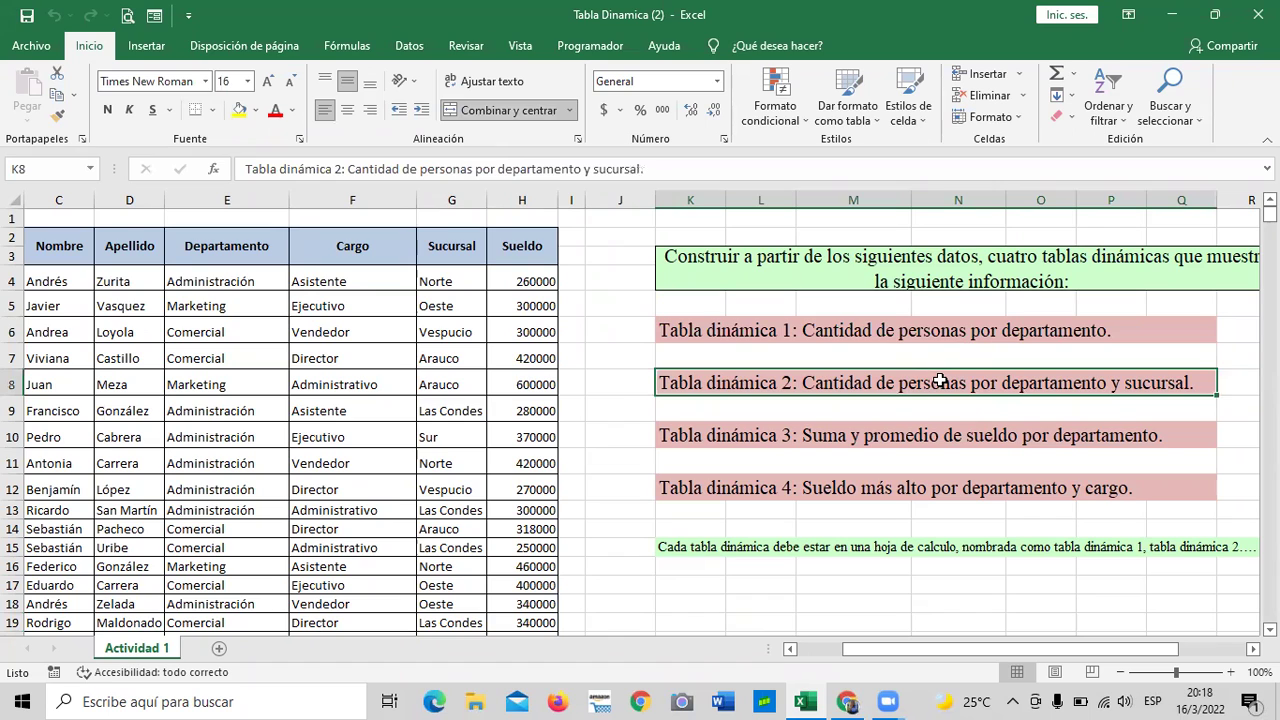
click(692, 569)
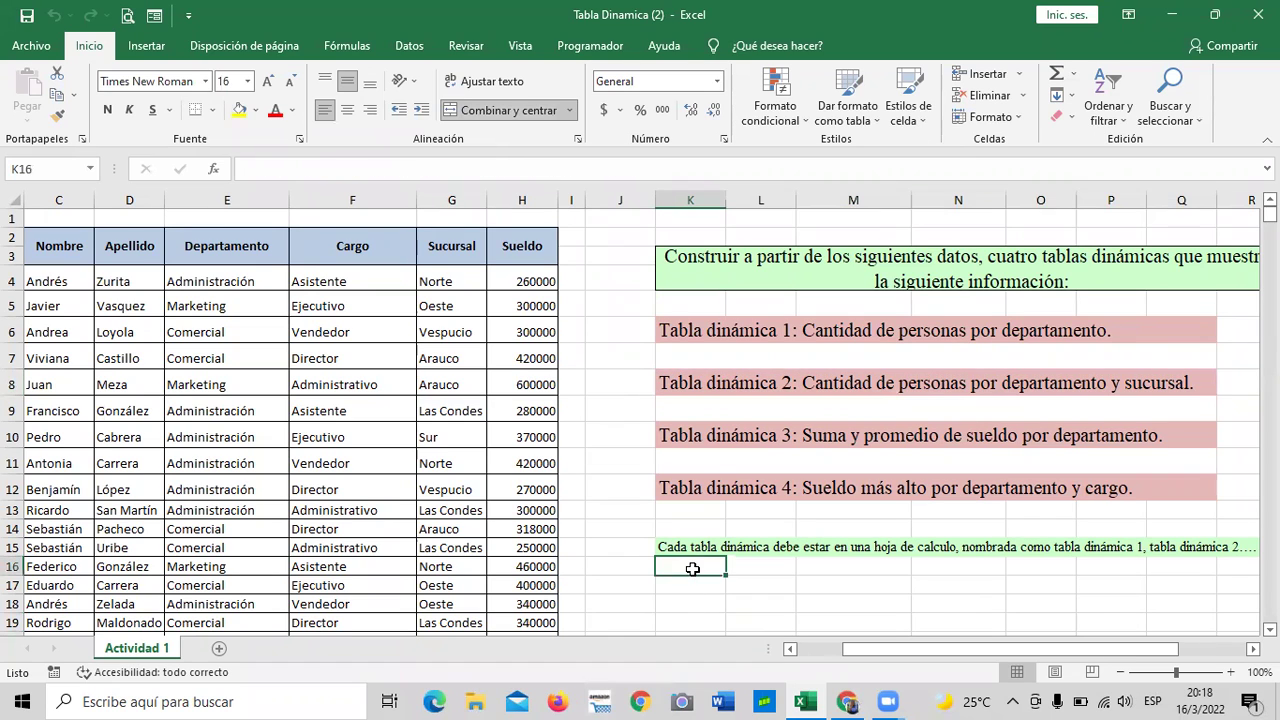
Examine the employee table from Nombre to Sueldo, and select a cell inside its Departamento column.
click(337, 530)
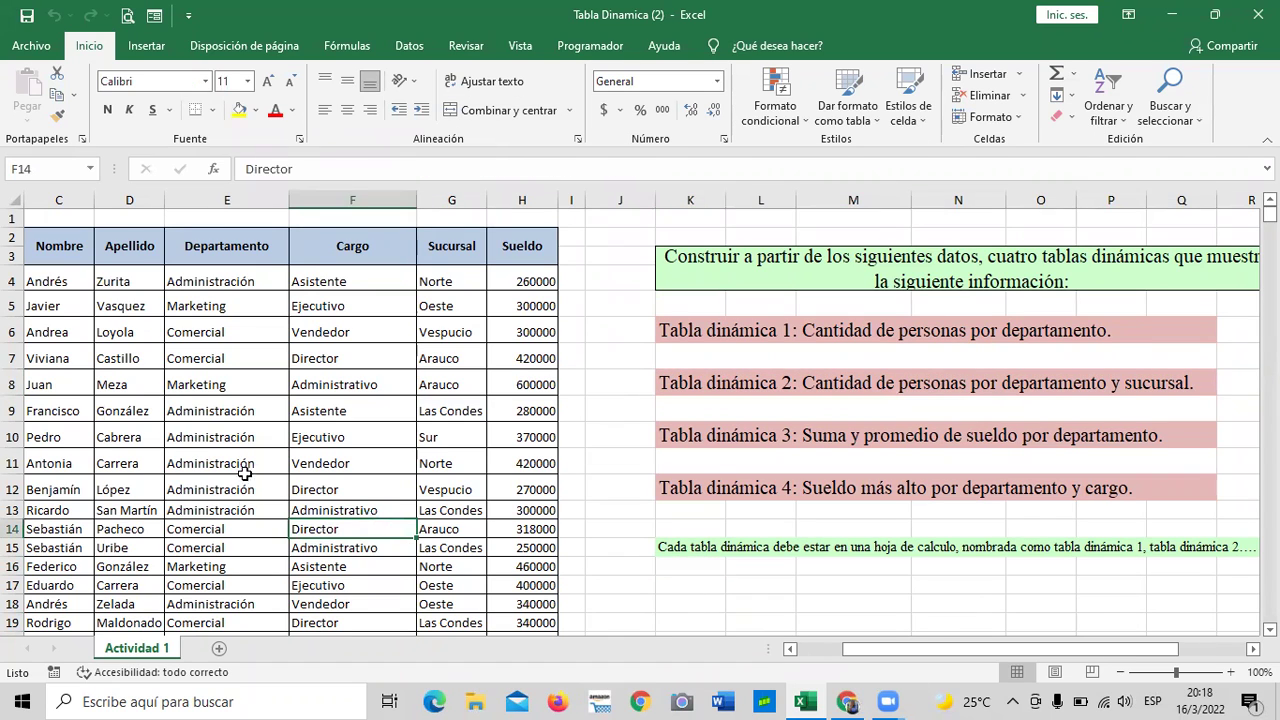
click(229, 400)
drag(55, 247, 505, 514)
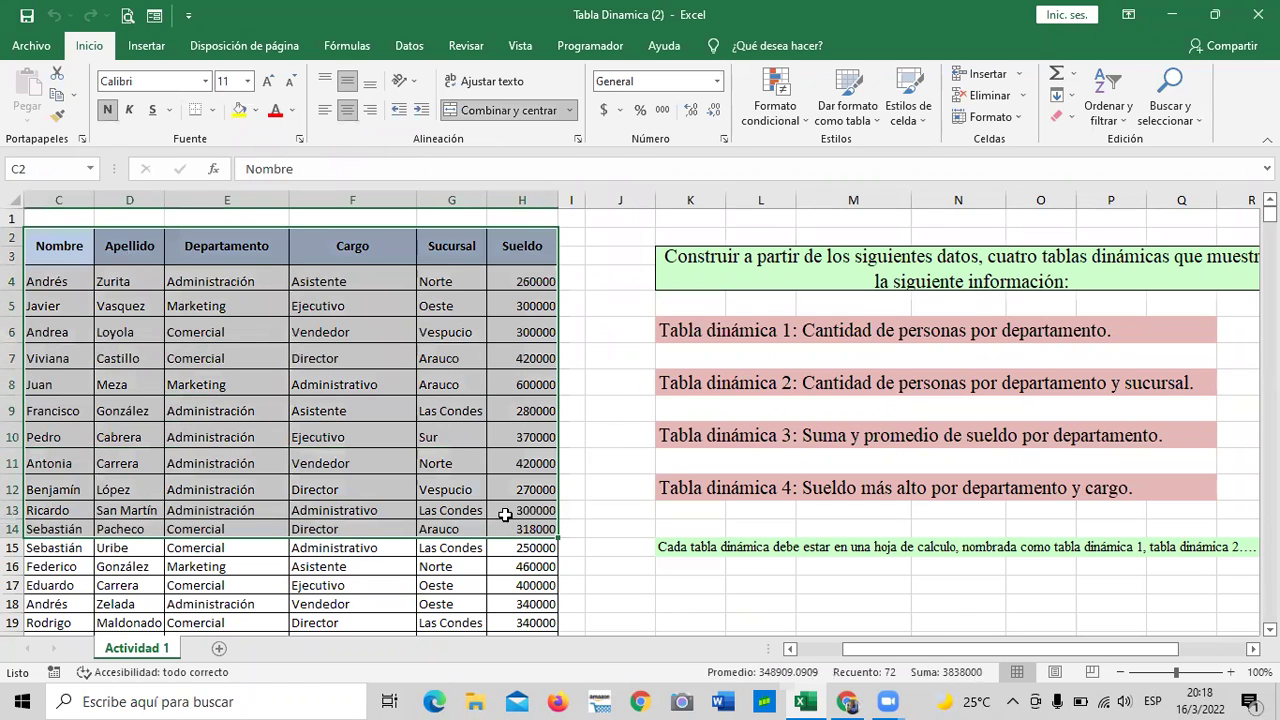
click(580, 586)
click(230, 436)
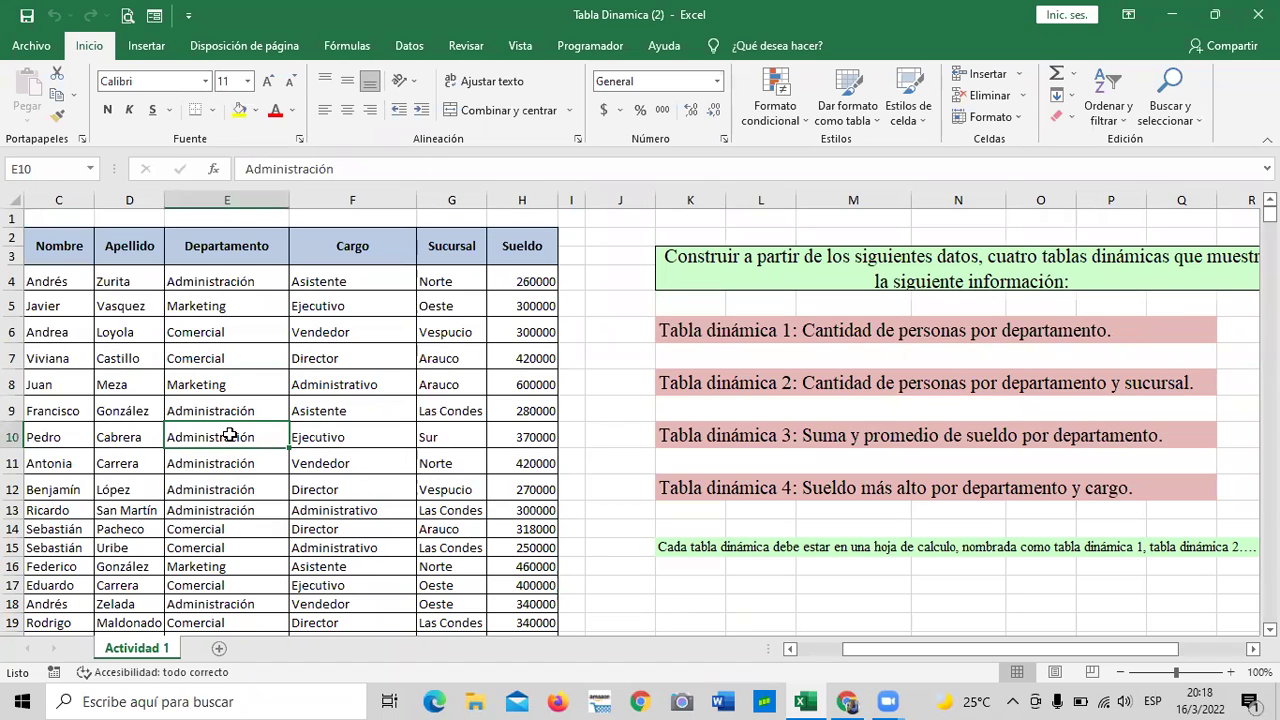
click(300, 356)
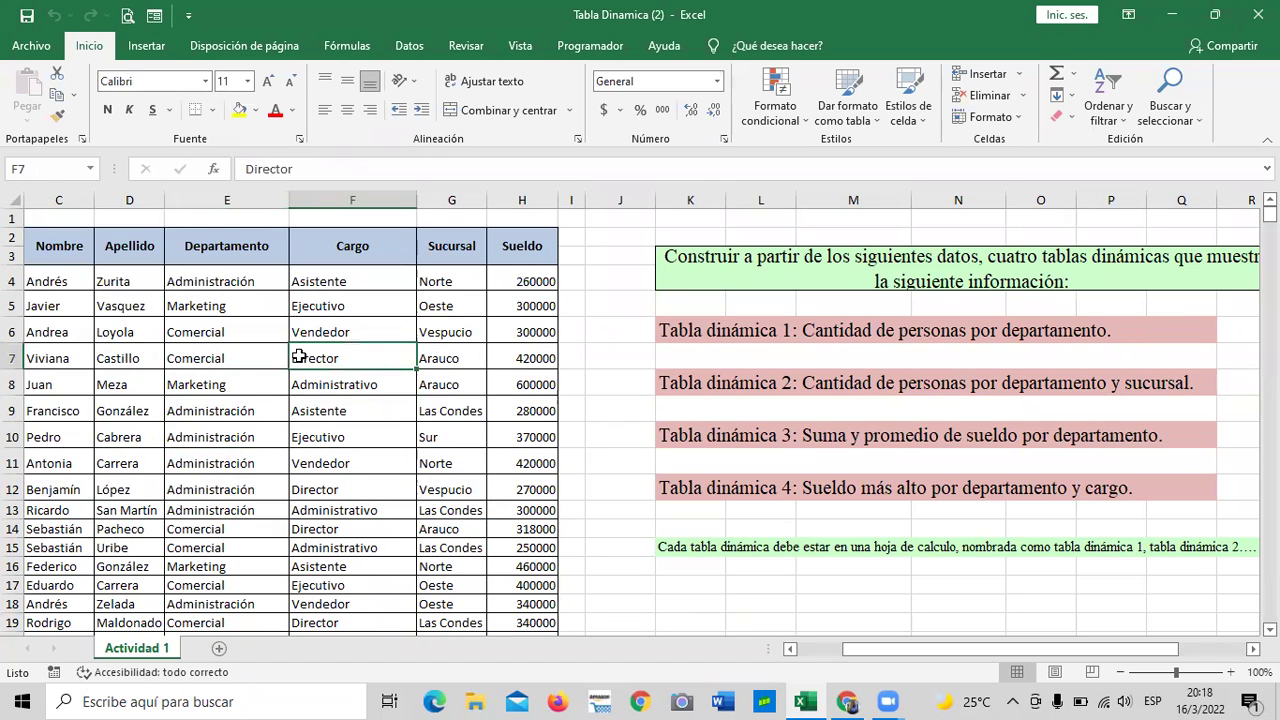
click(213, 512)
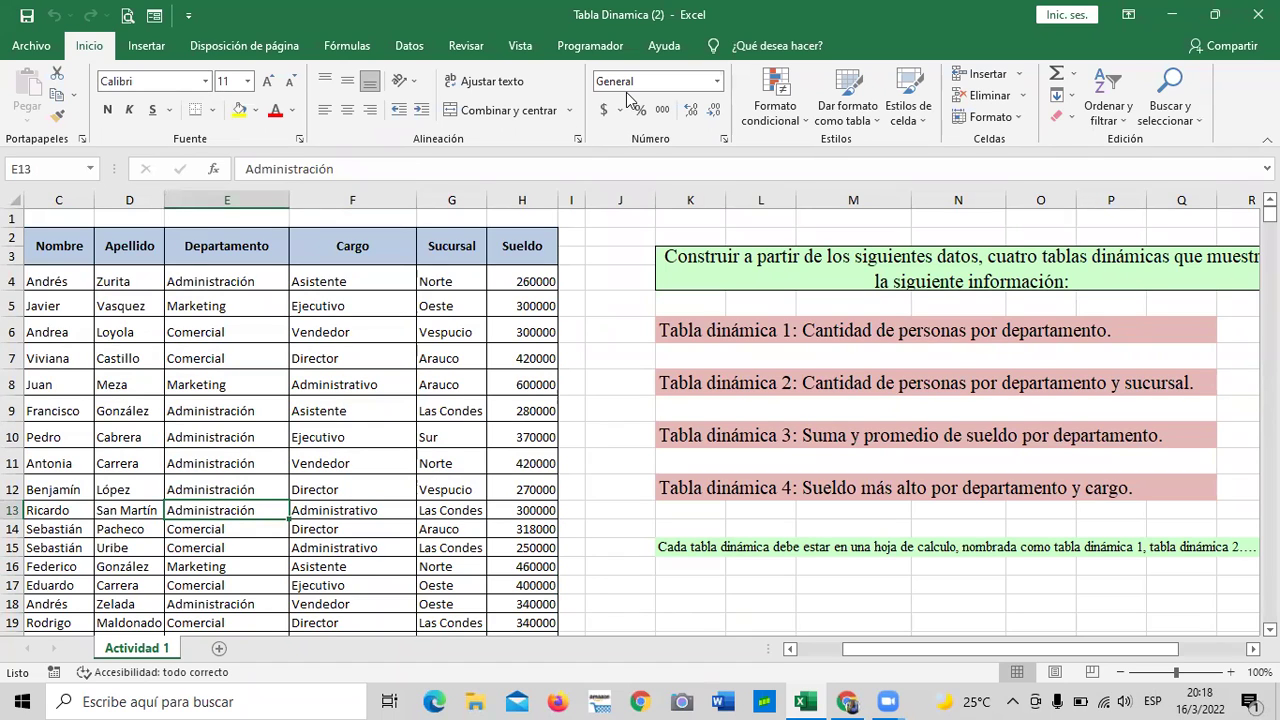
click(221, 420)
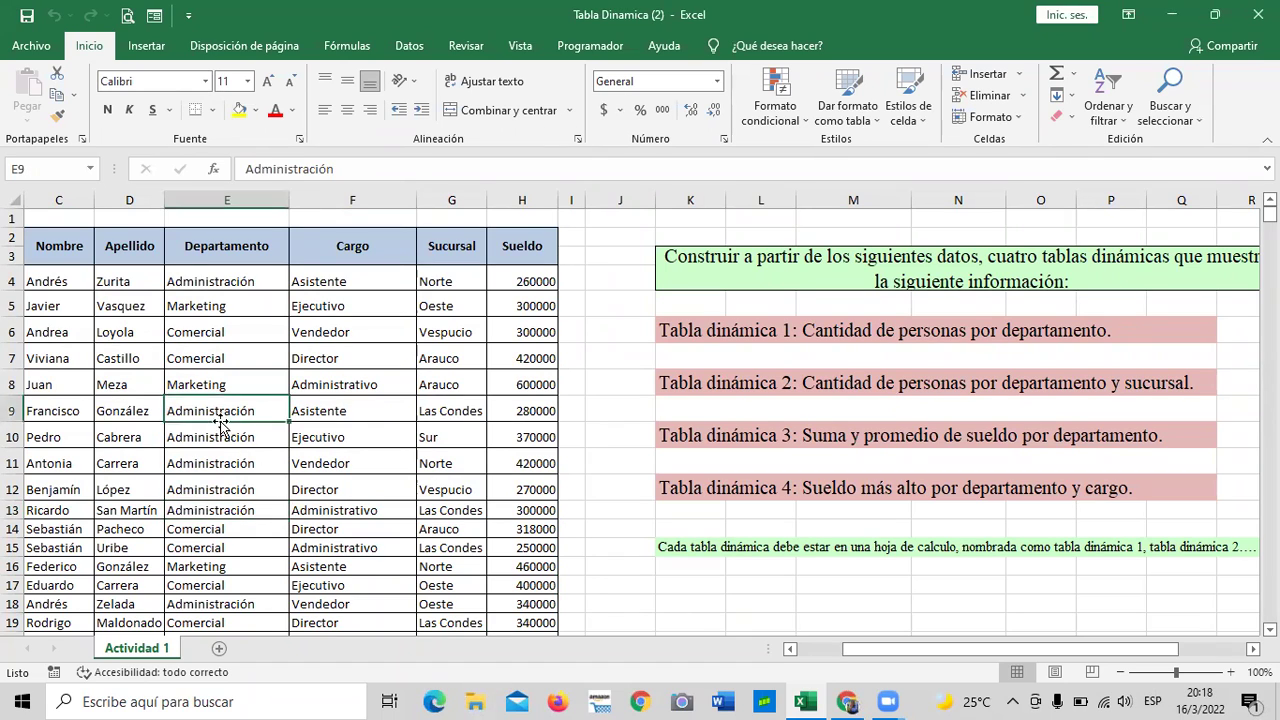
Preview the recommended pivot tables by Departamento, Sucursal and Cargo, and close the suggestions without inserting any.
click(140, 47)
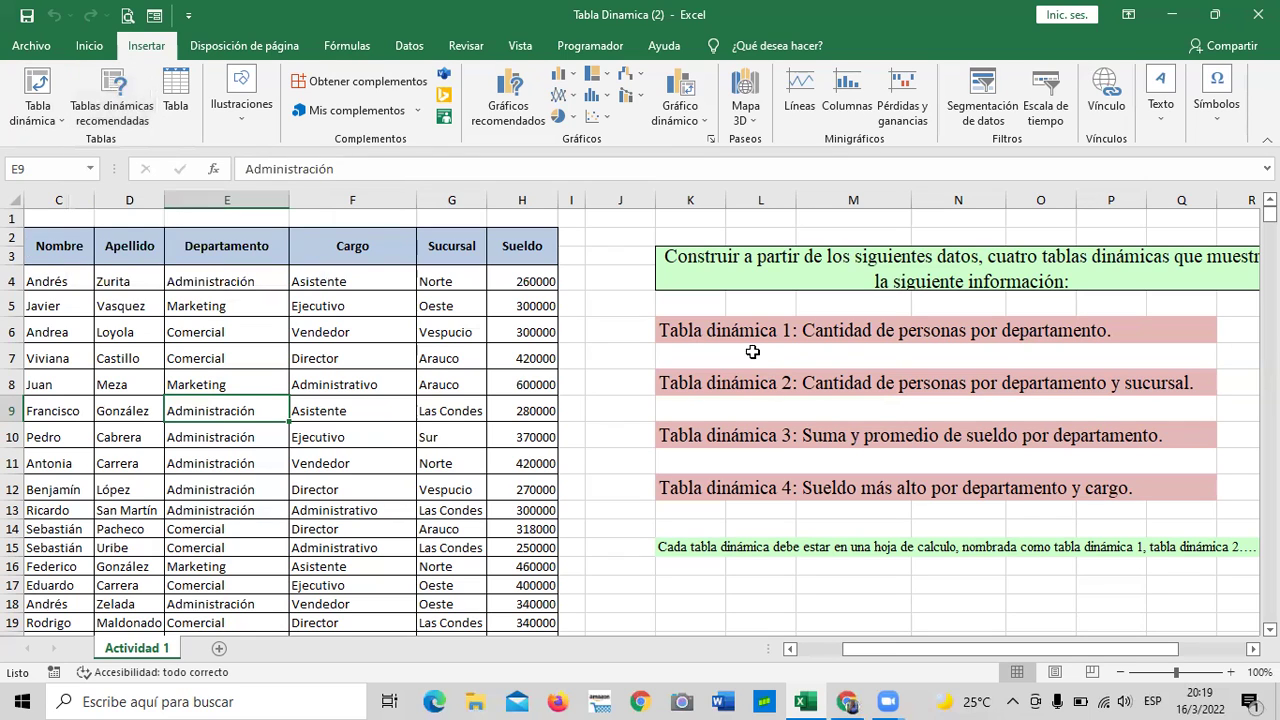
click(108, 97)
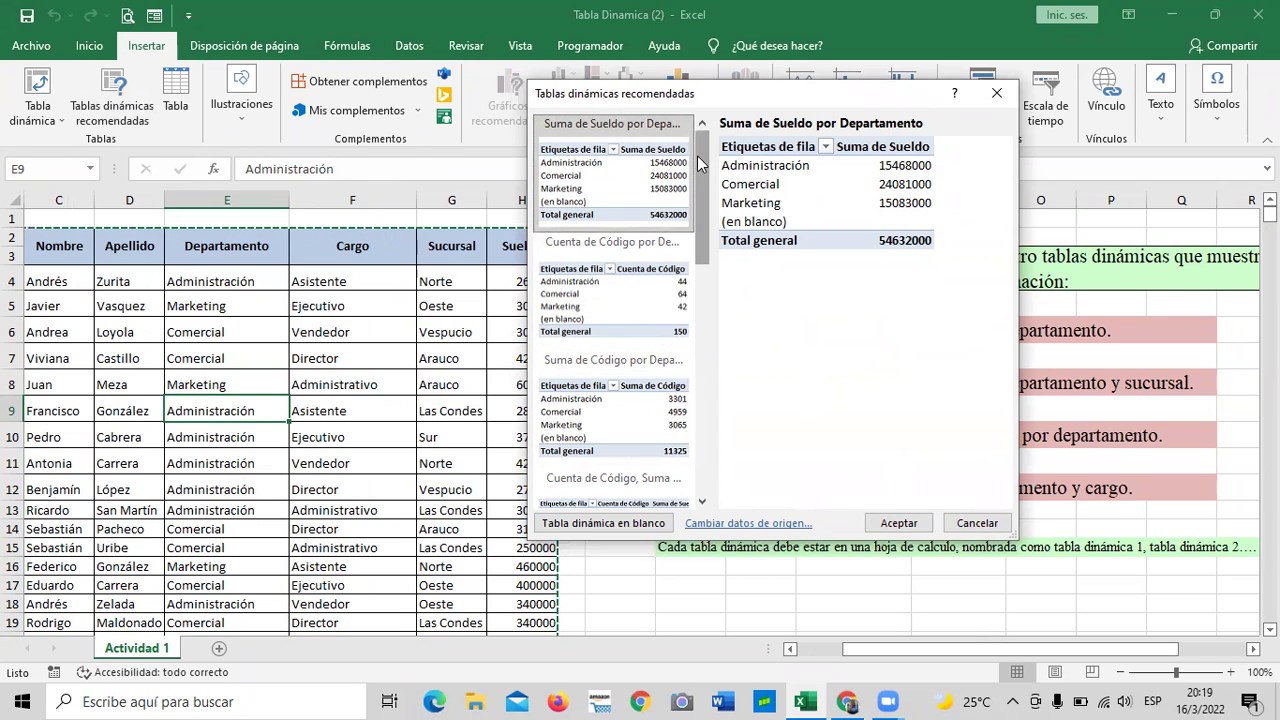
scroll(699, 169, down, 1)
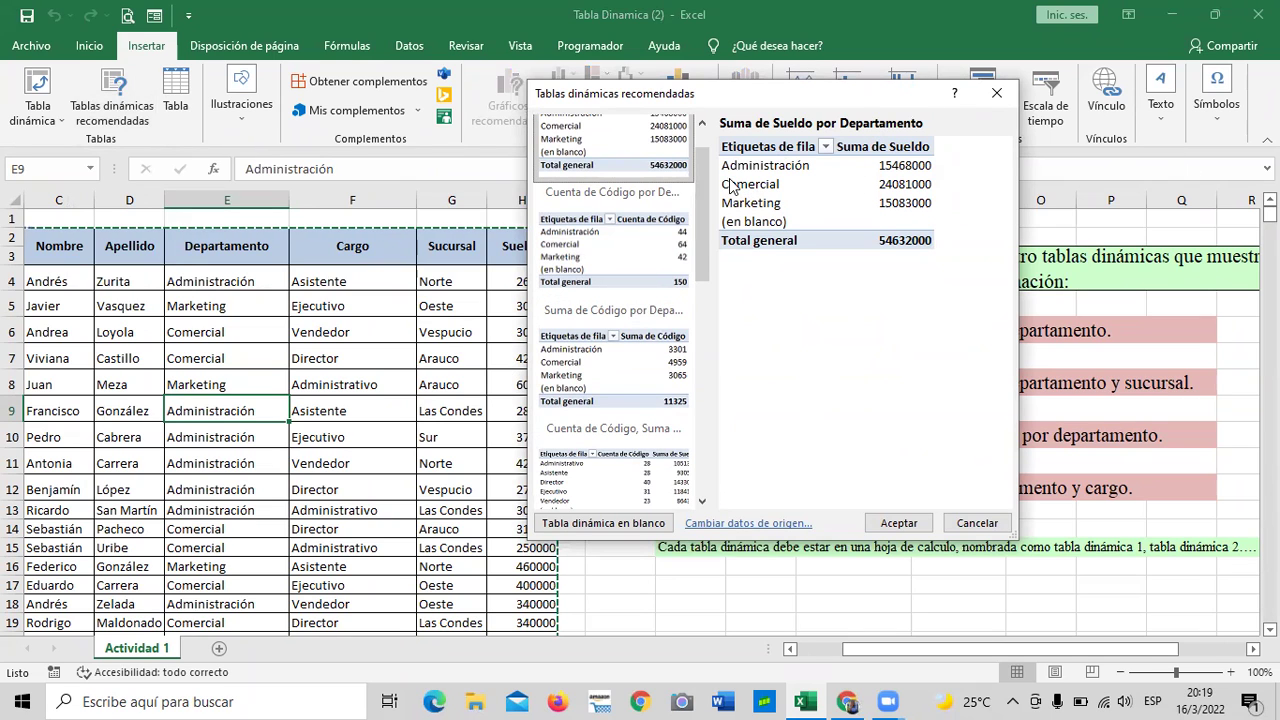
click(620, 240)
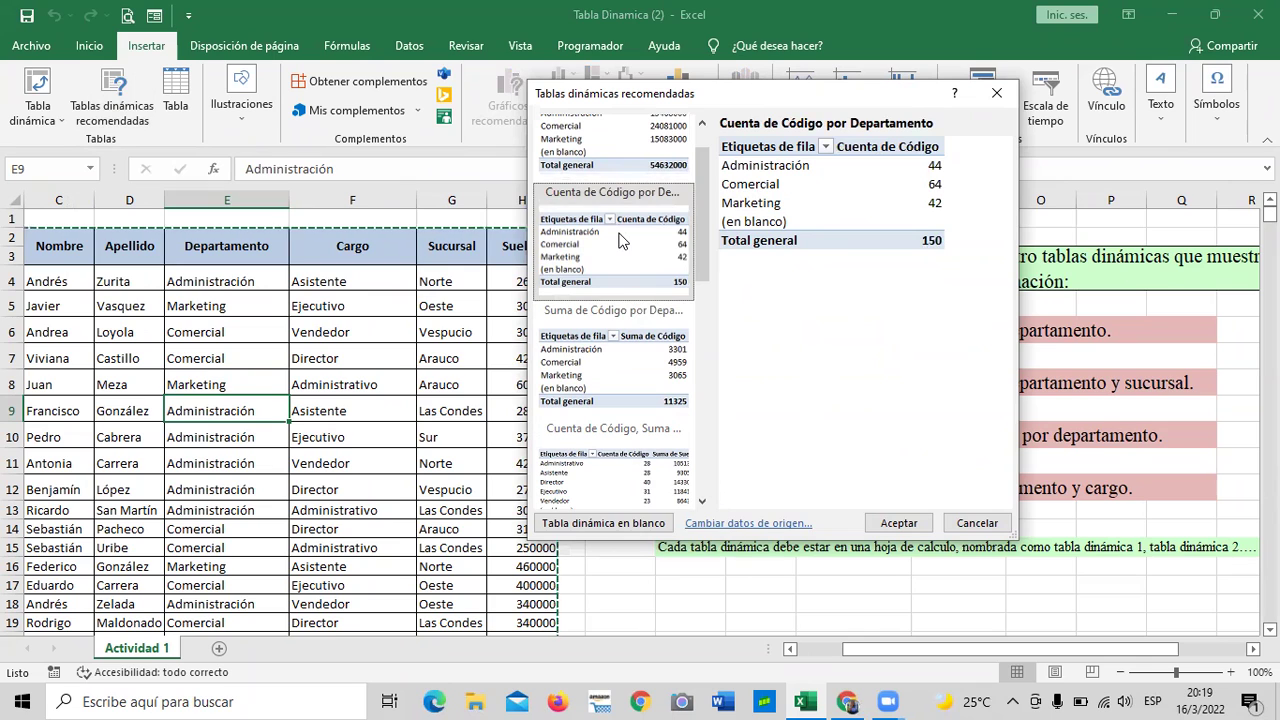
click(620, 362)
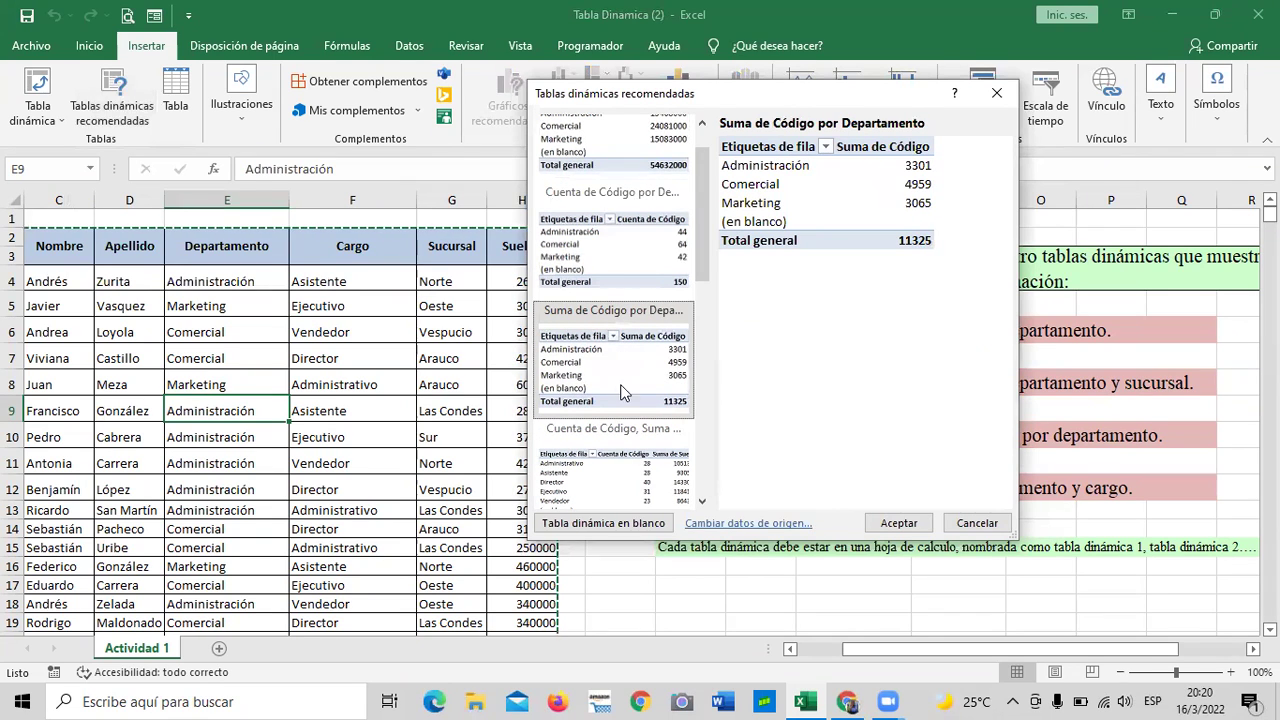
click(613, 470)
drag(702, 200, 710, 446)
click(617, 405)
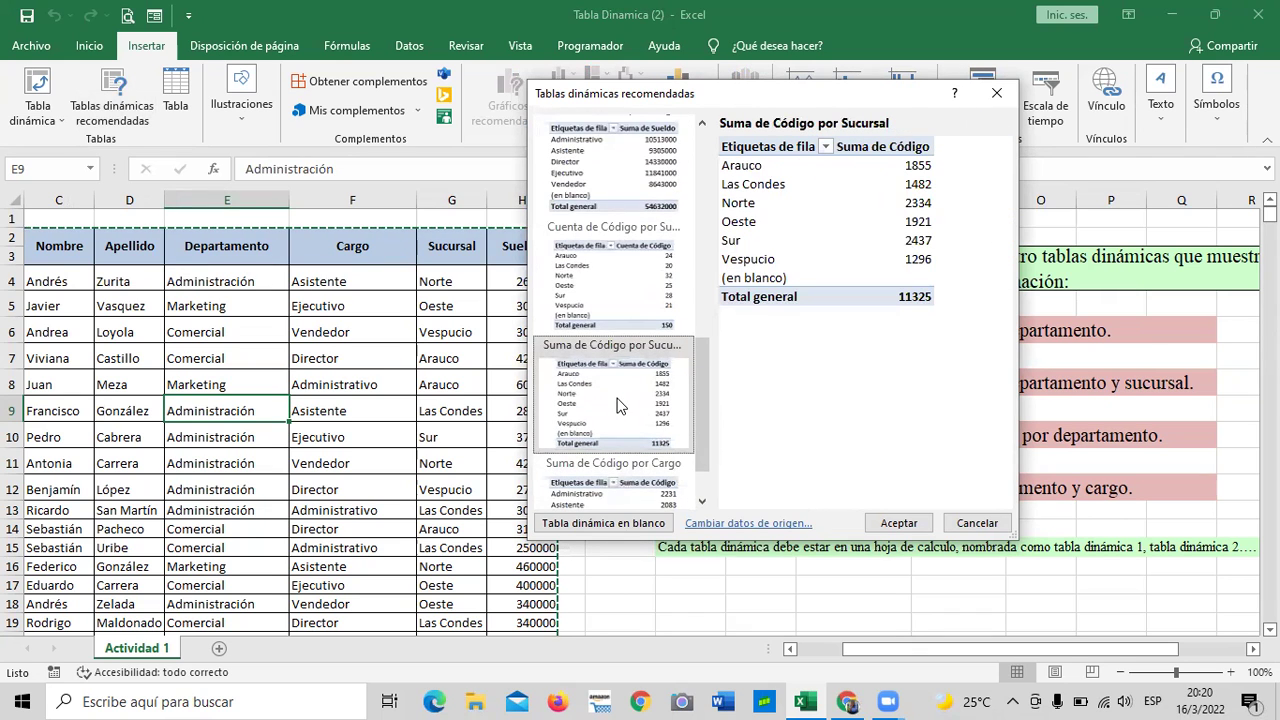
click(614, 306)
click(613, 163)
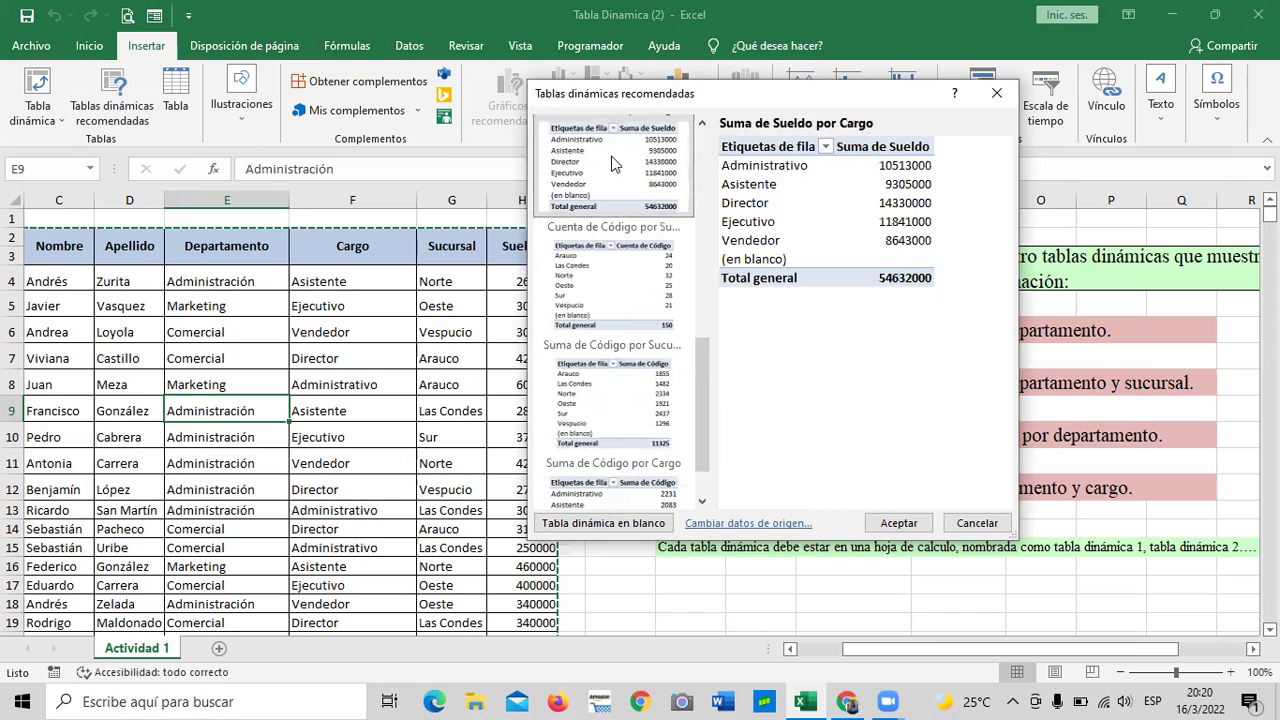
scroll(690, 440, down, 2)
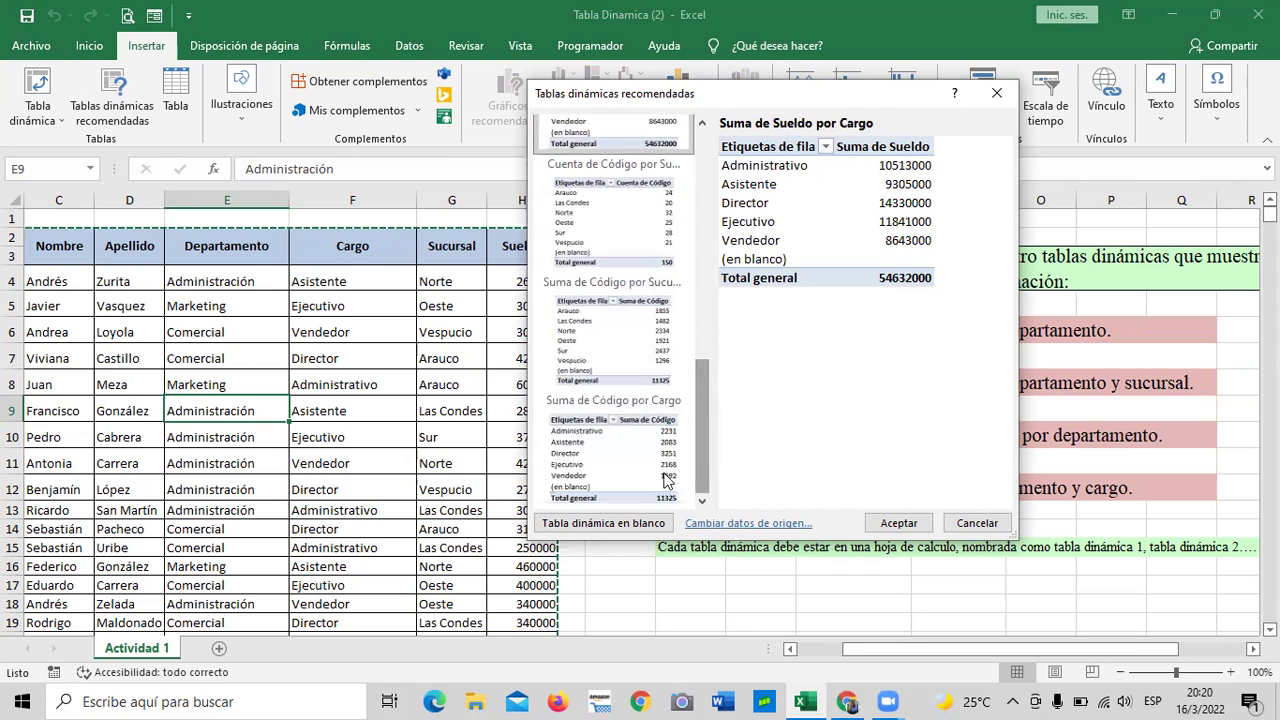
click(645, 475)
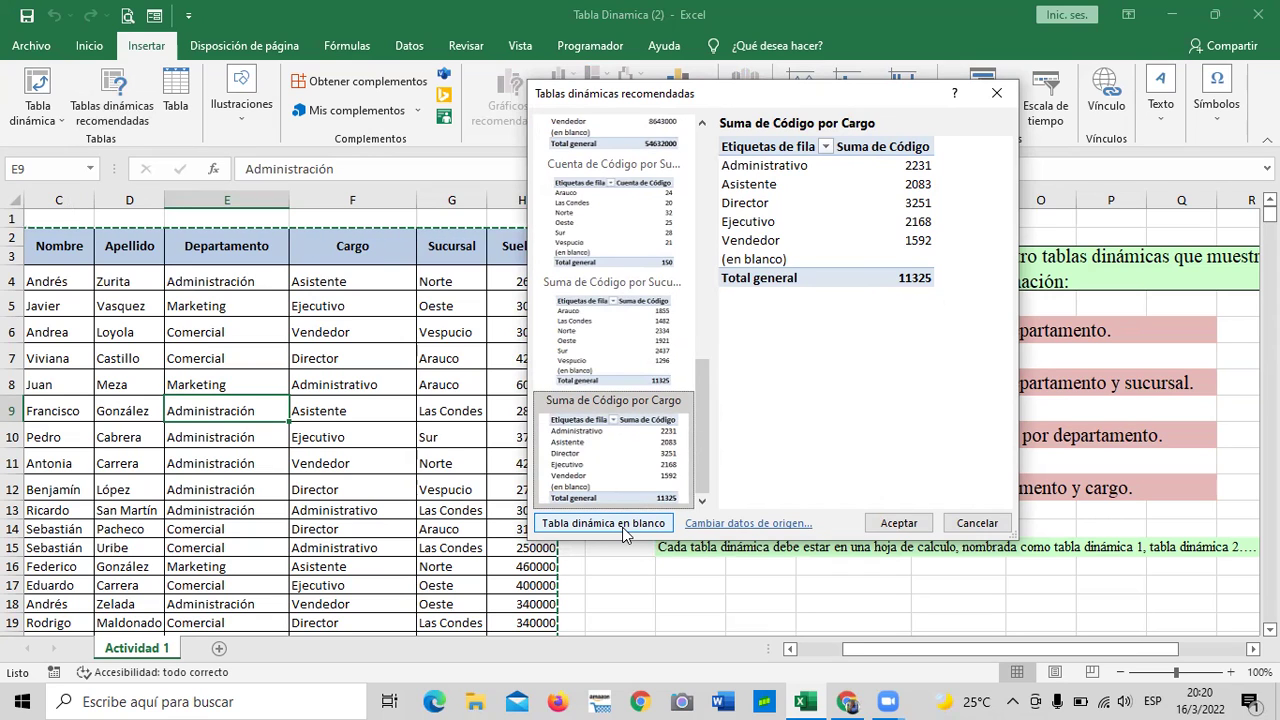
click(975, 524)
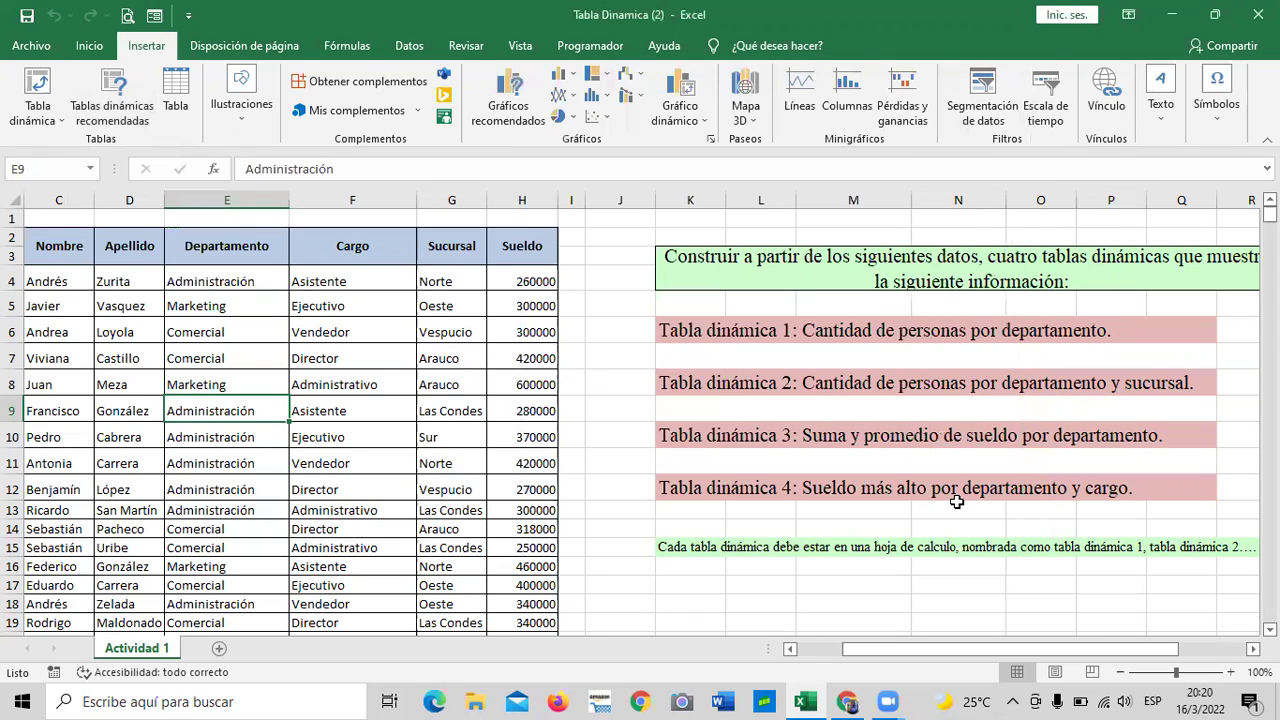
click(55, 122)
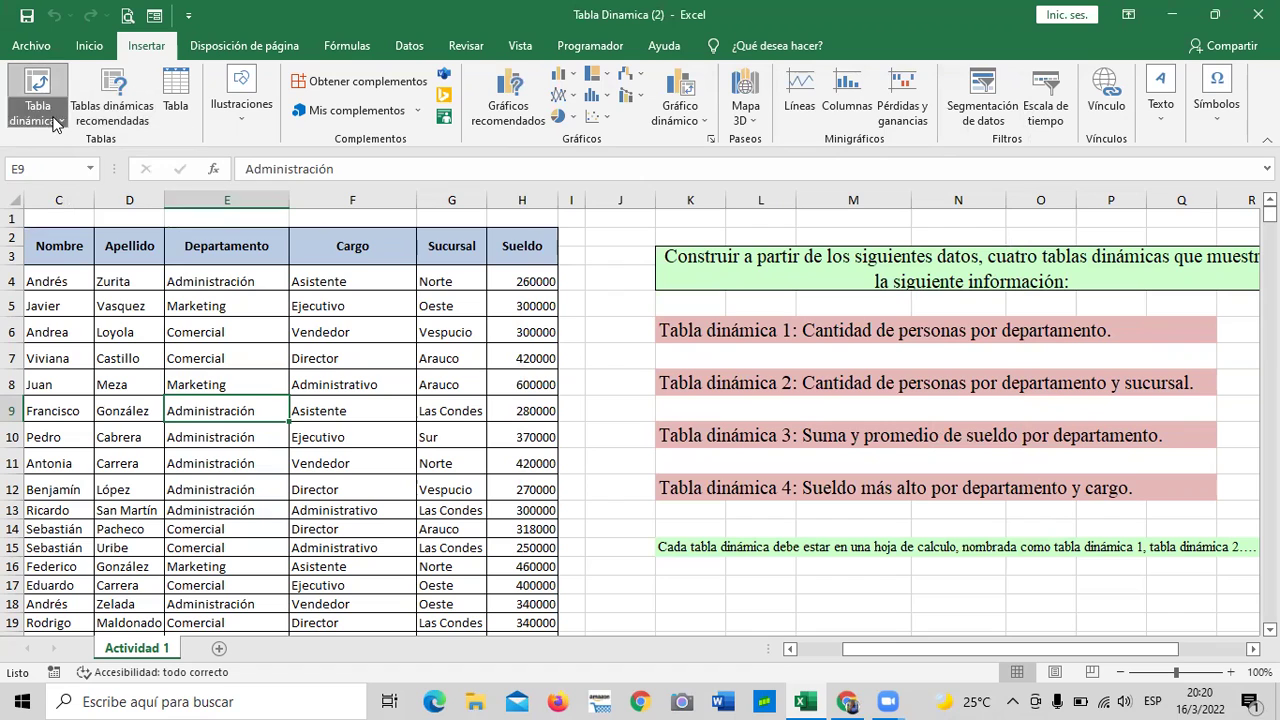
click(50, 116)
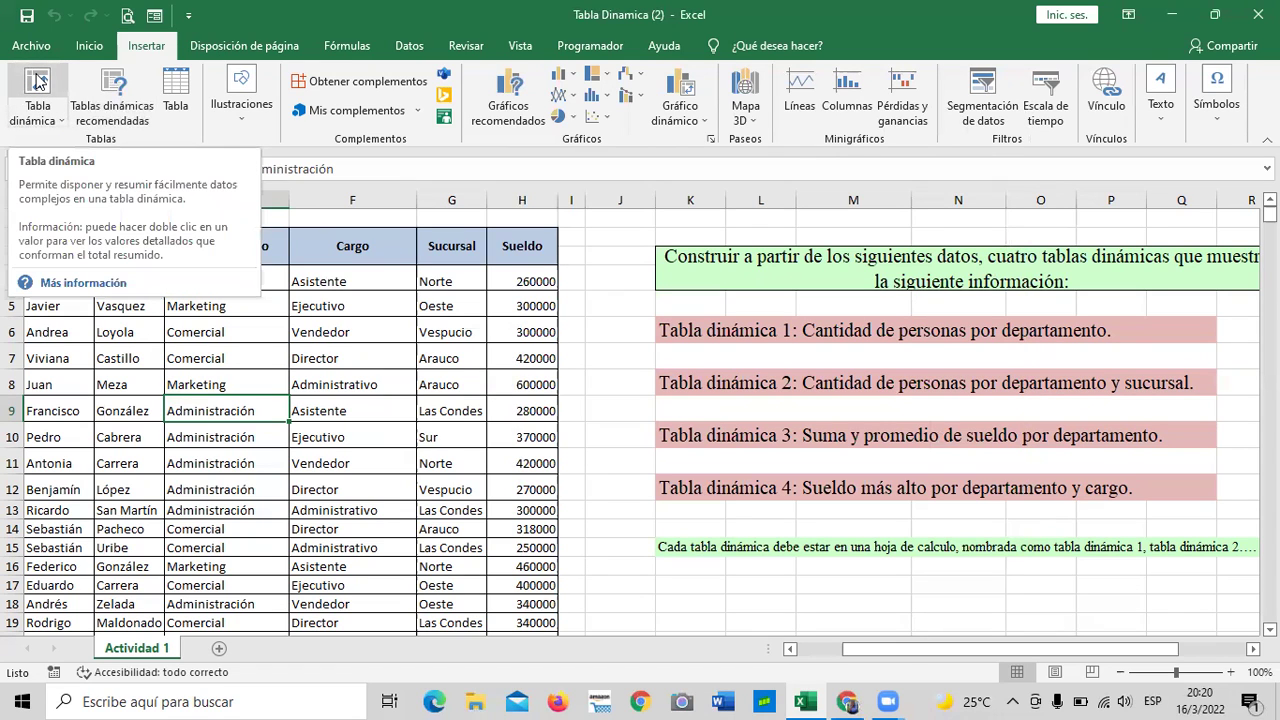
click(59, 120)
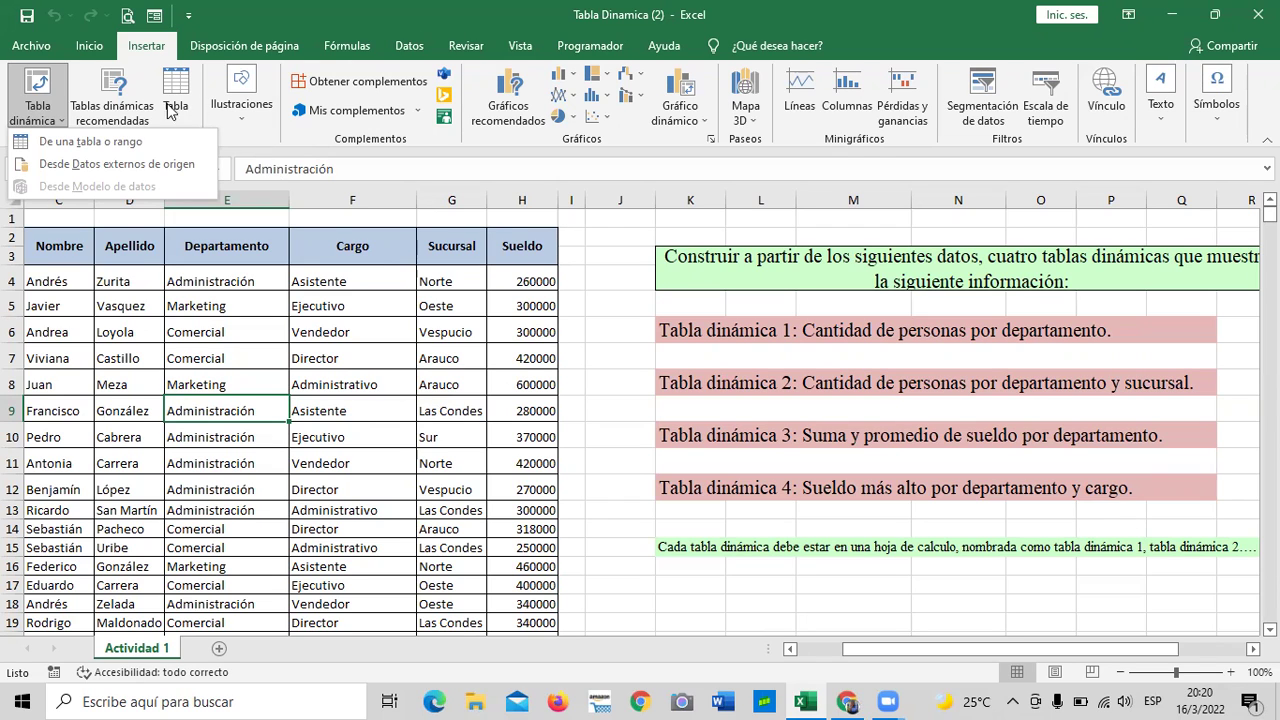
click(138, 165)
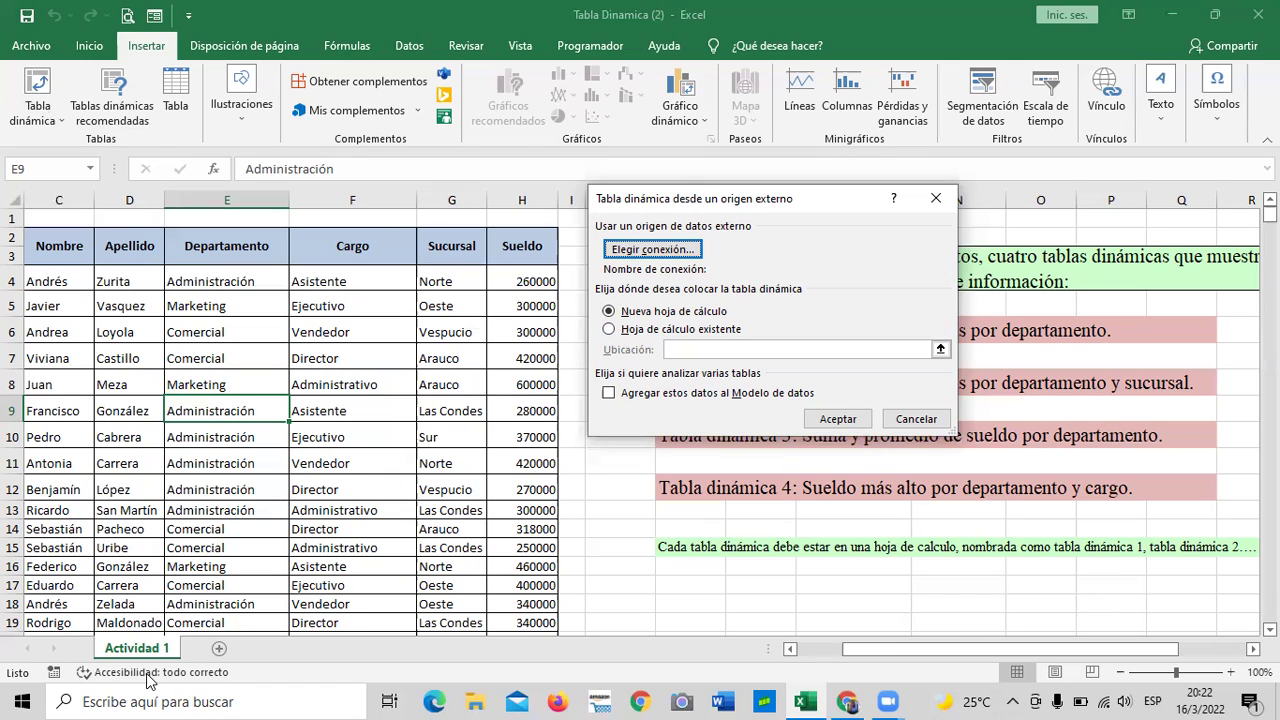
click(936, 199)
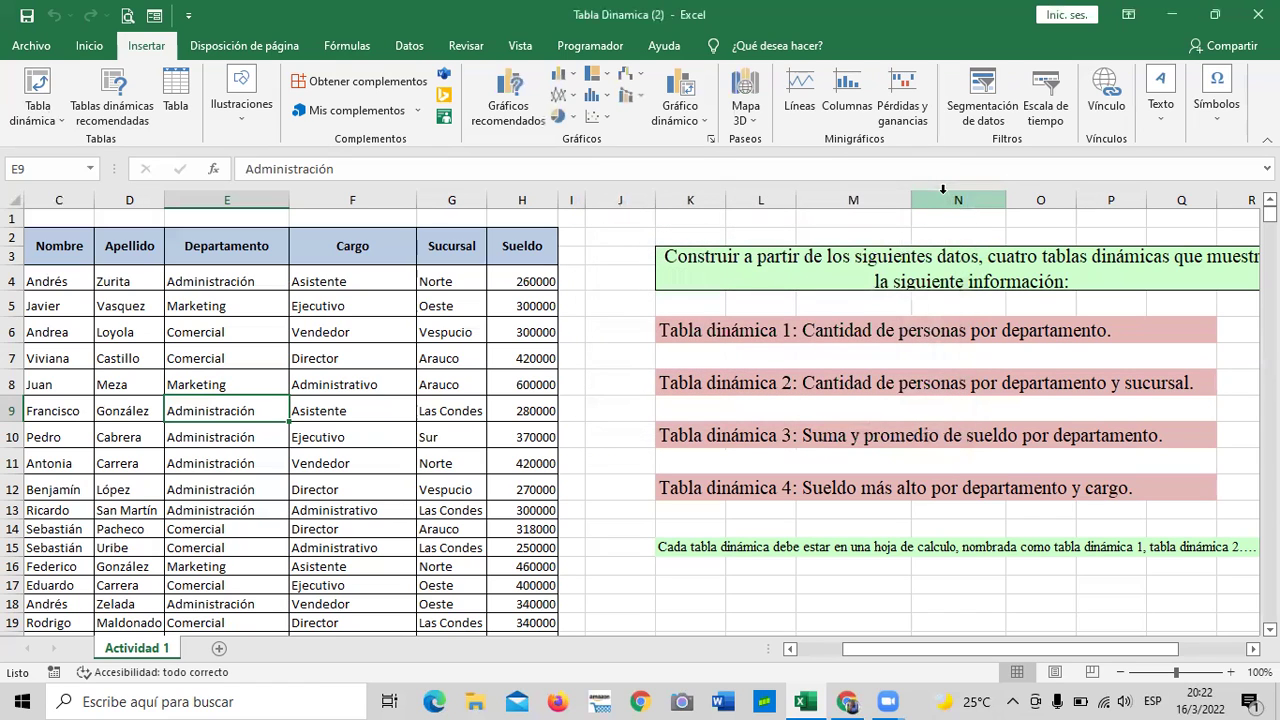
Create a blank pivot table on a new sheet from the employee data table.
drag(350, 358, 236, 390)
click(248, 527)
click(221, 416)
click(120, 100)
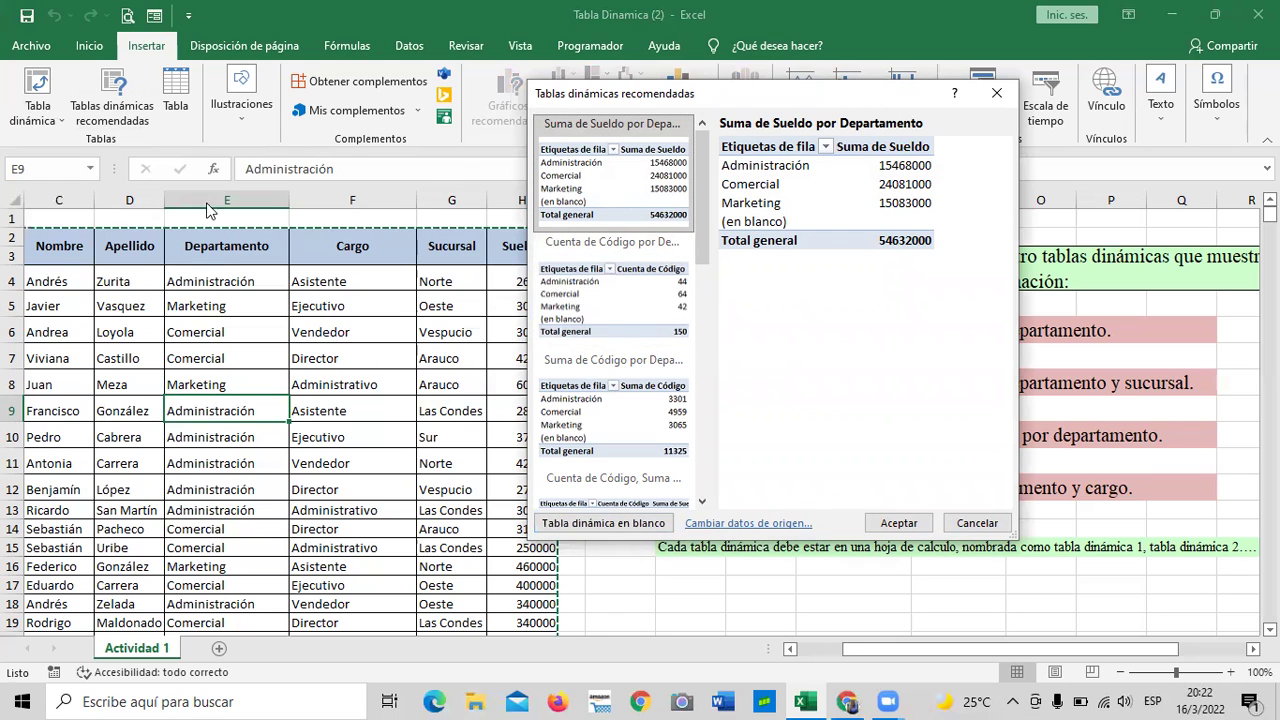
click(589, 524)
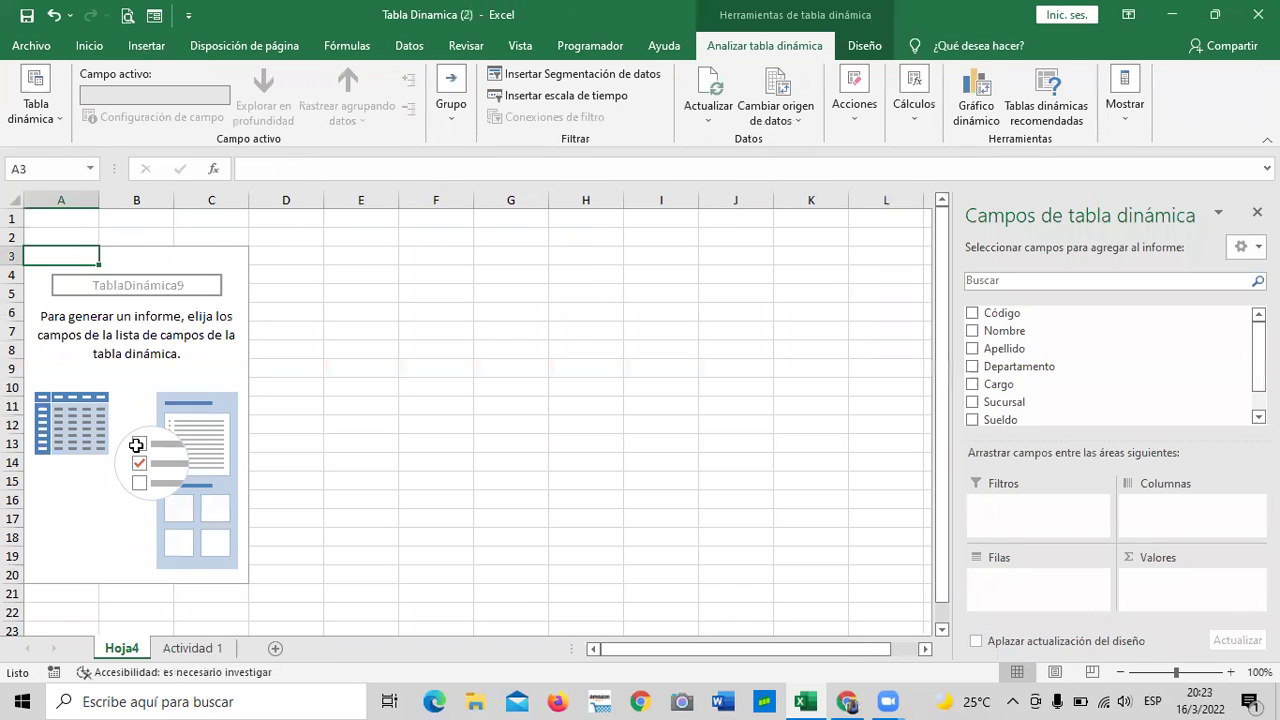
Rename the new pivot table sheet as Tabla dinamica 1.
right_click(122, 652)
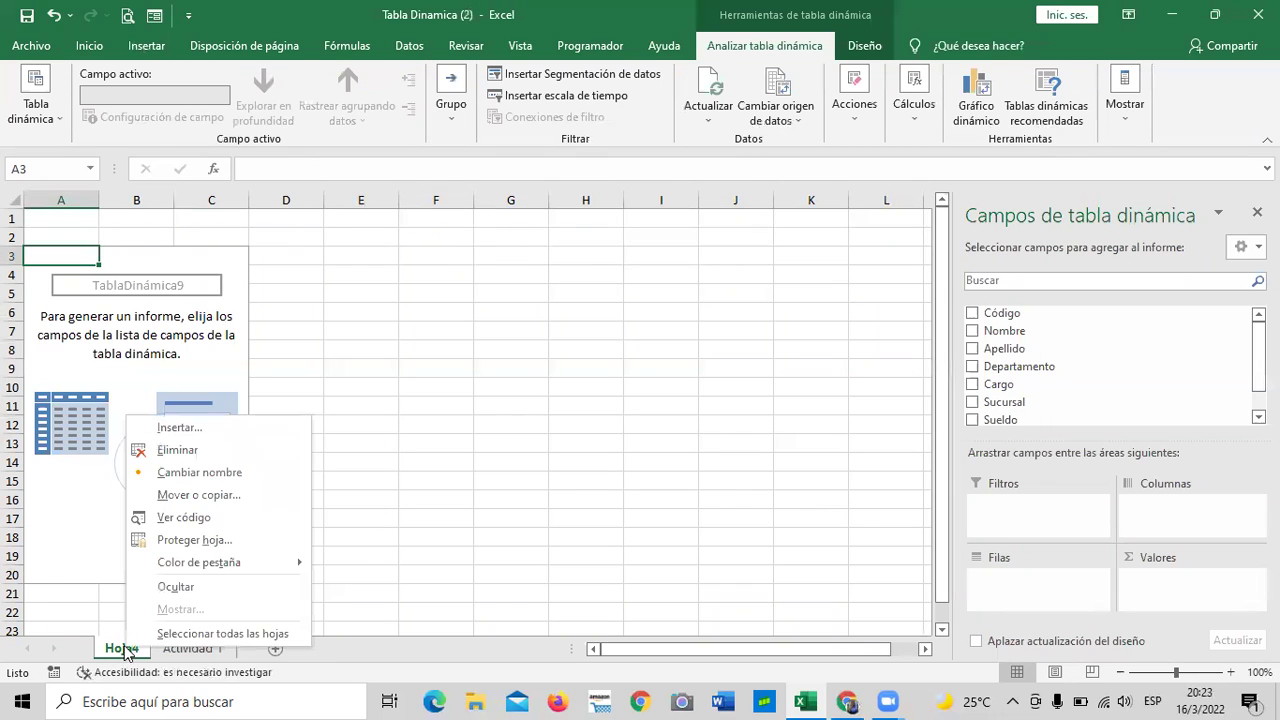
click(246, 472)
text(Tabla)
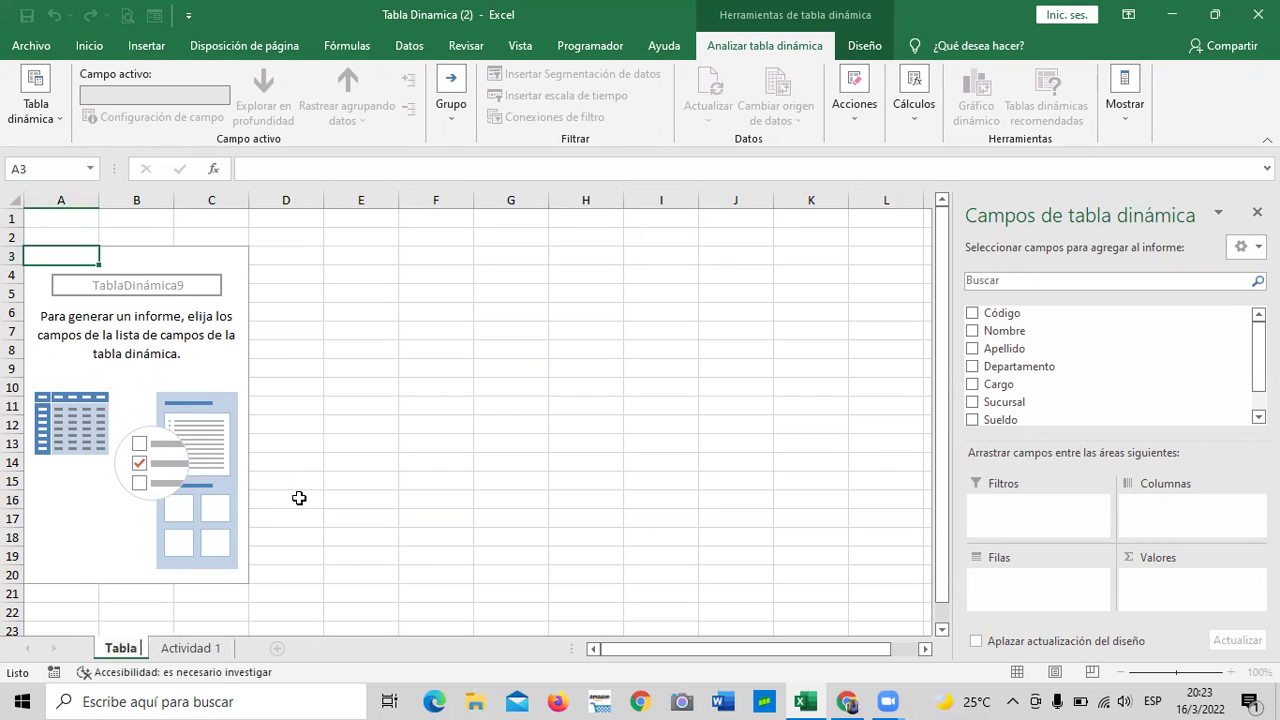
key(Return)
text(di)
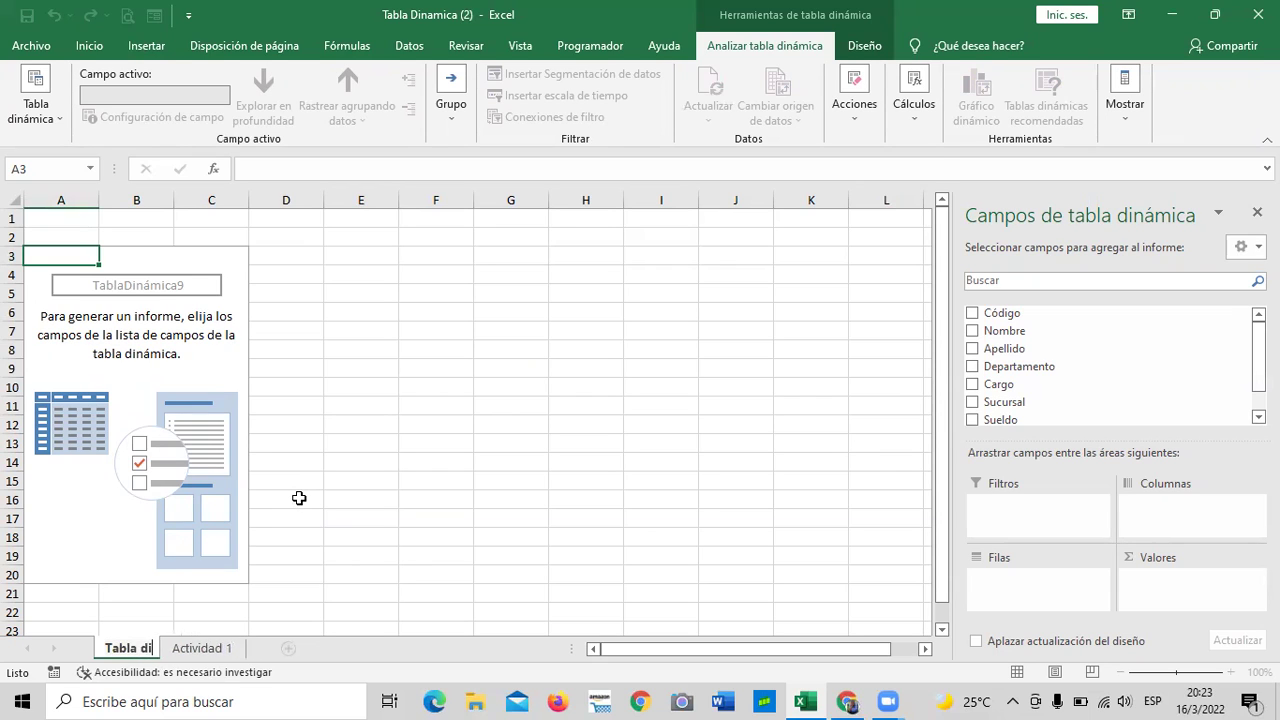
text(namica 1)
click(320, 497)
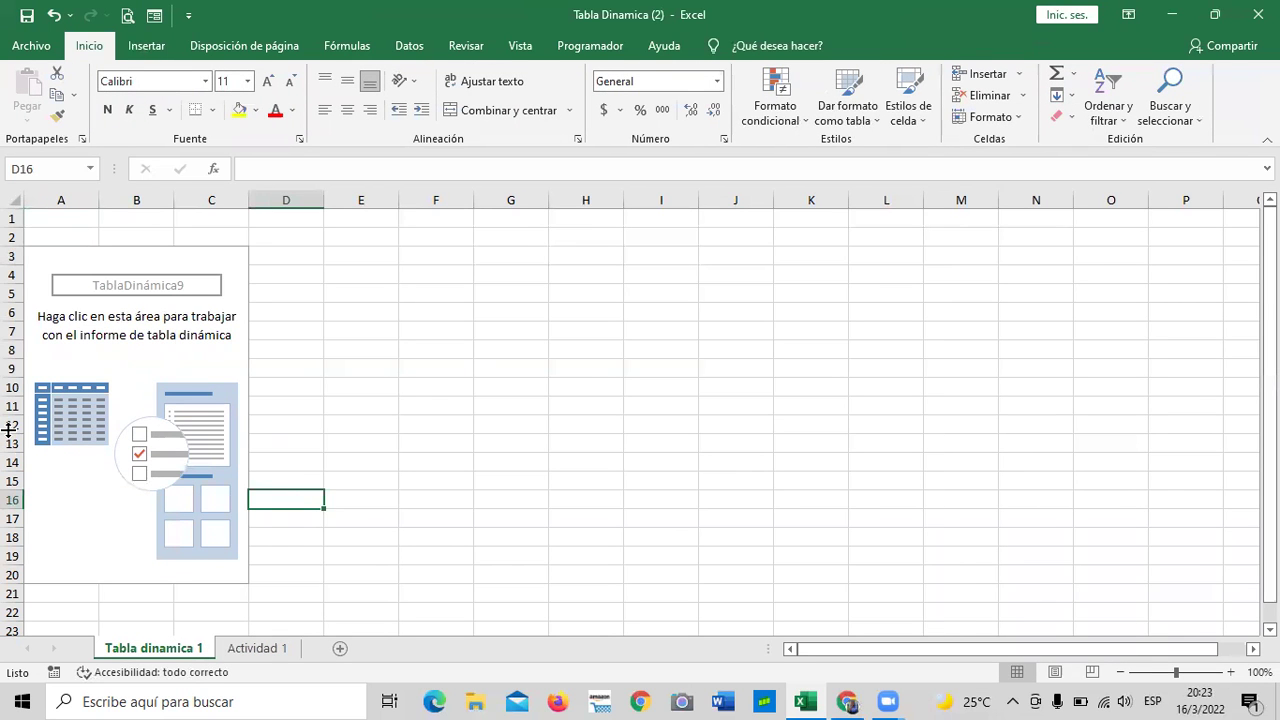
Select cells outside and inside the empty pivot table report to check when its field list is available.
click(385, 402)
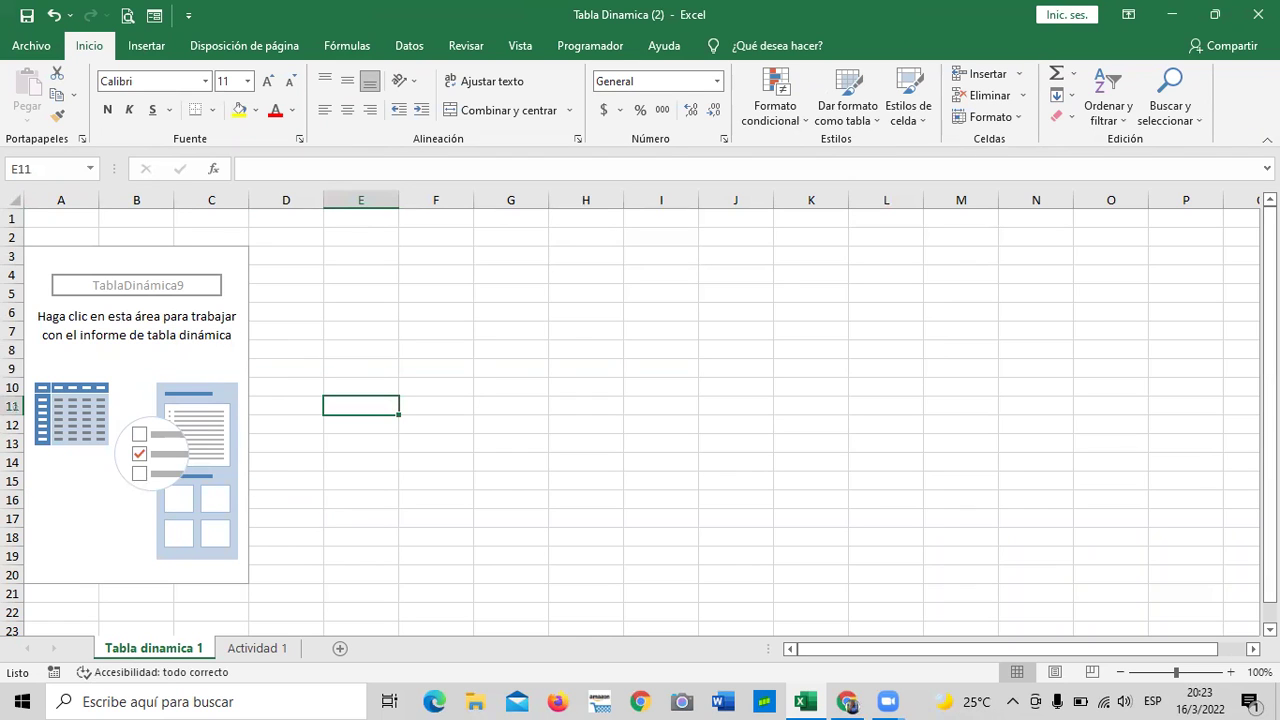
click(128, 369)
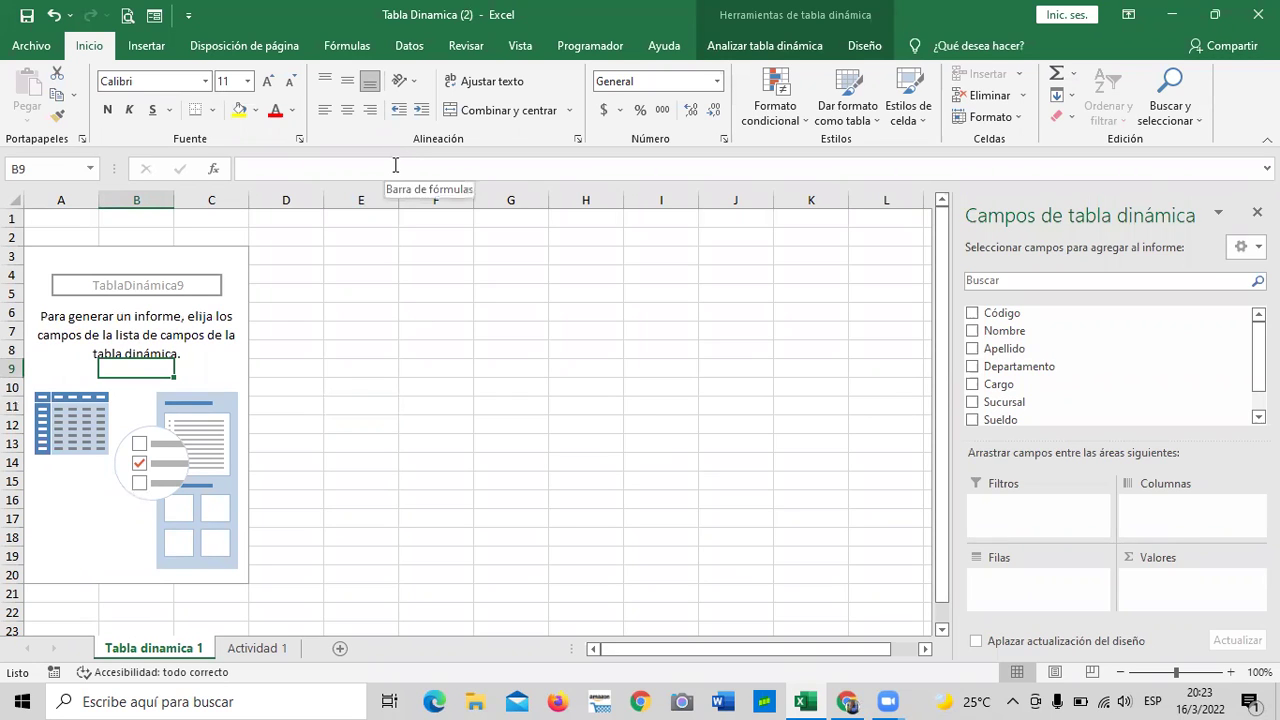
click(421, 352)
click(528, 510)
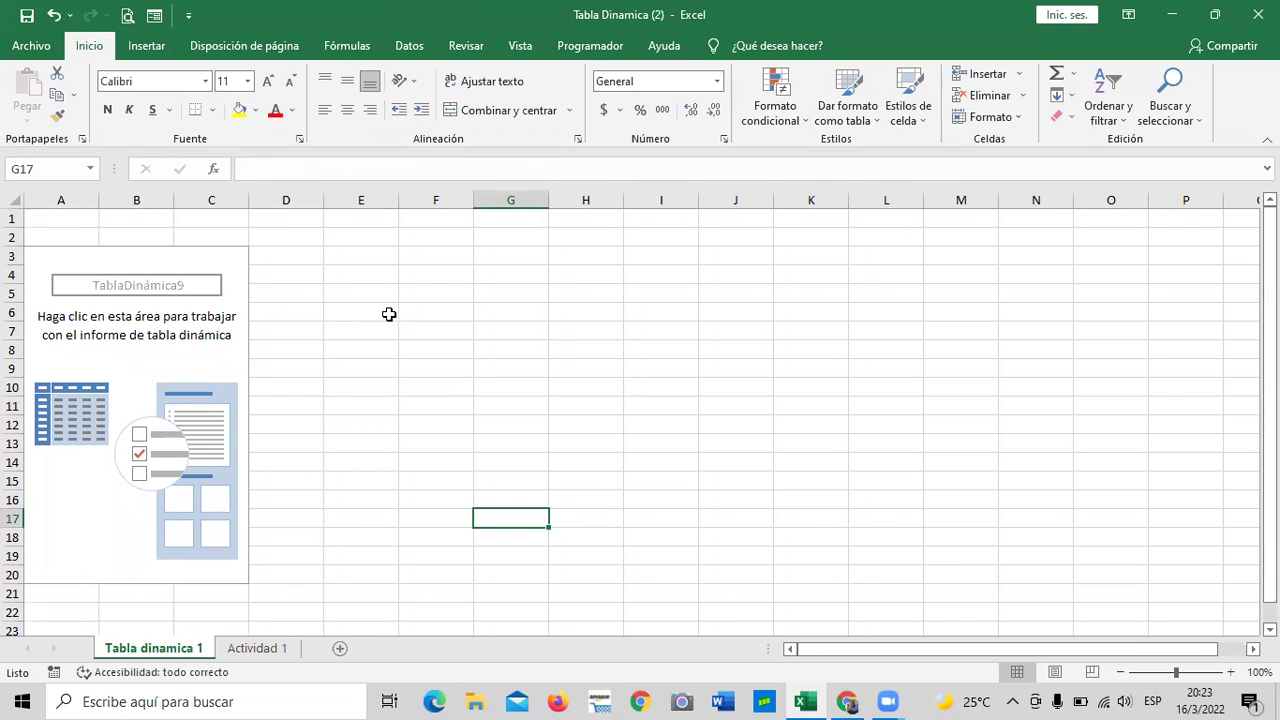
click(224, 351)
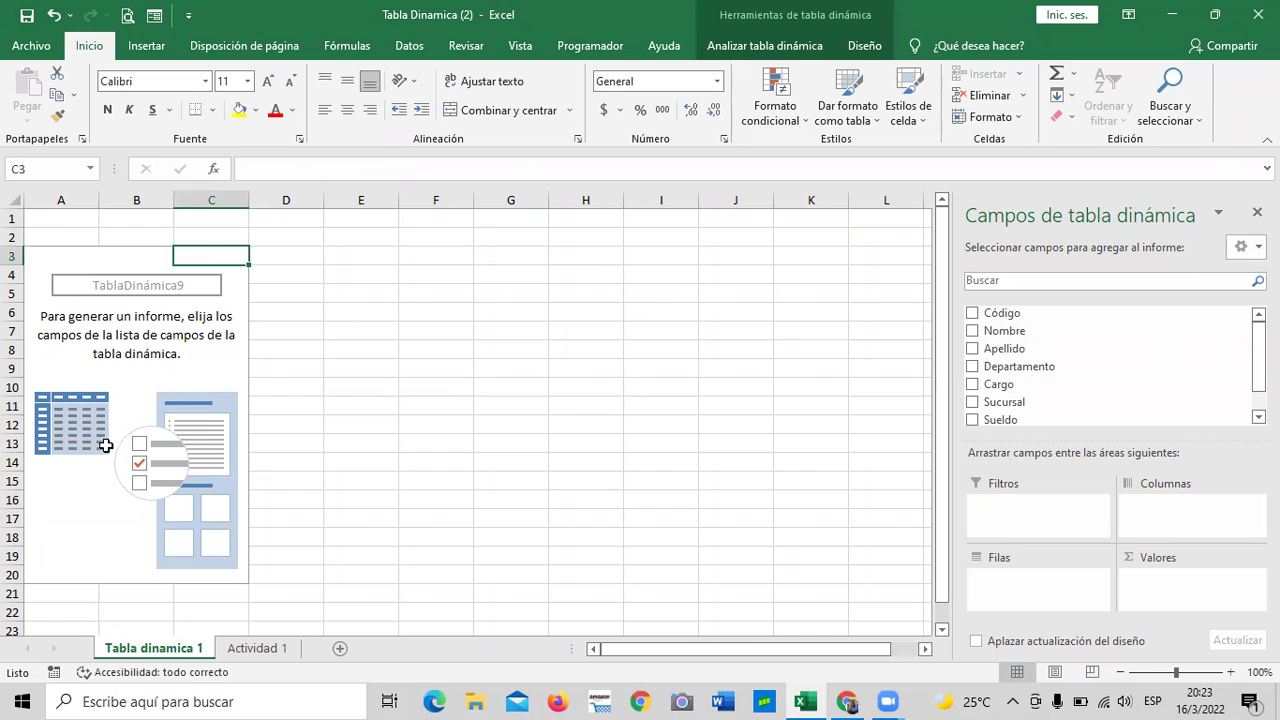
click(104, 518)
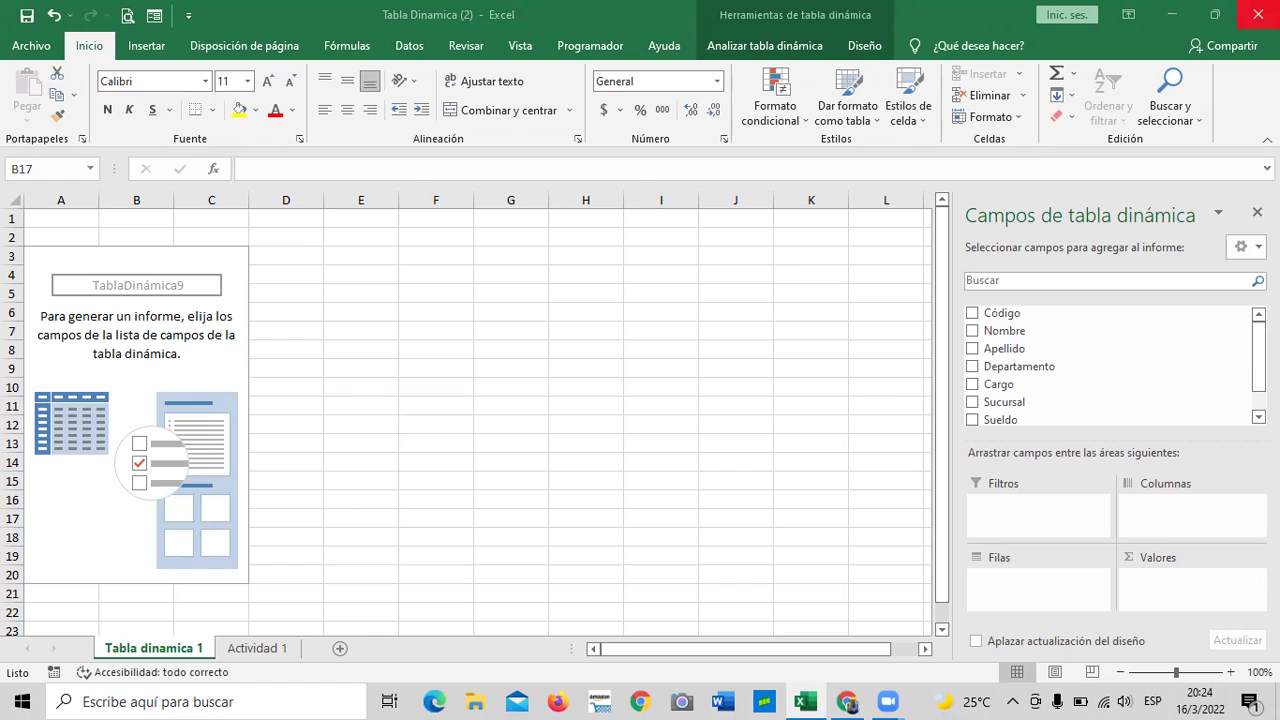
Hide the pivot table field list, and select cells inside and outside the empty report to observe the difference.
click(1257, 212)
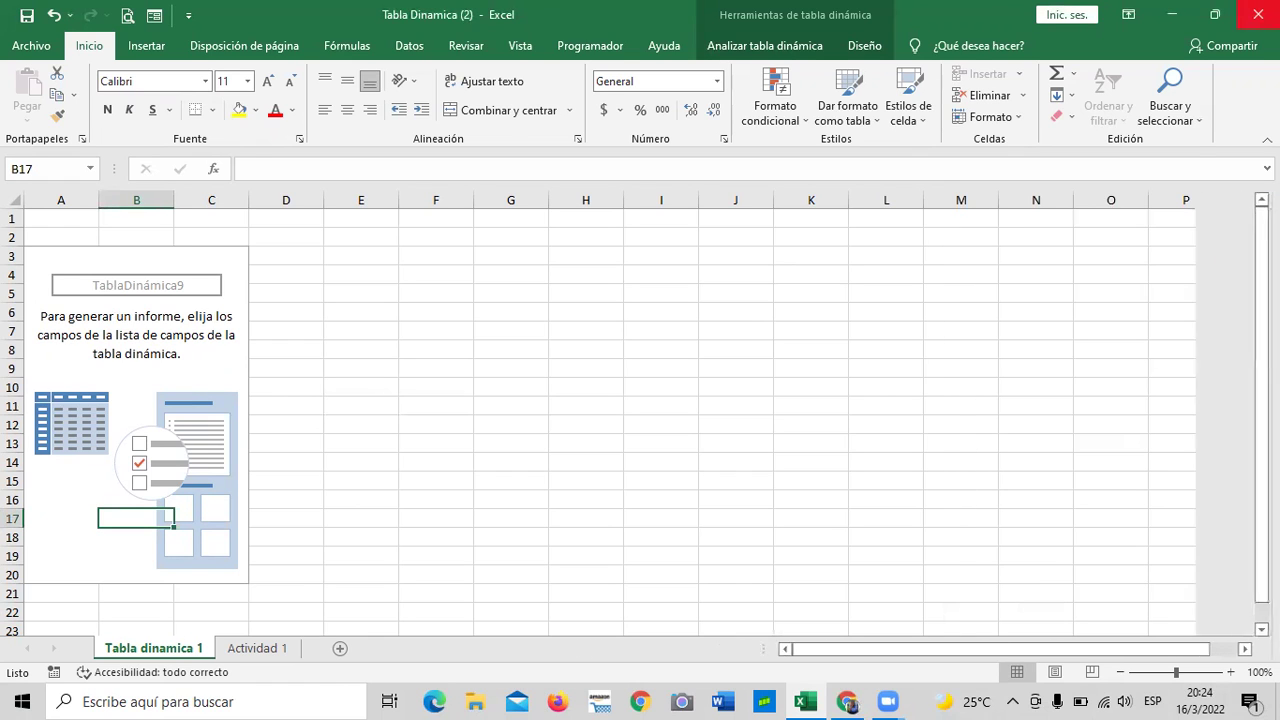
click(713, 344)
click(164, 370)
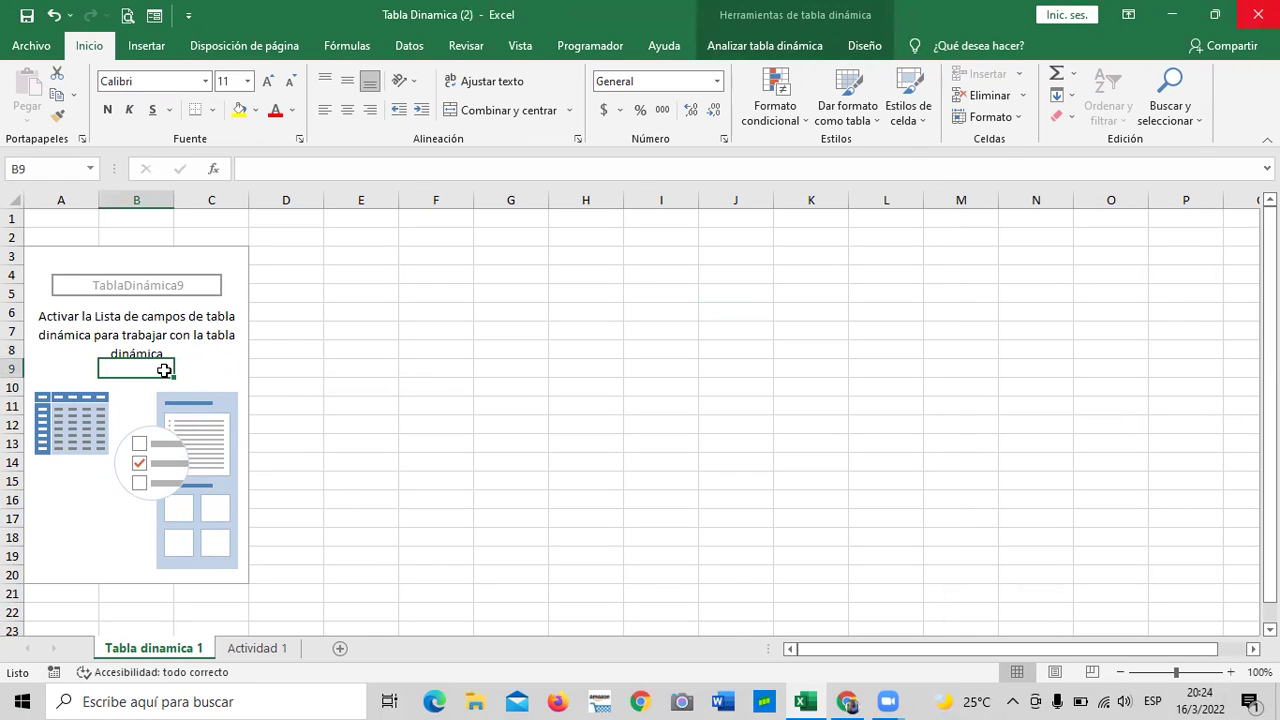
click(213, 362)
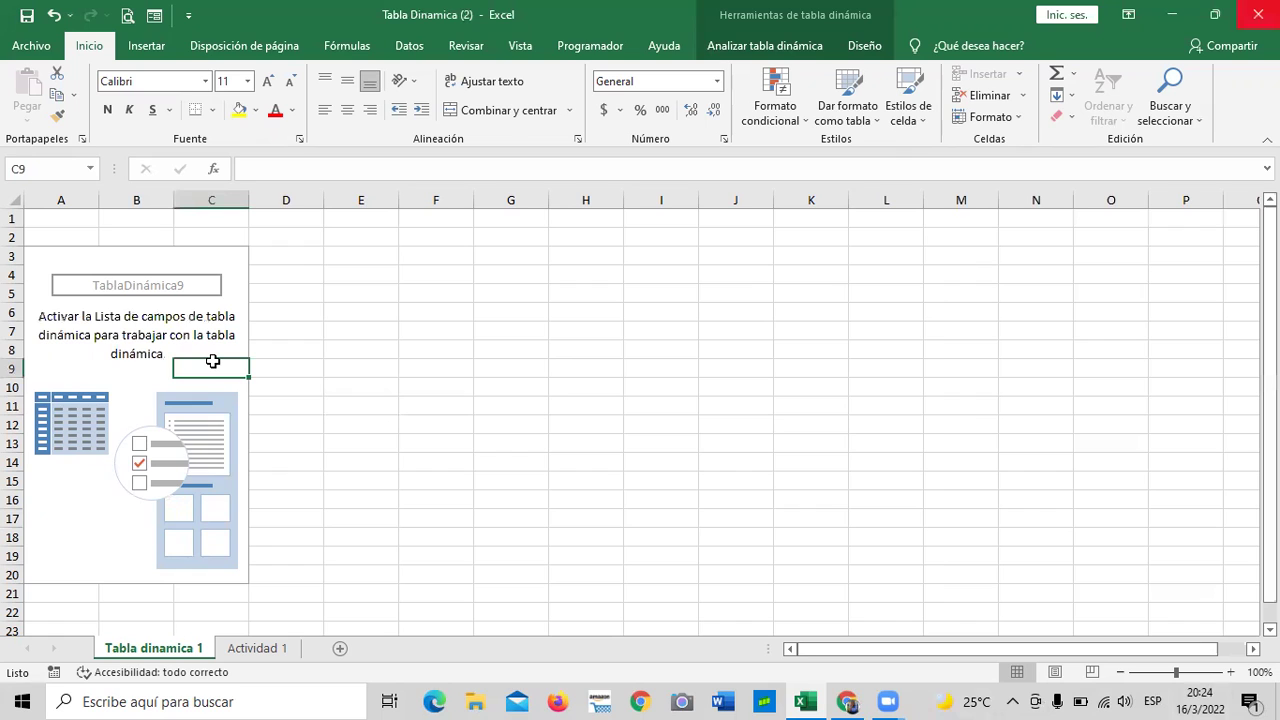
click(668, 368)
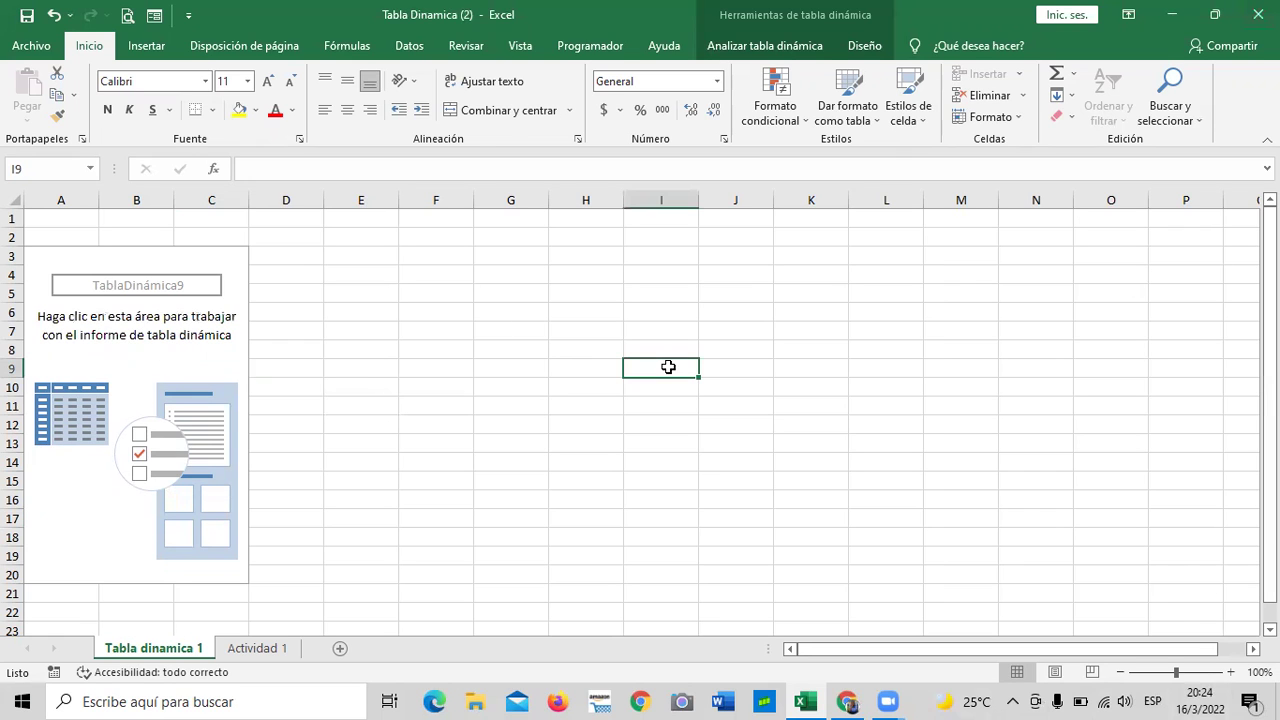
click(226, 257)
click(213, 369)
click(85, 540)
click(123, 557)
click(66, 520)
click(47, 352)
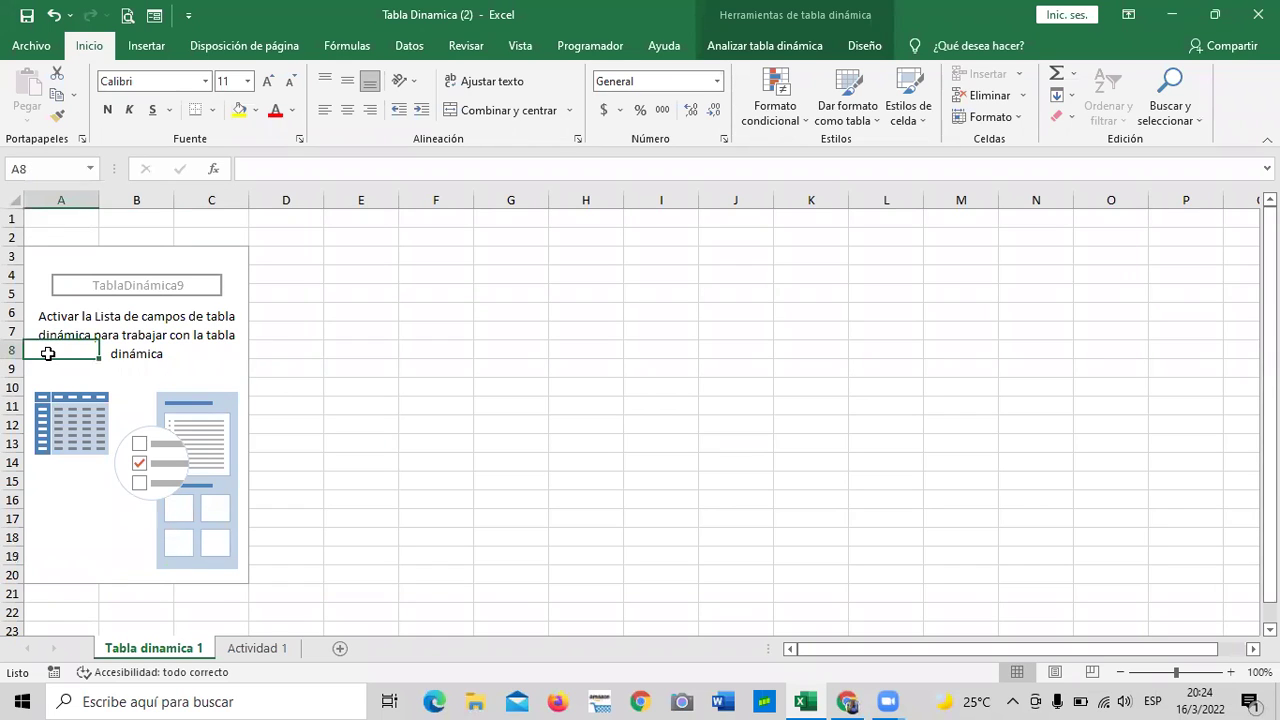
click(206, 366)
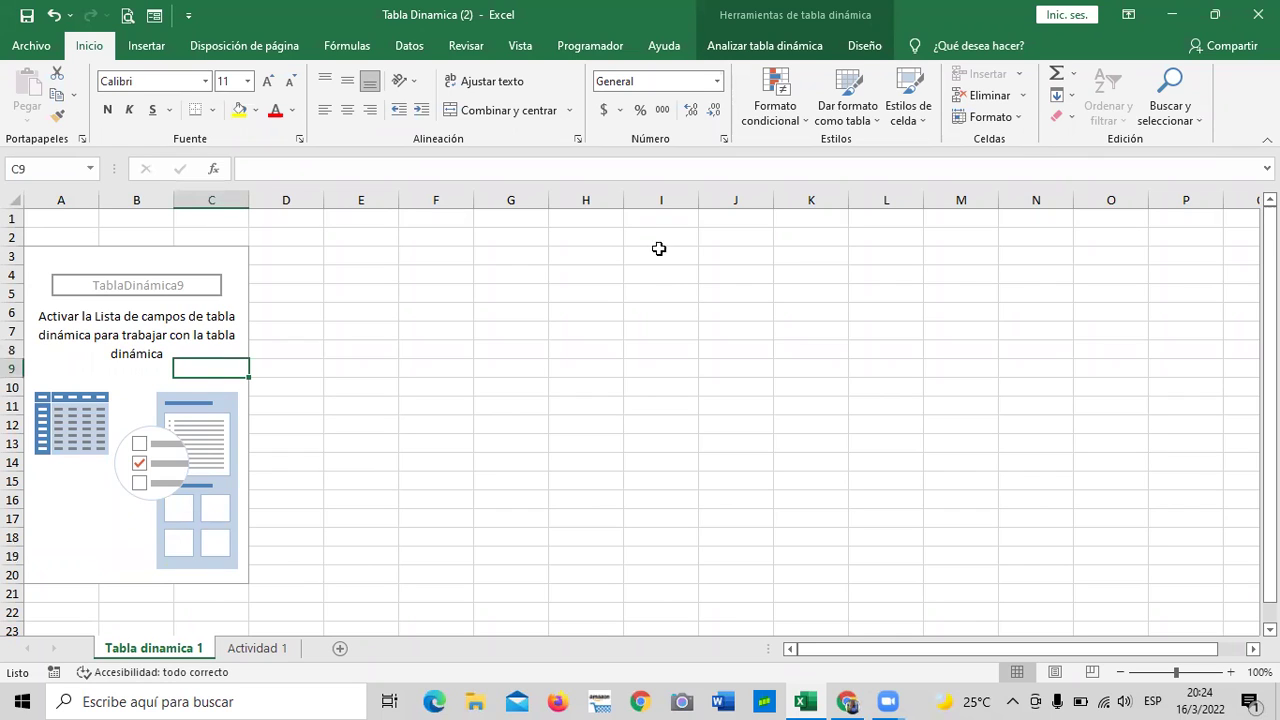
Show the field list again for the empty pivot table, and reselect a cell inside the report.
click(787, 45)
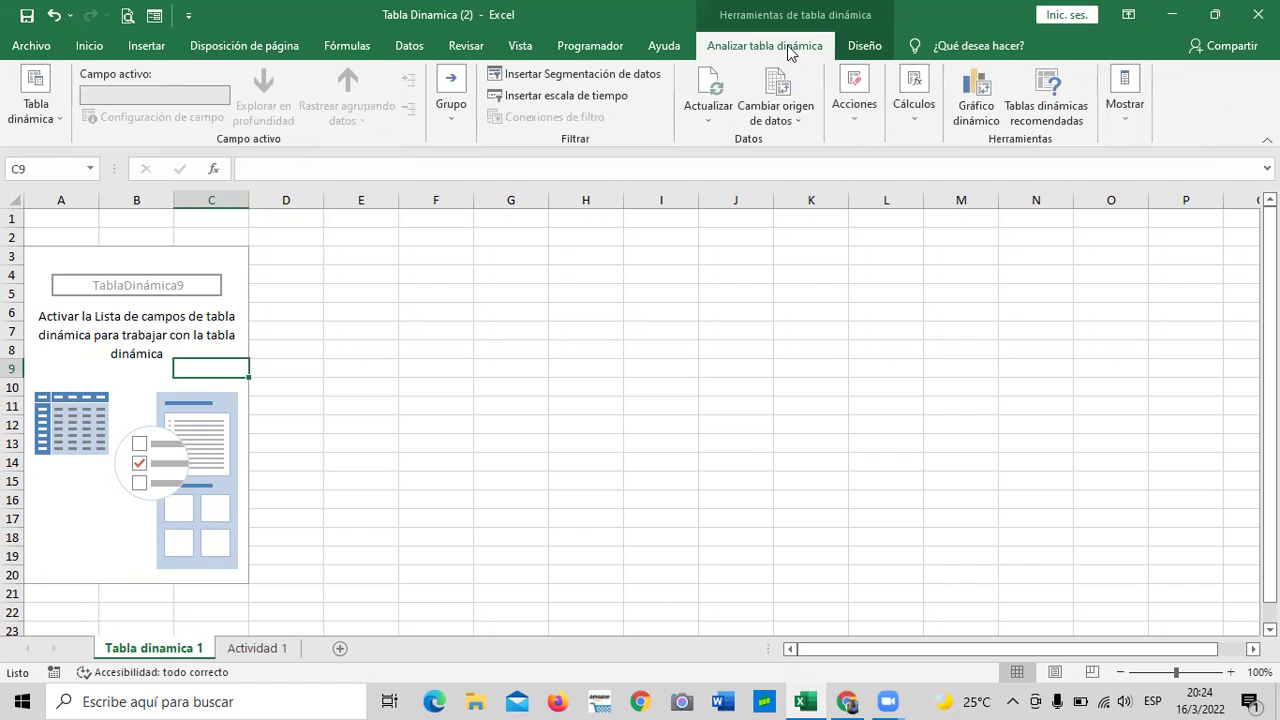
click(864, 47)
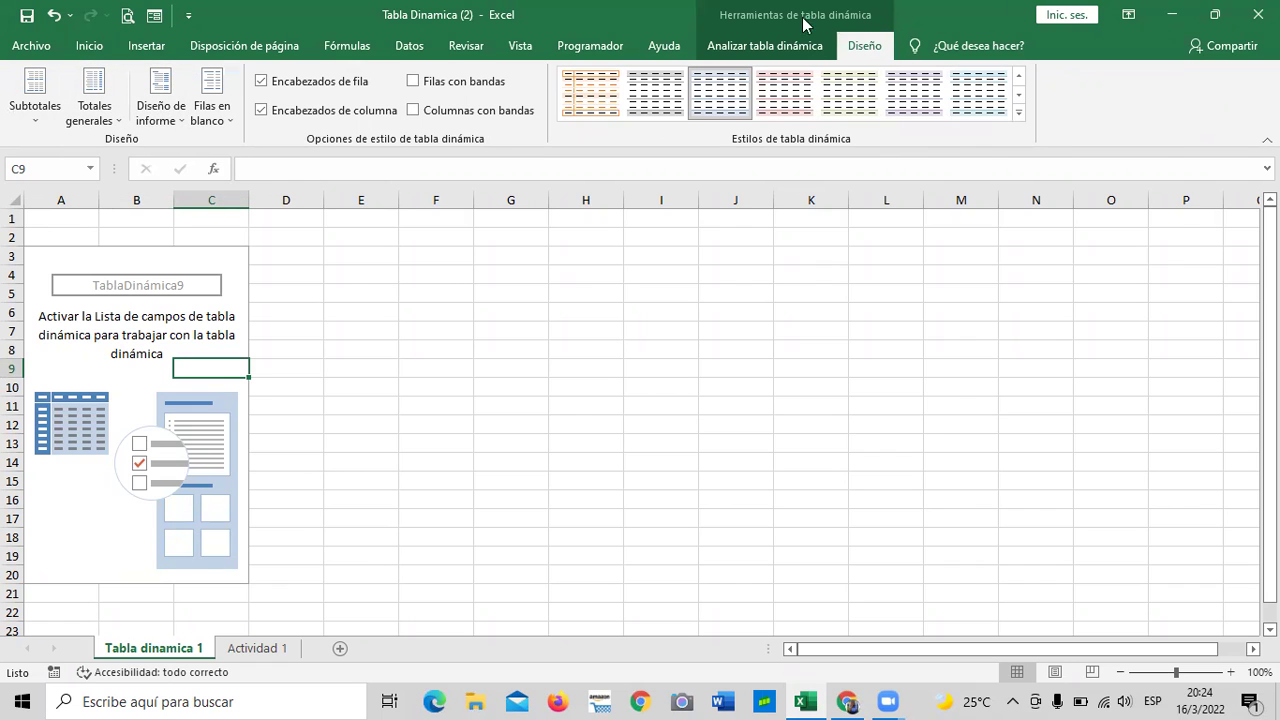
click(763, 45)
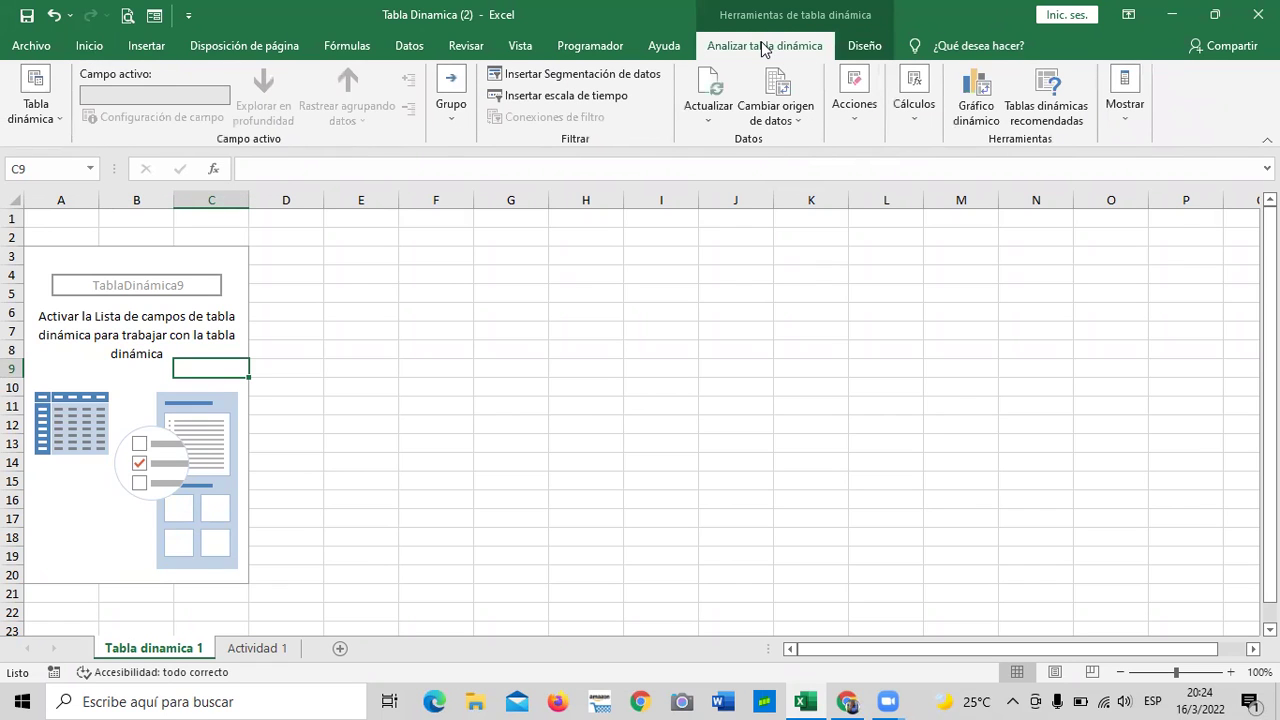
click(1126, 118)
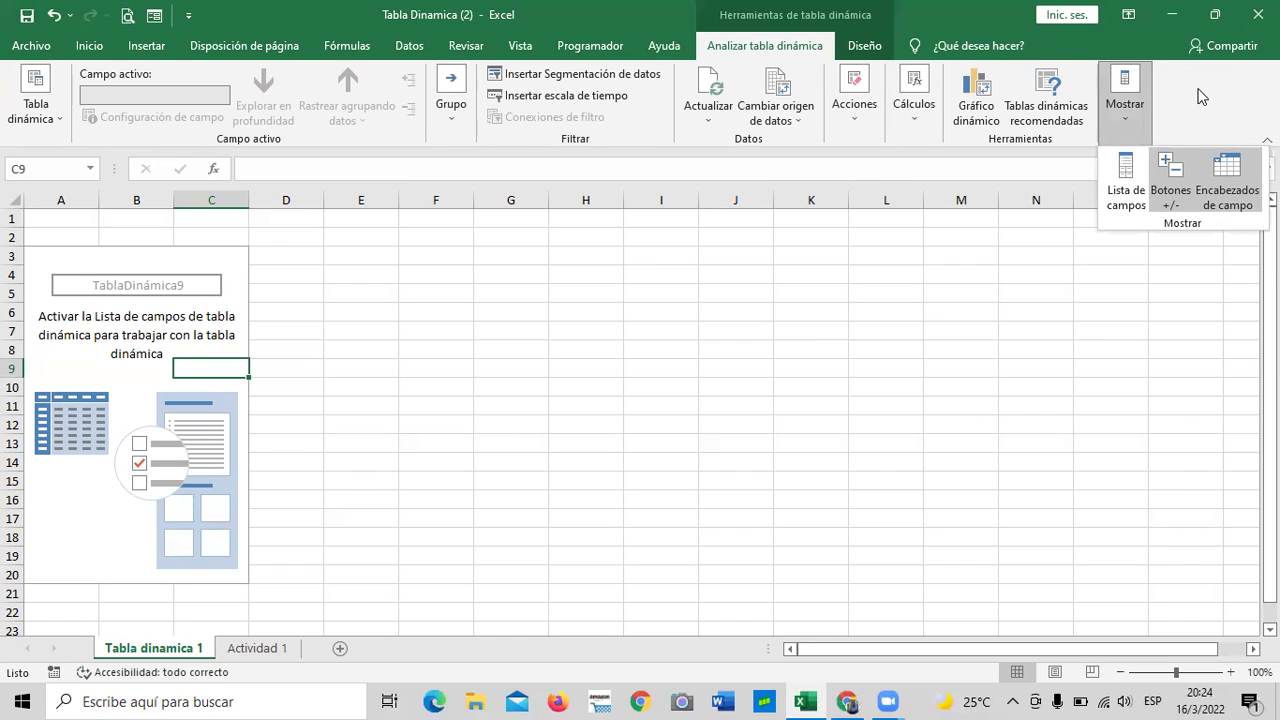
click(1127, 174)
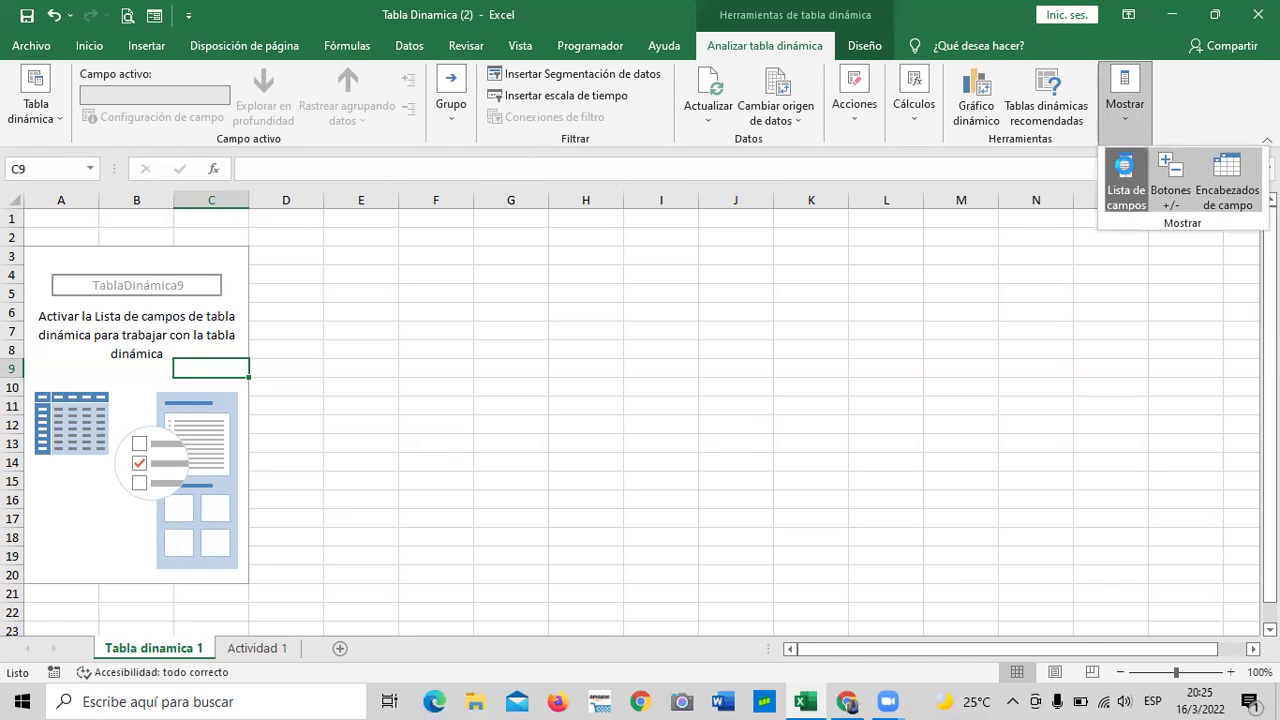
click(862, 383)
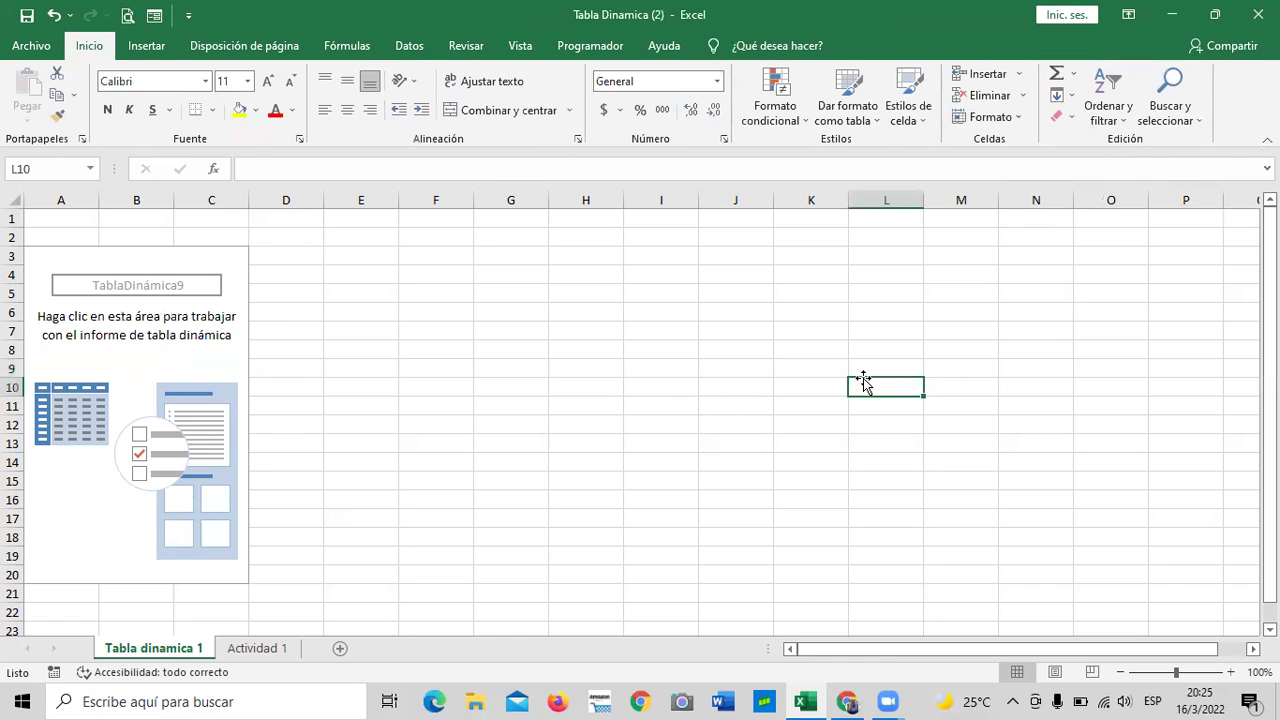
click(189, 355)
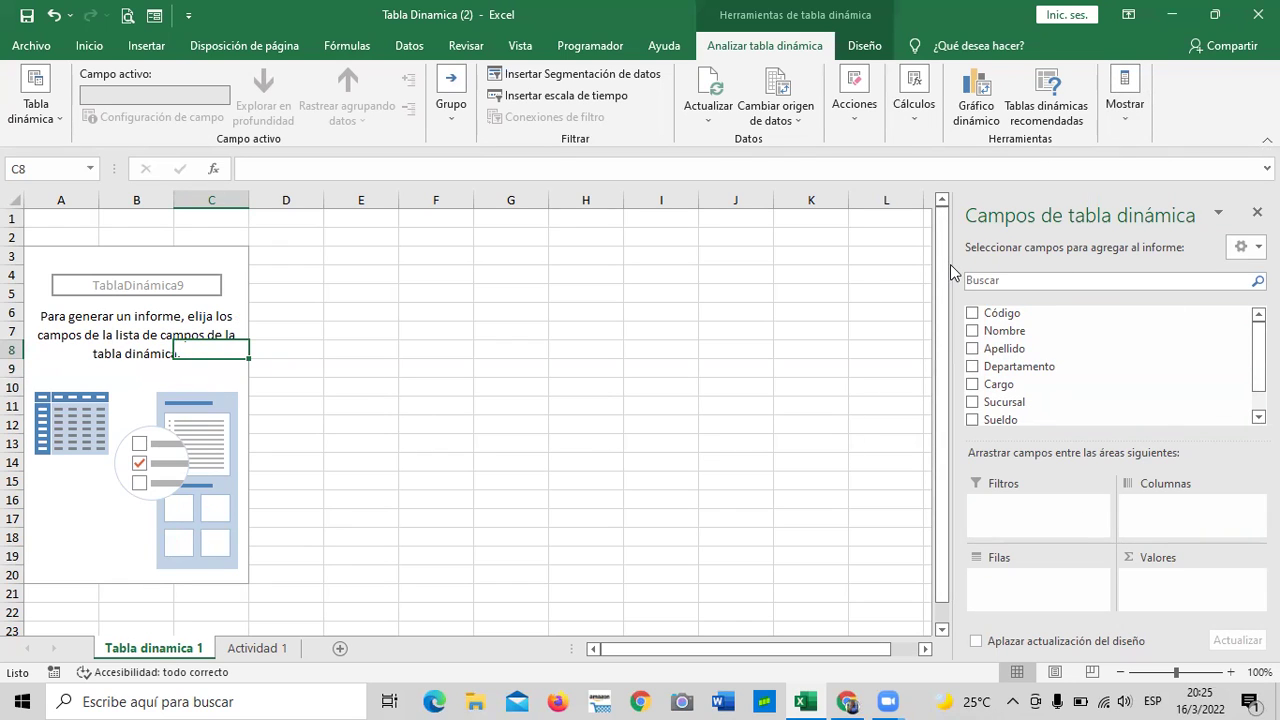
Narrow the pivot table field list to leave more worksheet columns visible, keeping a report cell selected.
drag(950, 268, 1010, 270)
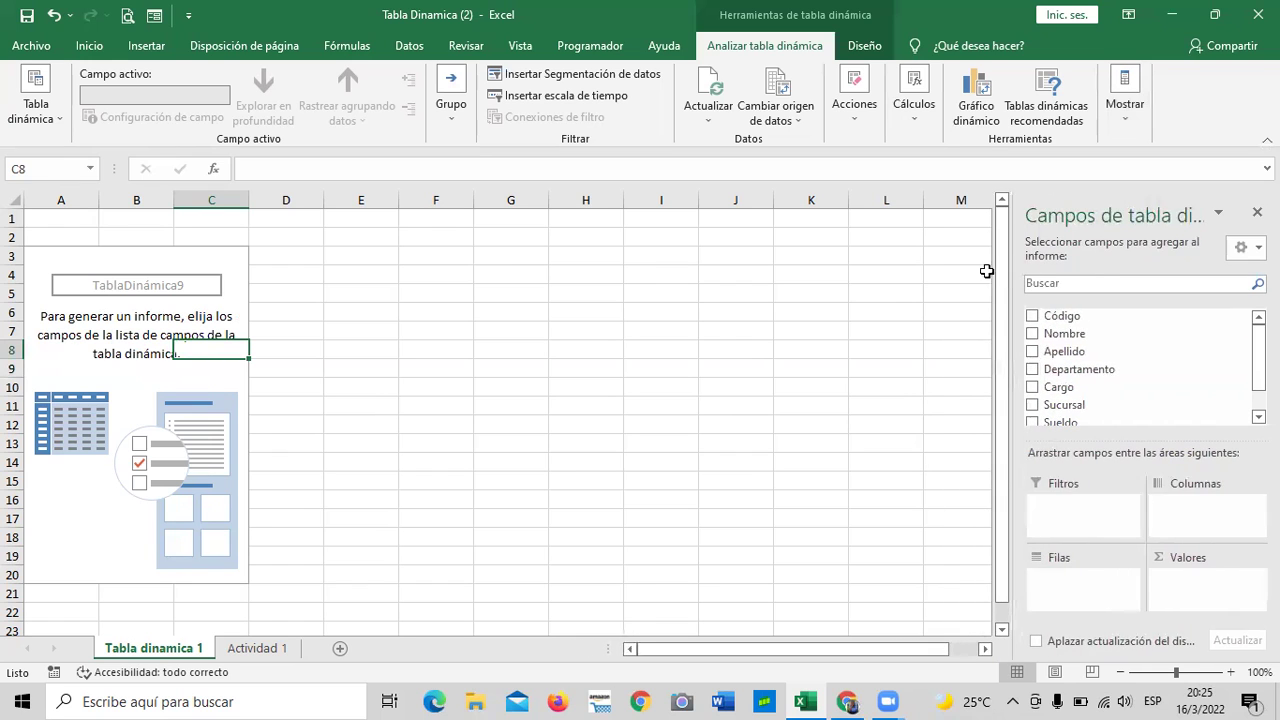
click(888, 291)
click(202, 352)
Look through the available source fields and add Departamento to the pivot table as row labels.
scroll(1150, 370, down, 1)
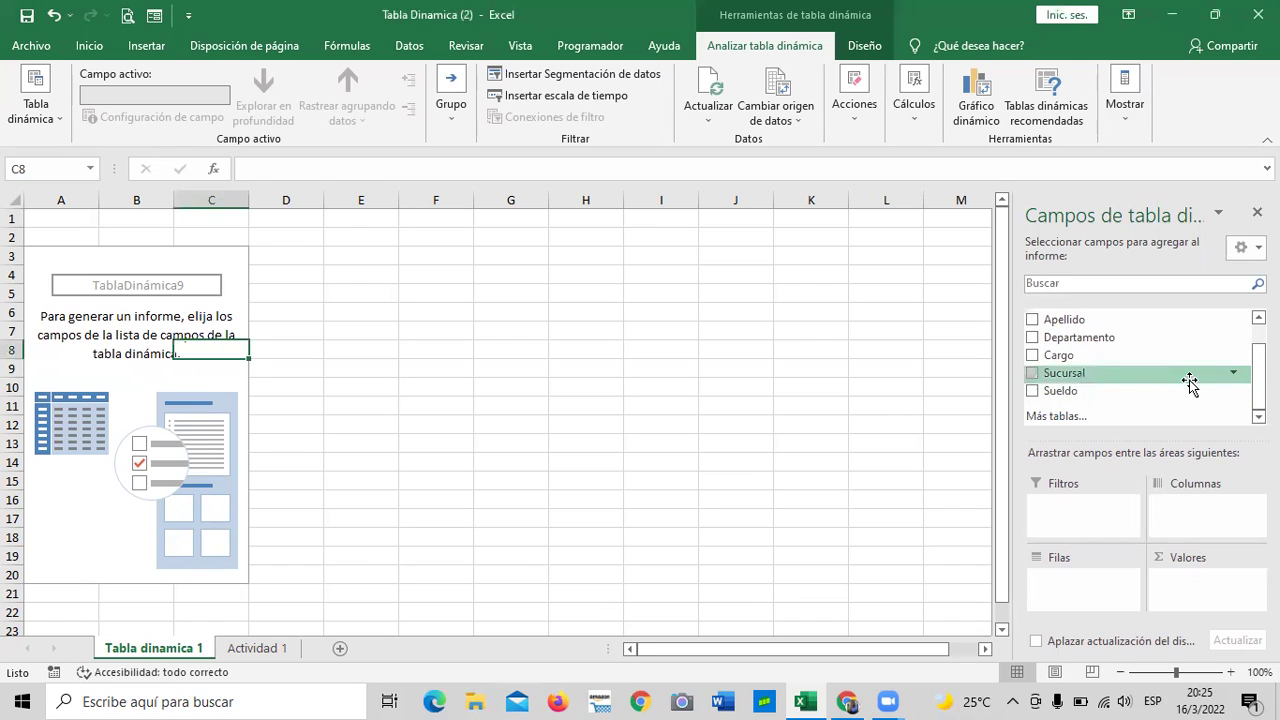
scroll(1190, 380, up, 1)
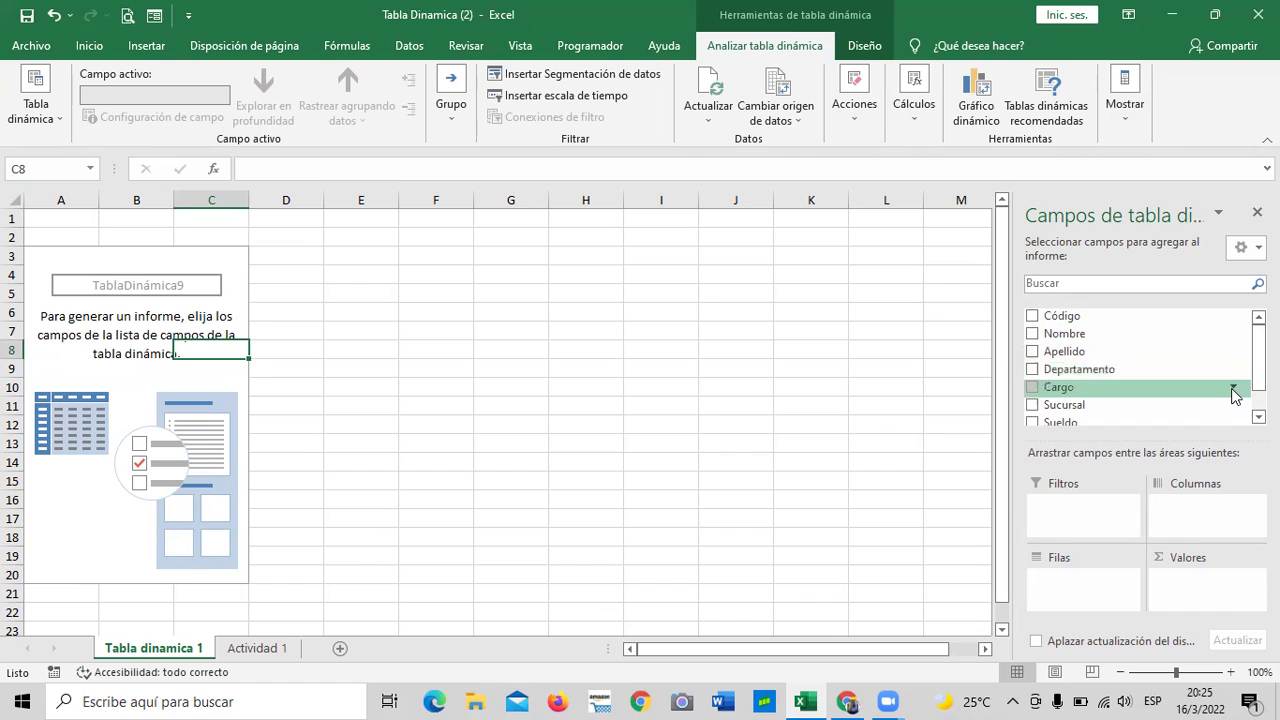
scroll(1140, 365, down, 1)
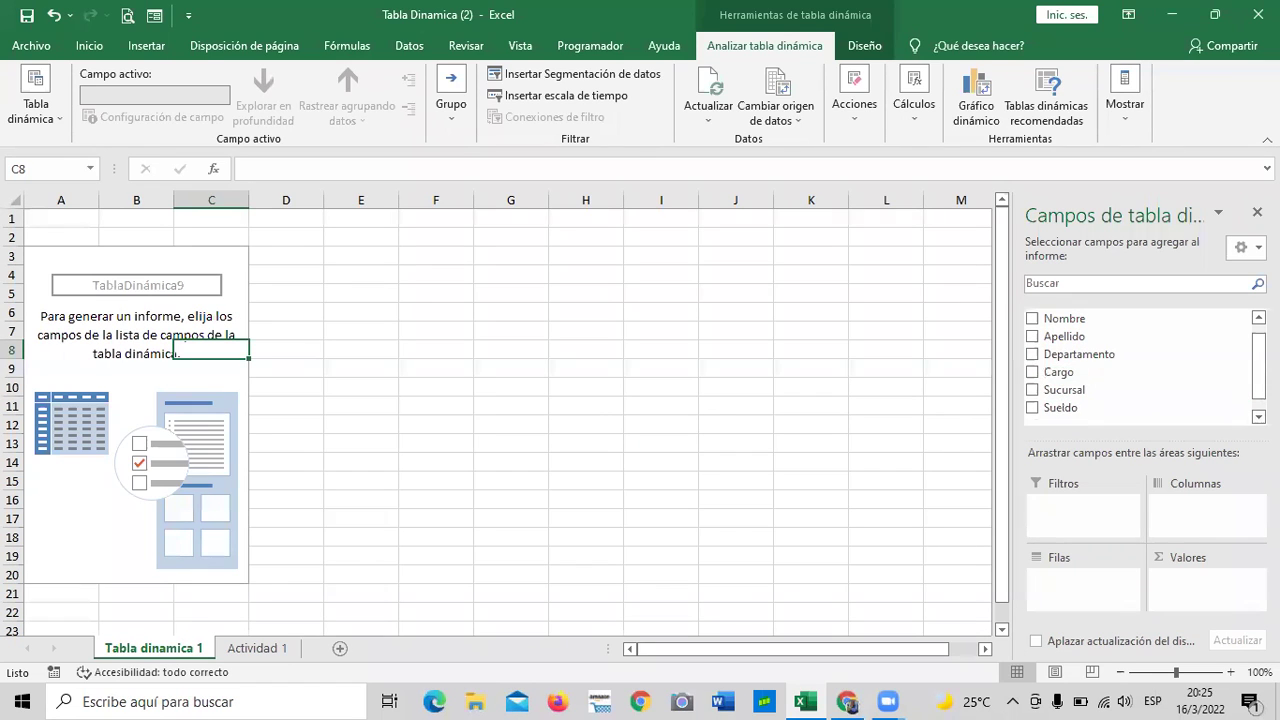
scroll(1140, 365, down, 1)
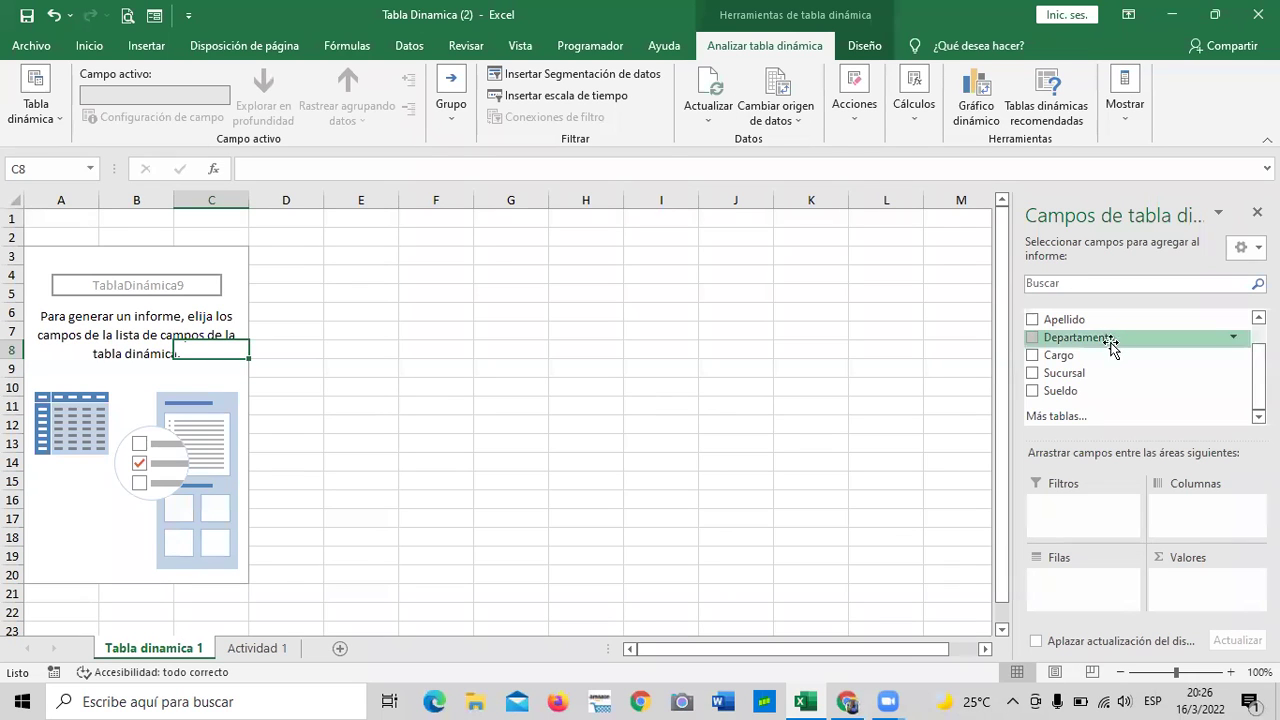
click(1034, 338)
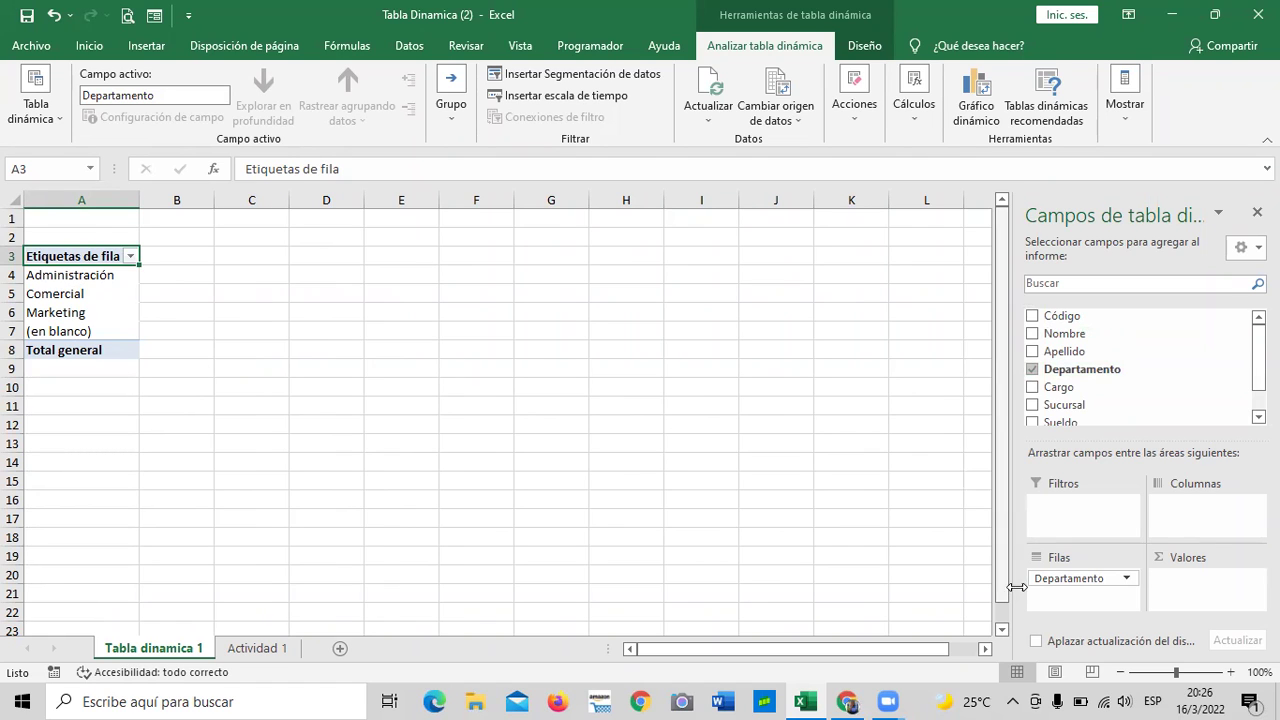
Try Departamento as column labels, return it to the row labels, and select the Comercial row label.
drag(1043, 580, 1184, 515)
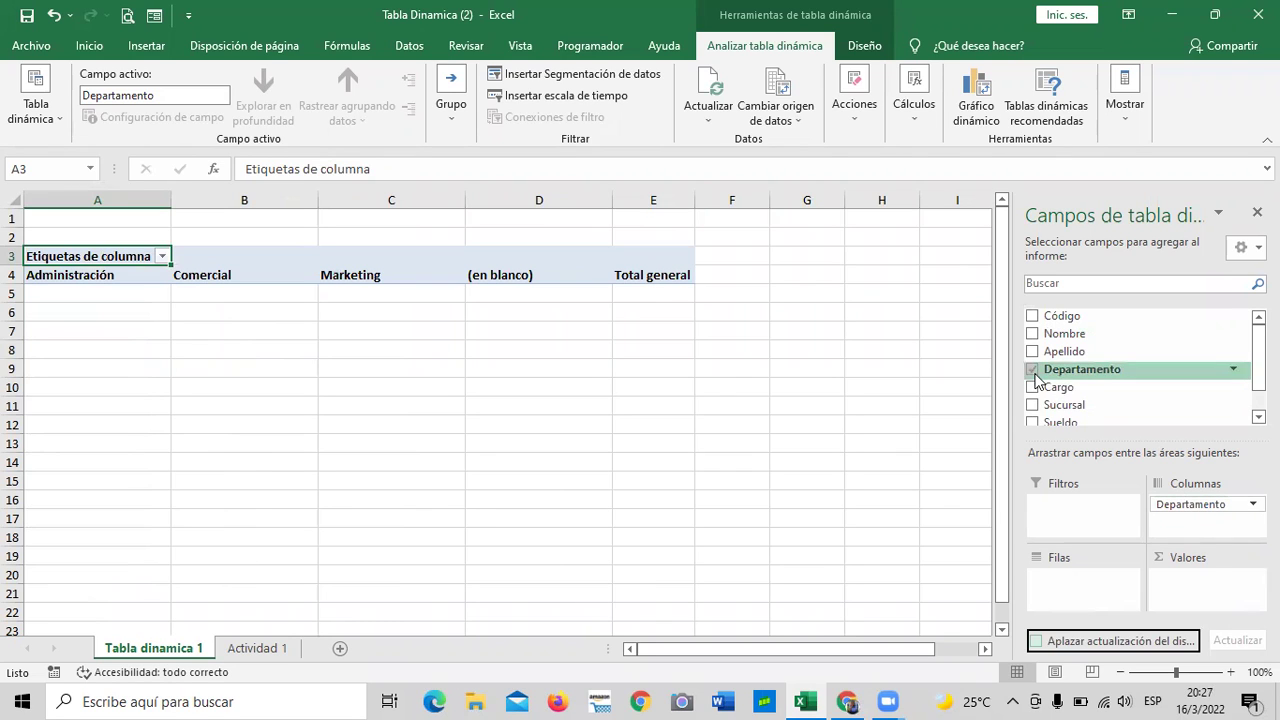
drag(1193, 505, 1103, 589)
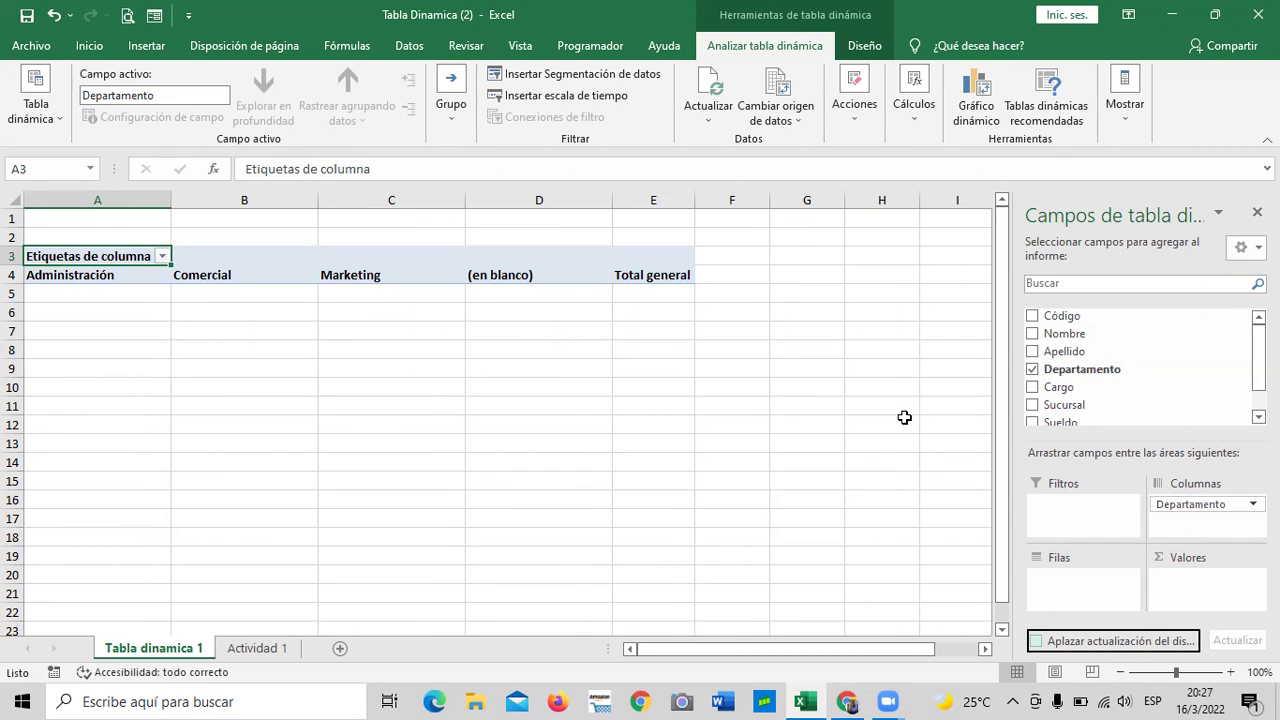
click(1200, 504)
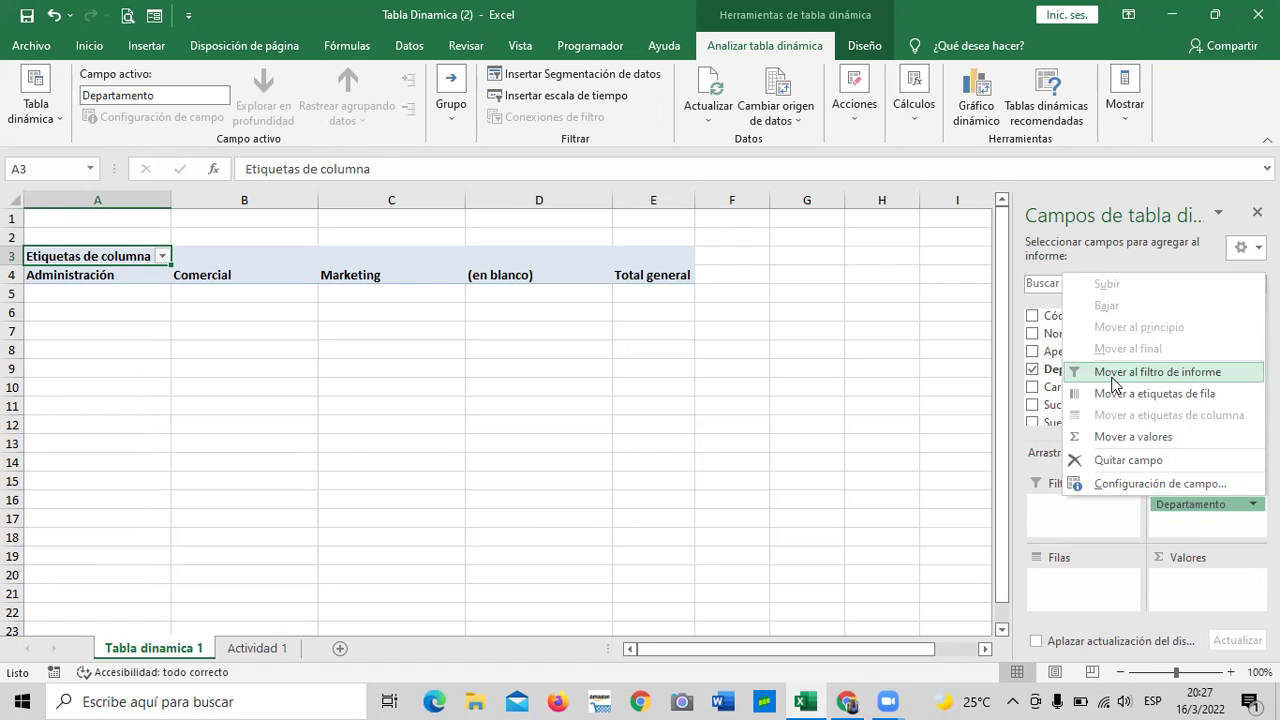
click(1090, 520)
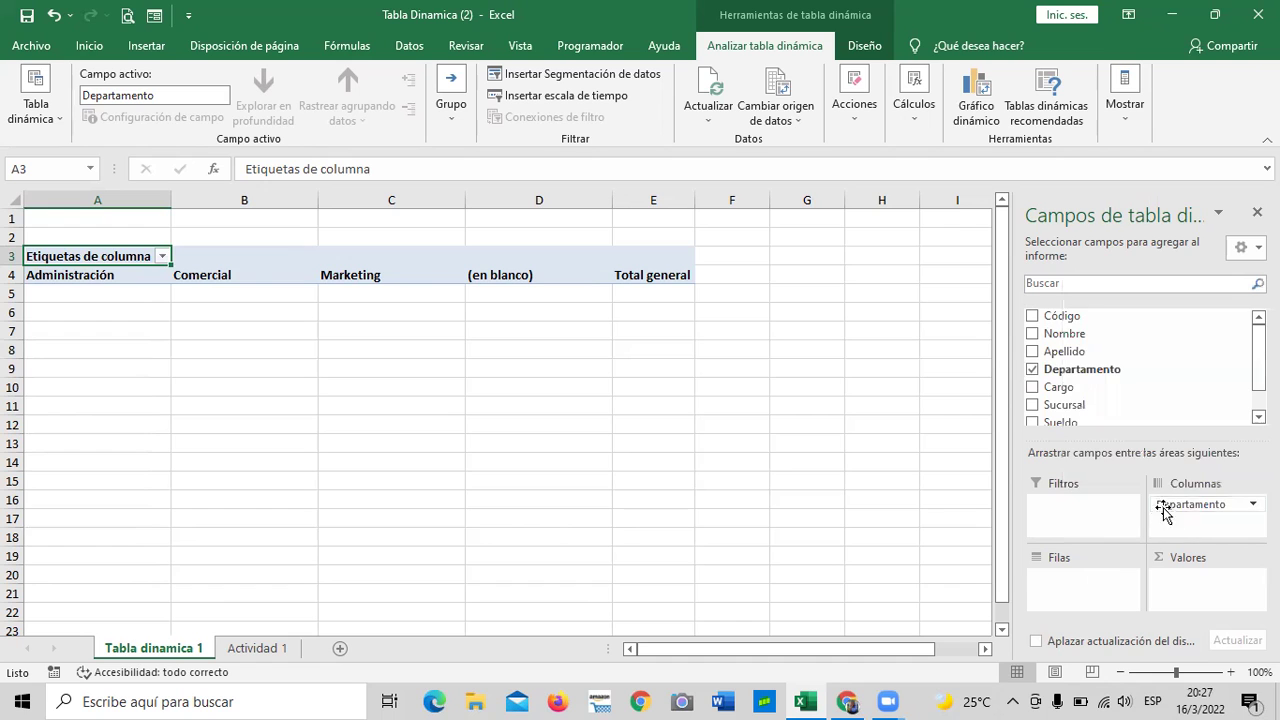
drag(1190, 510, 1080, 585)
click(567, 394)
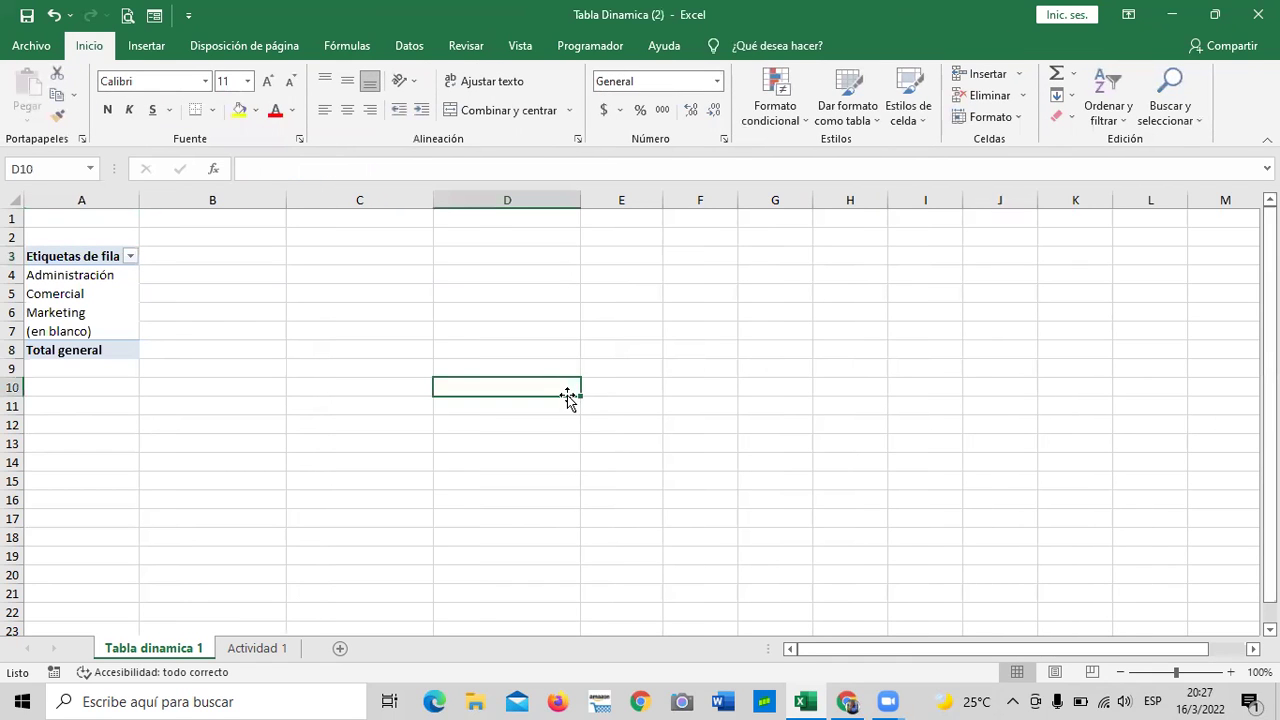
click(112, 294)
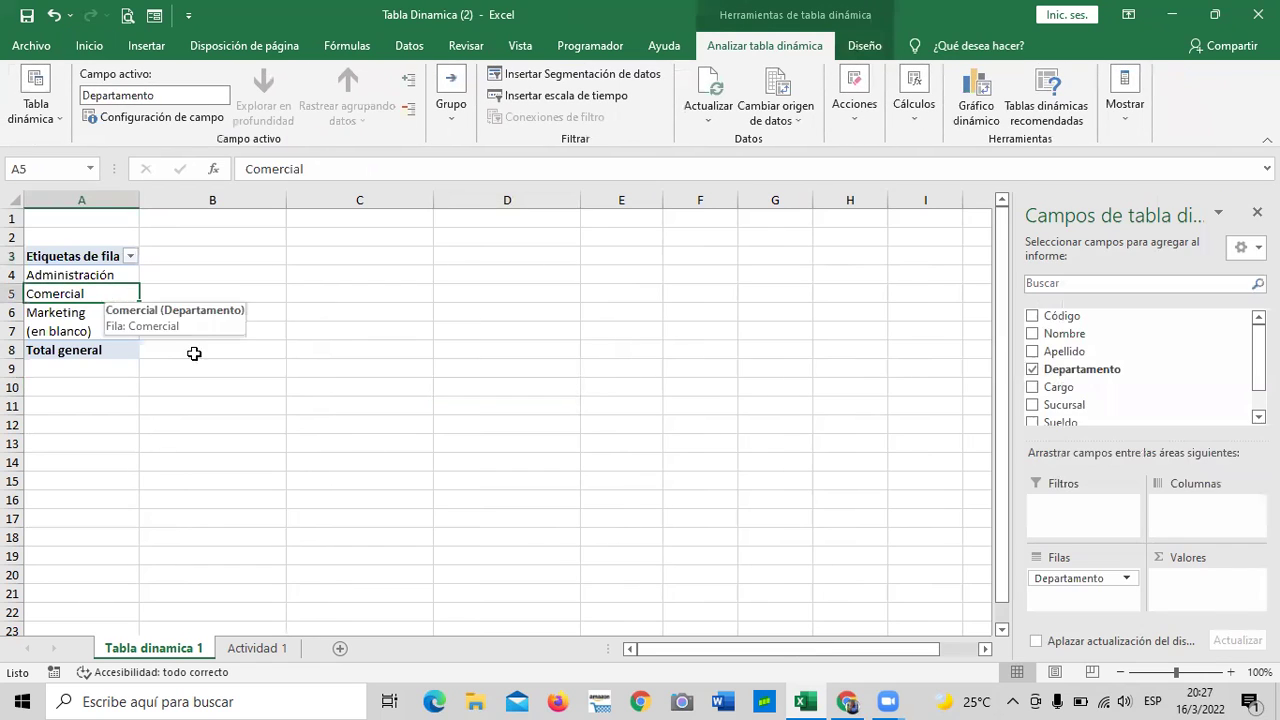
Review the pivot table requirements on the Actividad 1 sheet, and return to the Administración row label on Tabla dinamica 1.
click(271, 652)
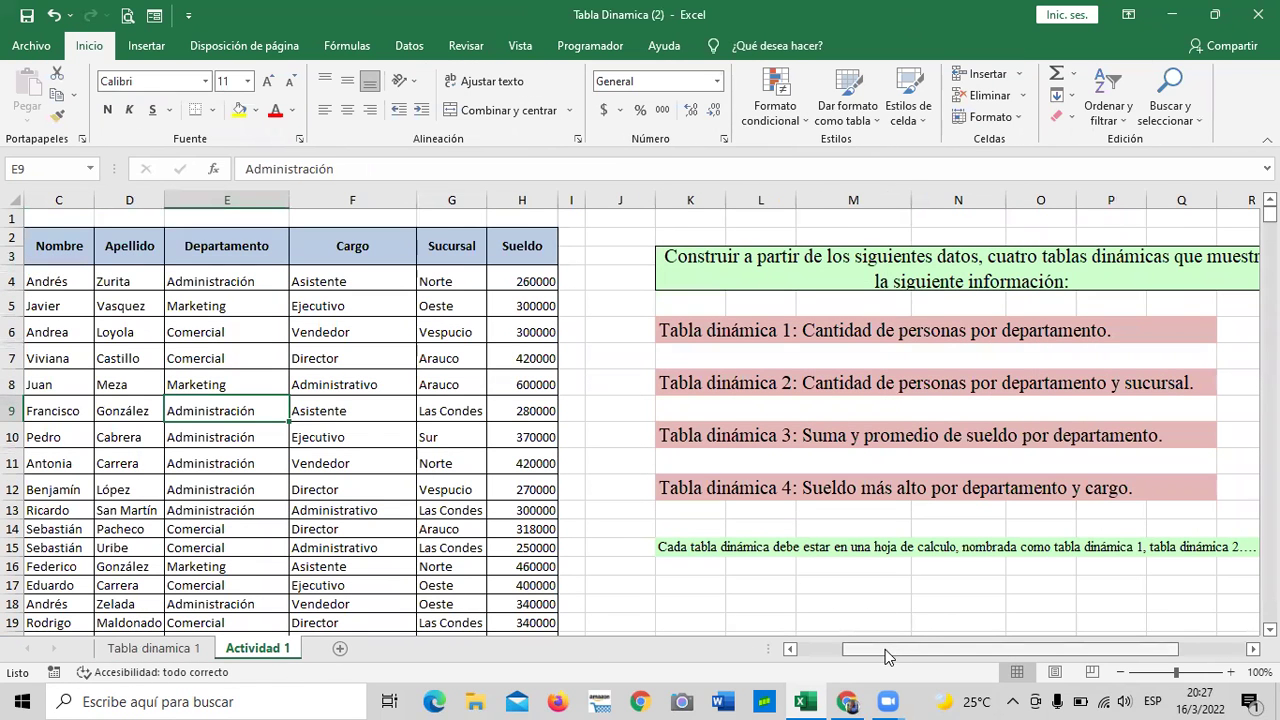
scroll(885, 655, right, 2)
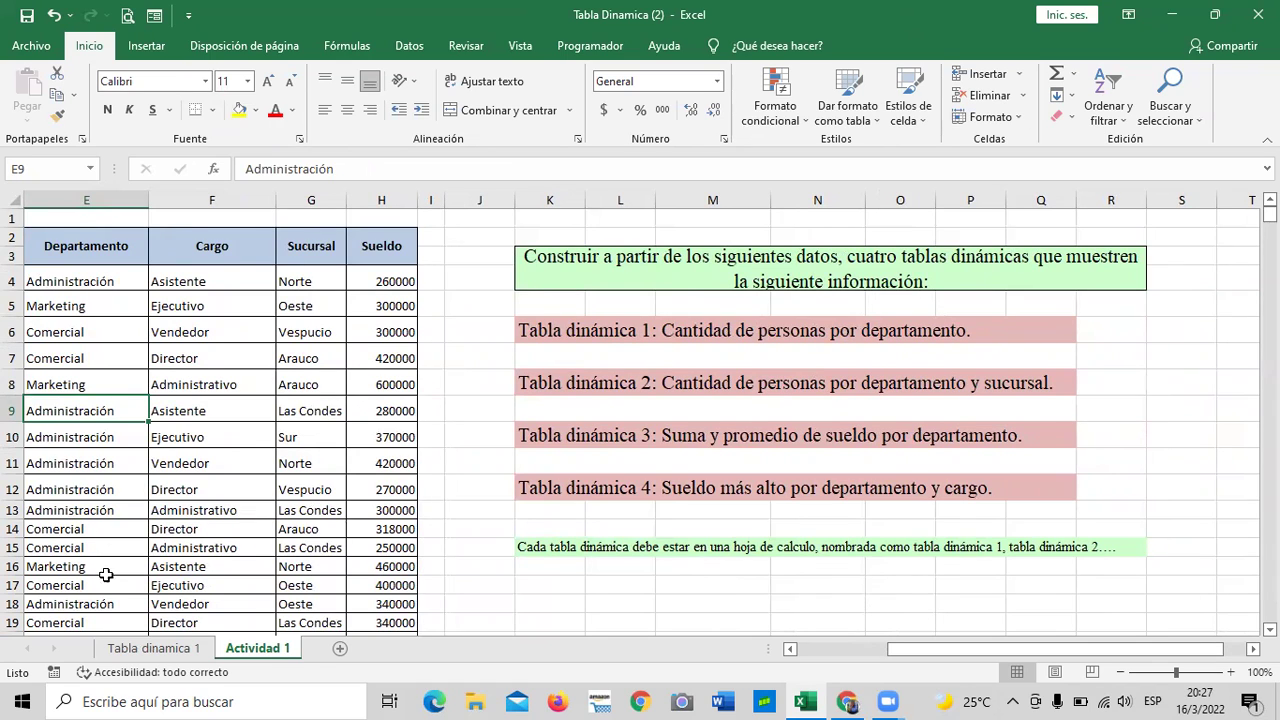
click(135, 652)
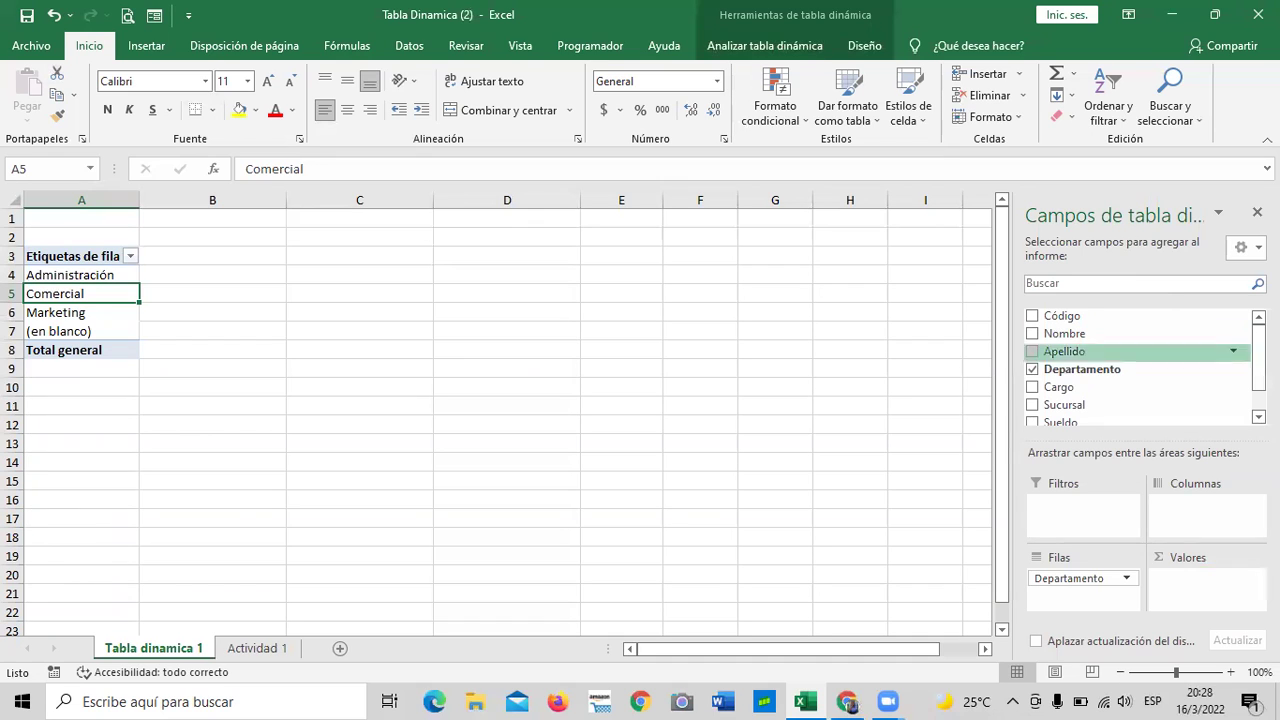
scroll(1238, 350, down, 1)
scroll(1238, 350, up, 1)
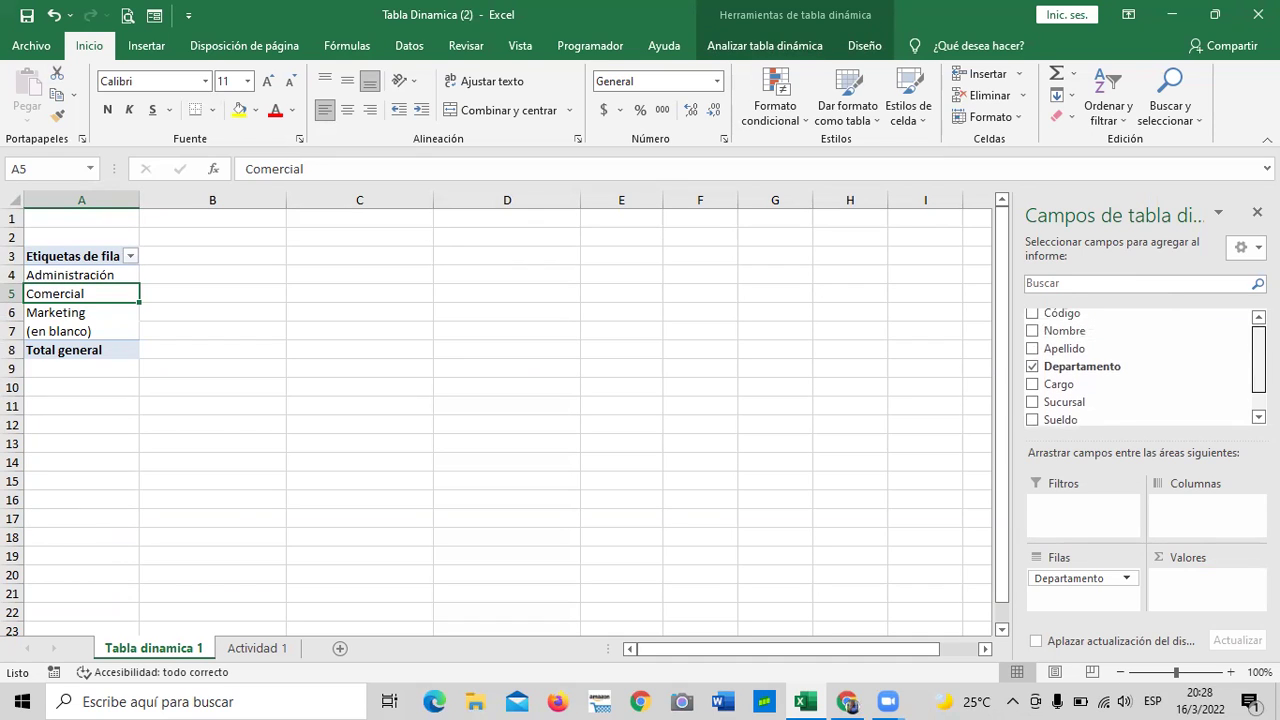
click(63, 276)
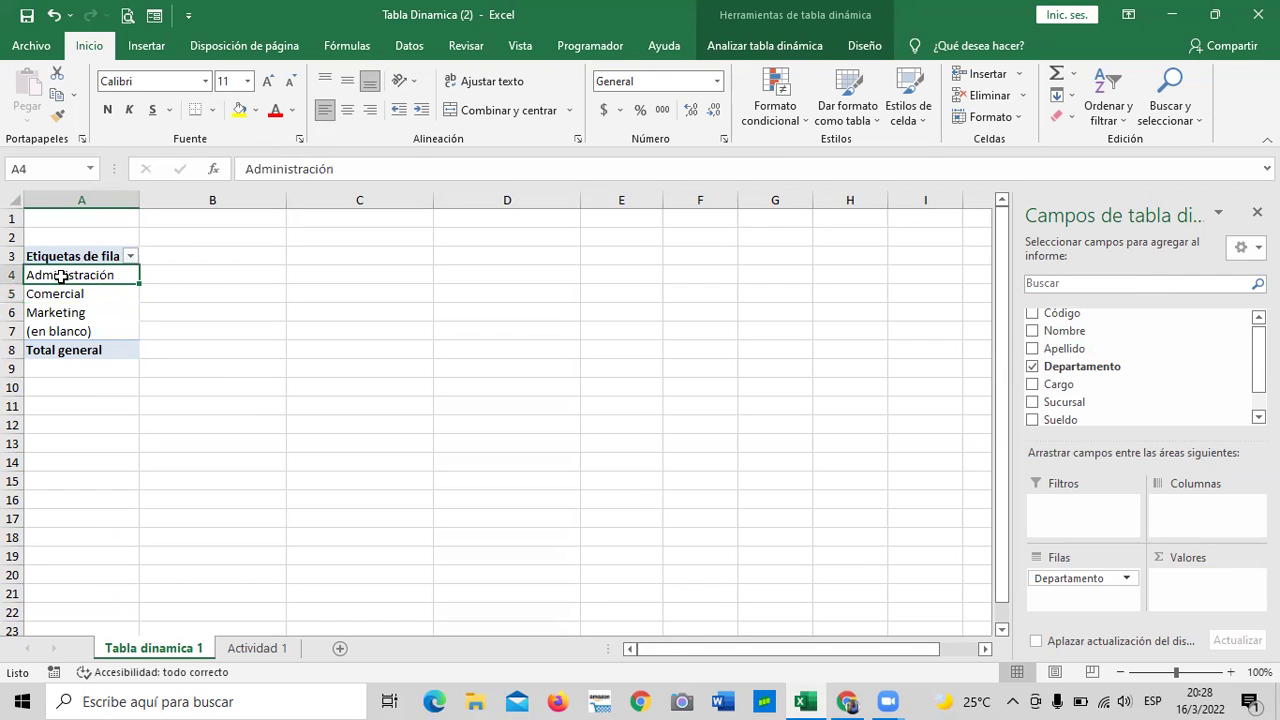
Go through the Comercial, Marketing and (en blanco) row labels of the pivot table and look over its field list.
click(48, 295)
click(49, 313)
click(56, 332)
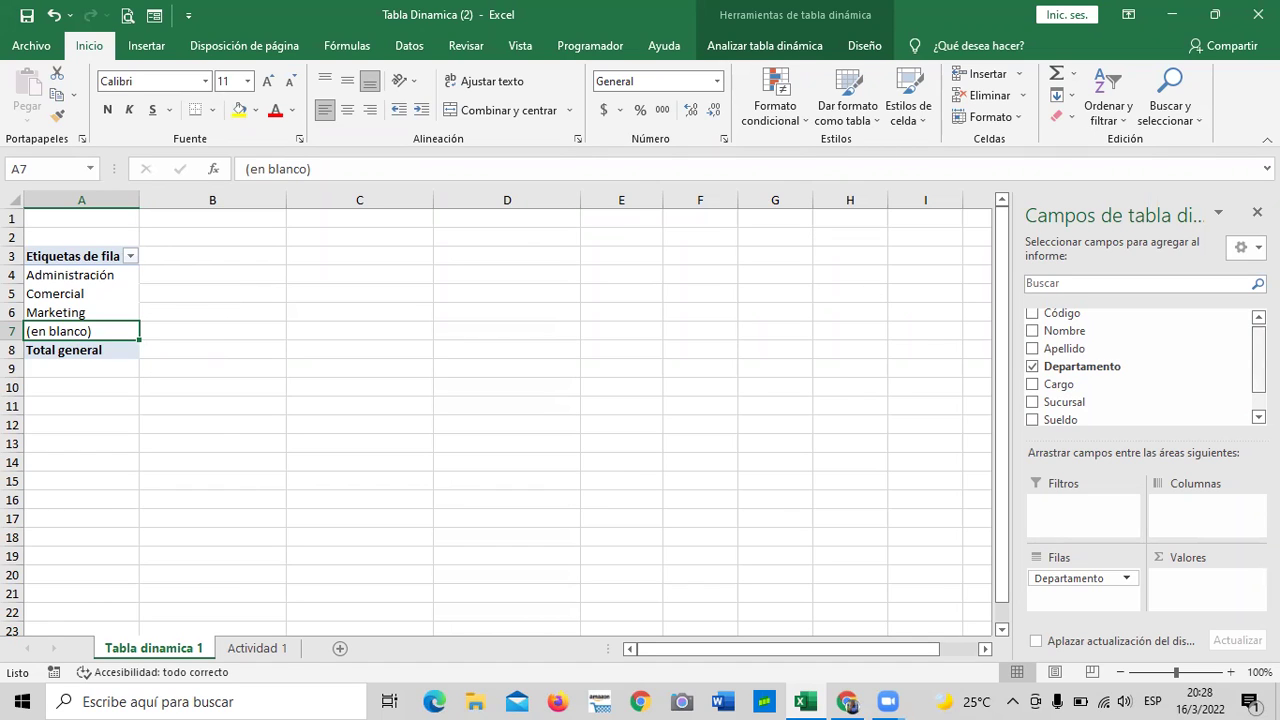
scroll(1140, 367, up, 1)
scroll(1140, 367, down, 1)
scroll(1140, 367, up, 1)
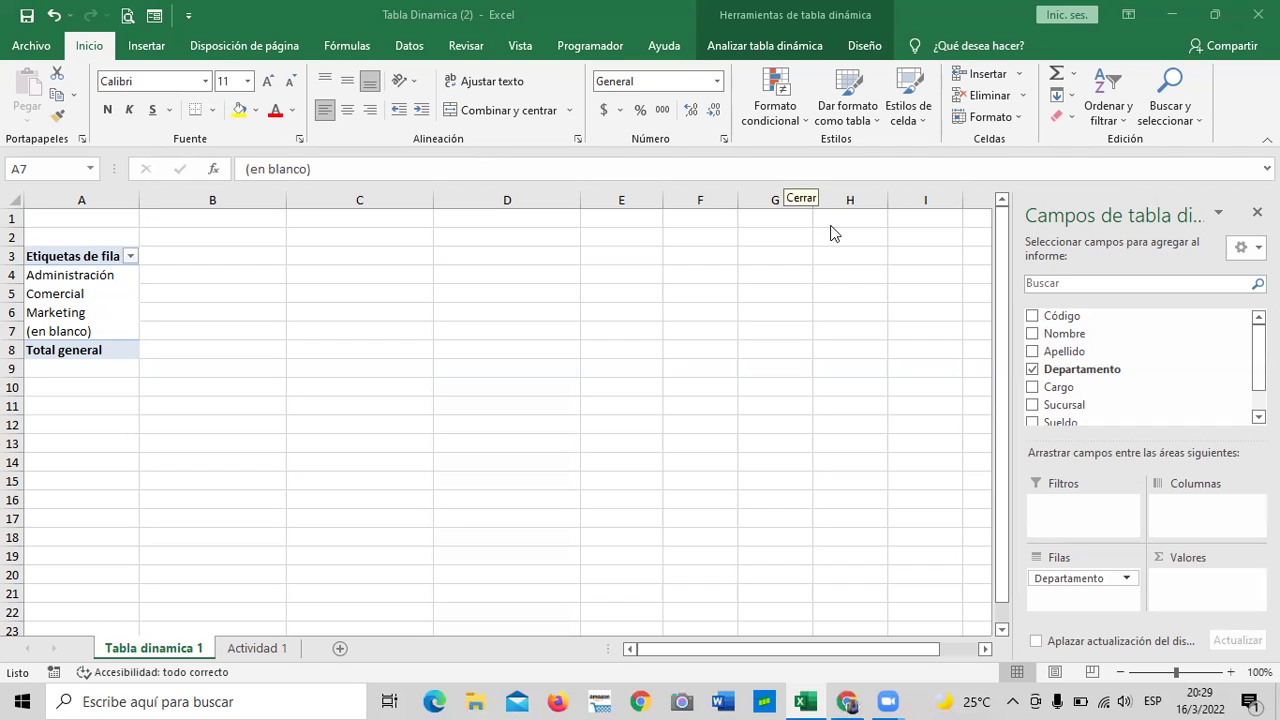
Add Nombre to the pivot table as a second row field under Departamento and look through the names listed per department.
click(1033, 334)
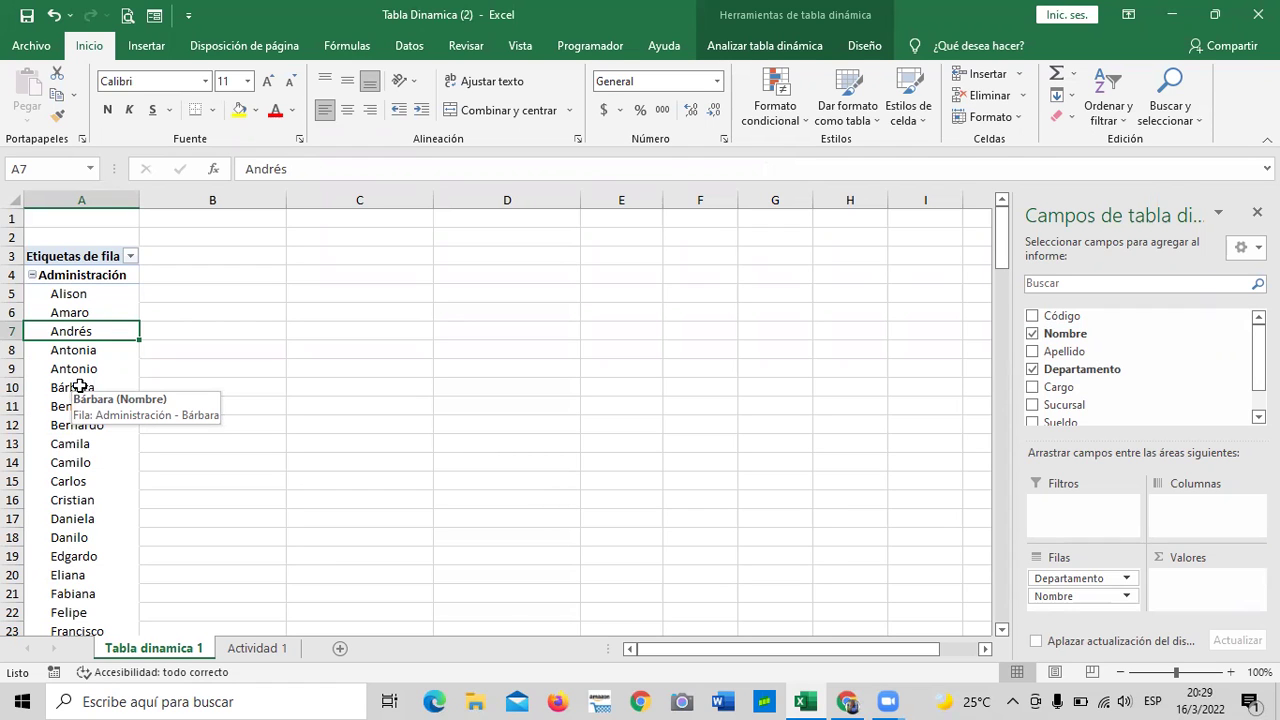
scroll(163, 380, down, 8)
scroll(155, 430, down, 20)
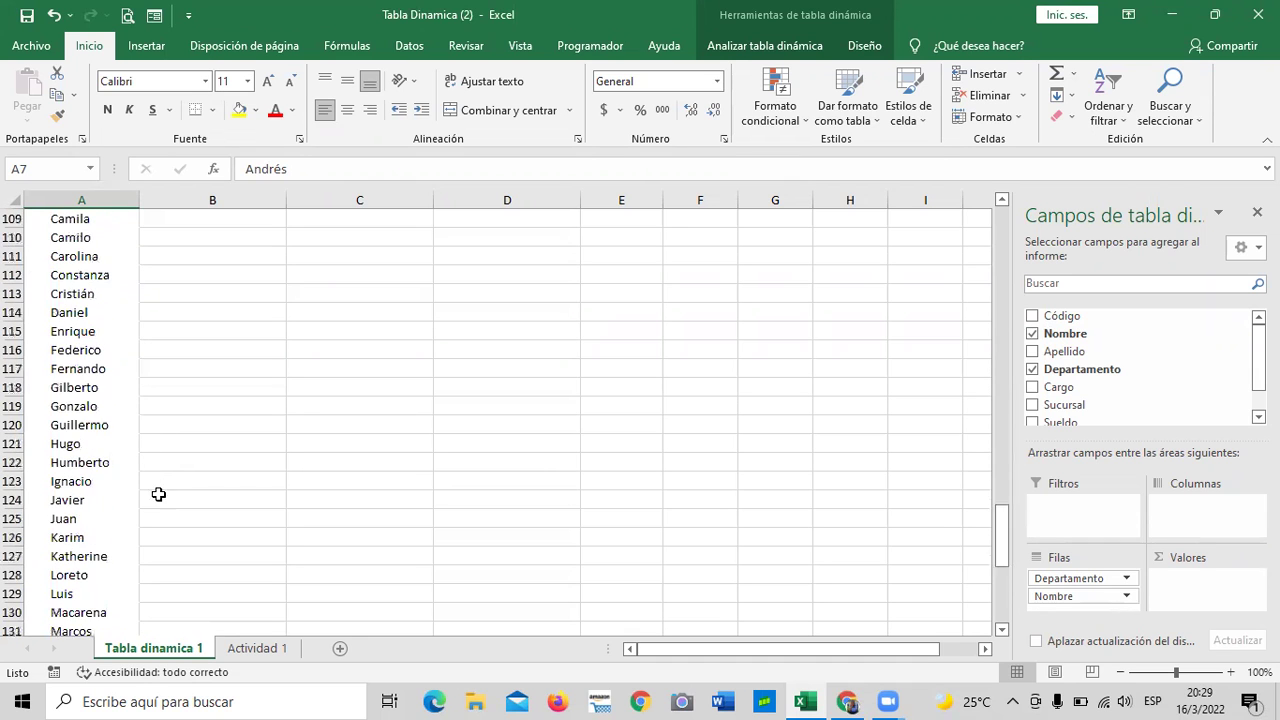
scroll(160, 492, down, 6)
scroll(162, 490, up, 4)
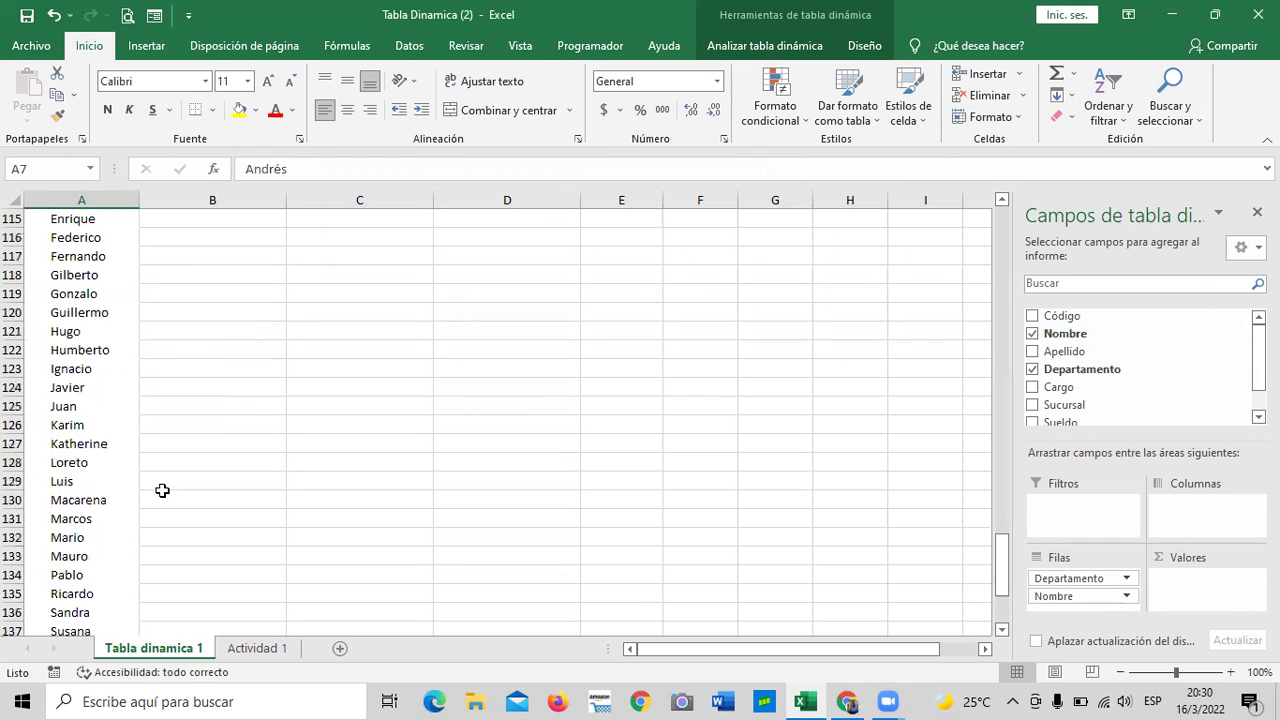
scroll(162, 490, up, 19)
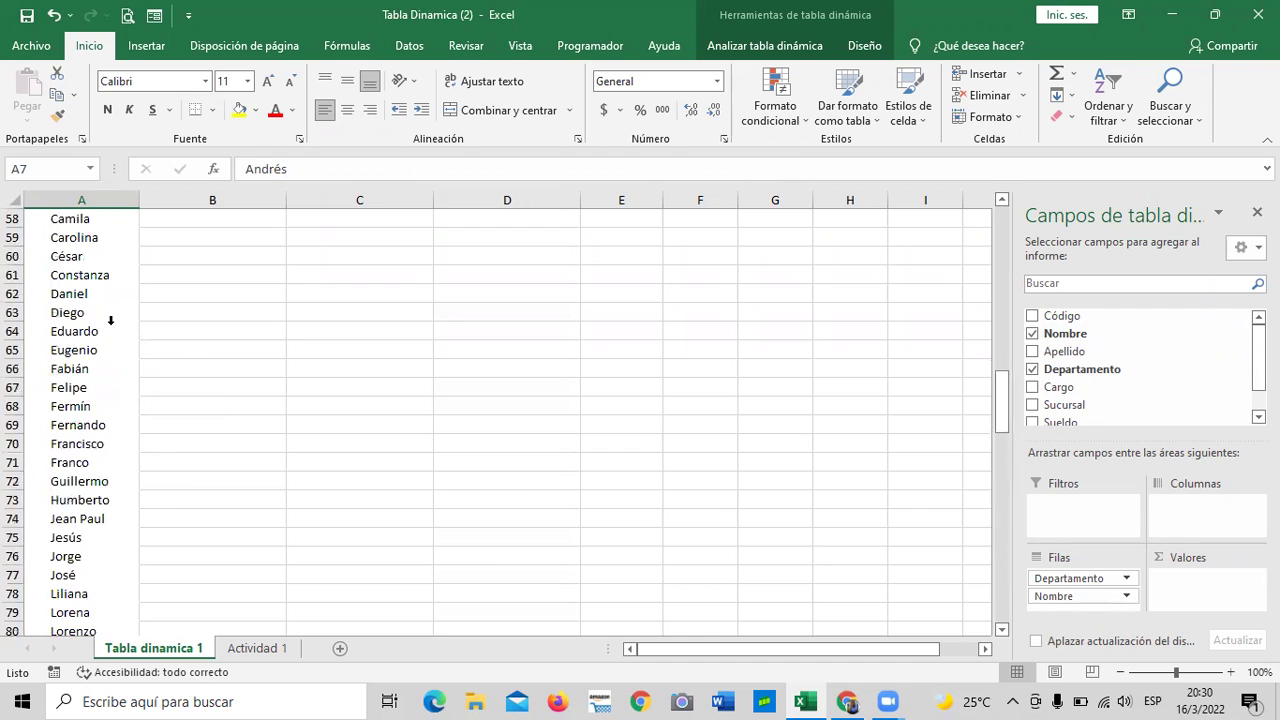
scroll(111, 320, up, 9)
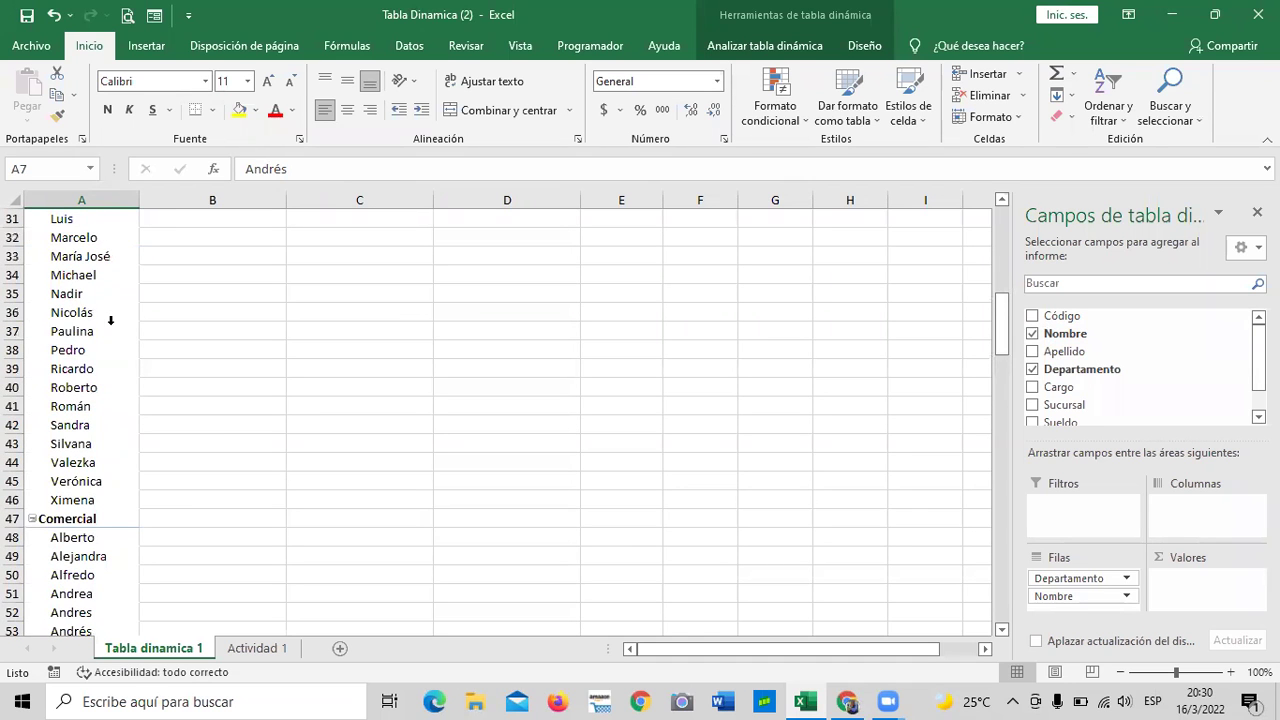
scroll(111, 320, up, 10)
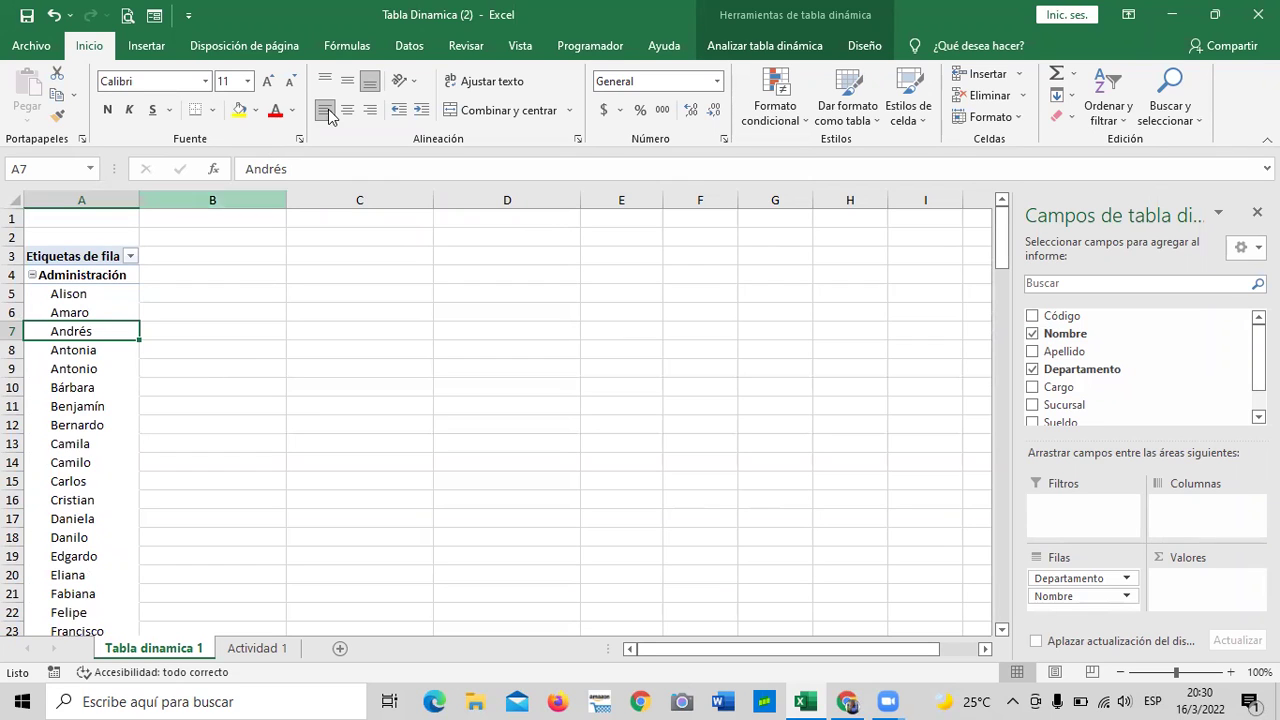
Try Nombre as column labels, look across the resulting columns, and move the field to the values area to count people per department.
drag(1096, 598, 1180, 505)
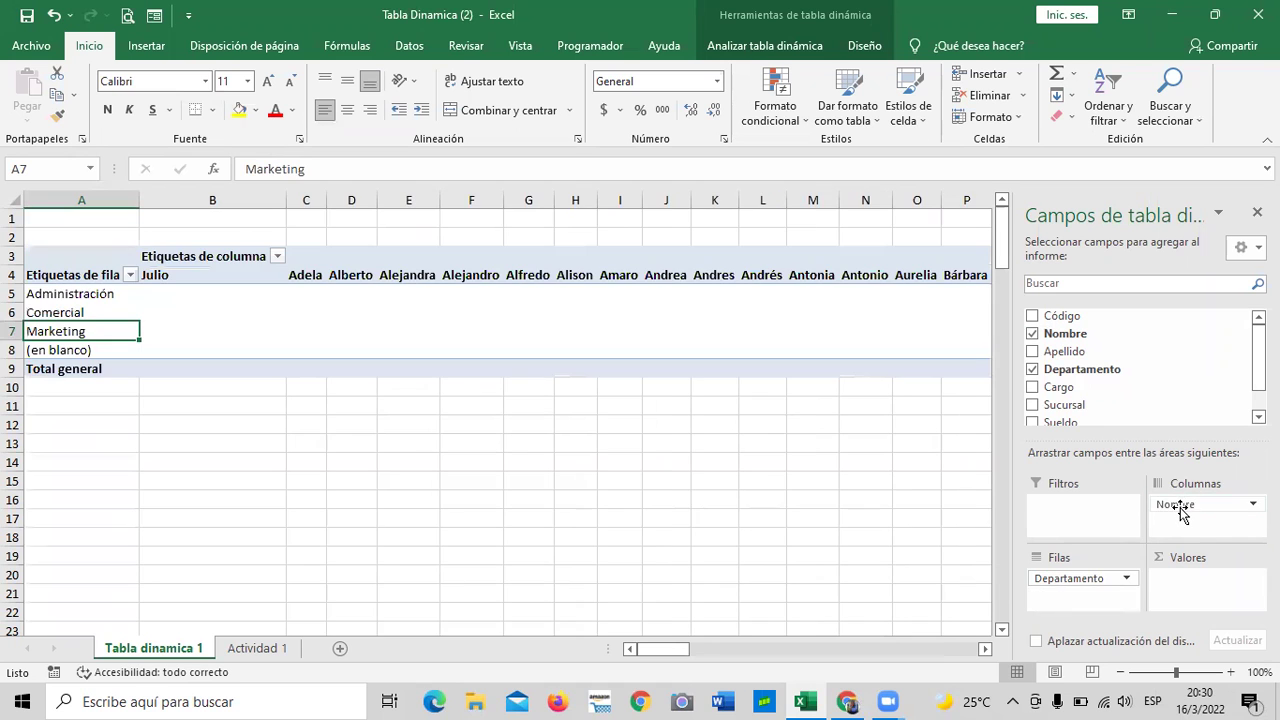
drag(651, 652, 786, 652)
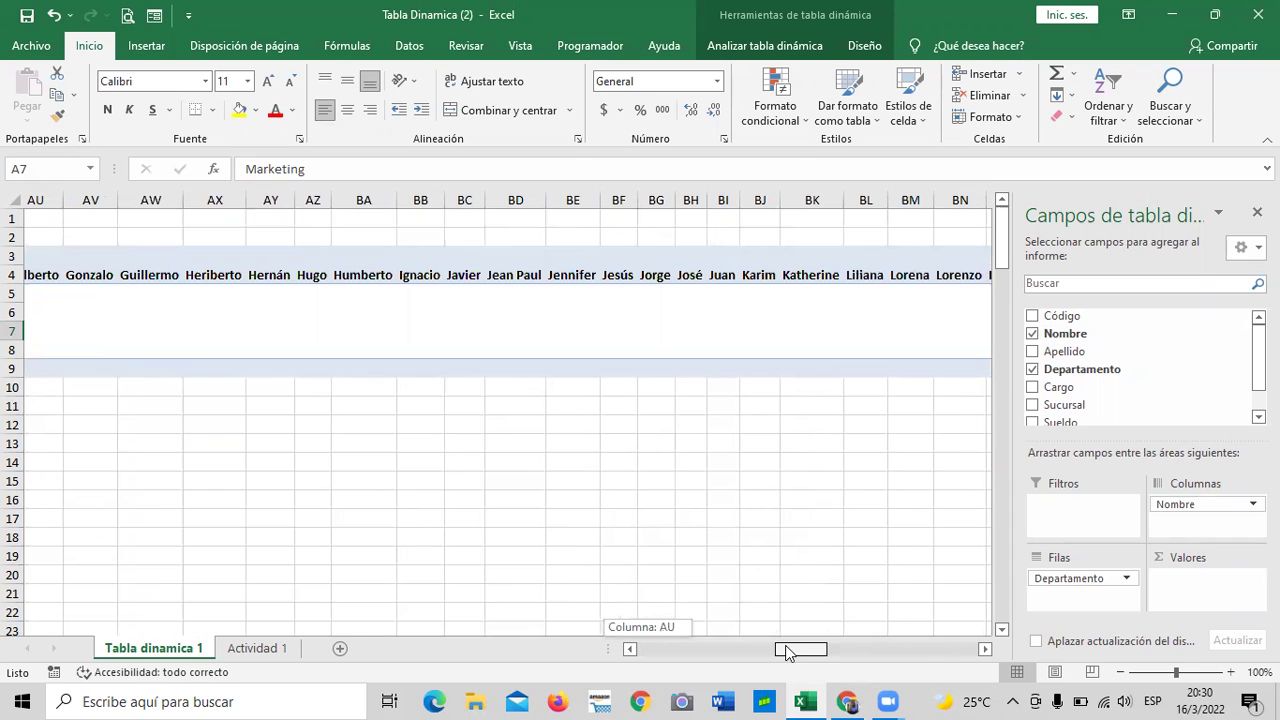
drag(786, 652, 630, 650)
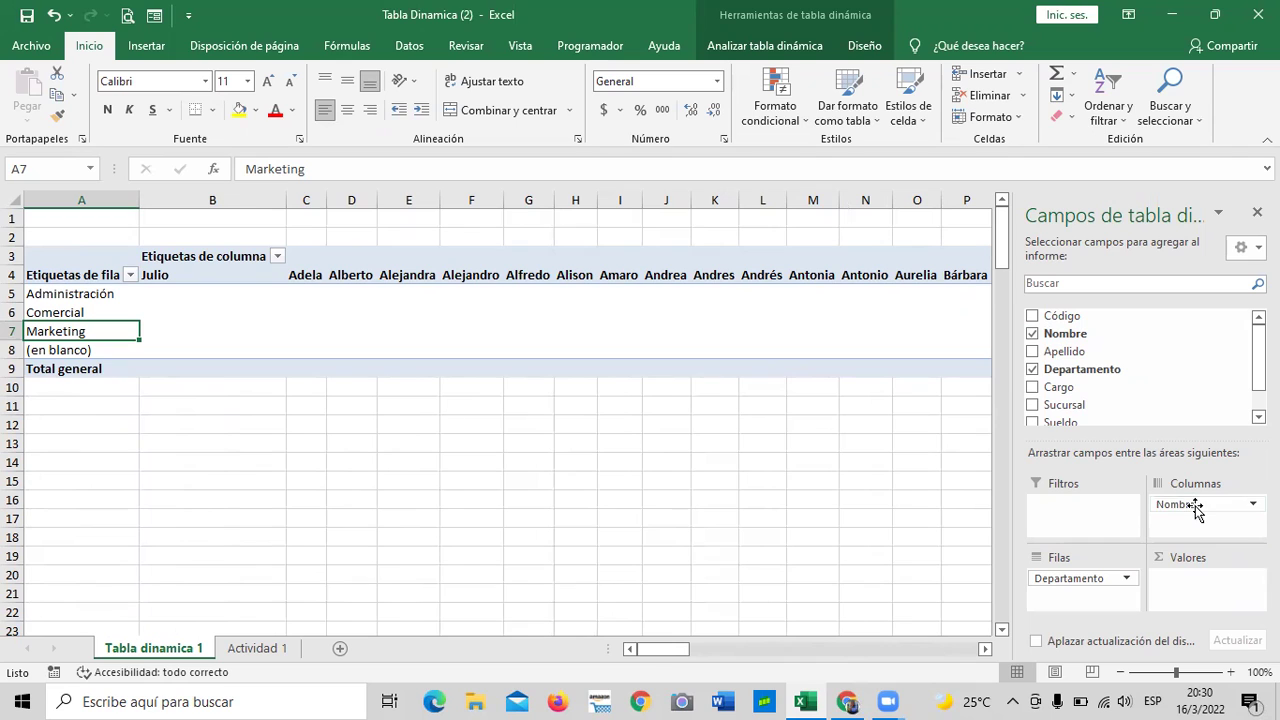
drag(1196, 508, 1190, 595)
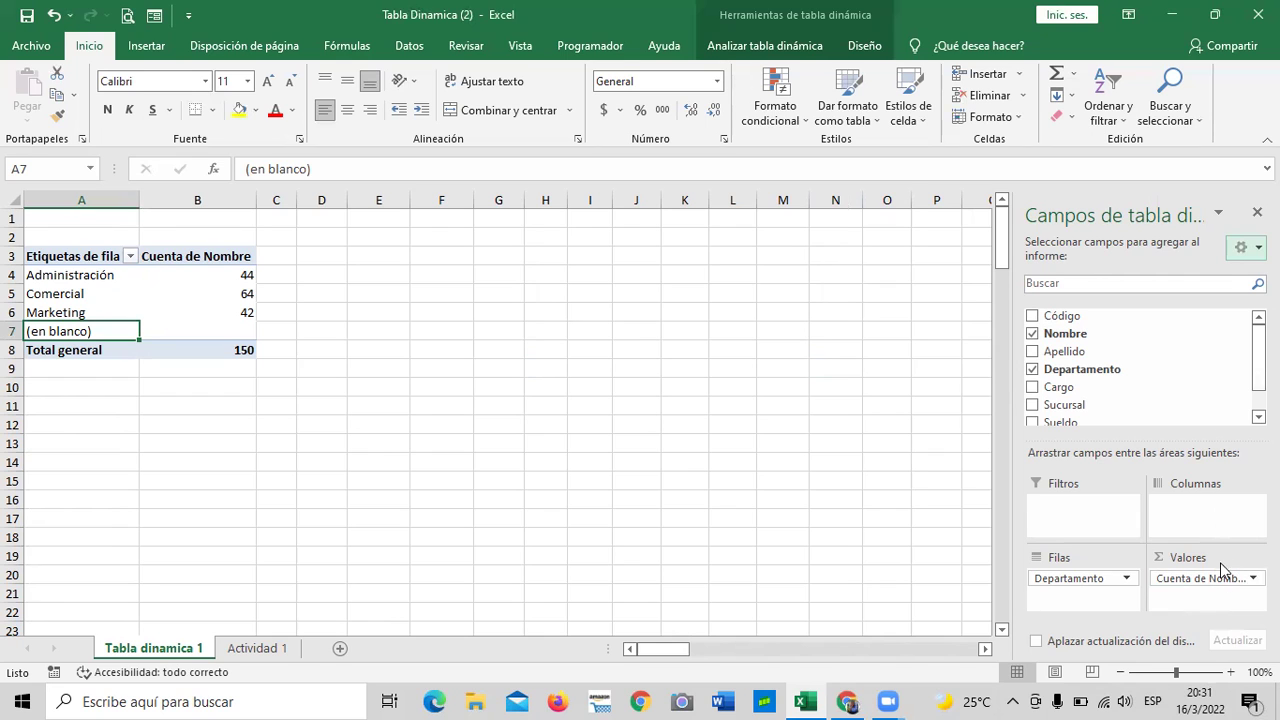
Examine the summary calculation types in the value field settings of Cuenta de Nombre and close the settings without applying anything.
click(1236, 580)
click(1237, 582)
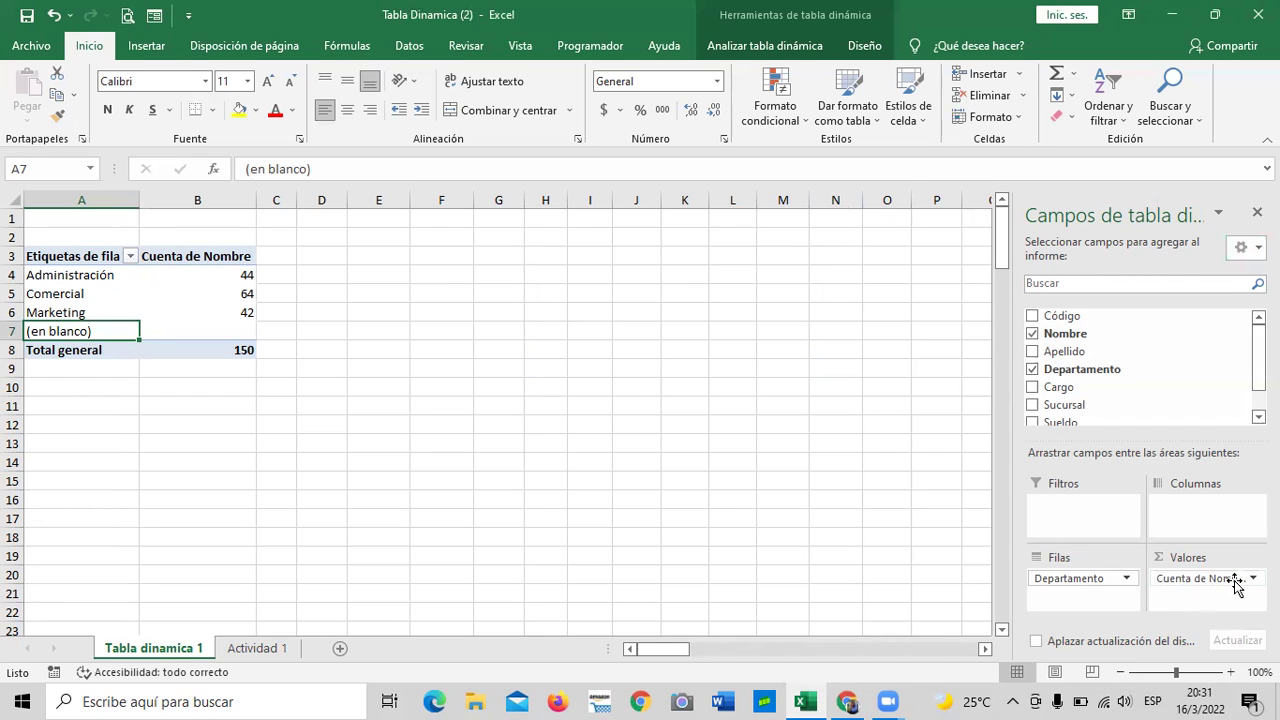
click(1228, 581)
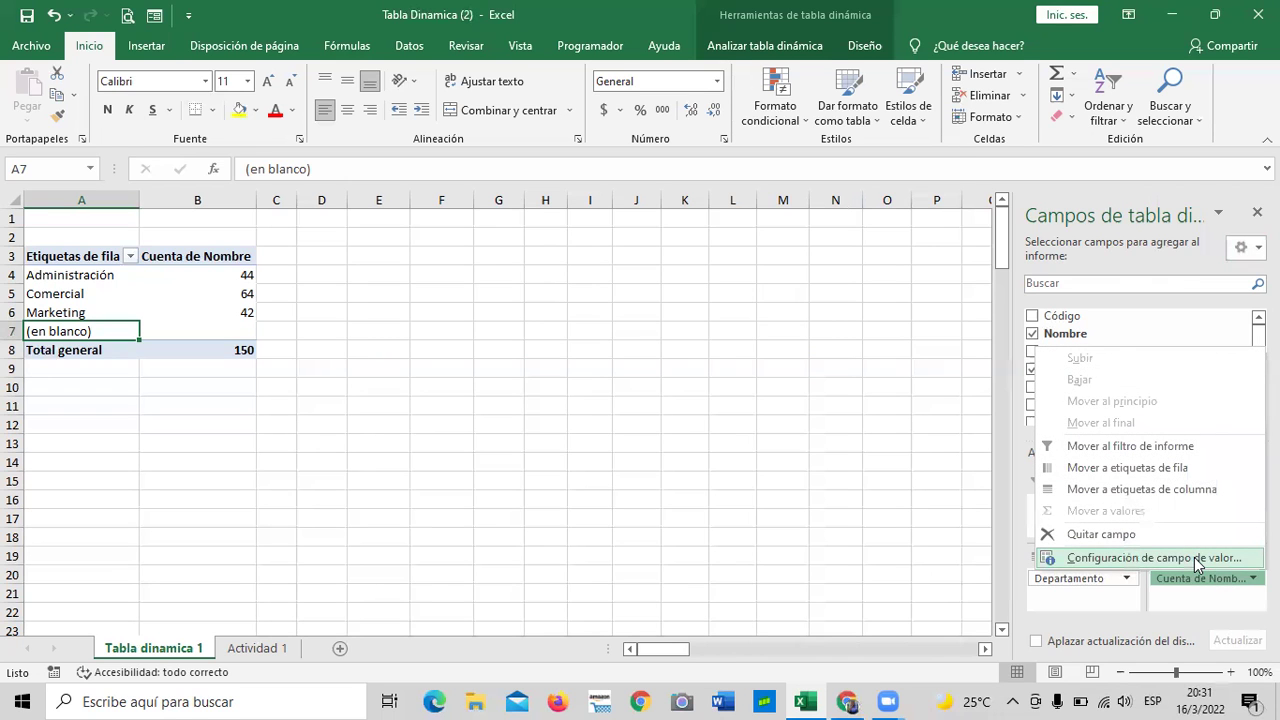
click(1194, 557)
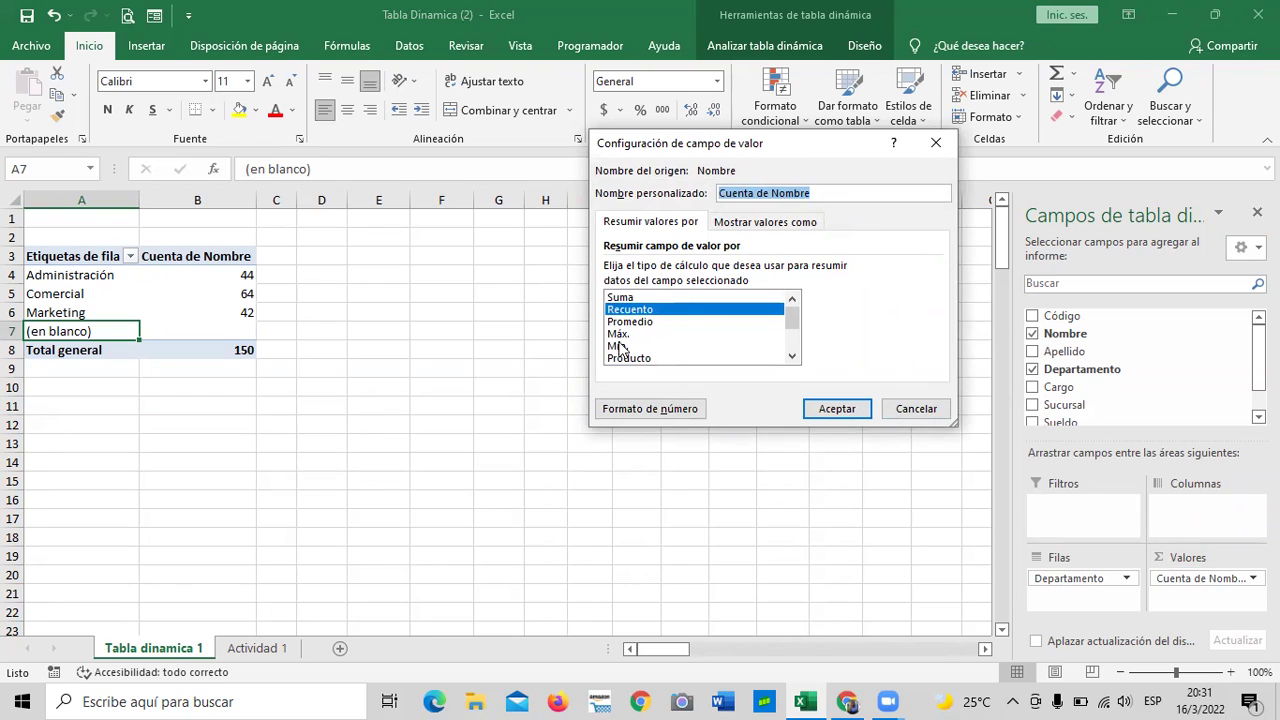
click(912, 410)
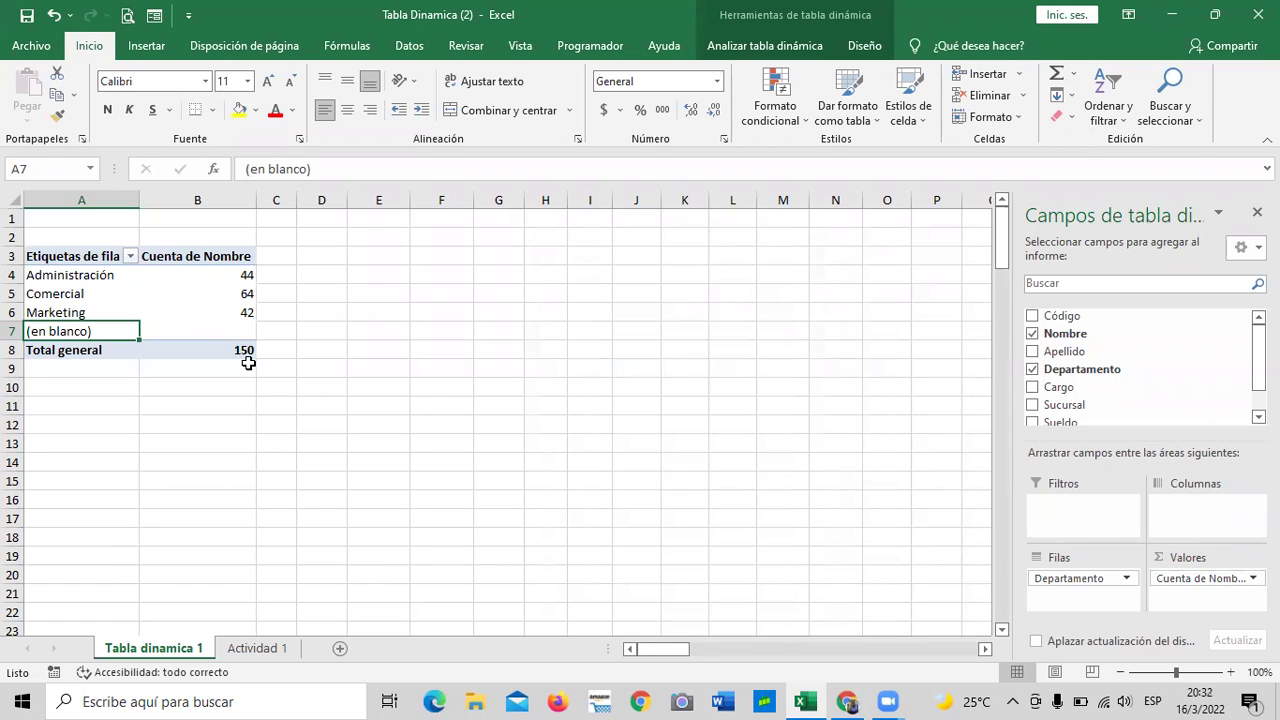
Review the employee records on the Actividad 1 sheet down to the last row, select the first Código value, and return to Tabla dinamica 1.
click(257, 648)
scroll(310, 428, down, 5)
scroll(310, 428, down, 11)
drag(956, 647, 865, 647)
scroll(291, 417, down, 20)
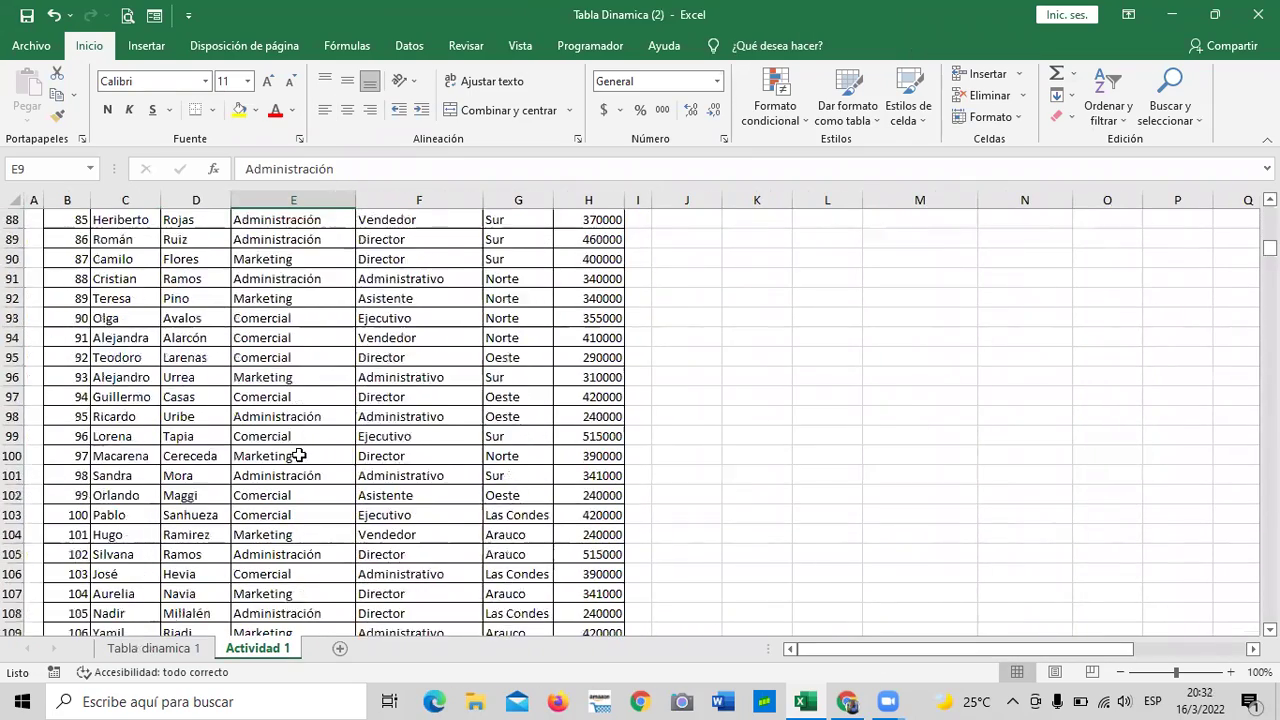
scroll(312, 485, down, 5)
scroll(314, 490, up, 3)
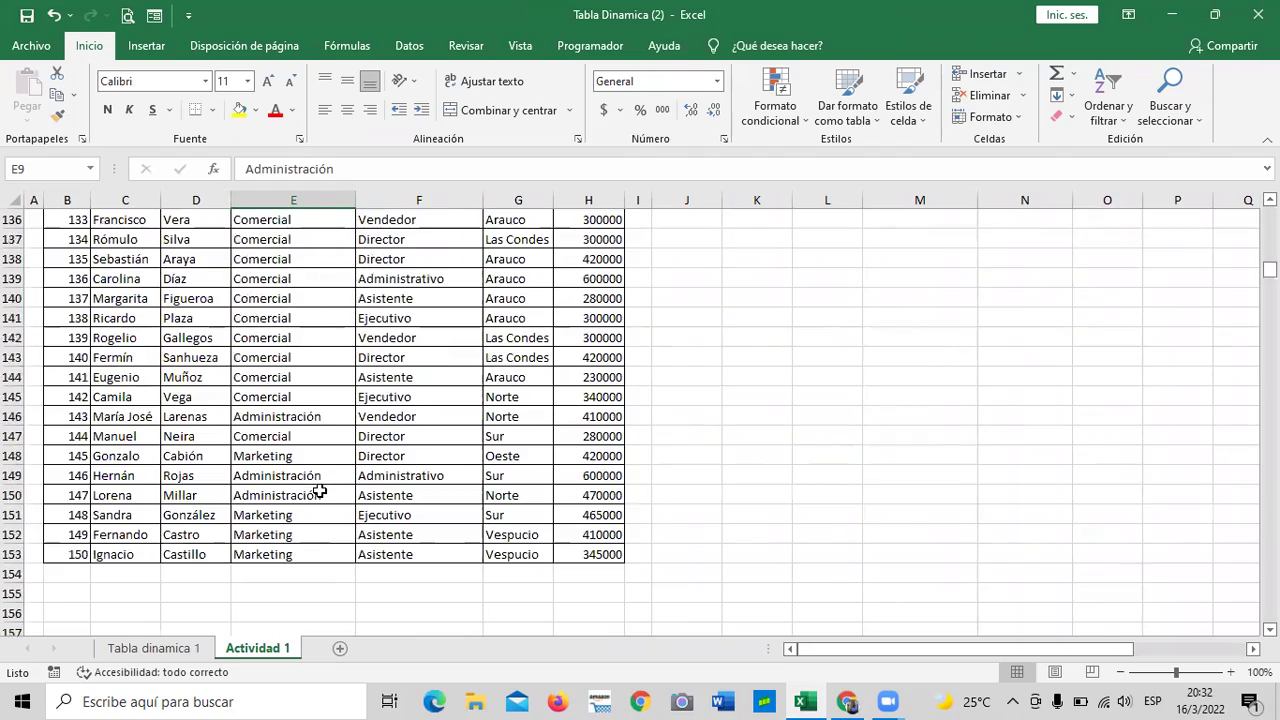
scroll(230, 540, up, 20)
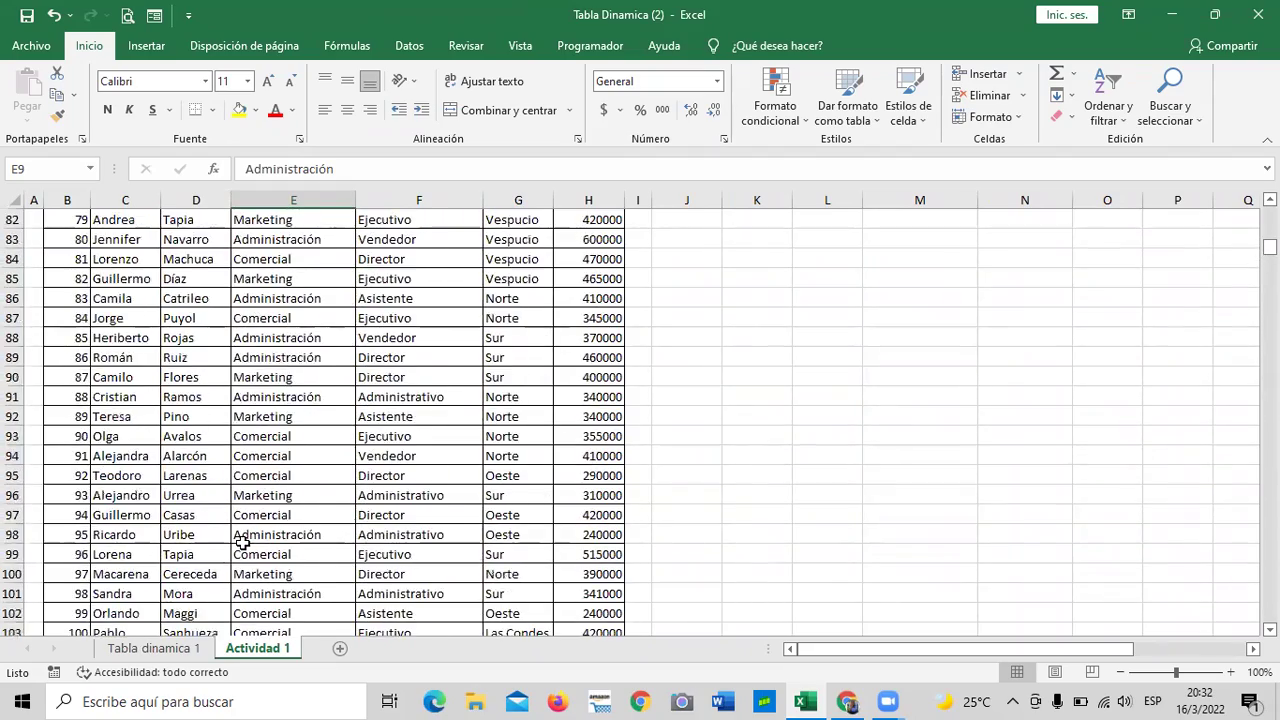
scroll(250, 541, up, 8)
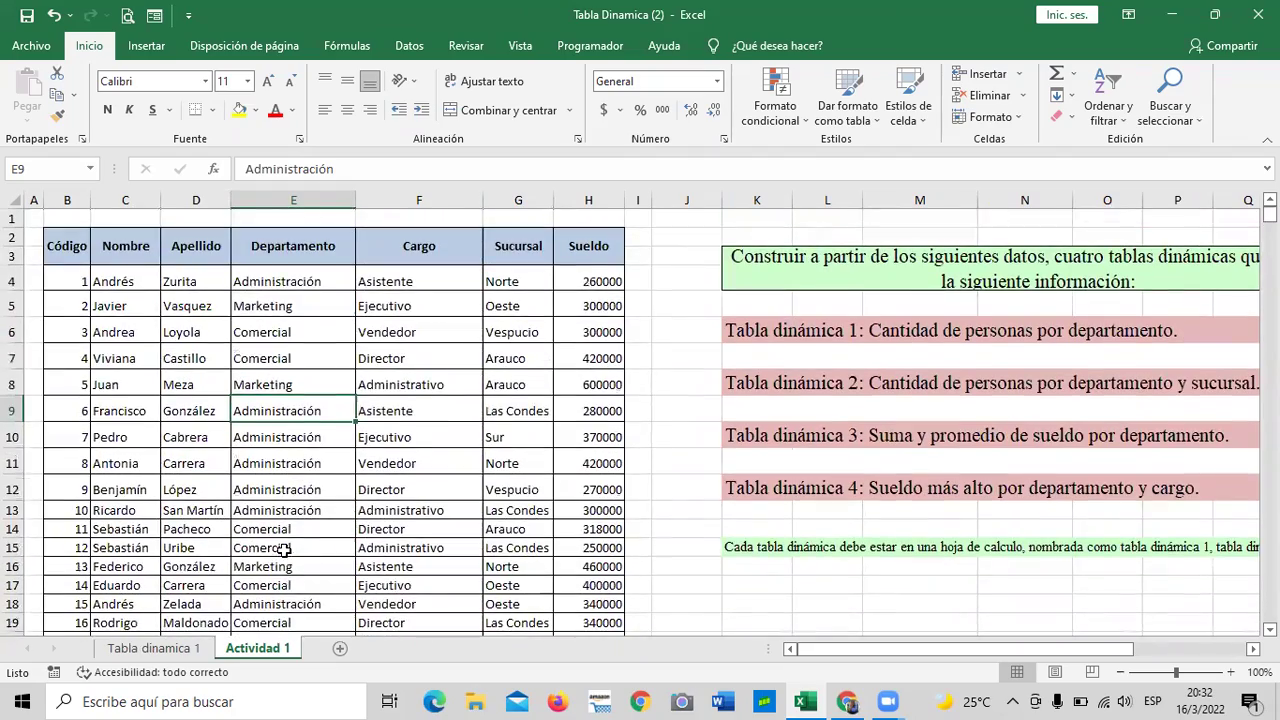
click(82, 275)
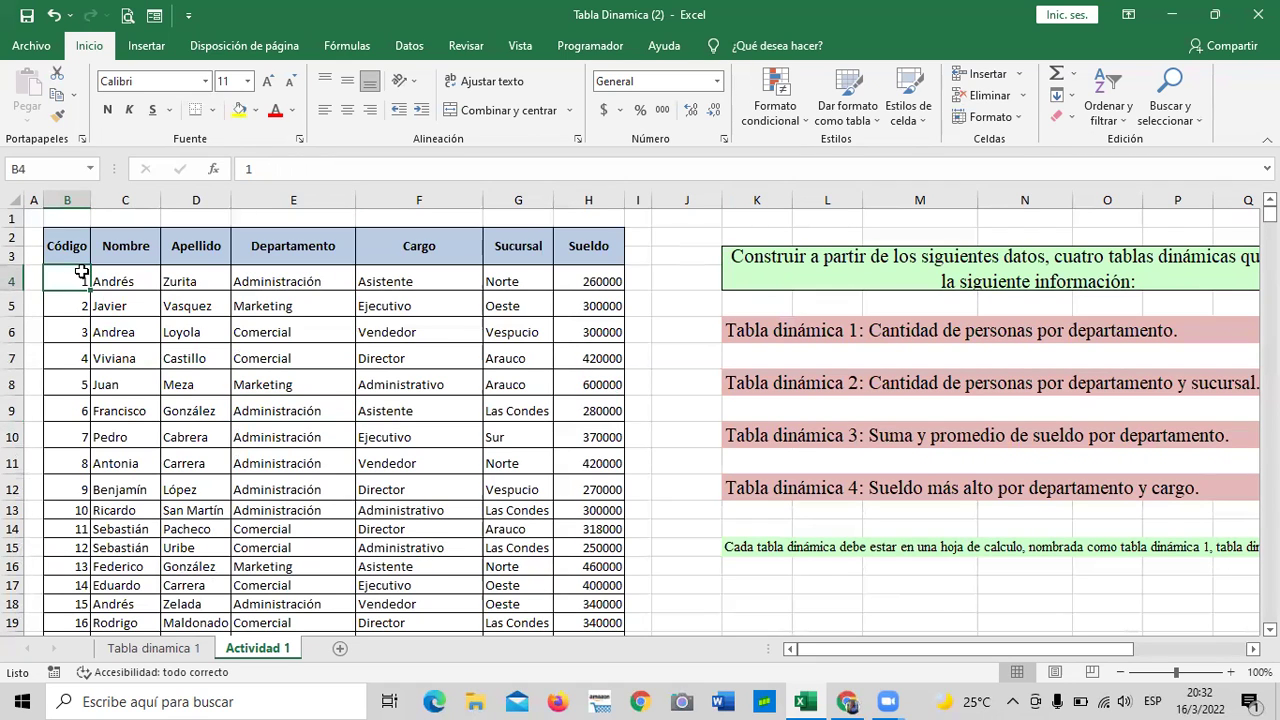
click(158, 650)
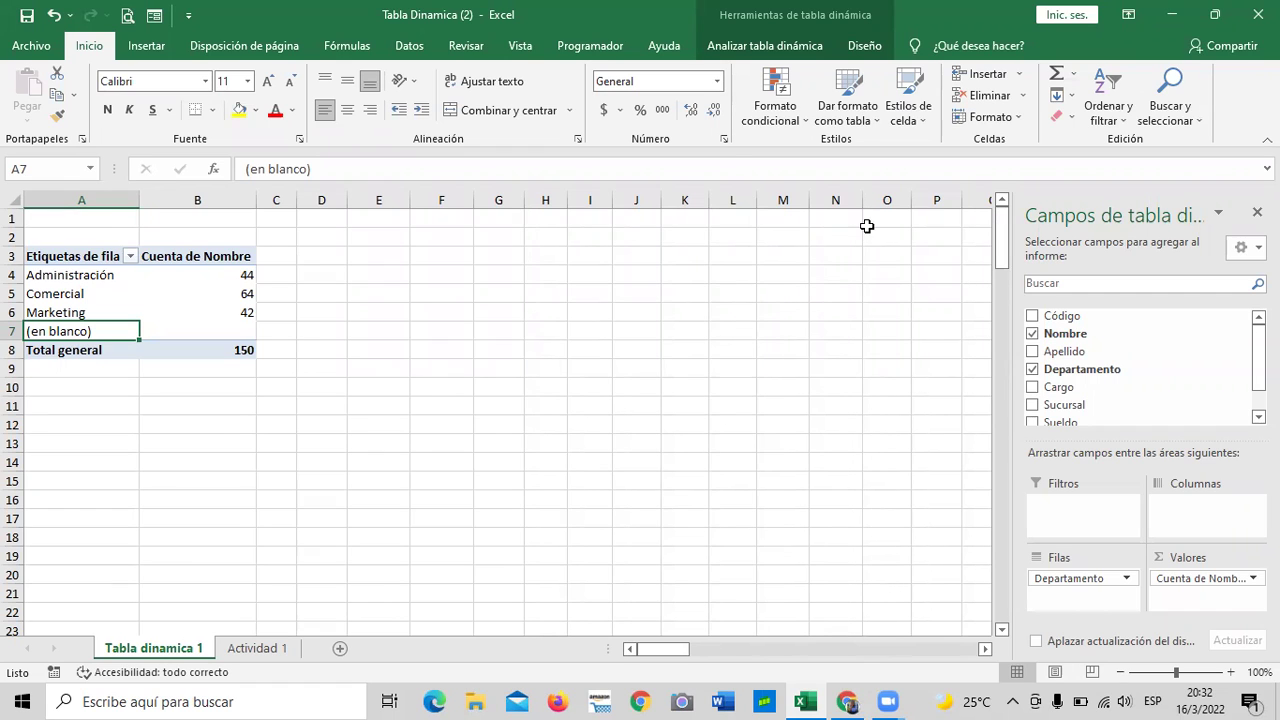
Alternate between empty cells and pivot table cells to hide and show the field list, ending on the Comercial row label.
scroll(1140, 368, down, 1)
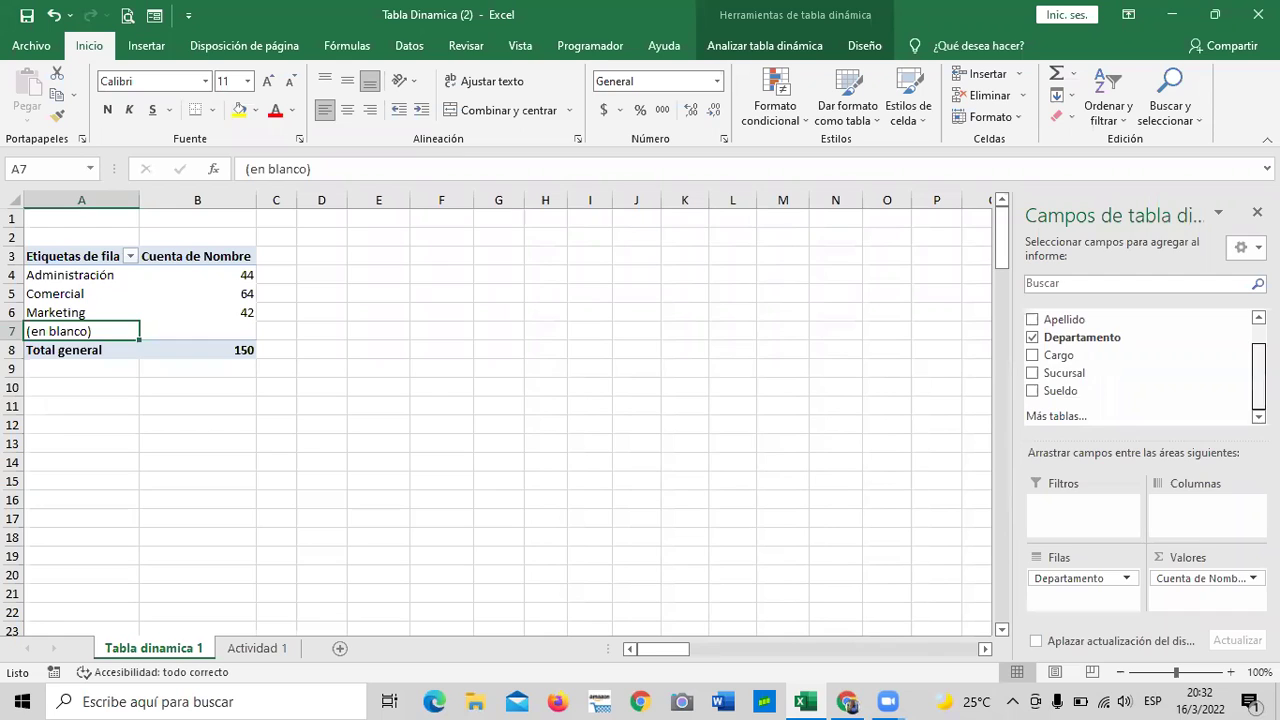
click(803, 353)
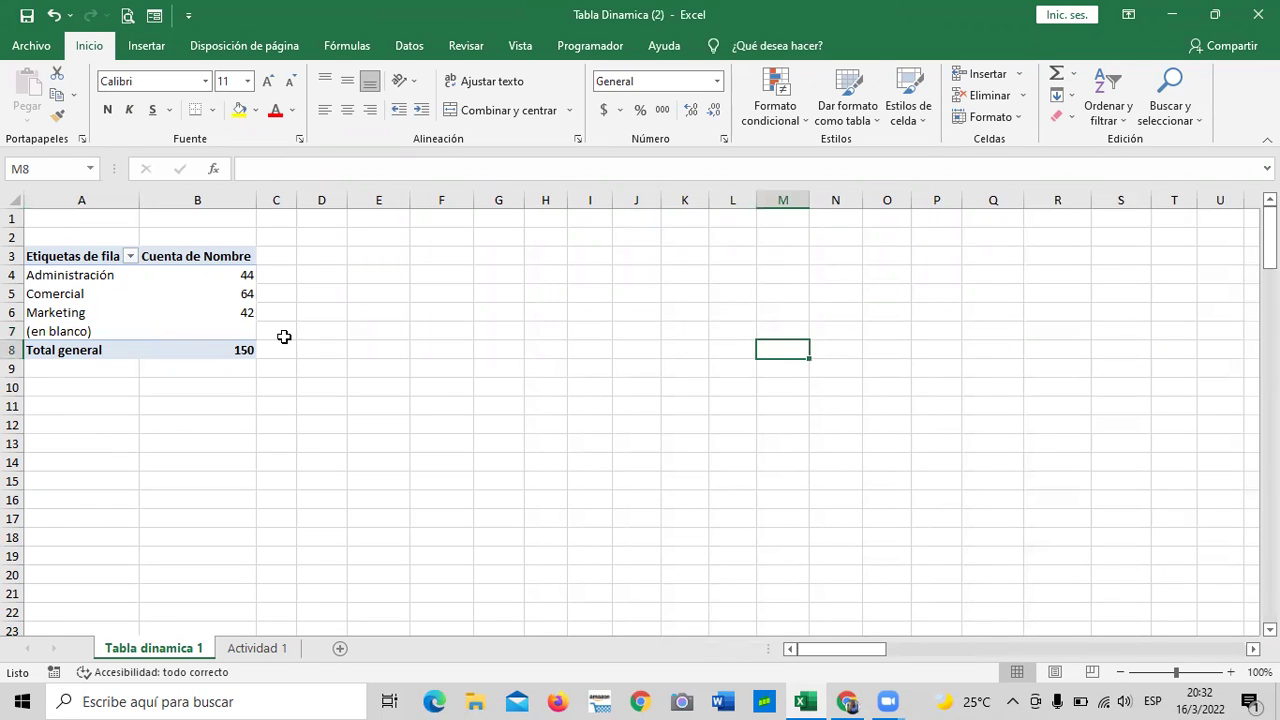
click(150, 312)
click(136, 348)
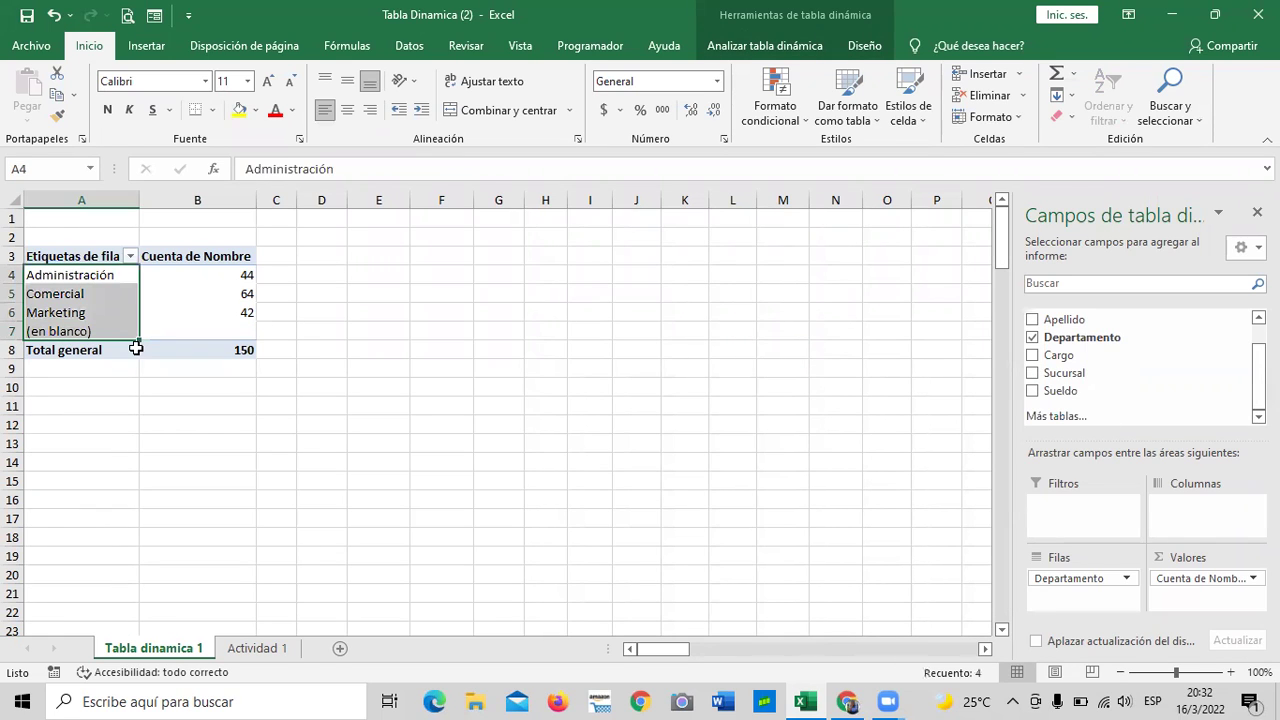
click(177, 291)
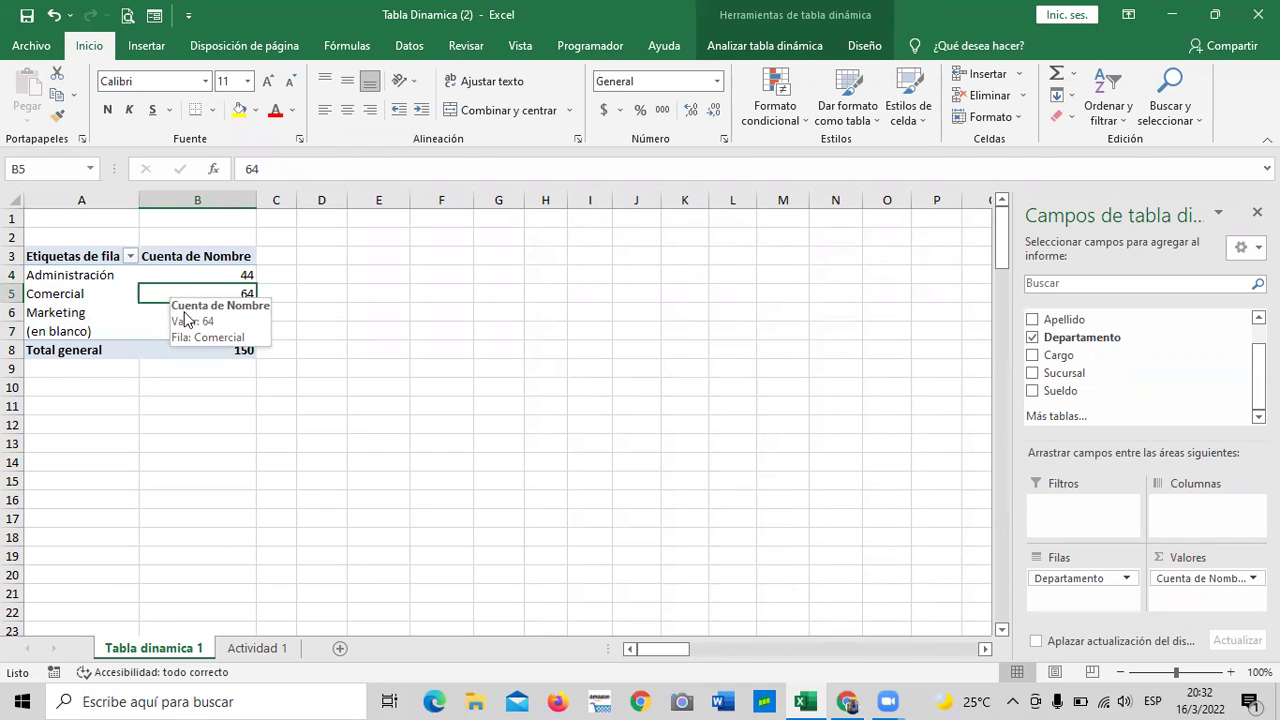
click(190, 405)
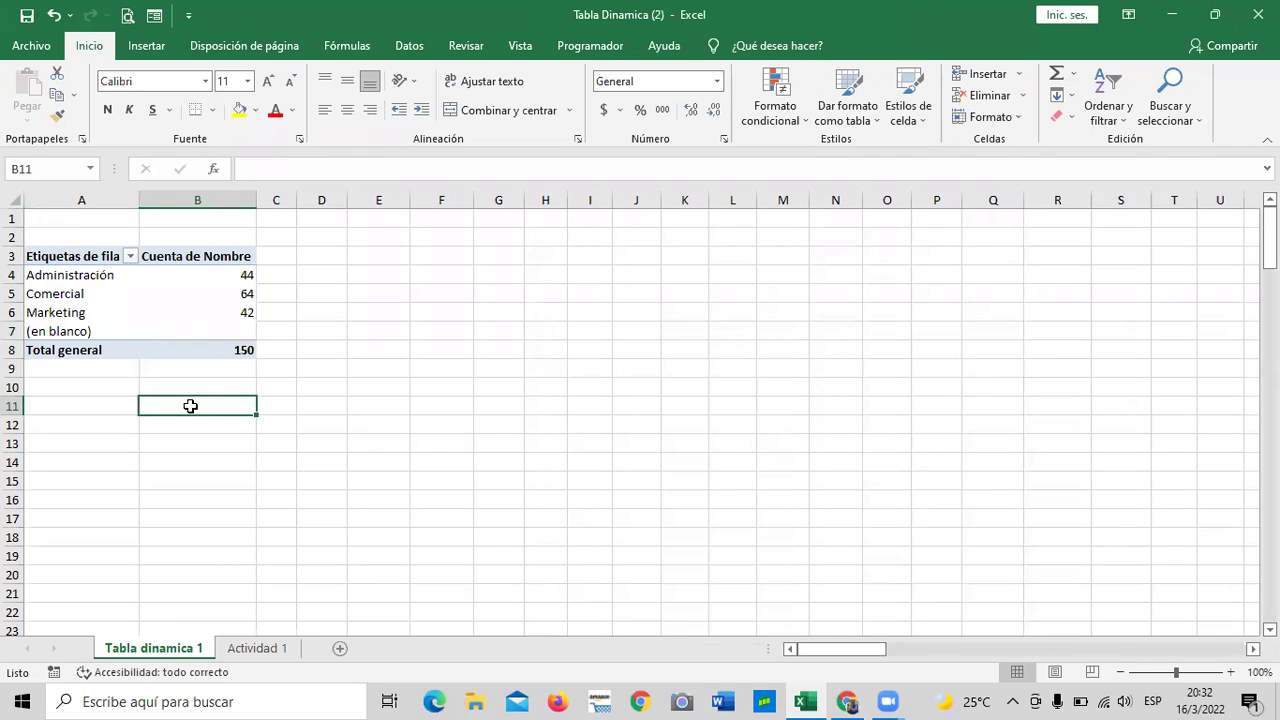
click(173, 273)
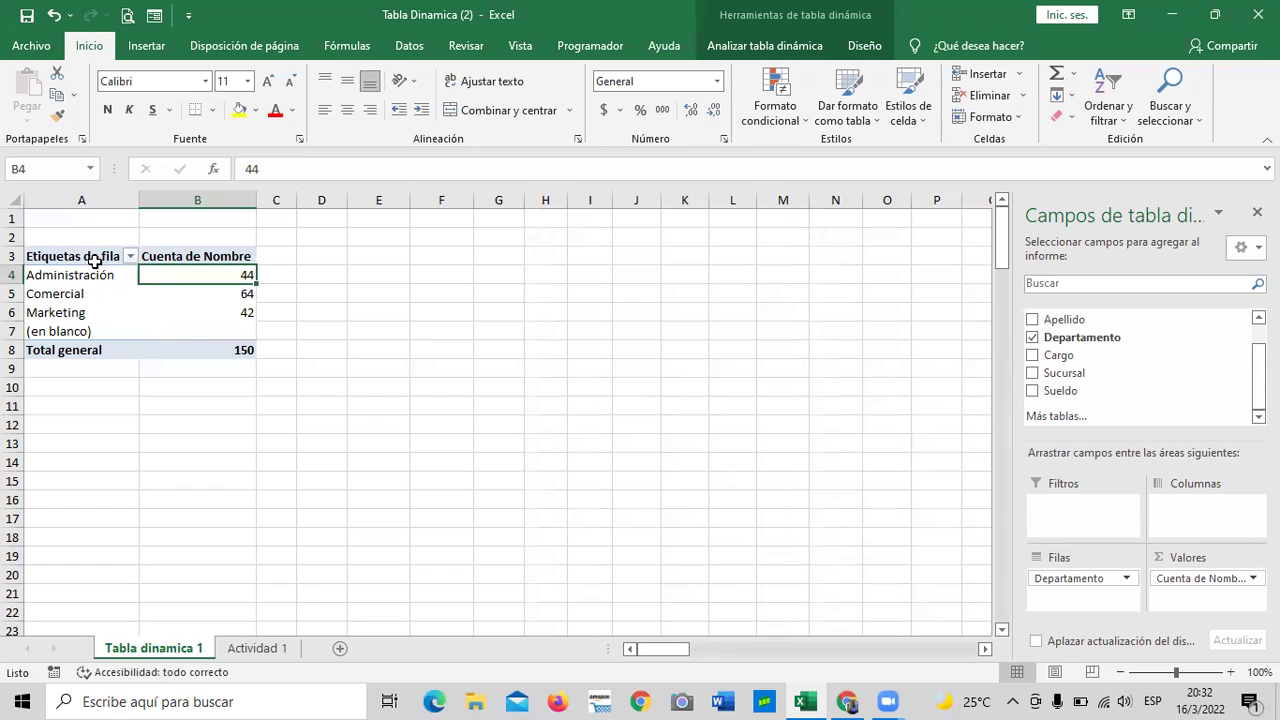
click(72, 280)
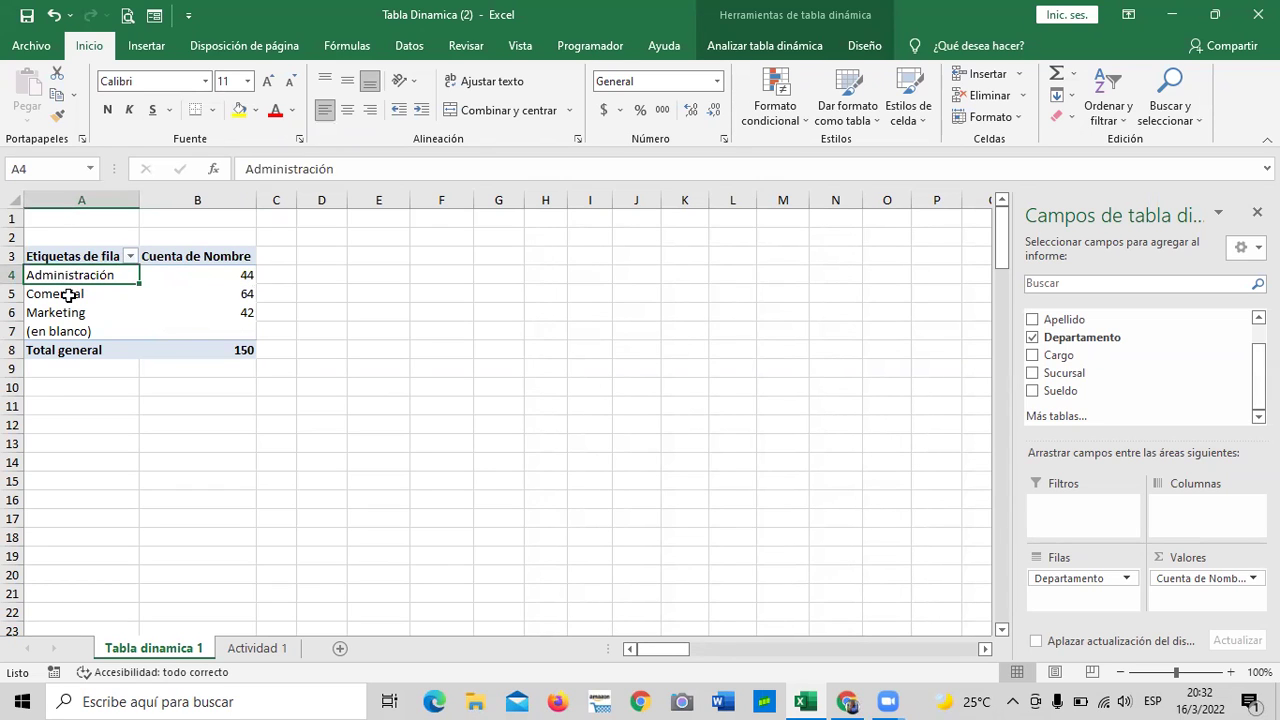
click(64, 295)
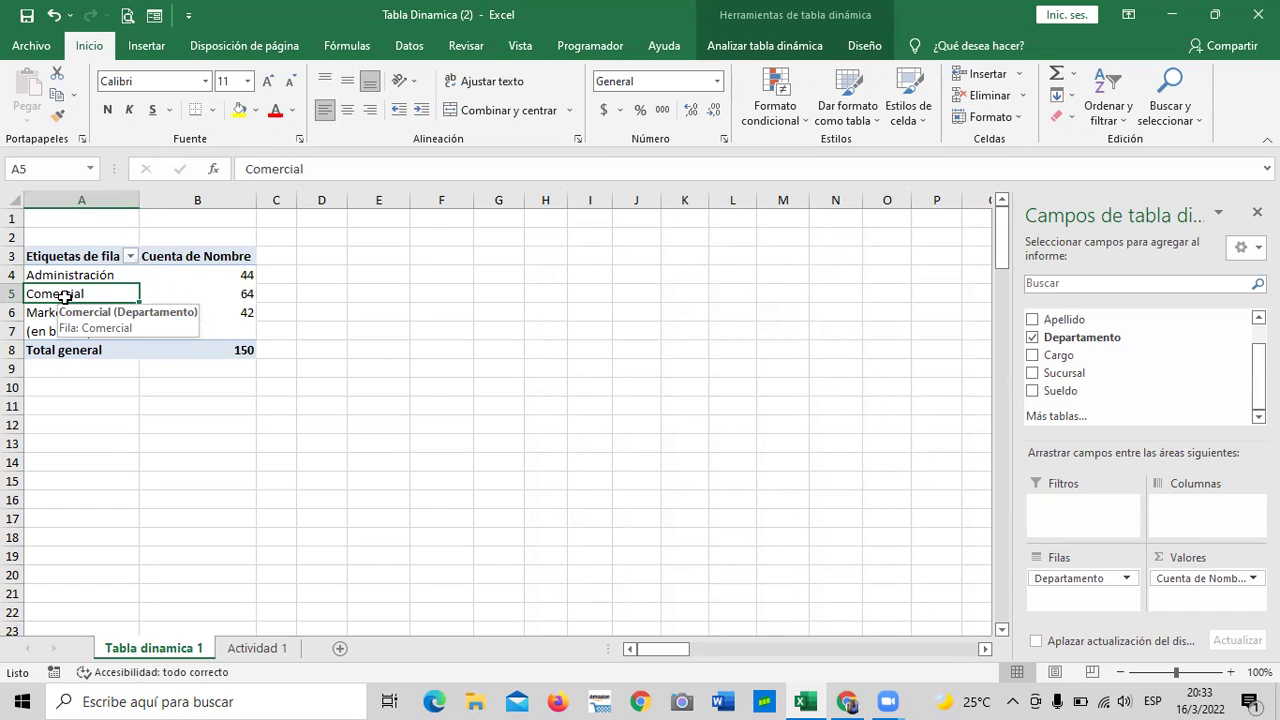
click(353, 409)
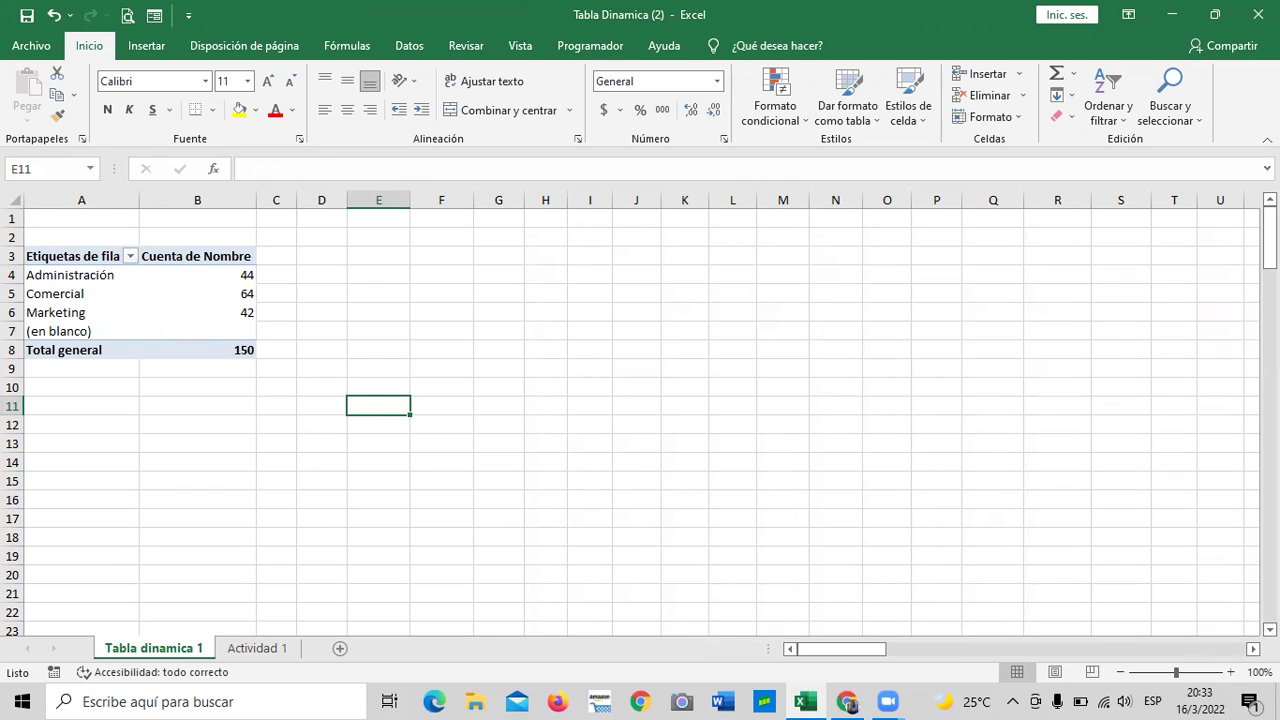
click(133, 296)
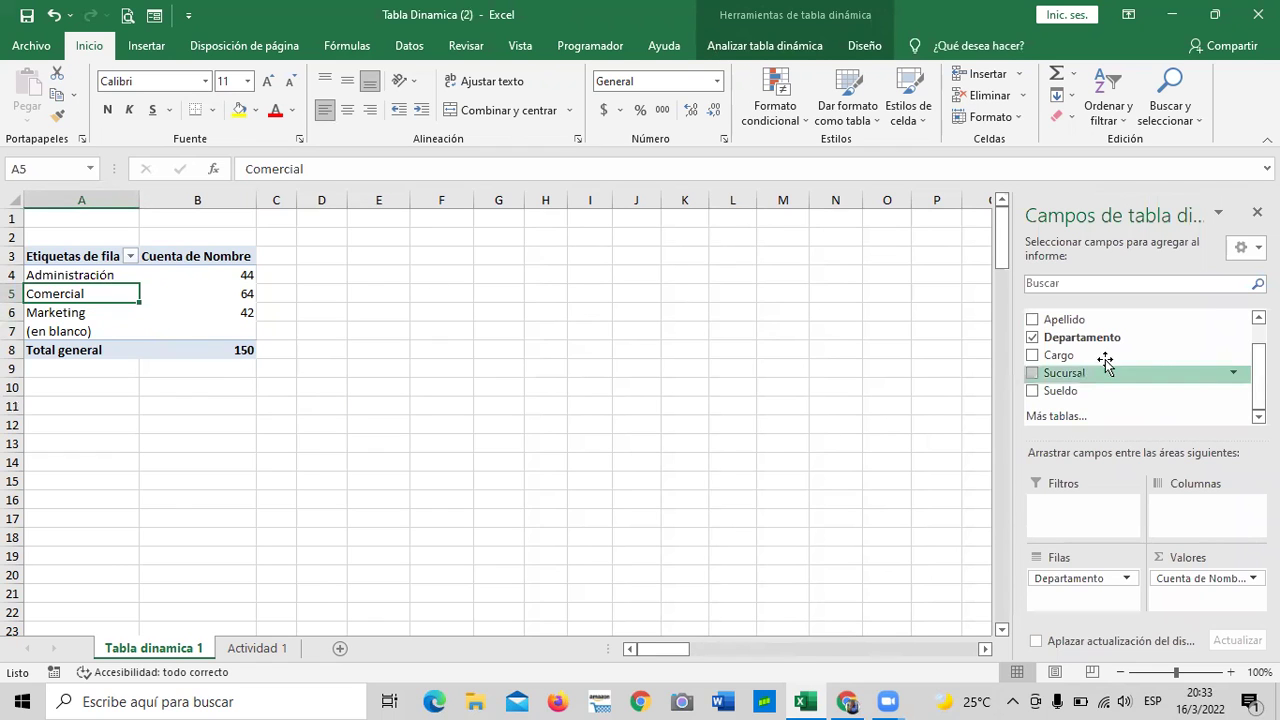
Add Apellido, Cargo, Sucursal and Sueldo to the pivot table and look down through the expanded report.
click(1032, 319)
click(1032, 355)
click(1032, 373)
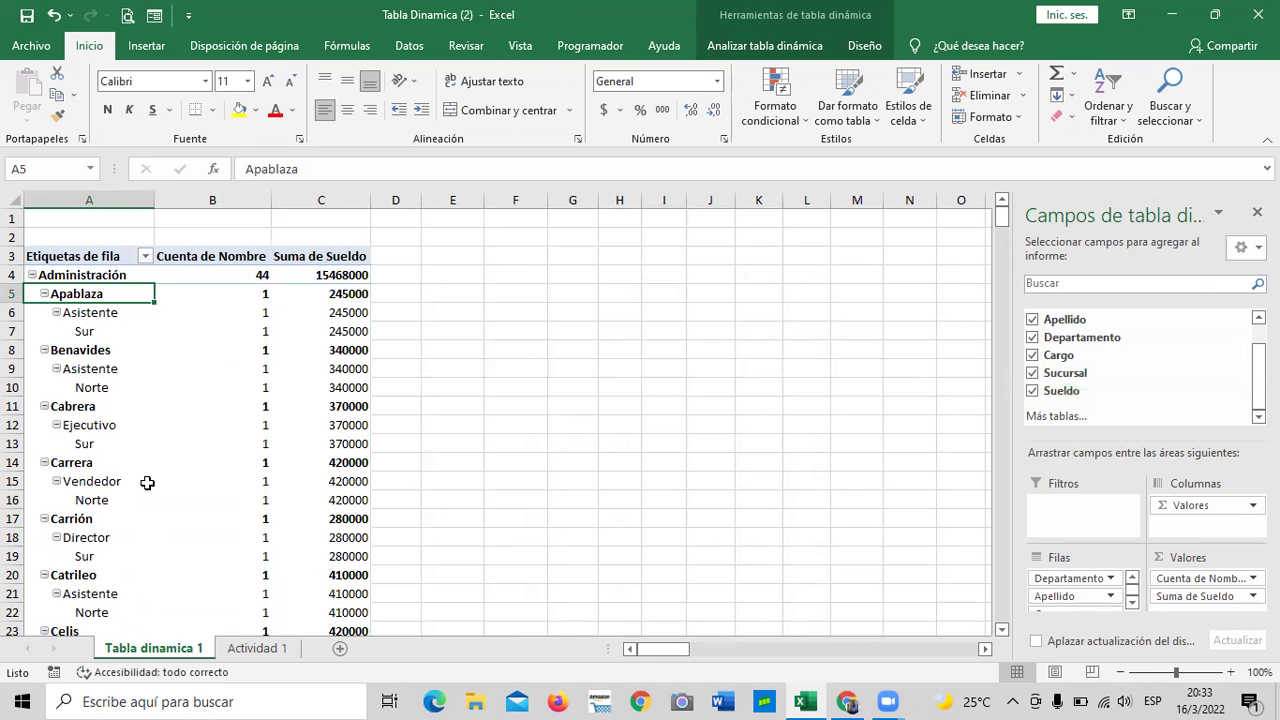
scroll(190, 470, down, 4)
scroll(192, 470, down, 20)
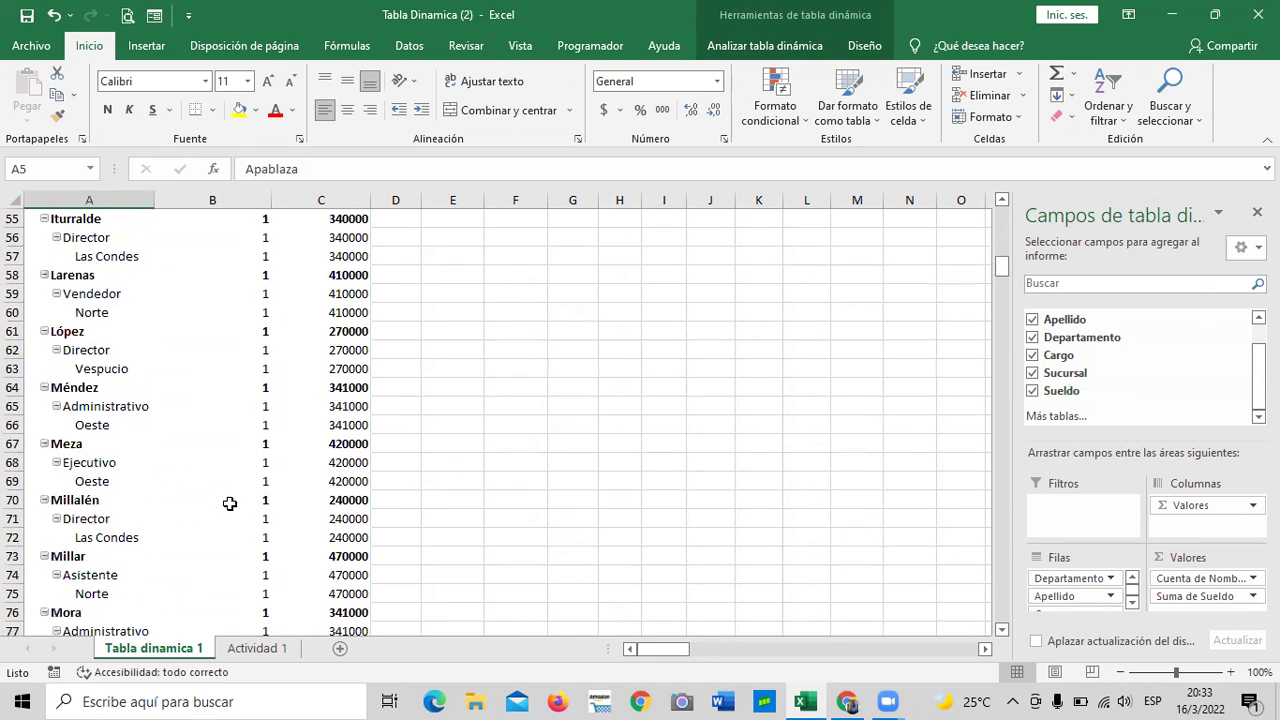
scroll(246, 551, down, 18)
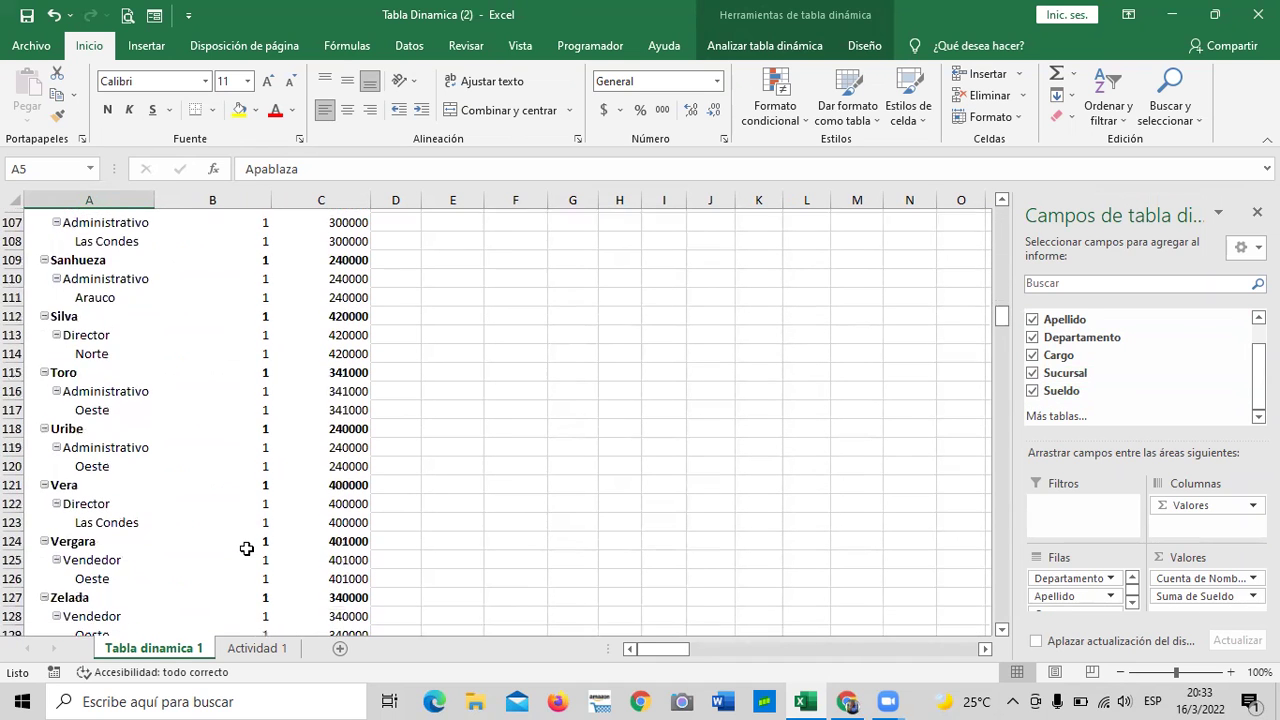
Examine the expanded pivot table report down to its last employees and compare it with the source data on Actividad 1.
scroll(248, 542, down, 10)
scroll(252, 548, up, 6)
scroll(264, 557, up, 20)
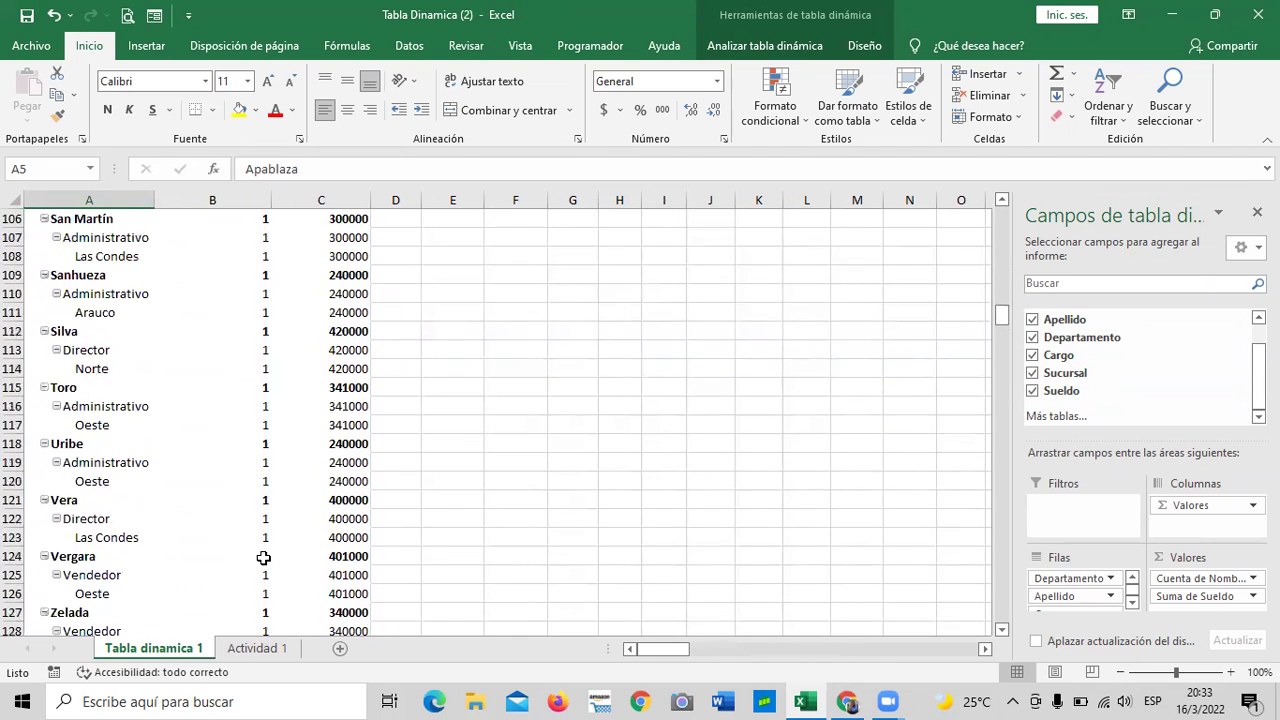
scroll(265, 557, up, 16)
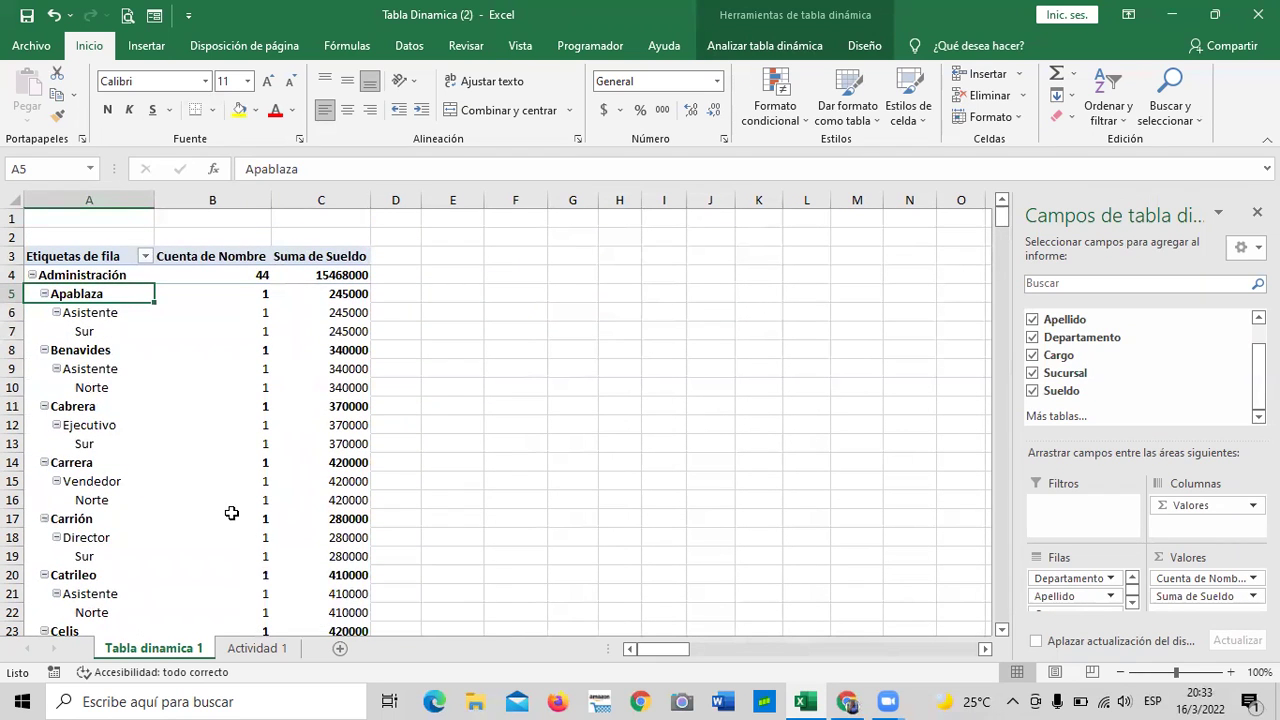
click(258, 648)
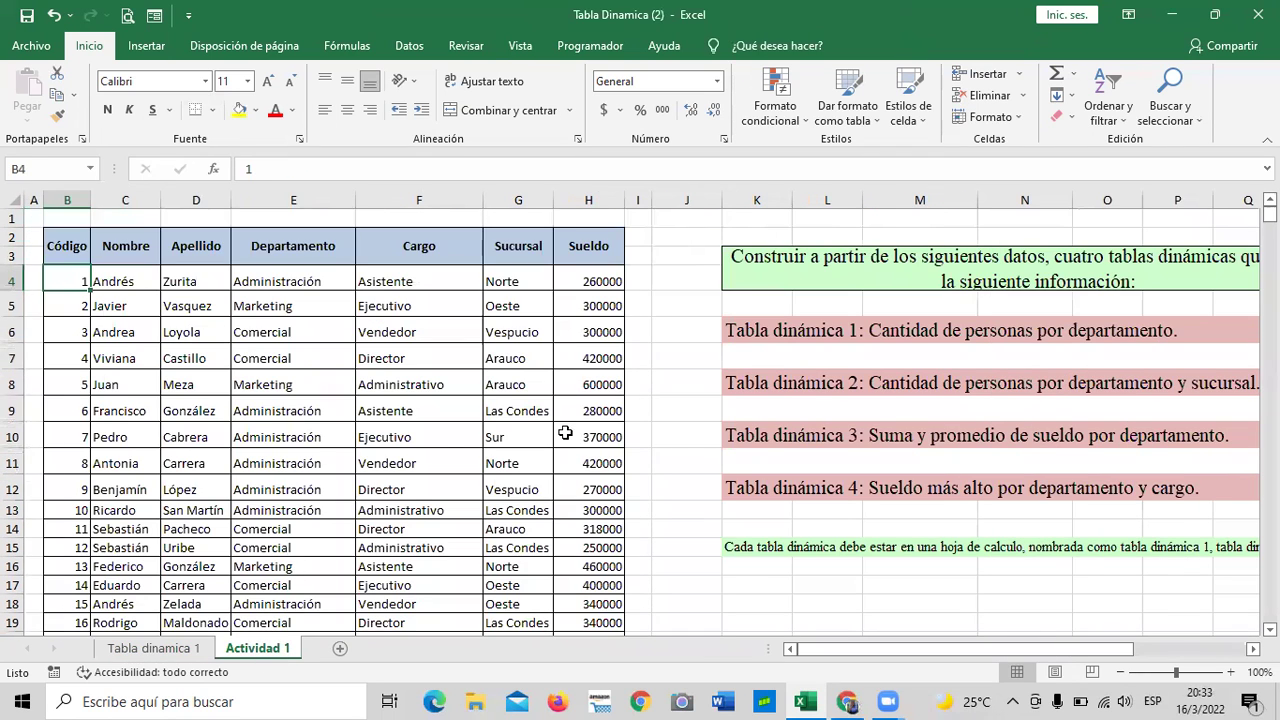
click(168, 648)
scroll(337, 460, down, 3)
mouse_move(337, 460)
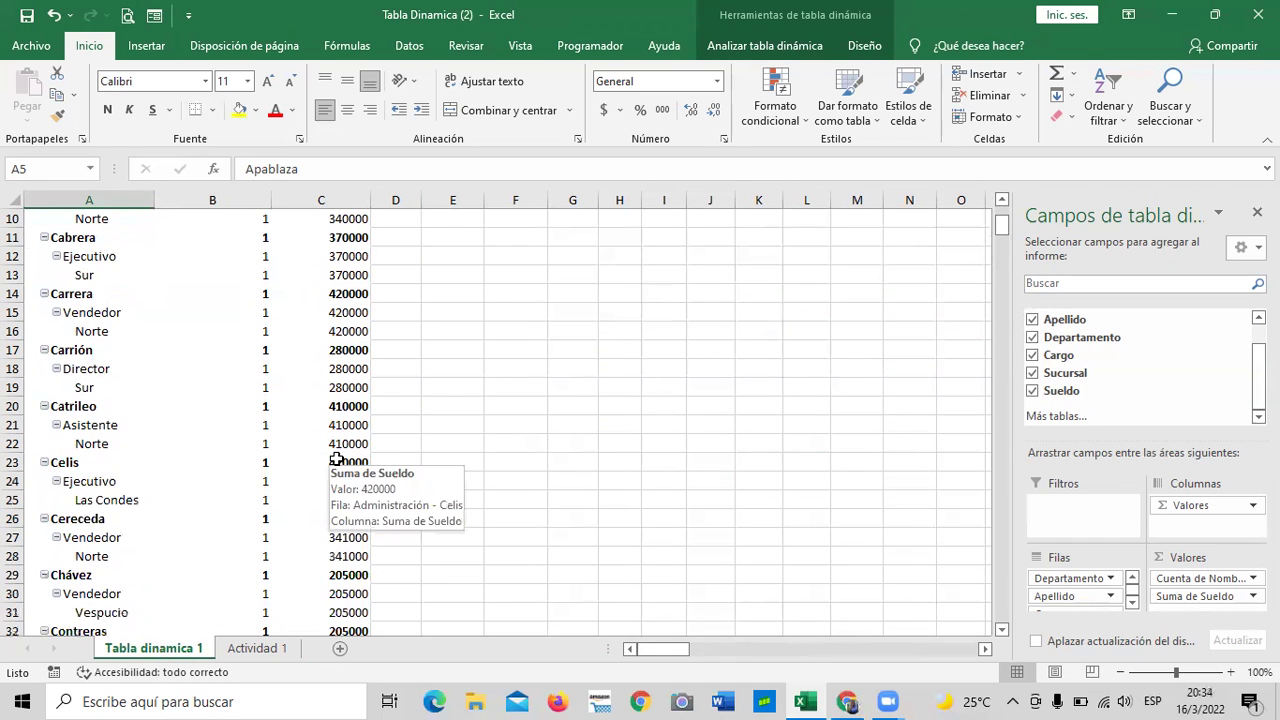
scroll(337, 460, up, 3)
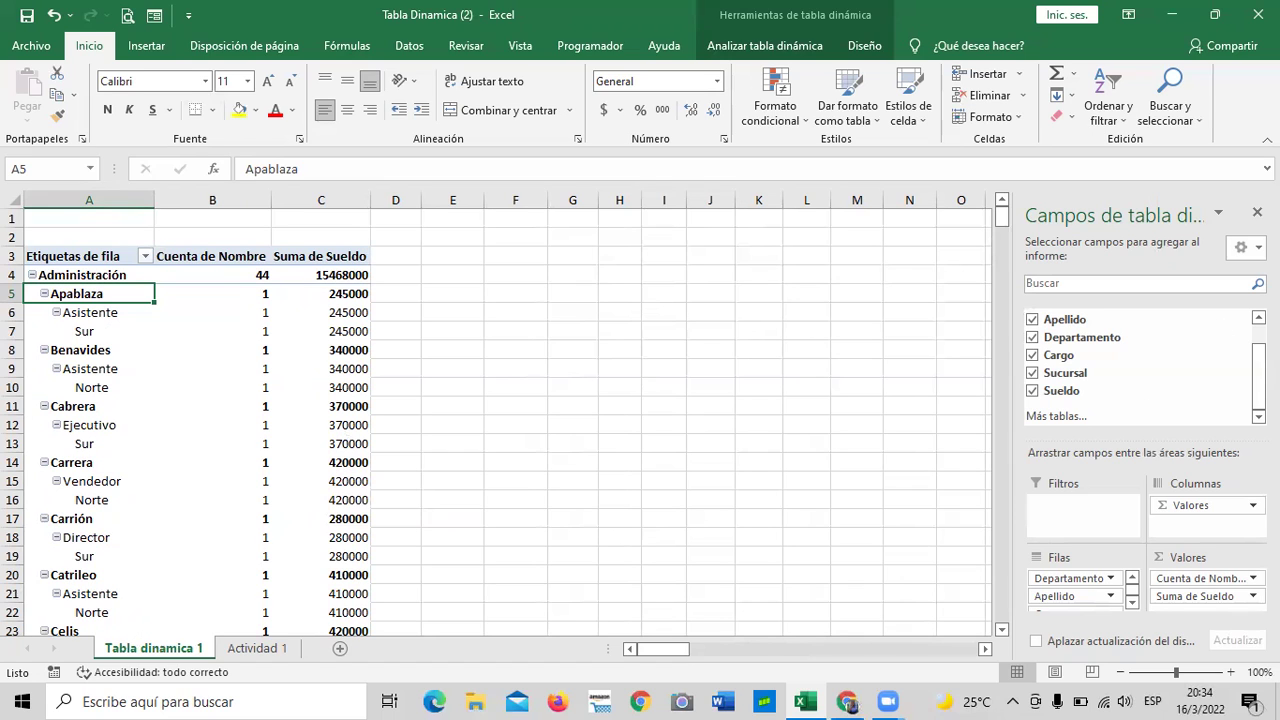
Remove Apellido, Cargo and Sucursal from the pivot table, then select an empty cell to hide the field list.
click(1033, 319)
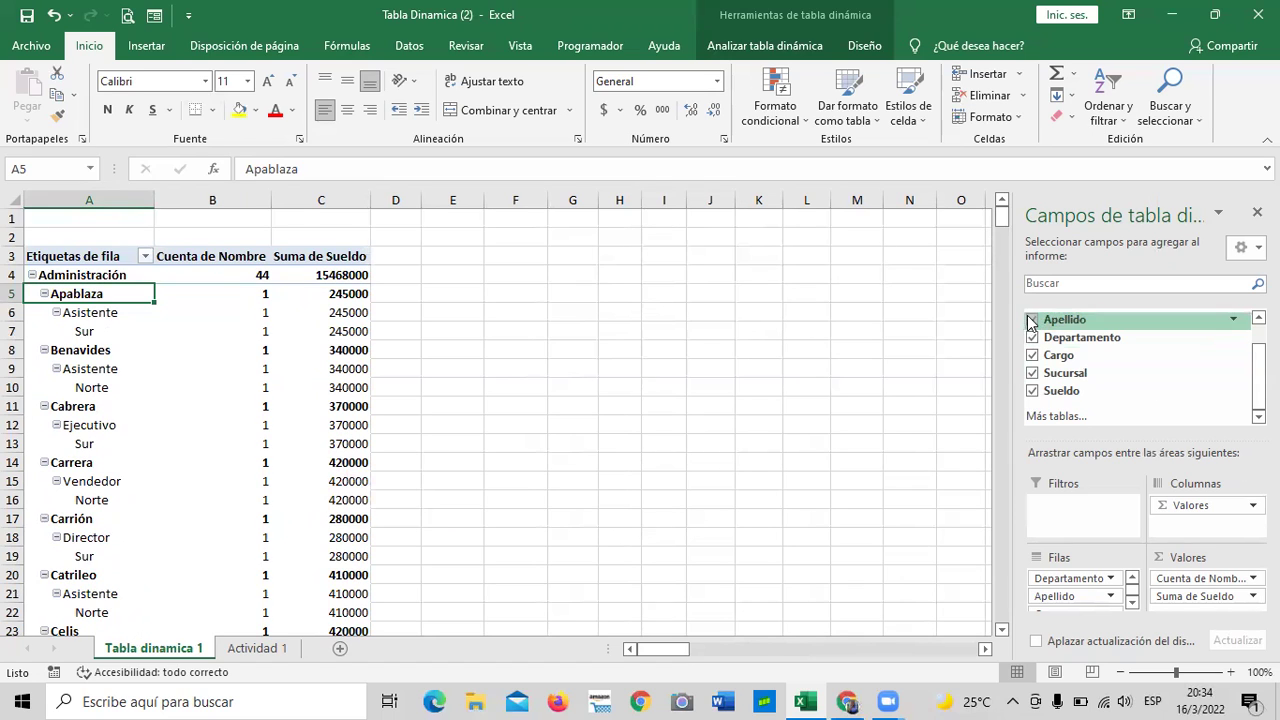
click(1033, 355)
click(1033, 373)
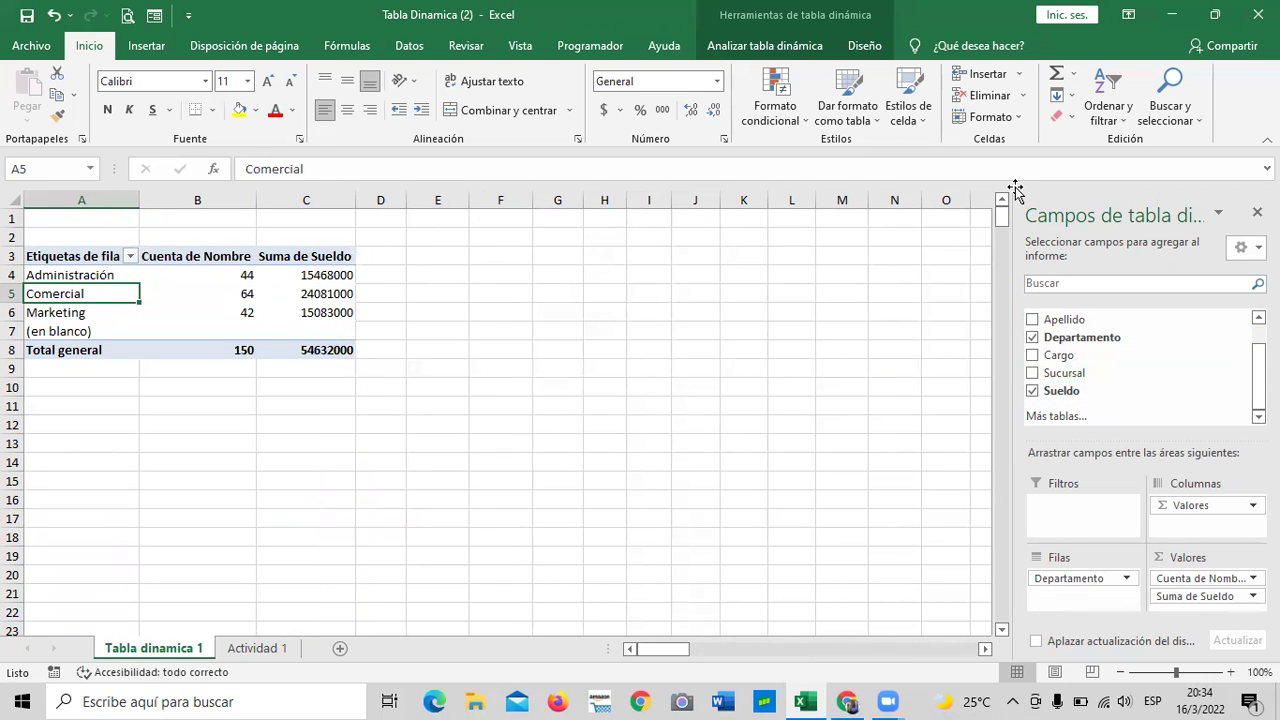
click(791, 424)
Examine the sorting and filtering options for the Etiquetas de fila column and close them without applying anything.
click(131, 258)
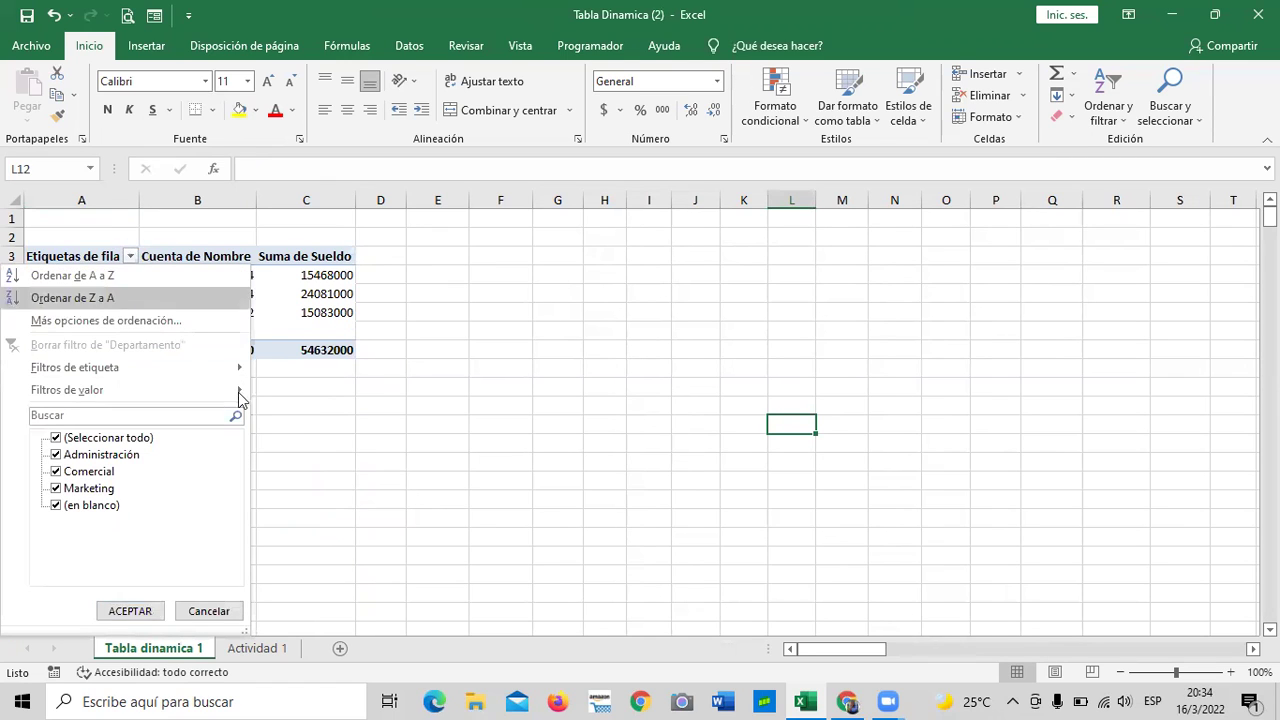
click(419, 405)
click(415, 403)
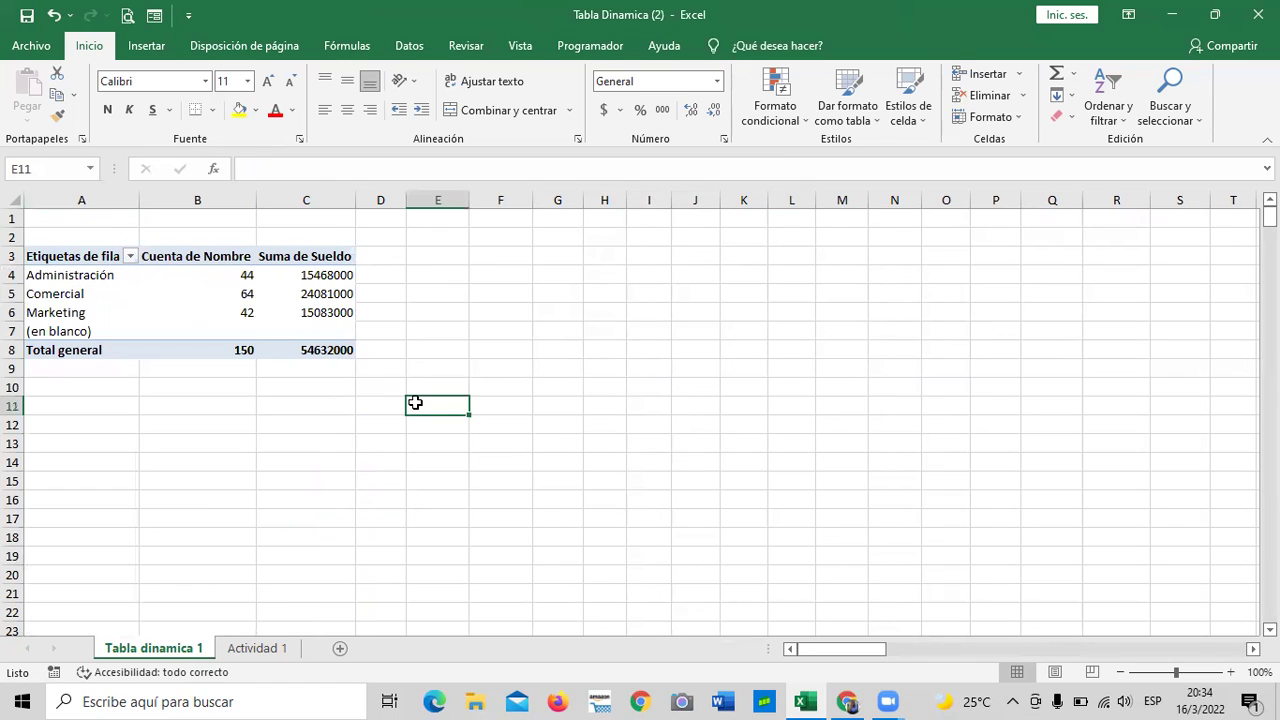
click(130, 259)
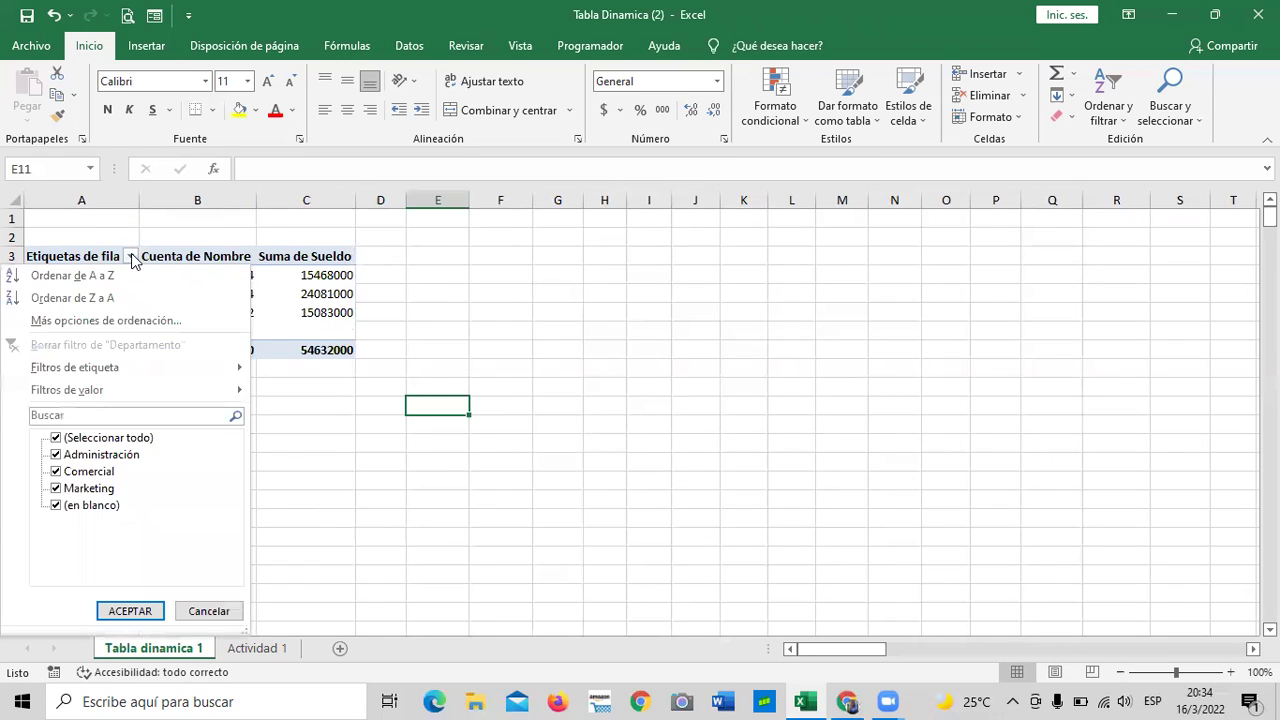
click(471, 306)
Filter the pivot table's row labels to show only the Comercial department.
click(132, 260)
click(56, 438)
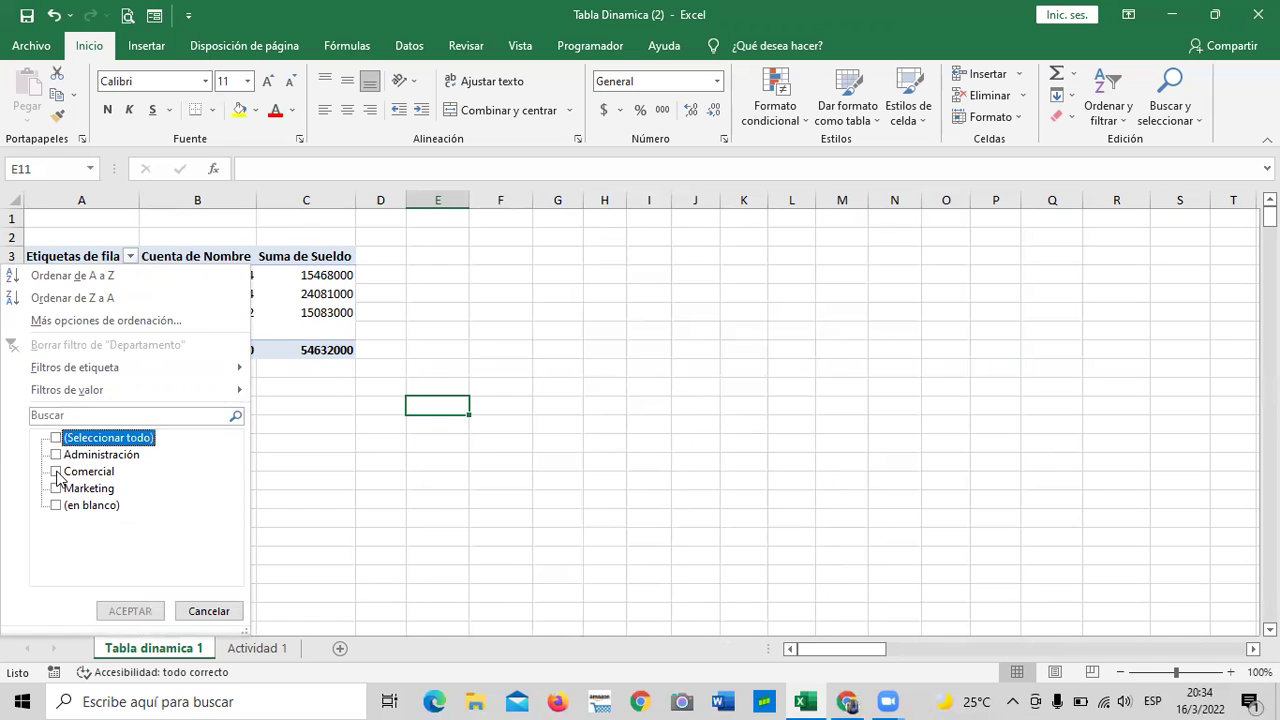
click(56, 471)
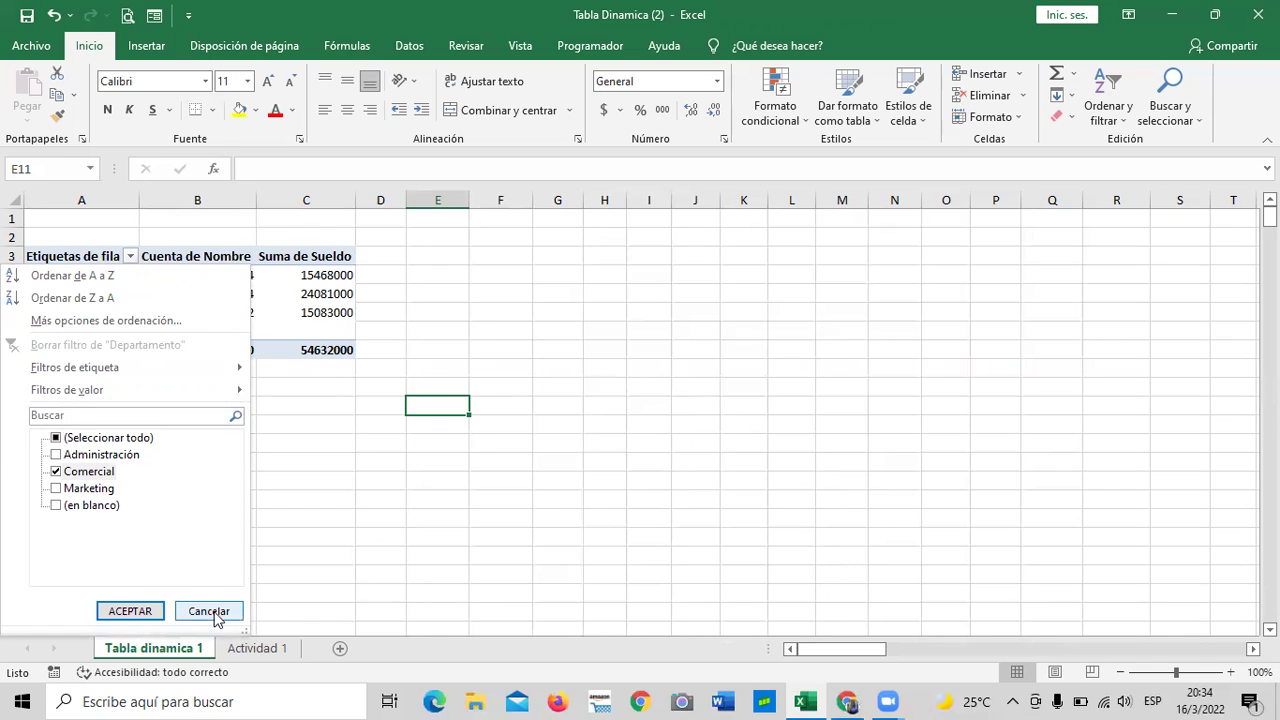
click(145, 611)
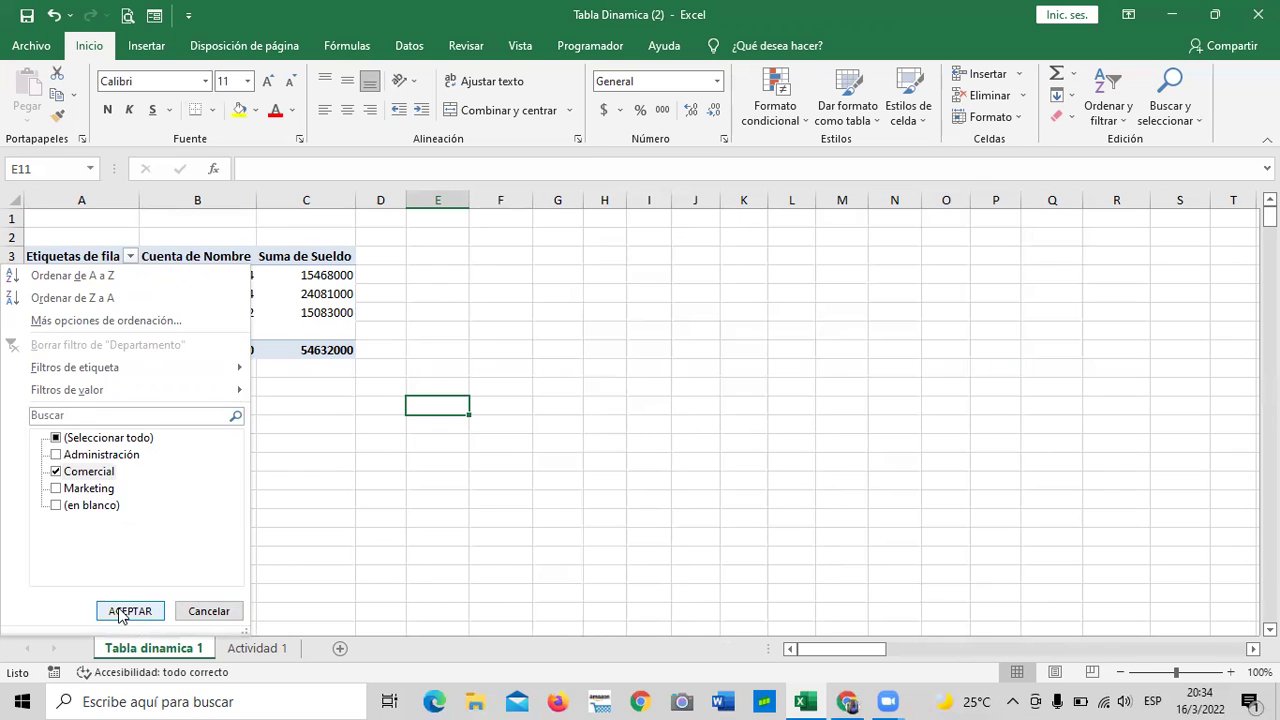
click(271, 470)
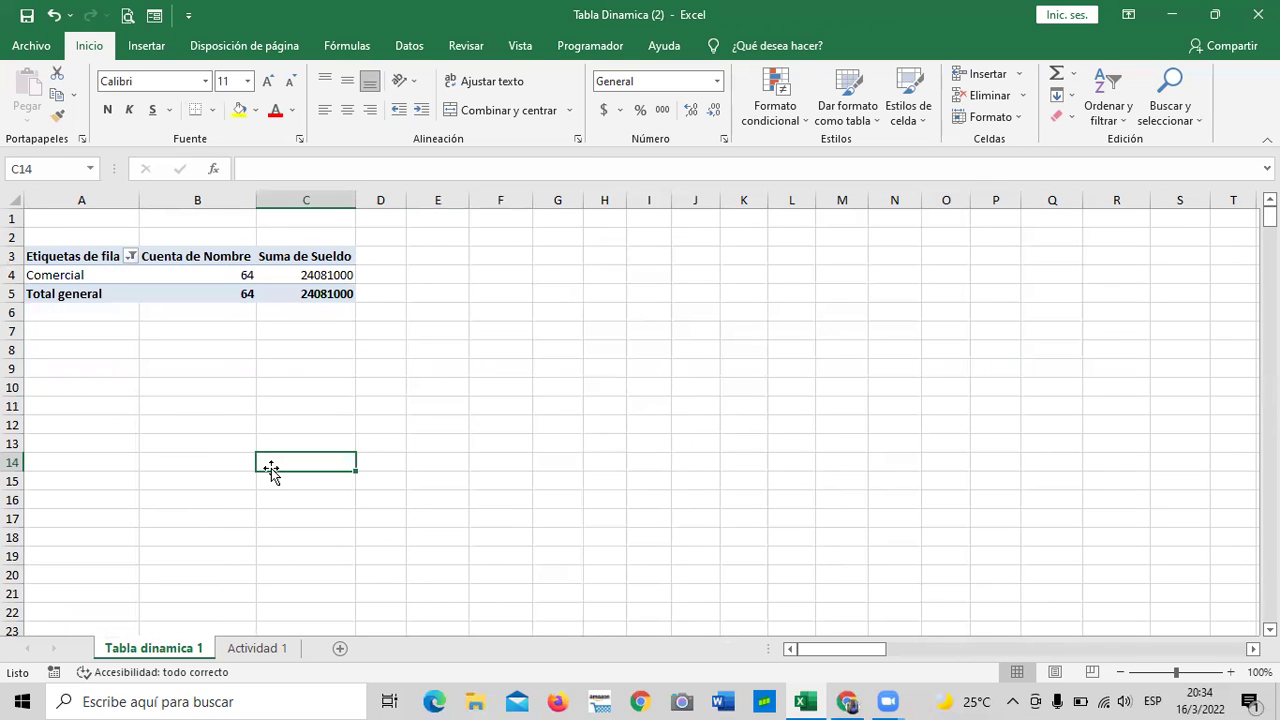
Clear the Comercial filter by selecting all departments again in the row labels.
click(131, 257)
click(115, 441)
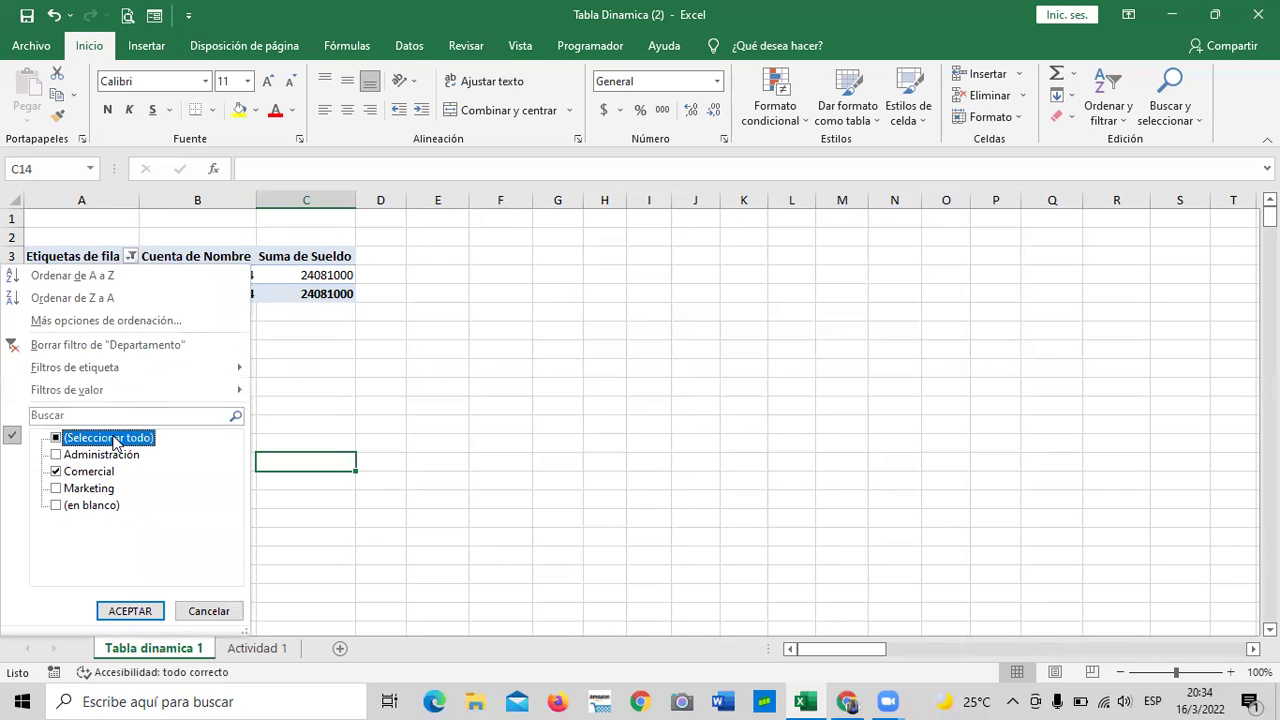
click(56, 439)
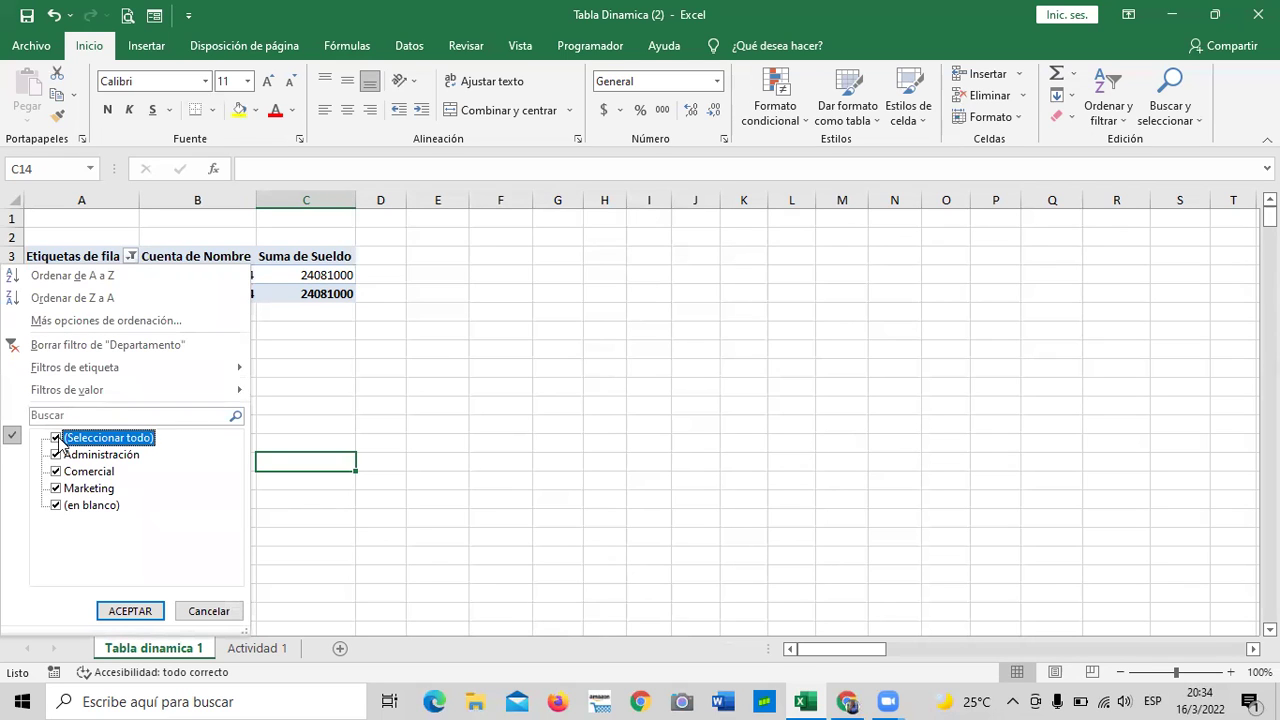
click(135, 612)
click(166, 552)
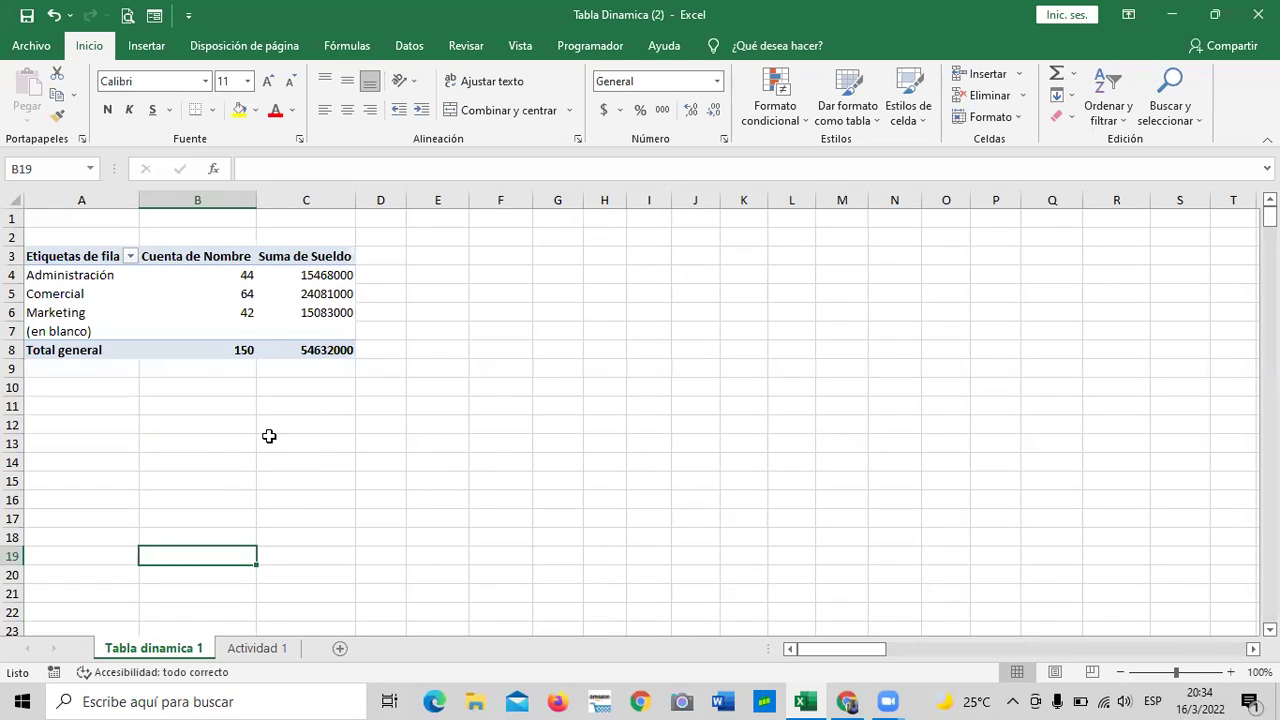
mouse_move(291, 290)
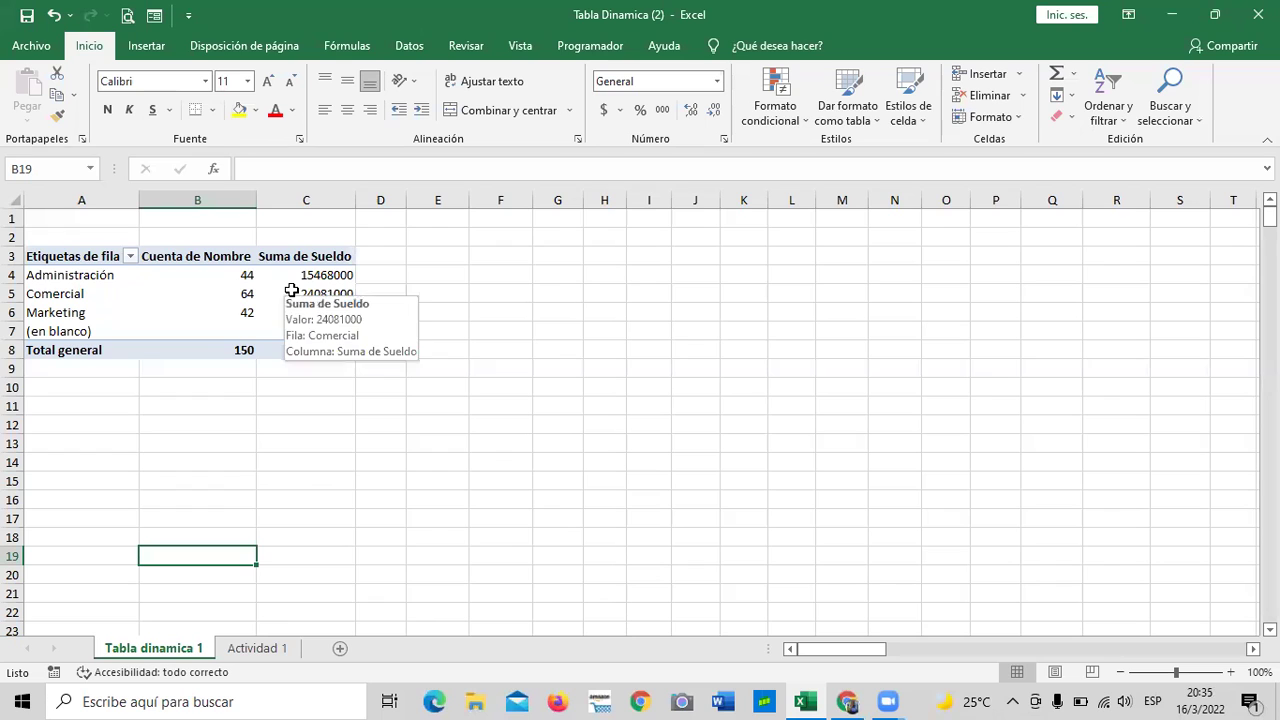
Filter the pivot table's row labels to show only the Marketing department.
click(130, 256)
click(113, 441)
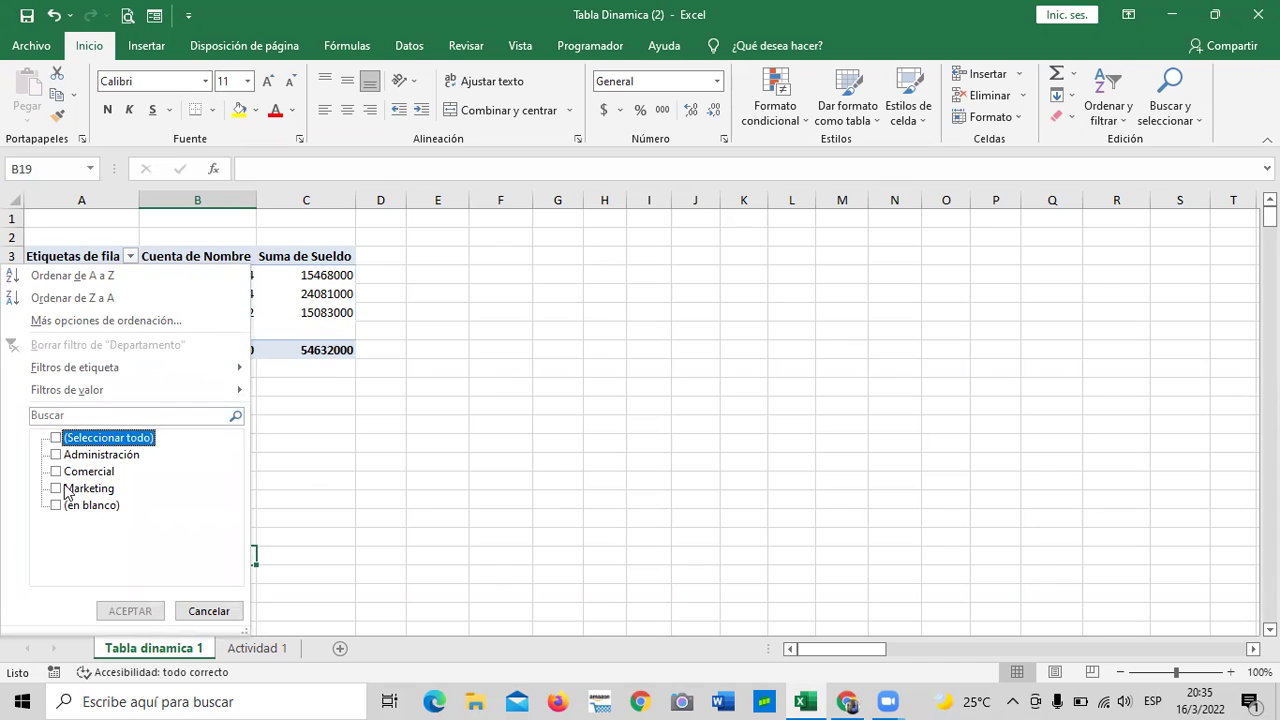
click(66, 489)
click(55, 488)
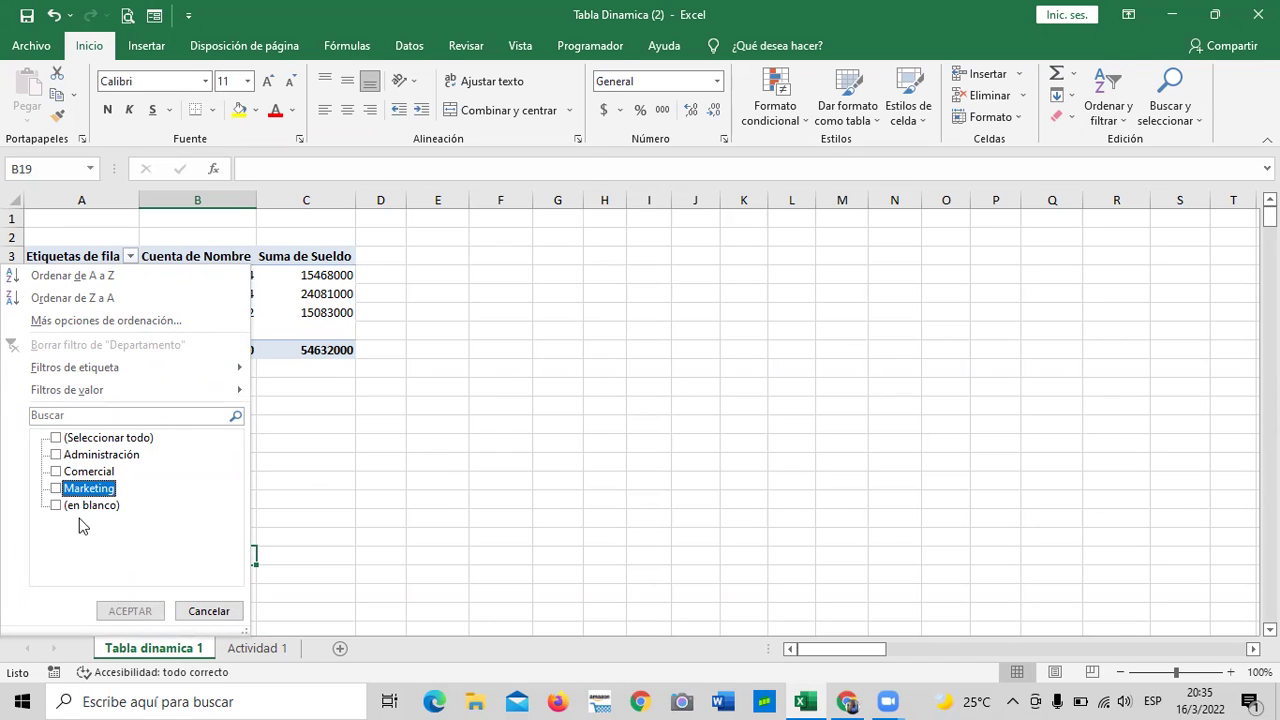
click(131, 611)
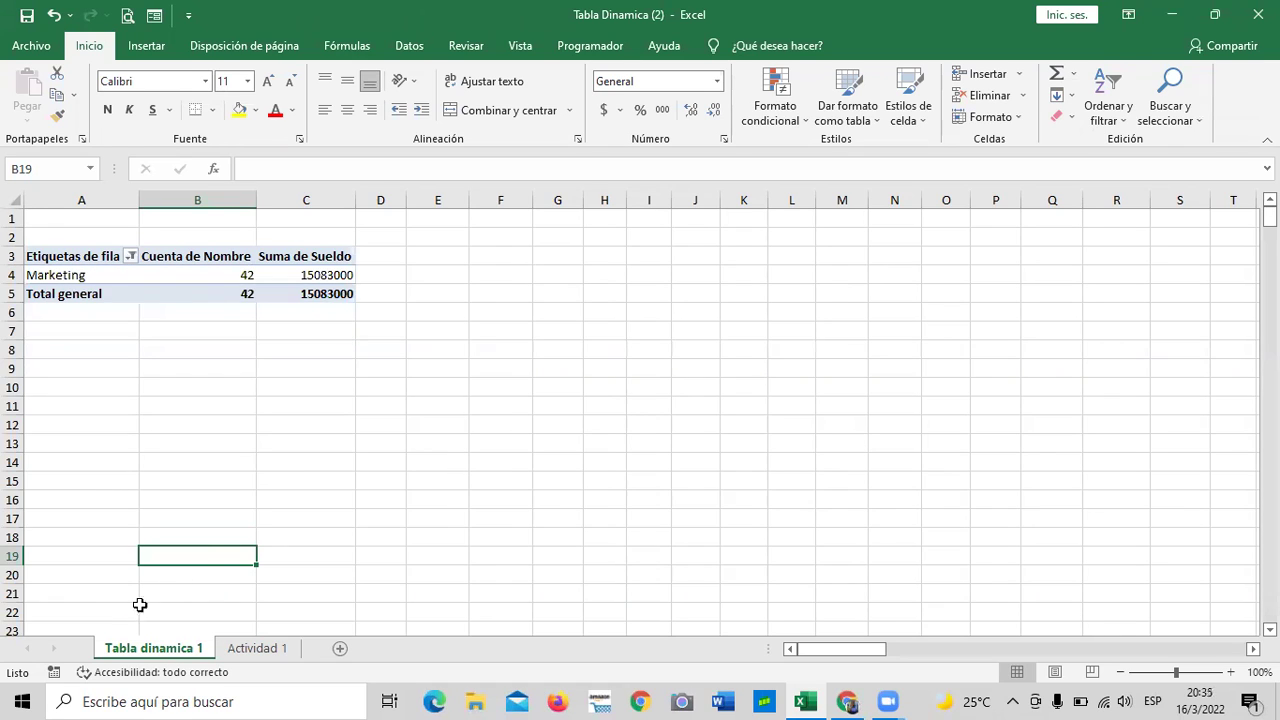
drag(430, 500, 419, 487)
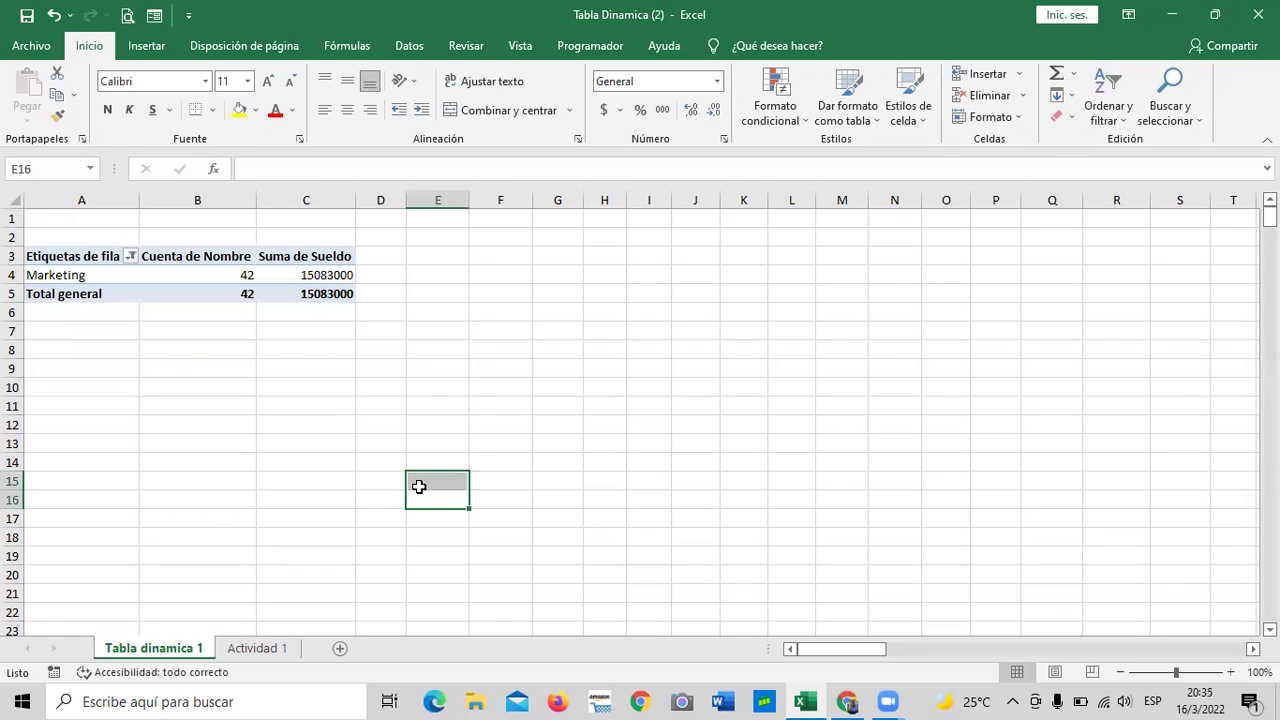
Clear the Marketing filter so the pivot table includes every department.
click(131, 256)
click(90, 438)
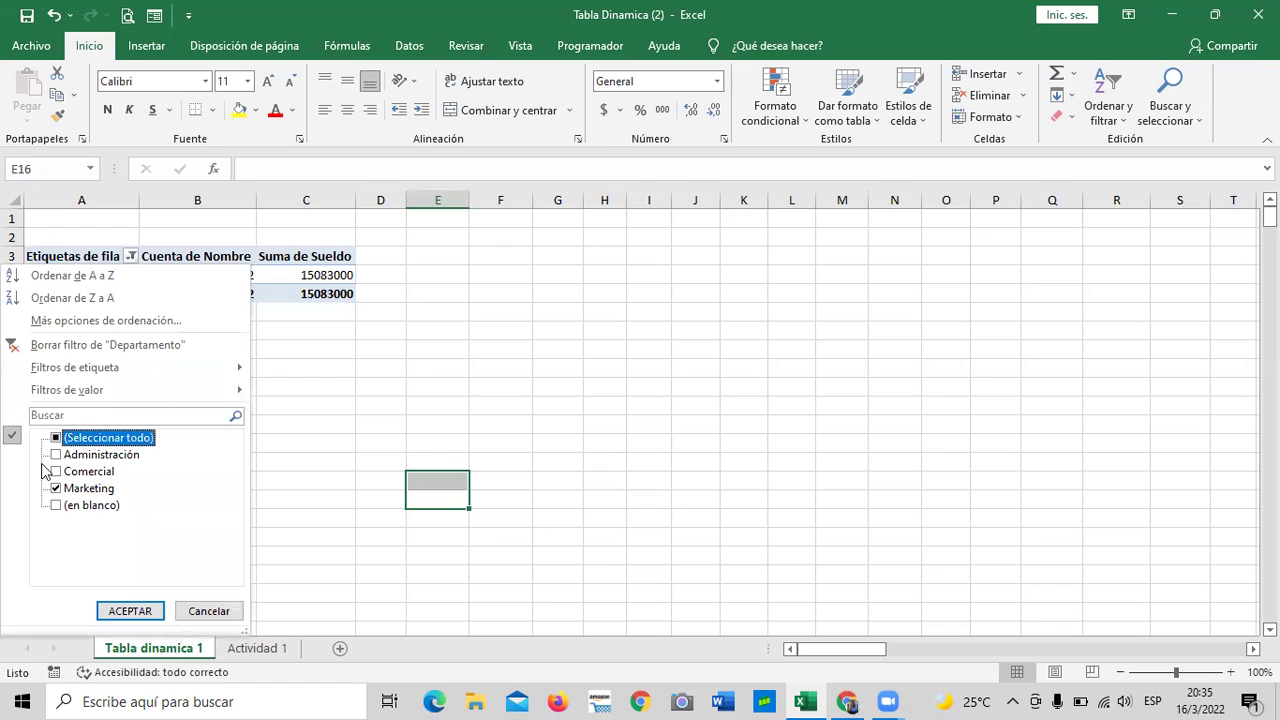
click(145, 607)
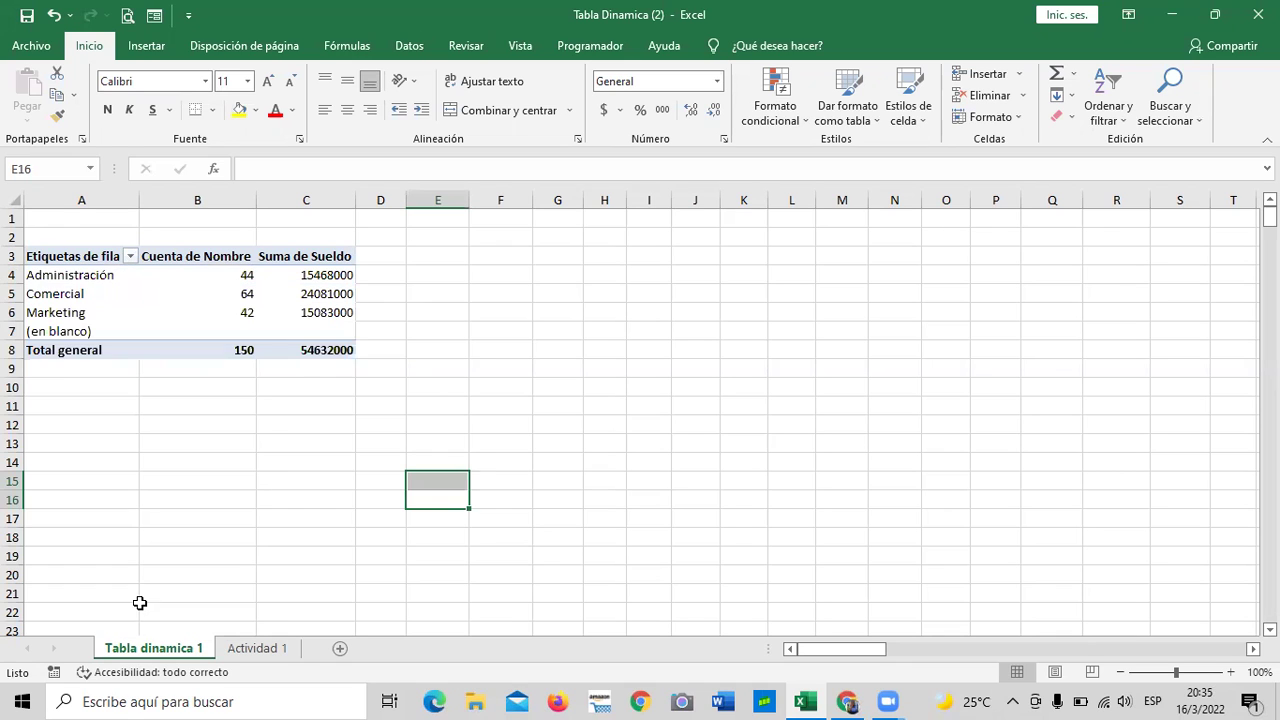
click(230, 534)
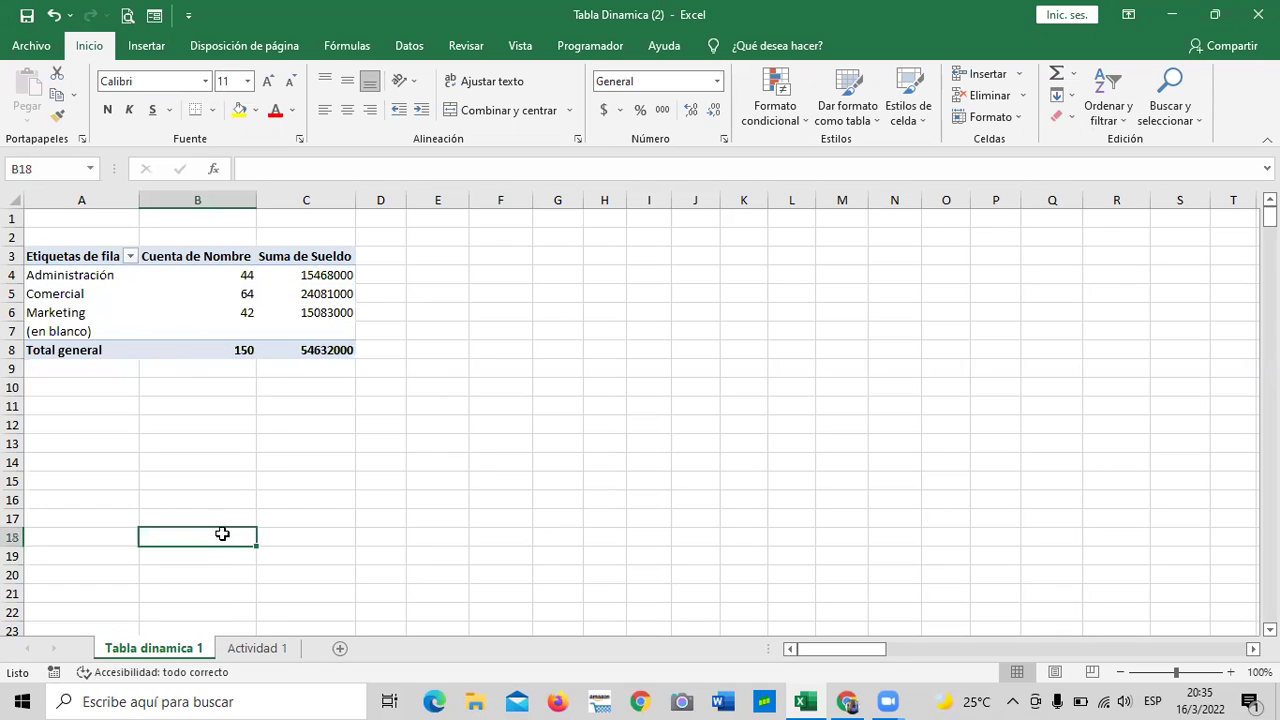
Remove Sueldo from the pivot table, leaving only the count of Nombre by Departamento, and select an empty cell.
click(216, 296)
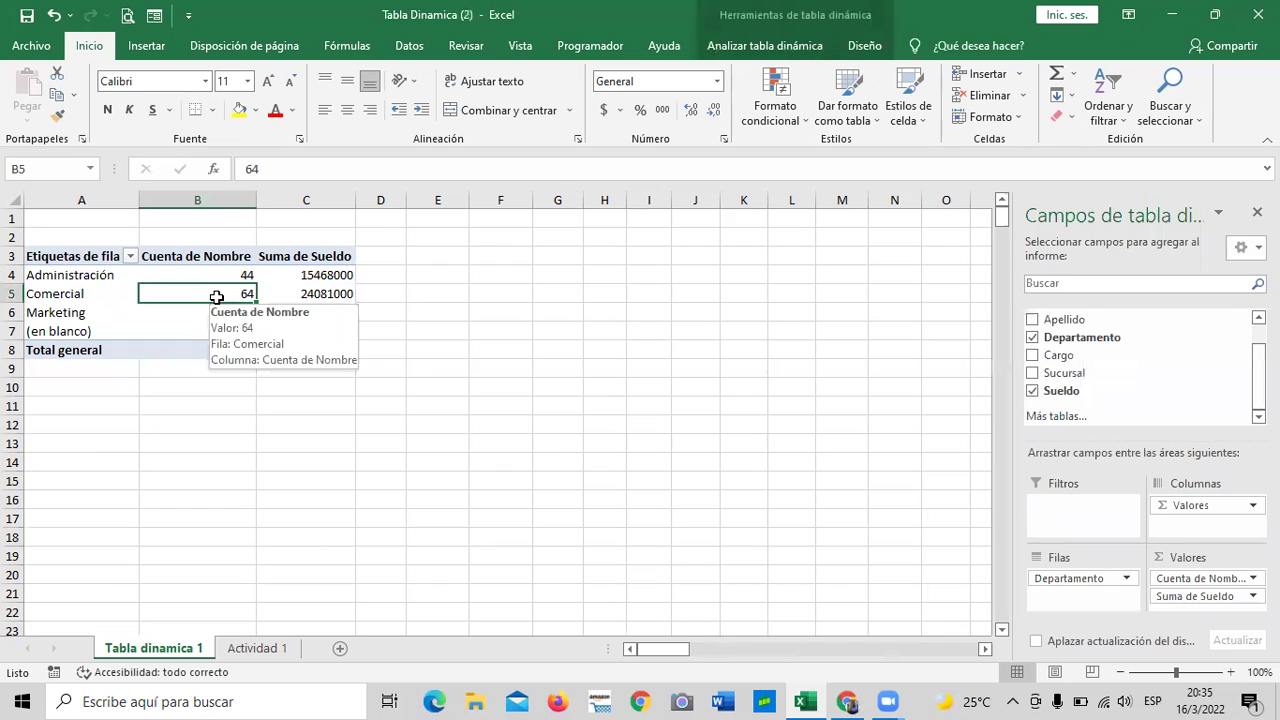
click(1032, 391)
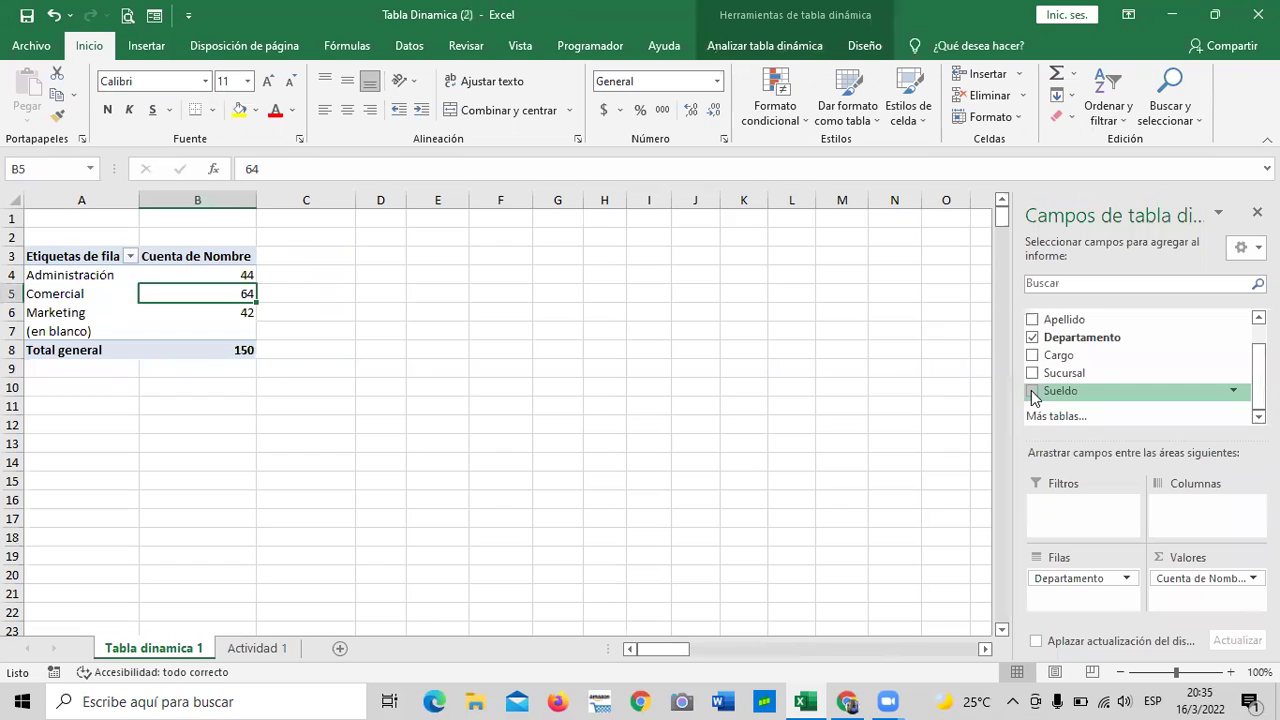
click(605, 459)
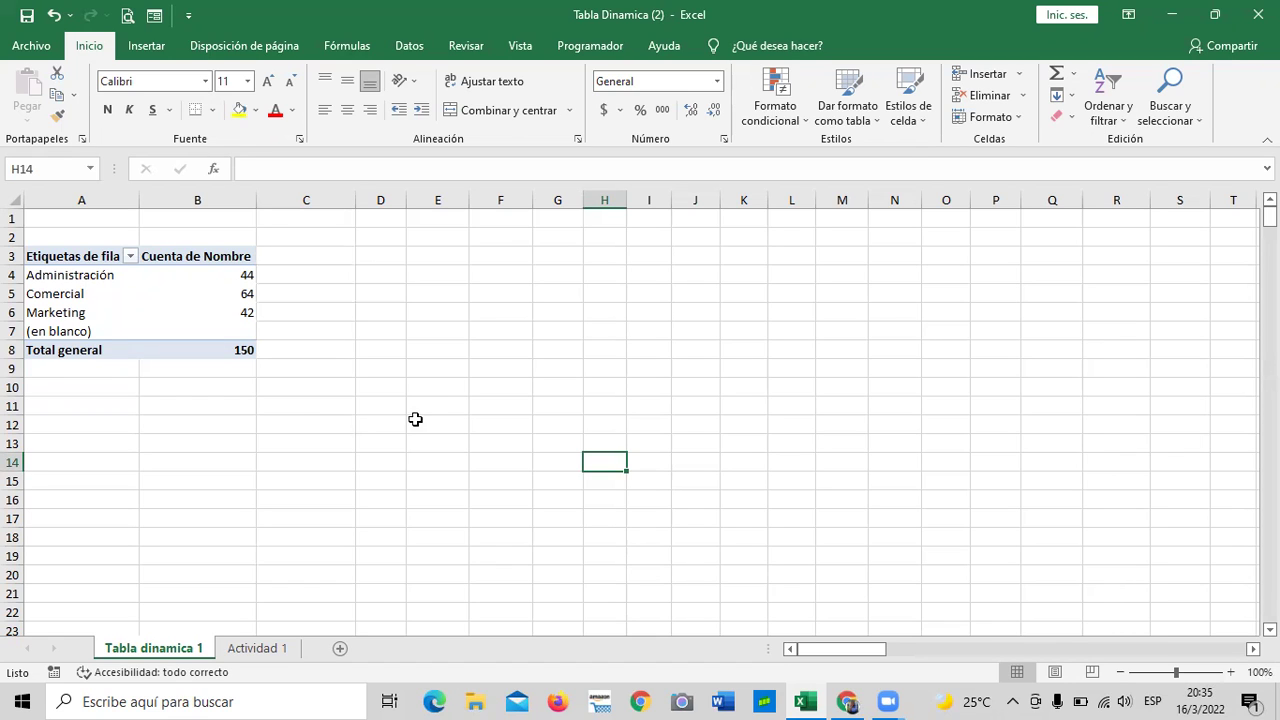
click(434, 386)
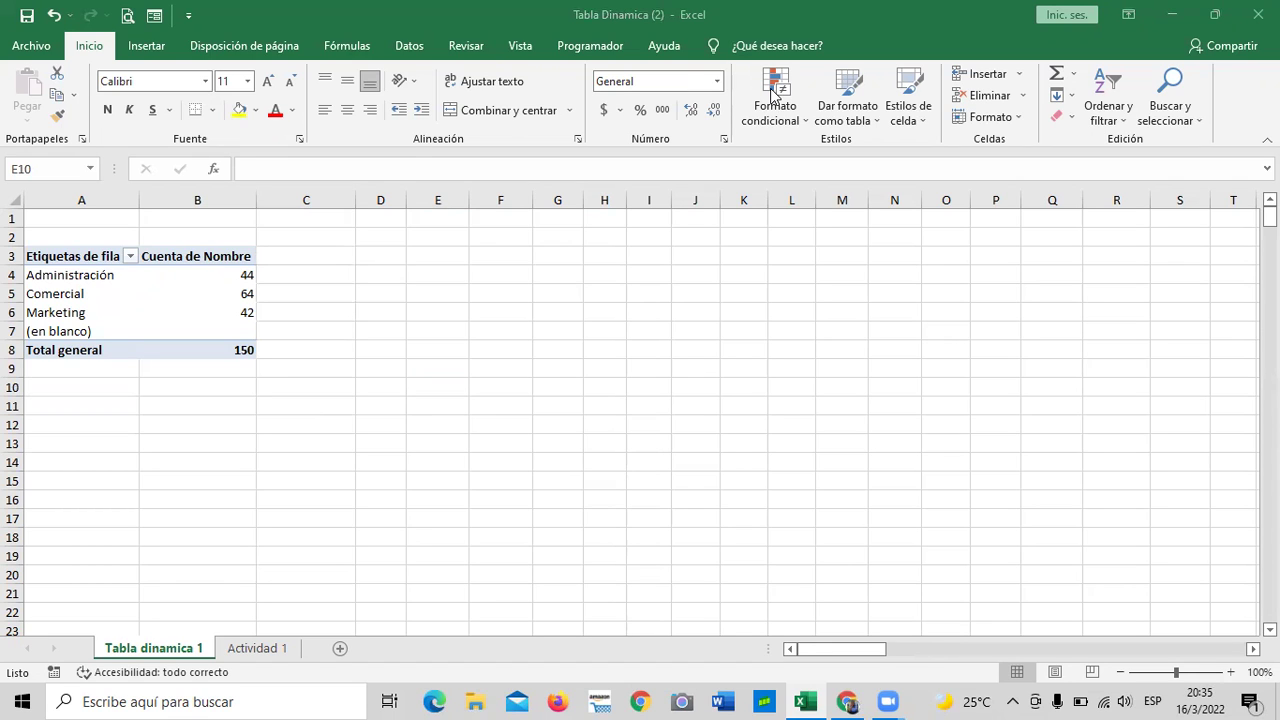
click(436, 278)
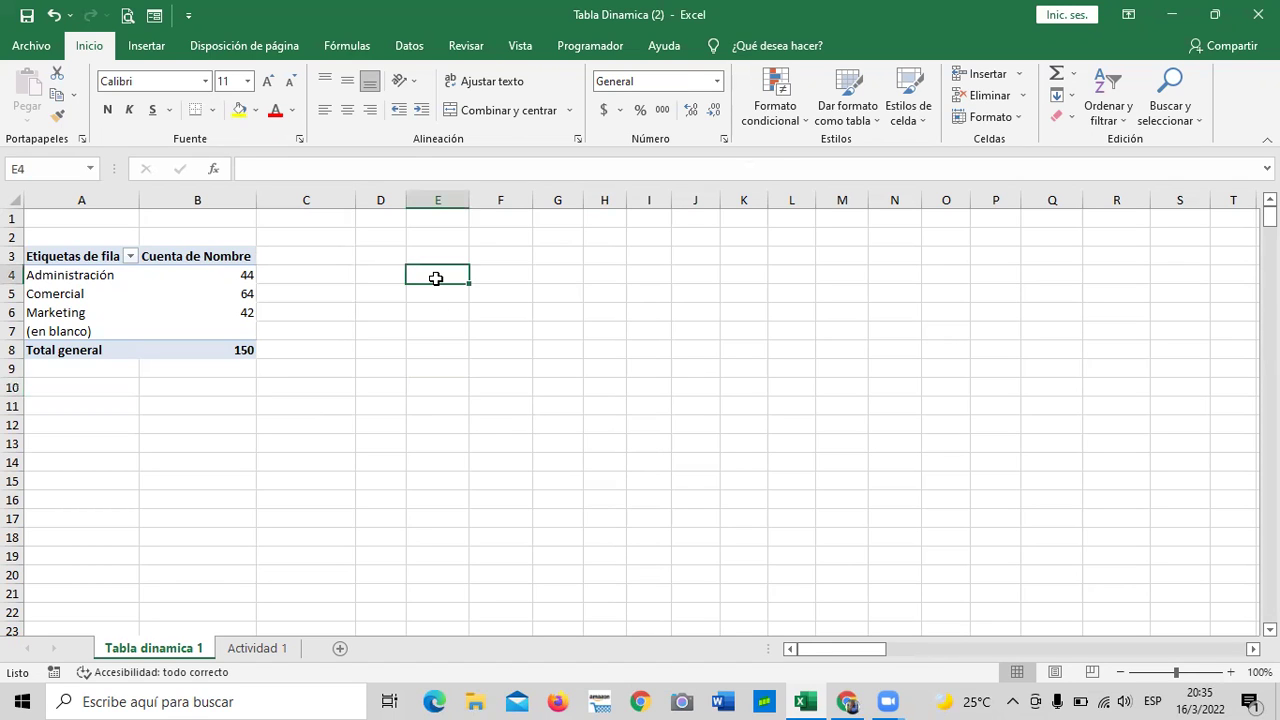
Insert a blank pivot table on a new sheet from the employee data in the Actividad 1 sheet.
click(272, 651)
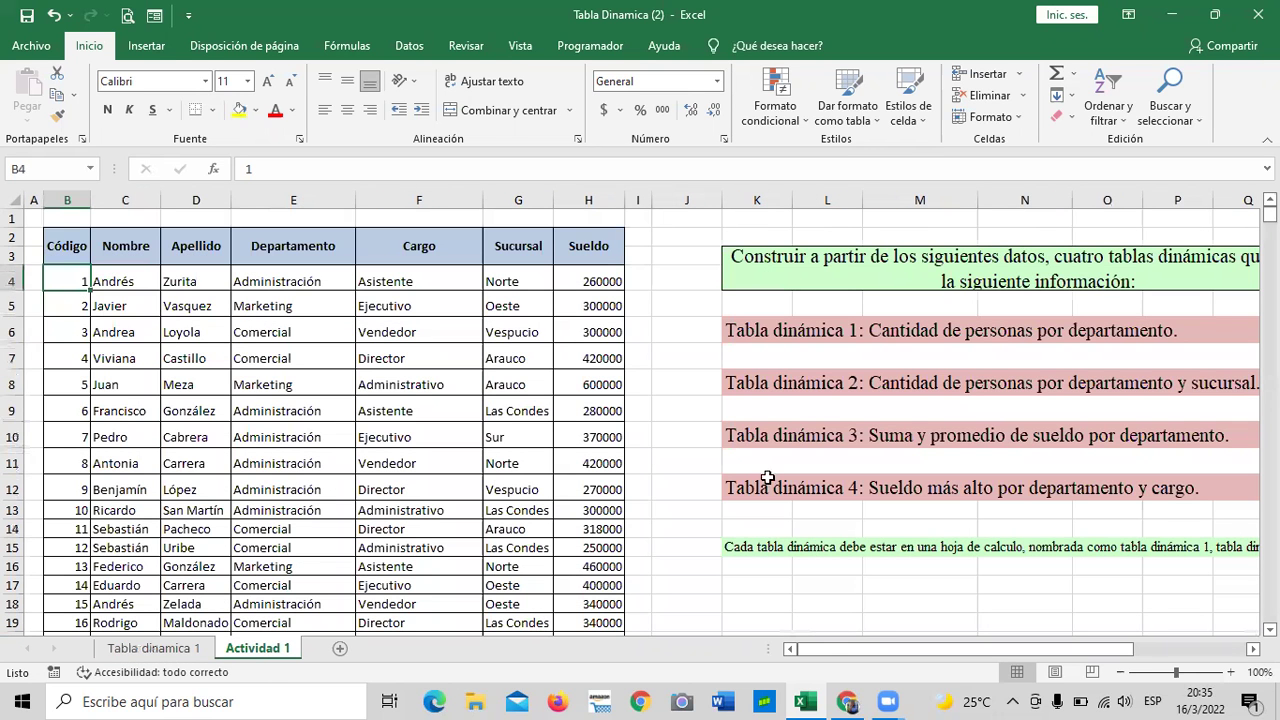
drag(866, 647, 937, 655)
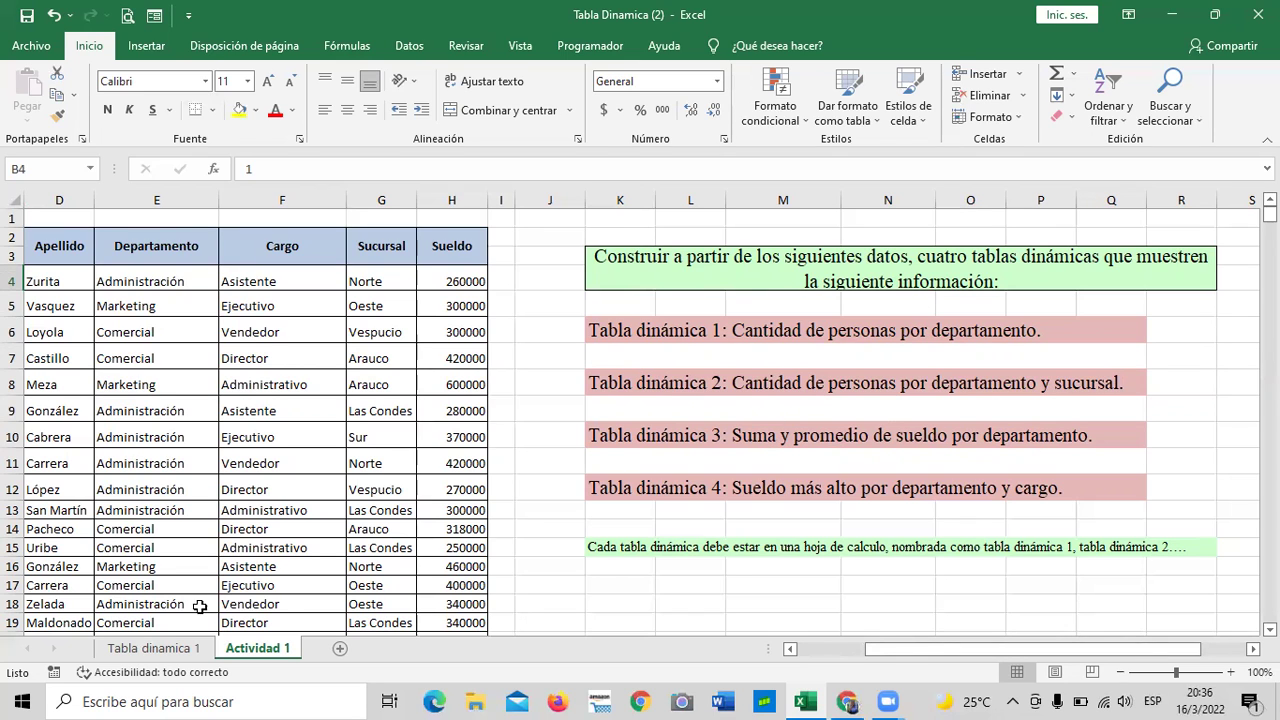
click(314, 380)
scroll(312, 382, down, 2)
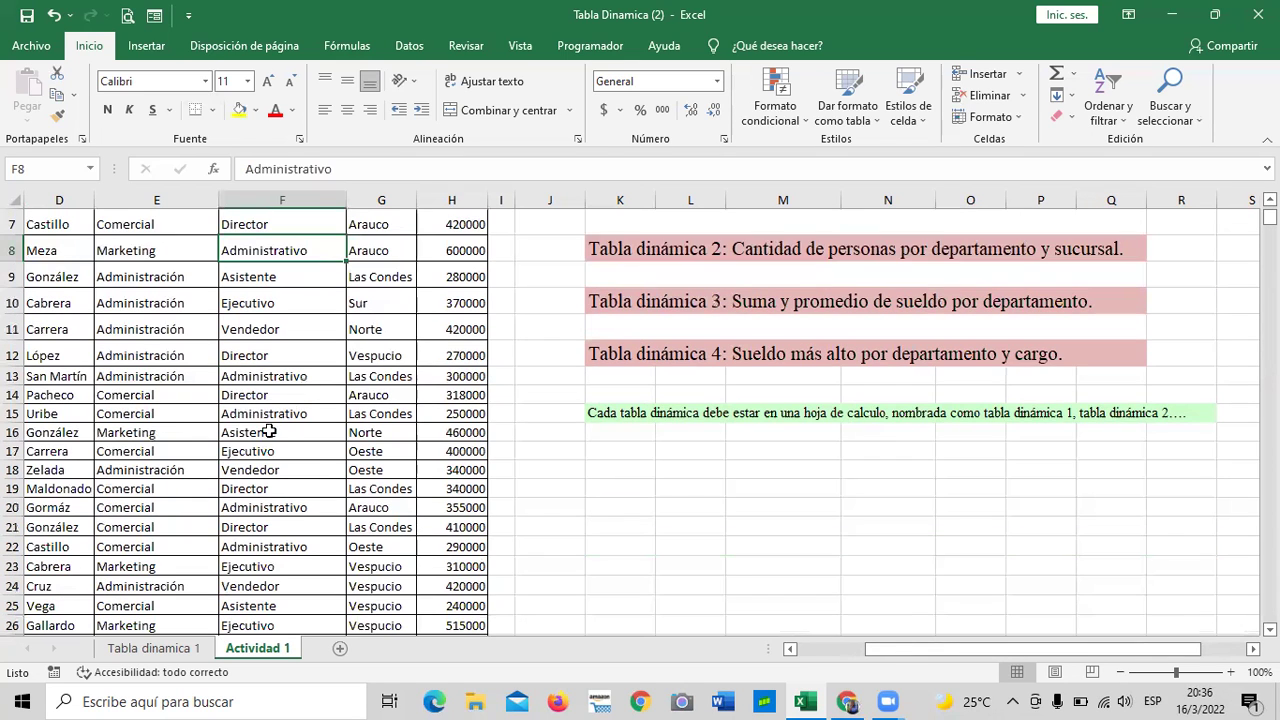
click(162, 412)
click(323, 468)
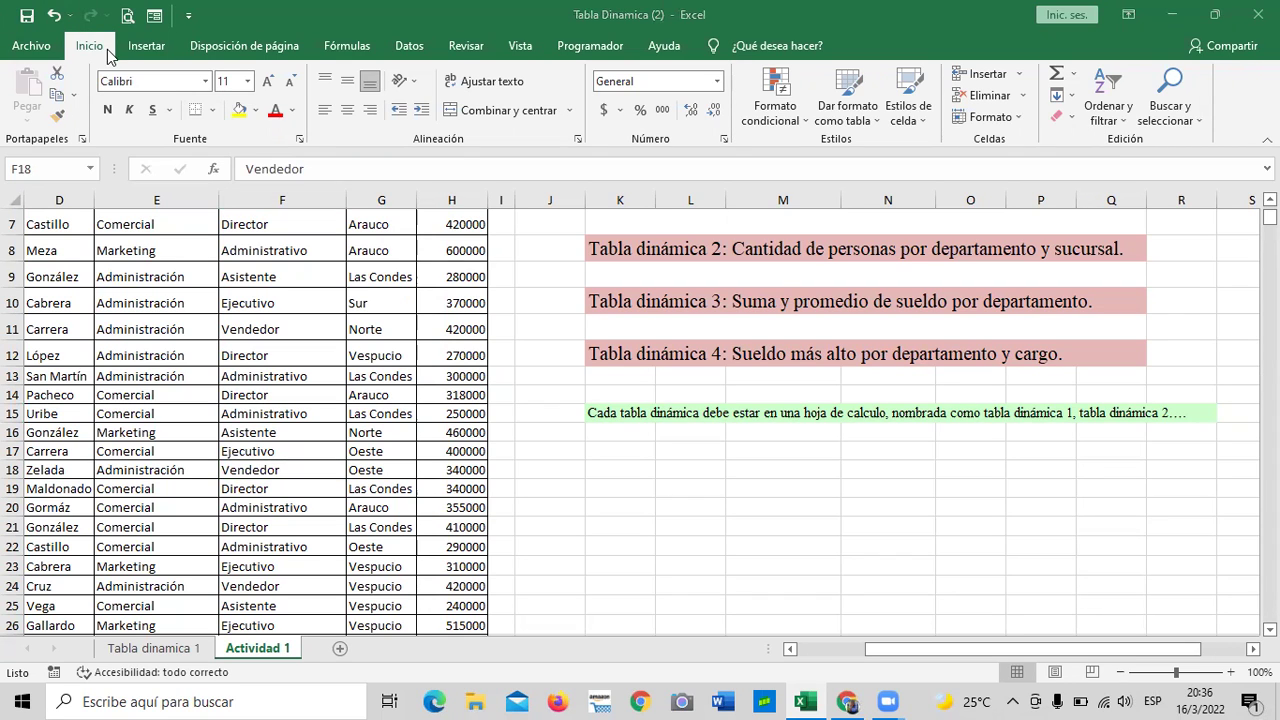
click(143, 55)
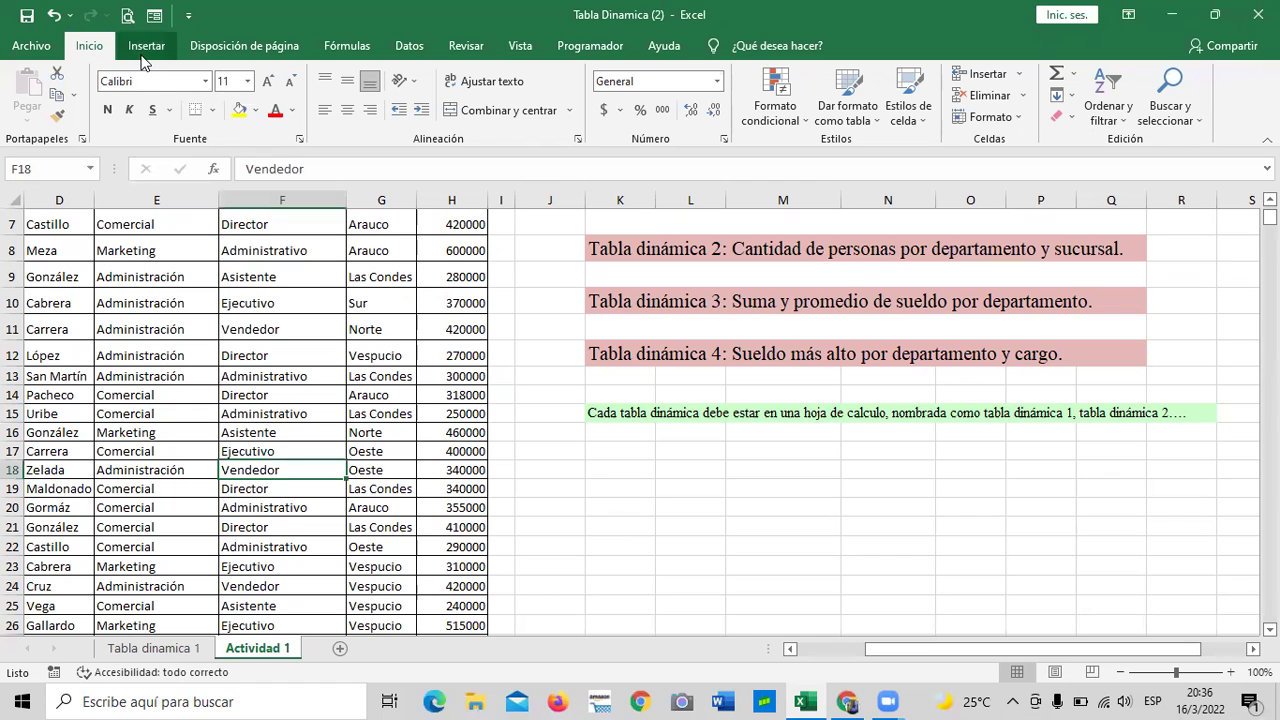
click(112, 116)
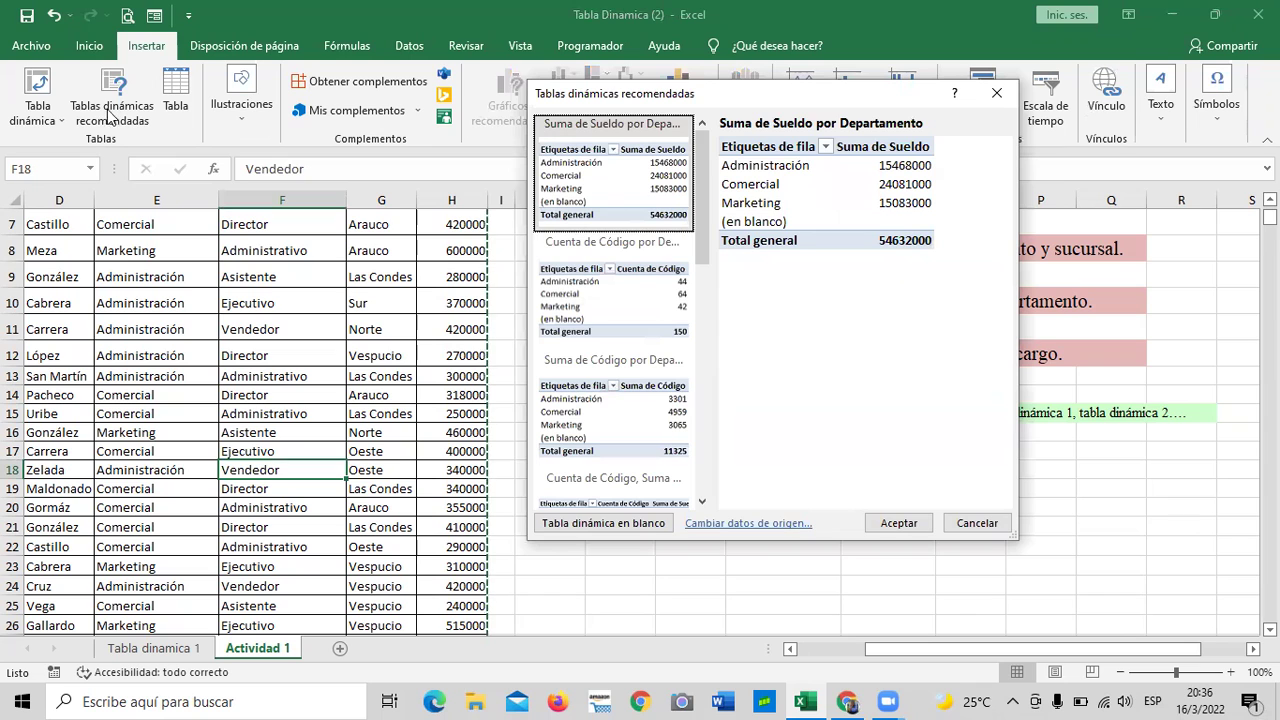
drag(746, 101, 698, 111)
click(585, 533)
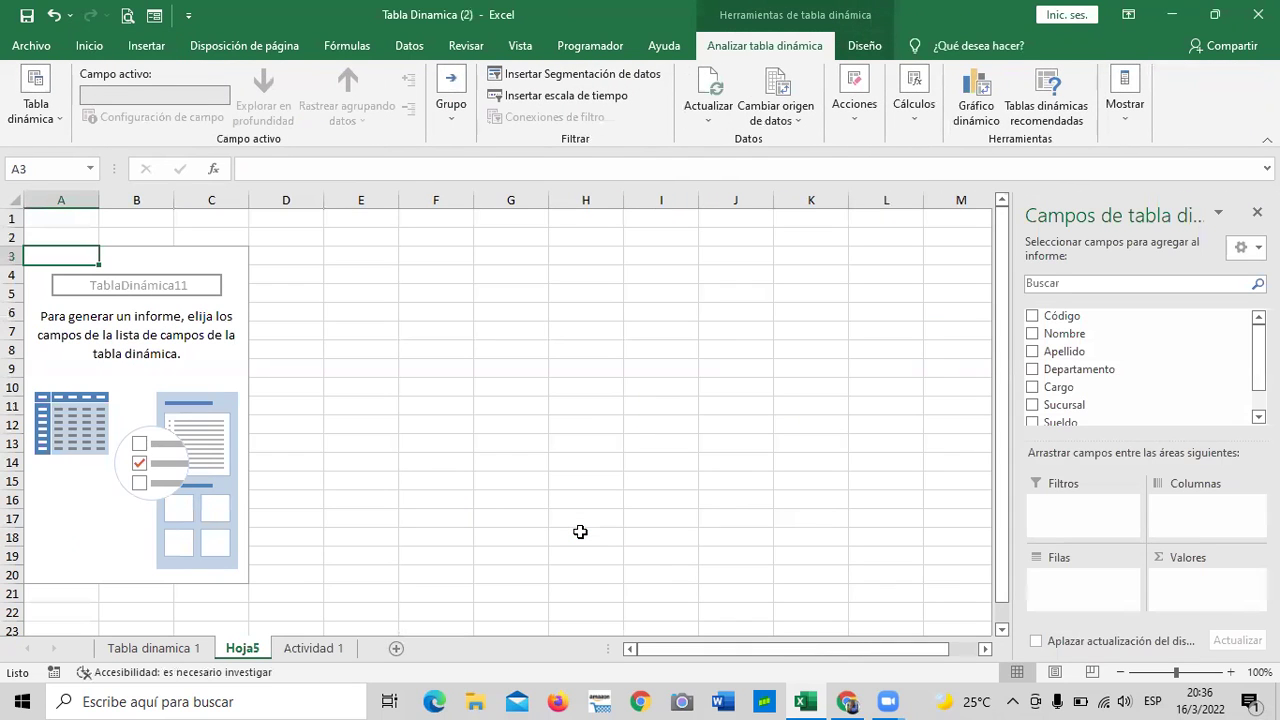
Rename the new pivot table's sheet as Tabla dinamica.
right_click(251, 651)
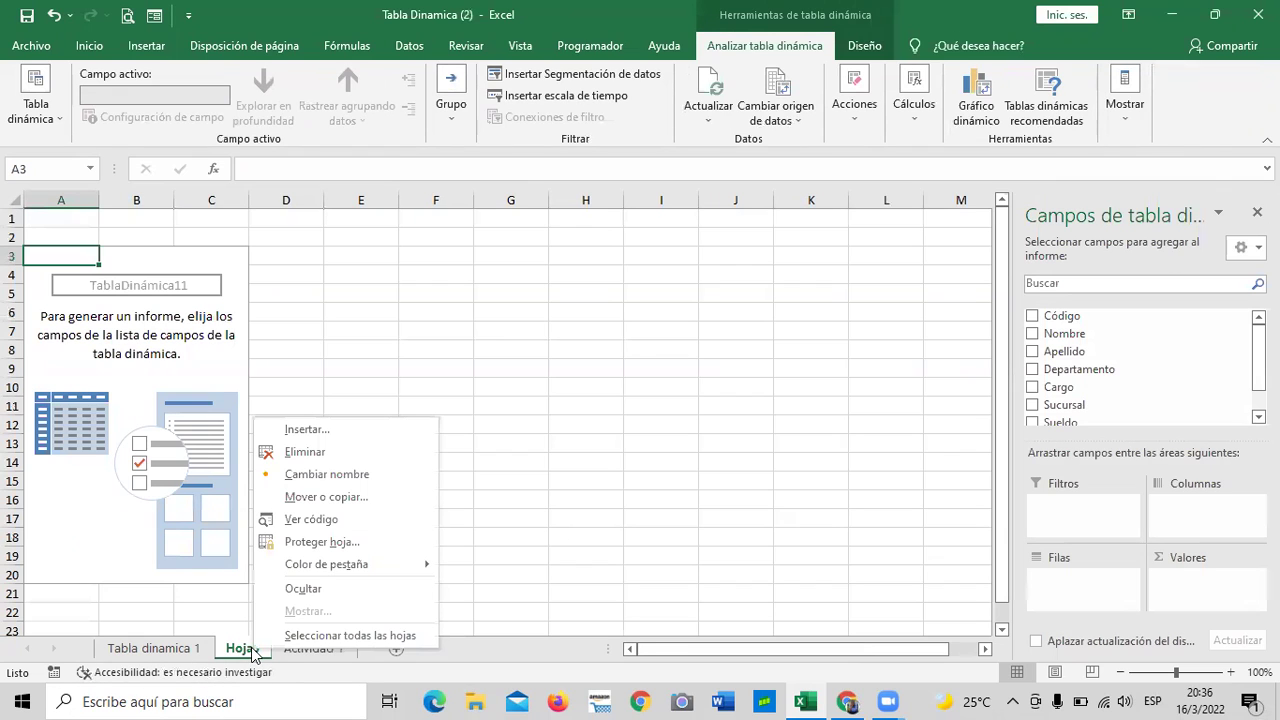
click(352, 477)
text(T)
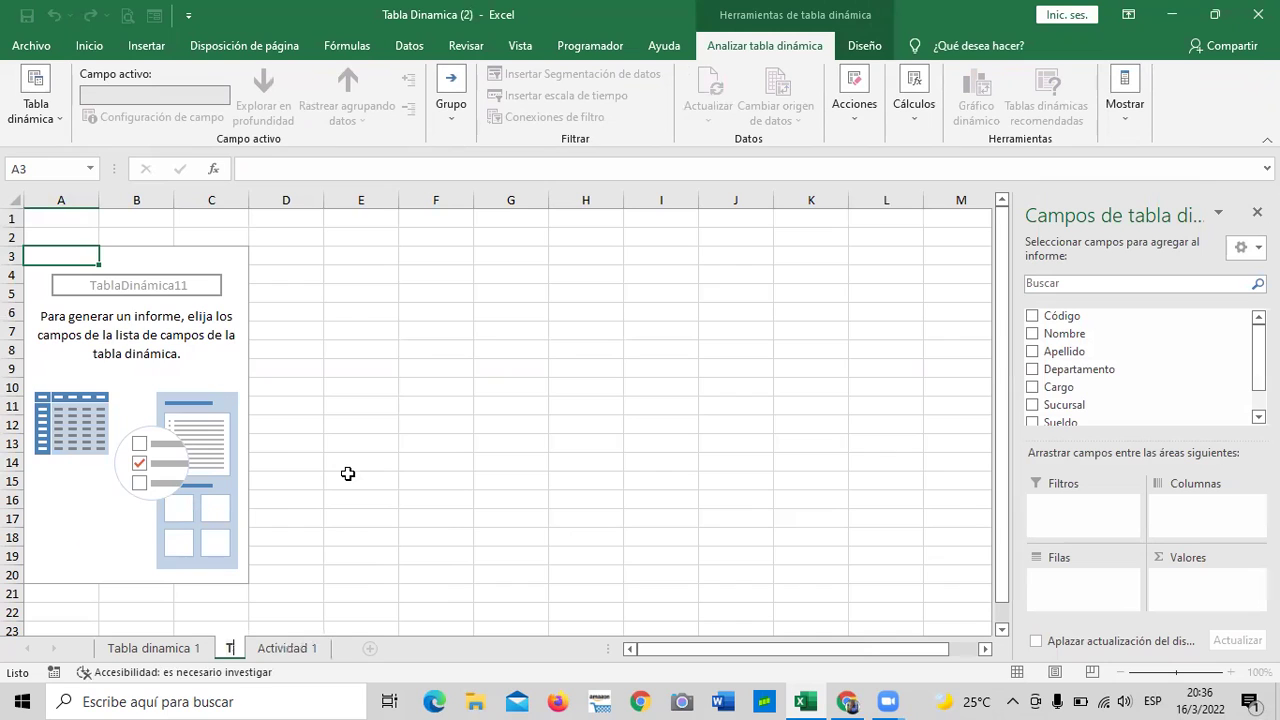
text(abla)
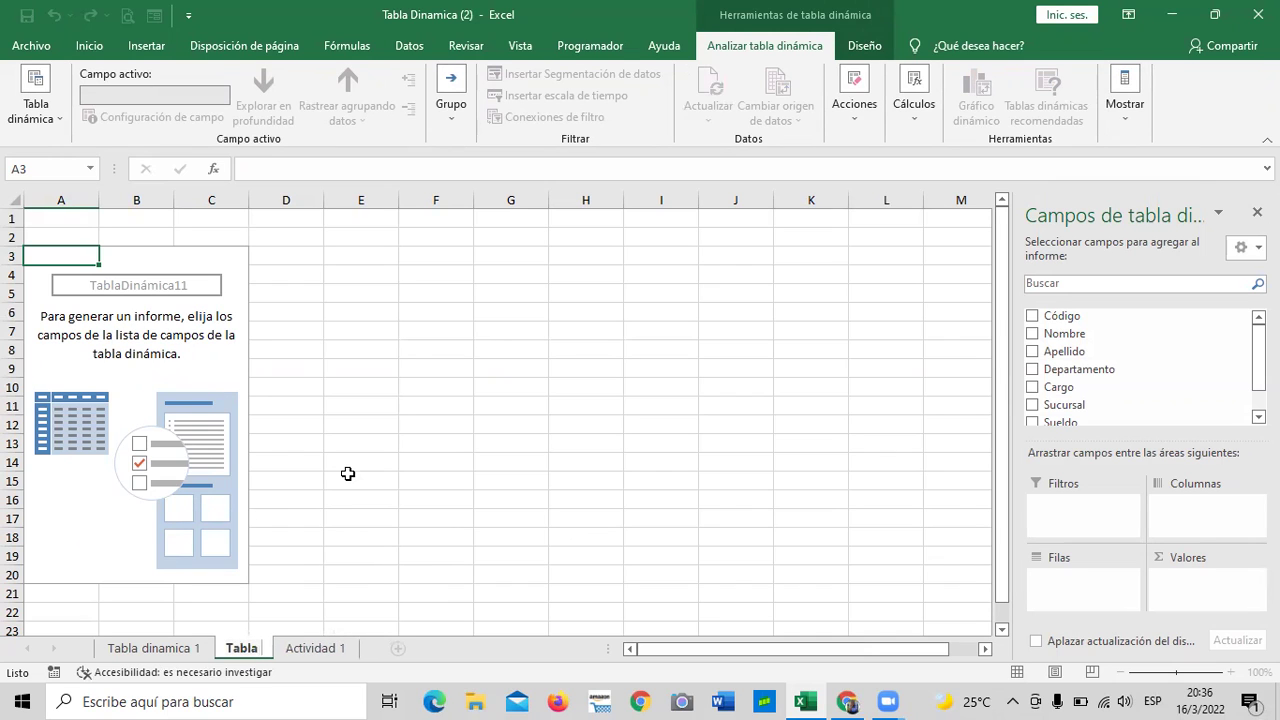
text( dinamica)
key(Return)
click(418, 412)
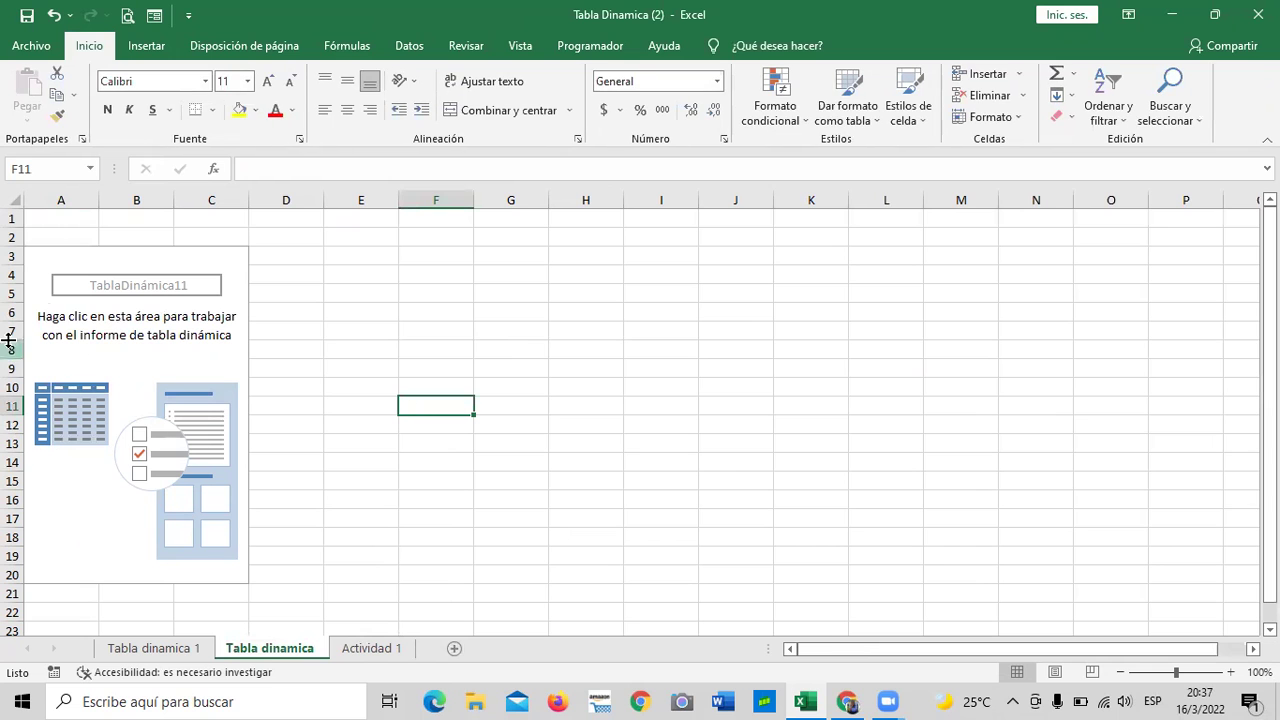
Check the exercise list on the Actividad 1 sheet and rename the blank pivot table's sheet as Tabla dinamica 3.
click(188, 271)
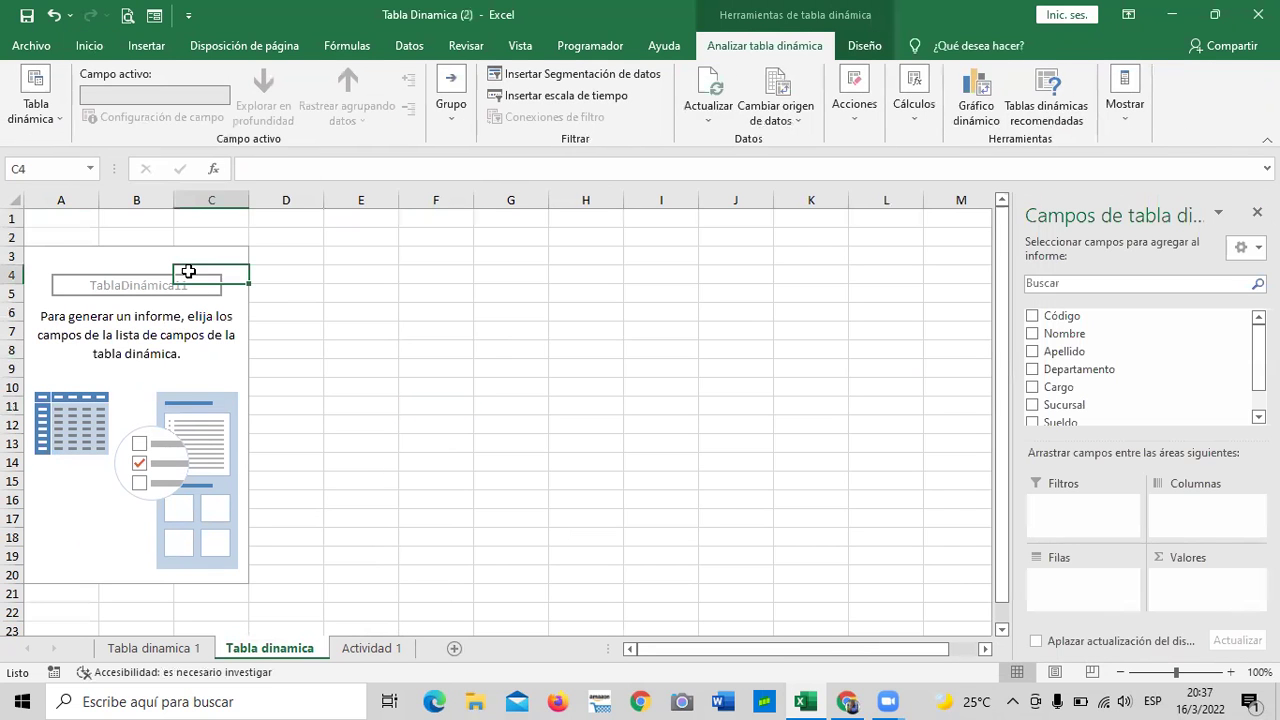
click(373, 650)
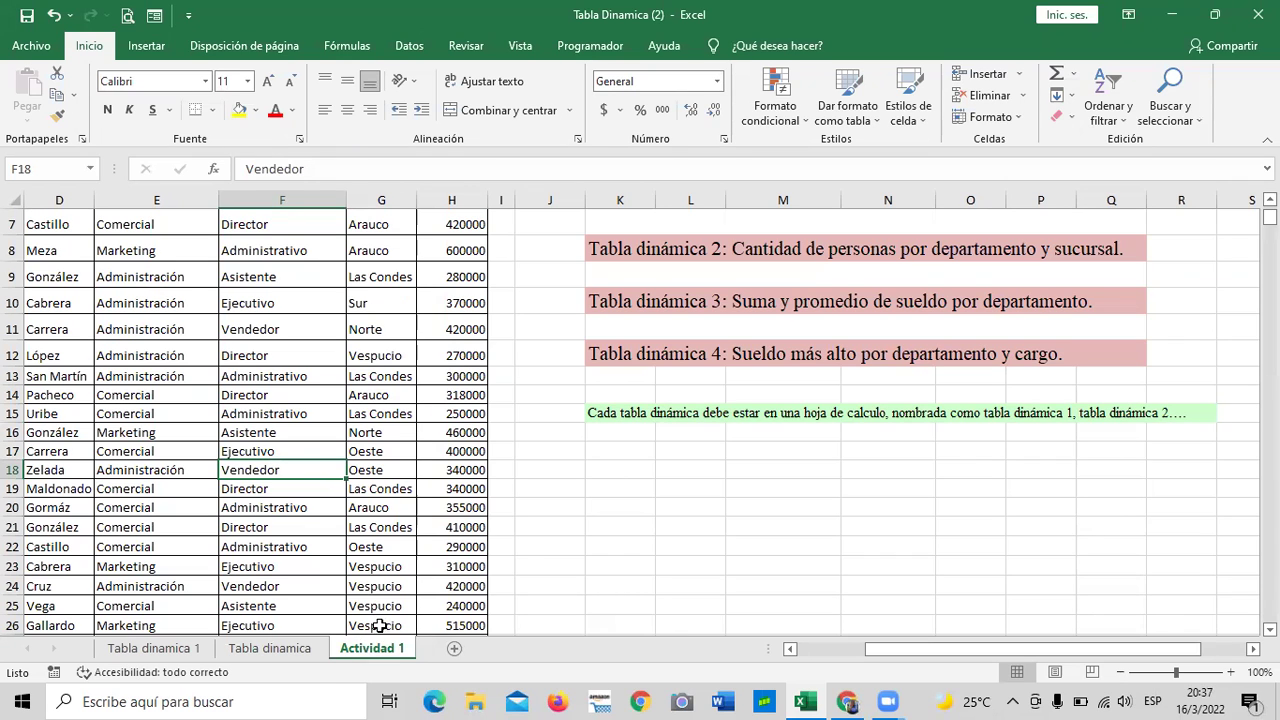
click(270, 648)
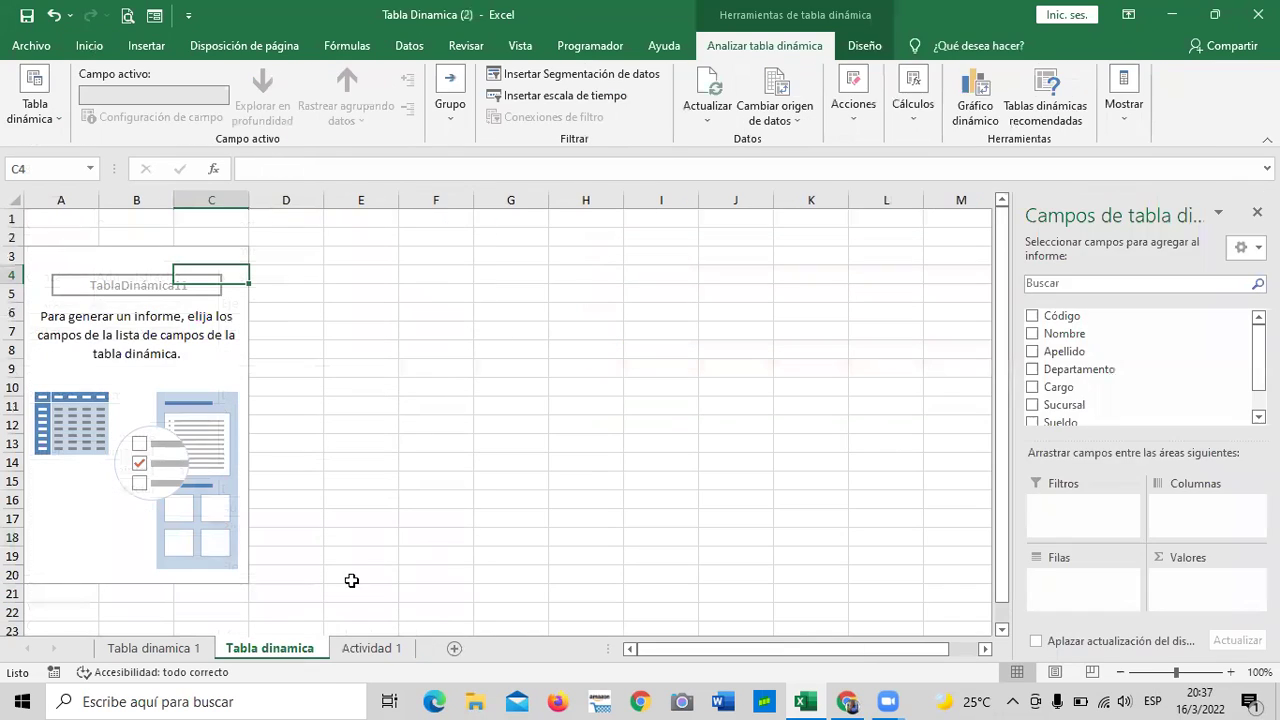
right_click(312, 648)
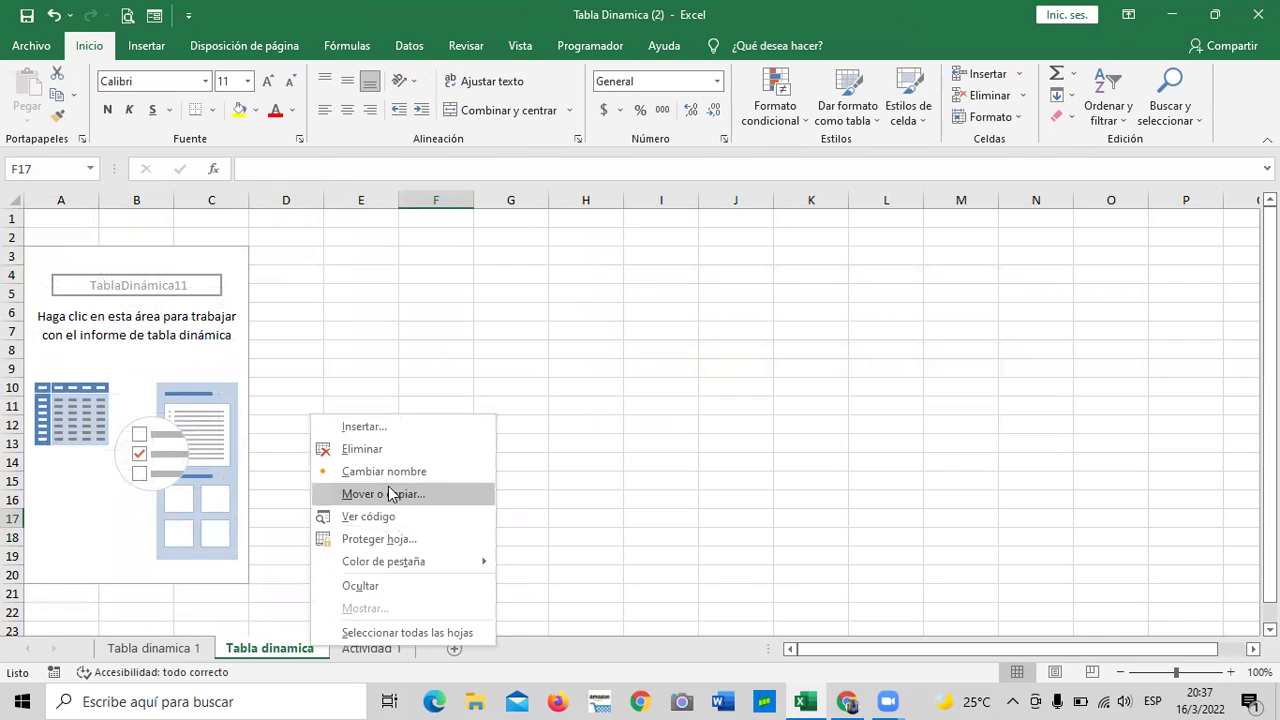
key(Escape)
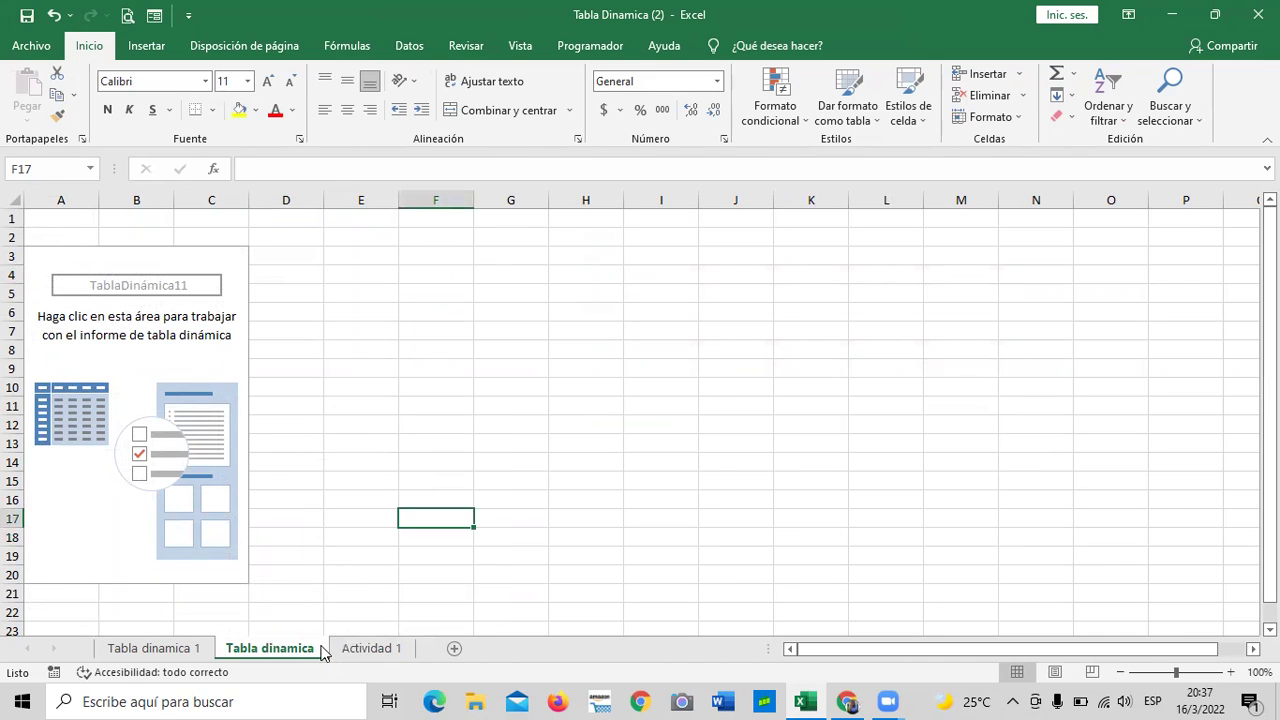
right_click(312, 650)
click(380, 470)
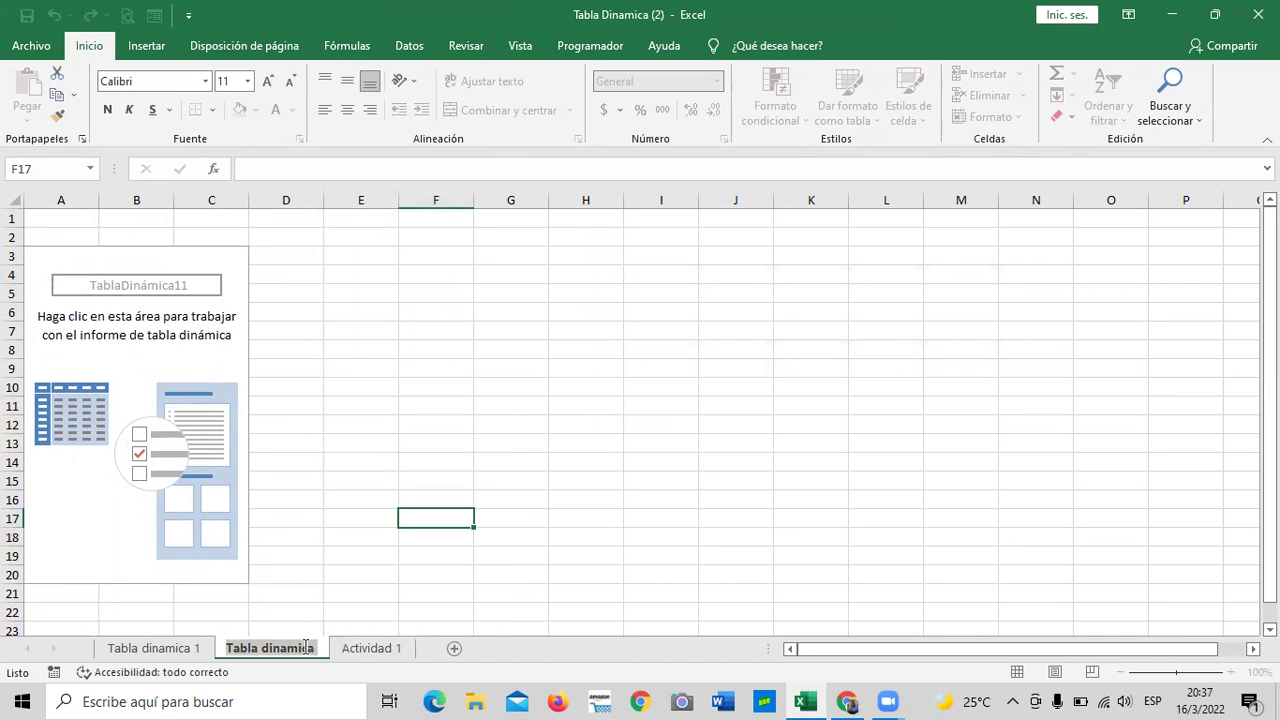
key(BackSpace)
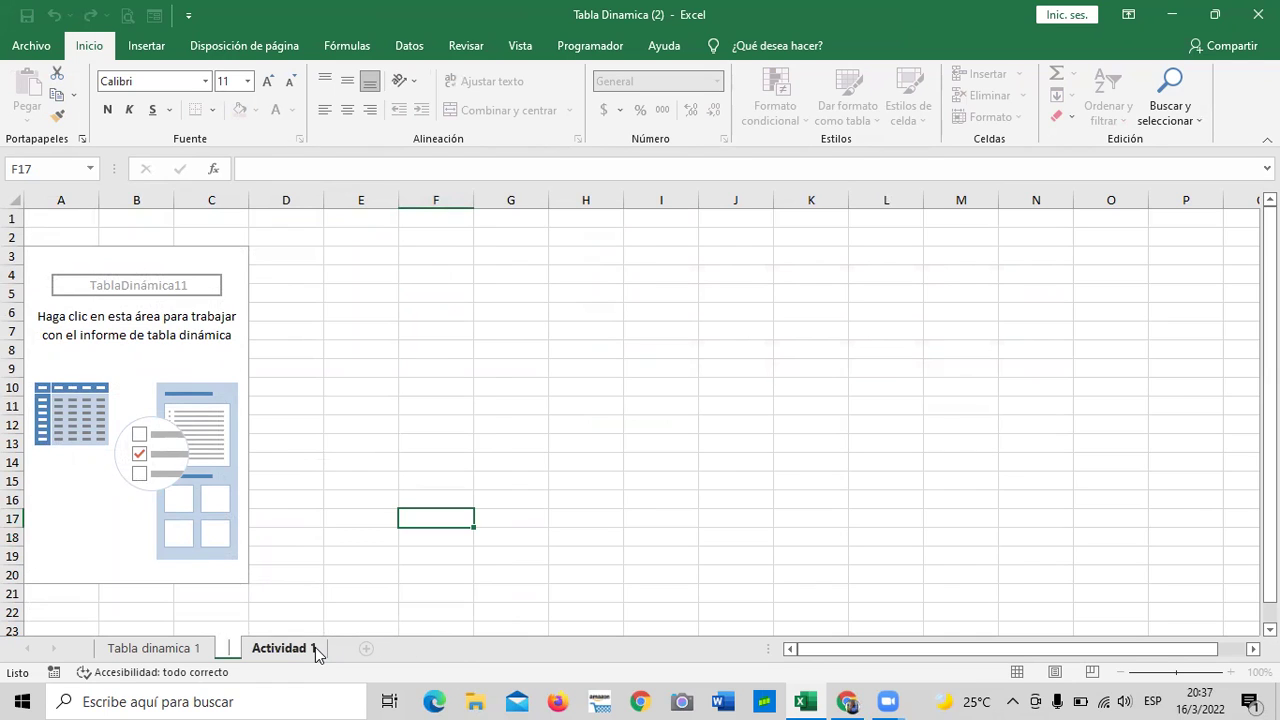
text(Tabl)
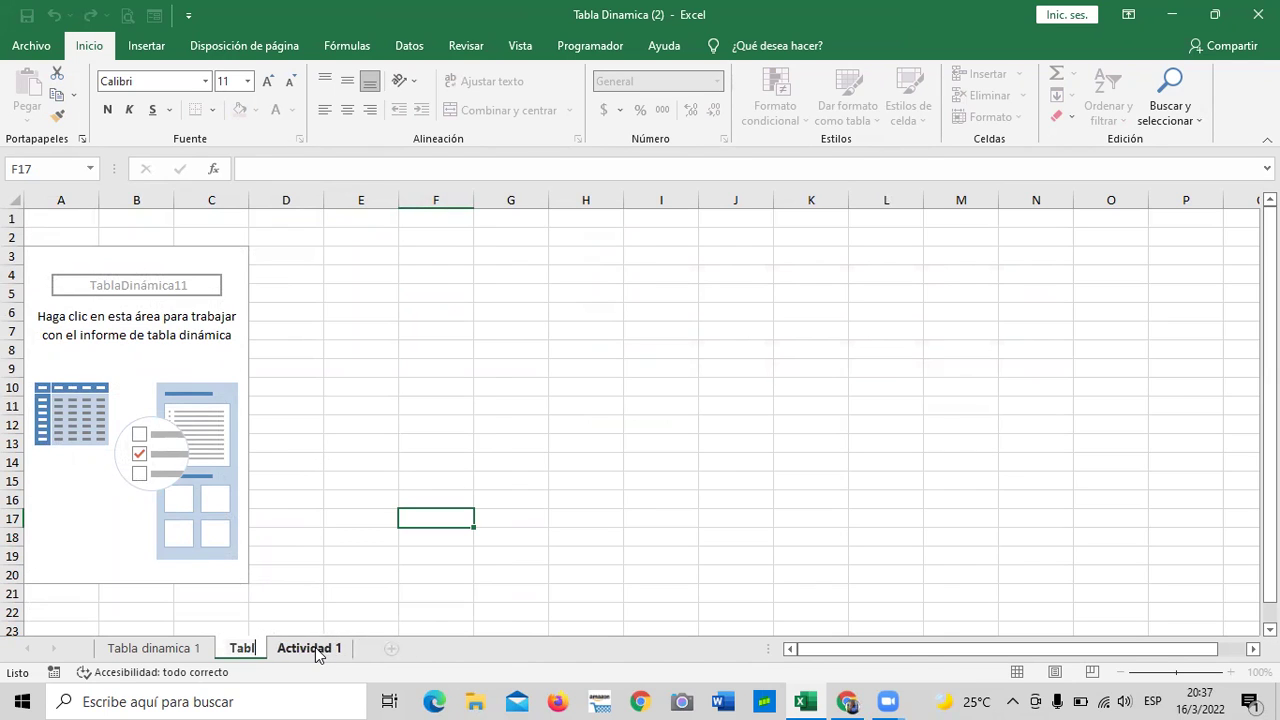
text(a dinamica)
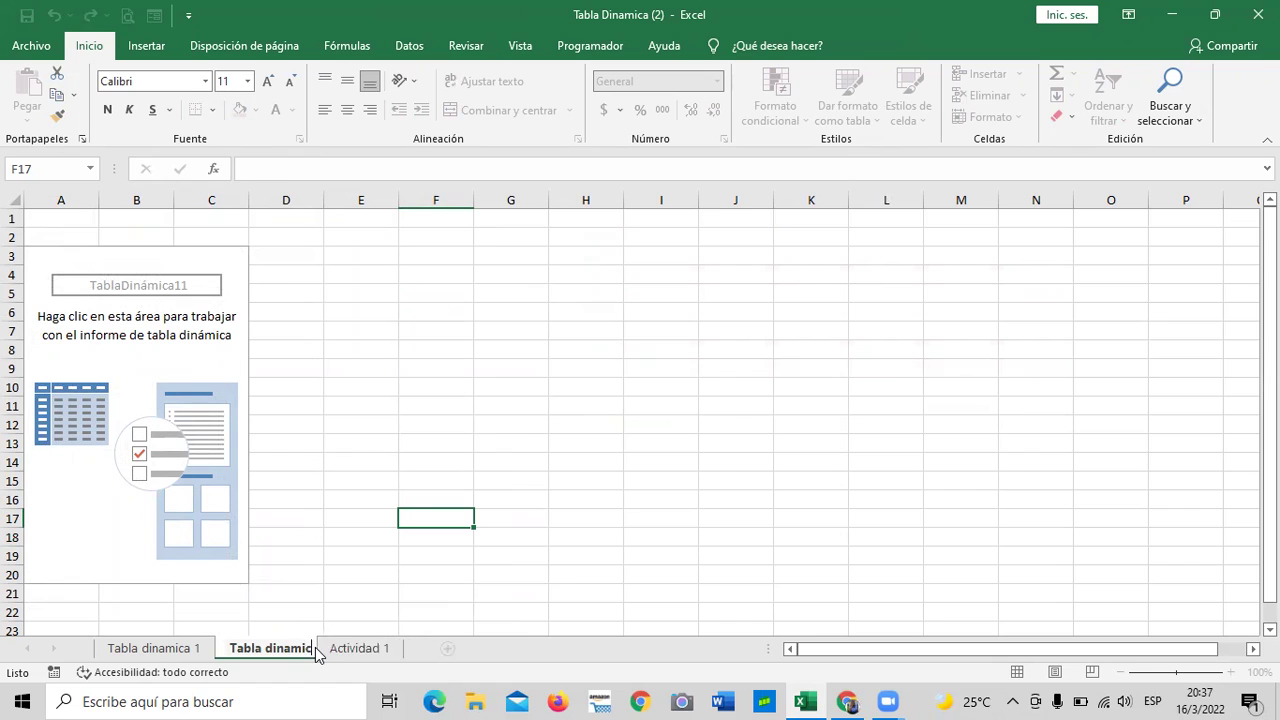
text( 3)
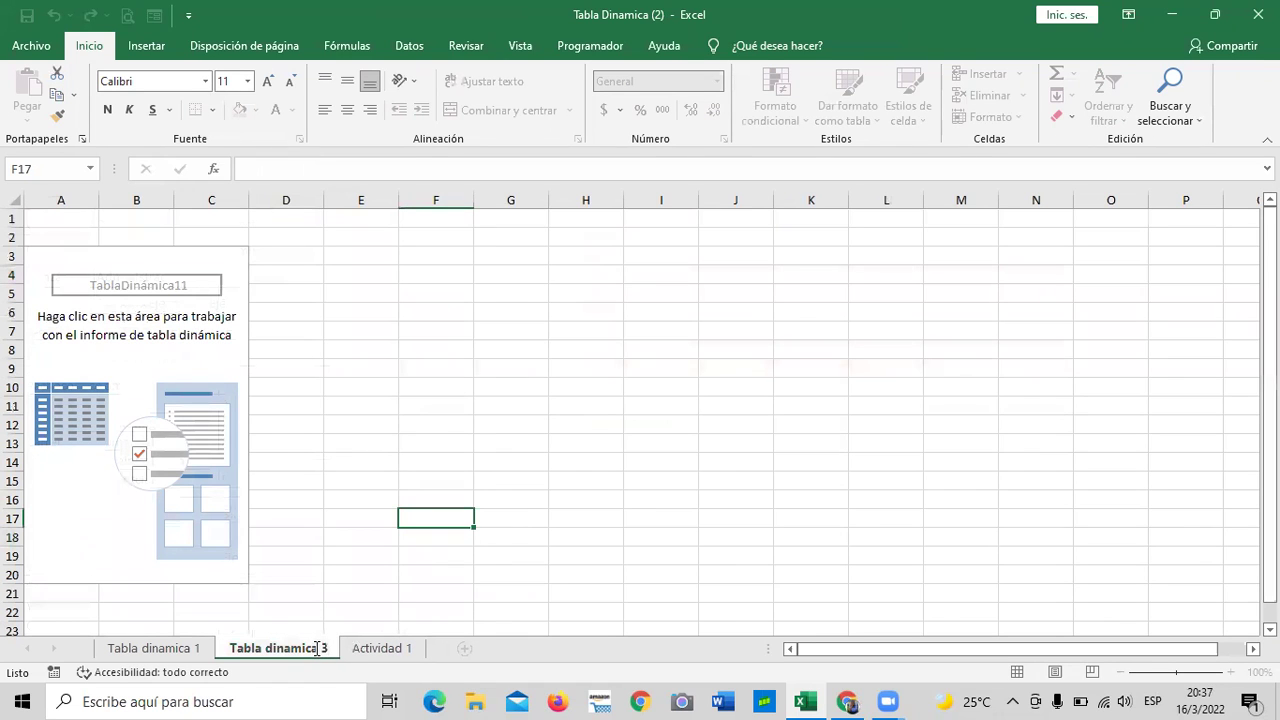
key(Return)
click(391, 409)
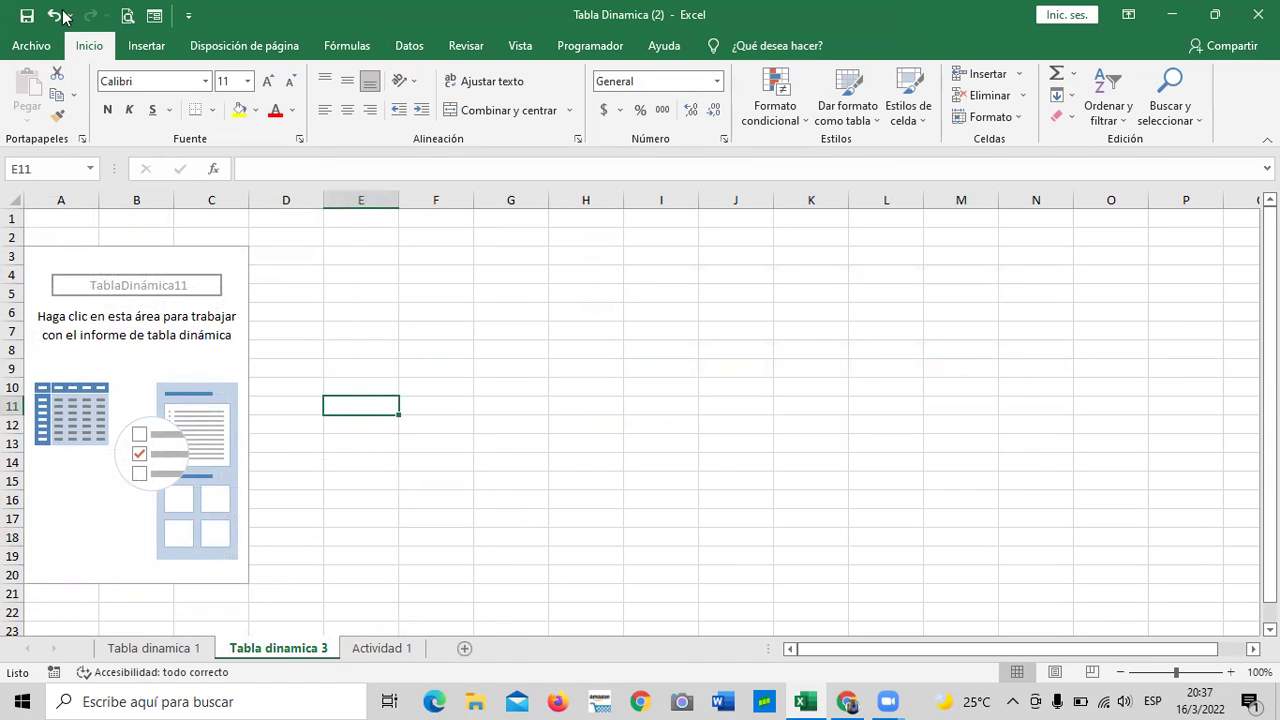
Add Departamento to the blank pivot table and move it from the row area to the column area.
click(201, 289)
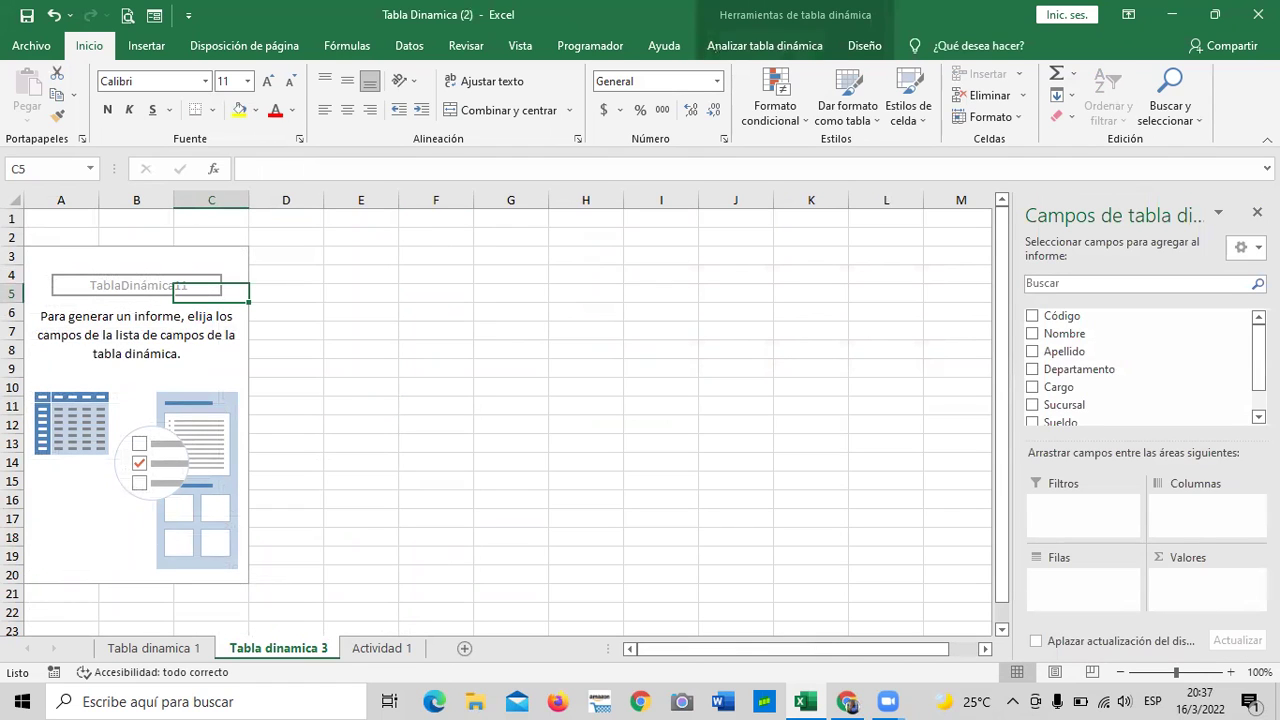
scroll(1183, 329, down, 1)
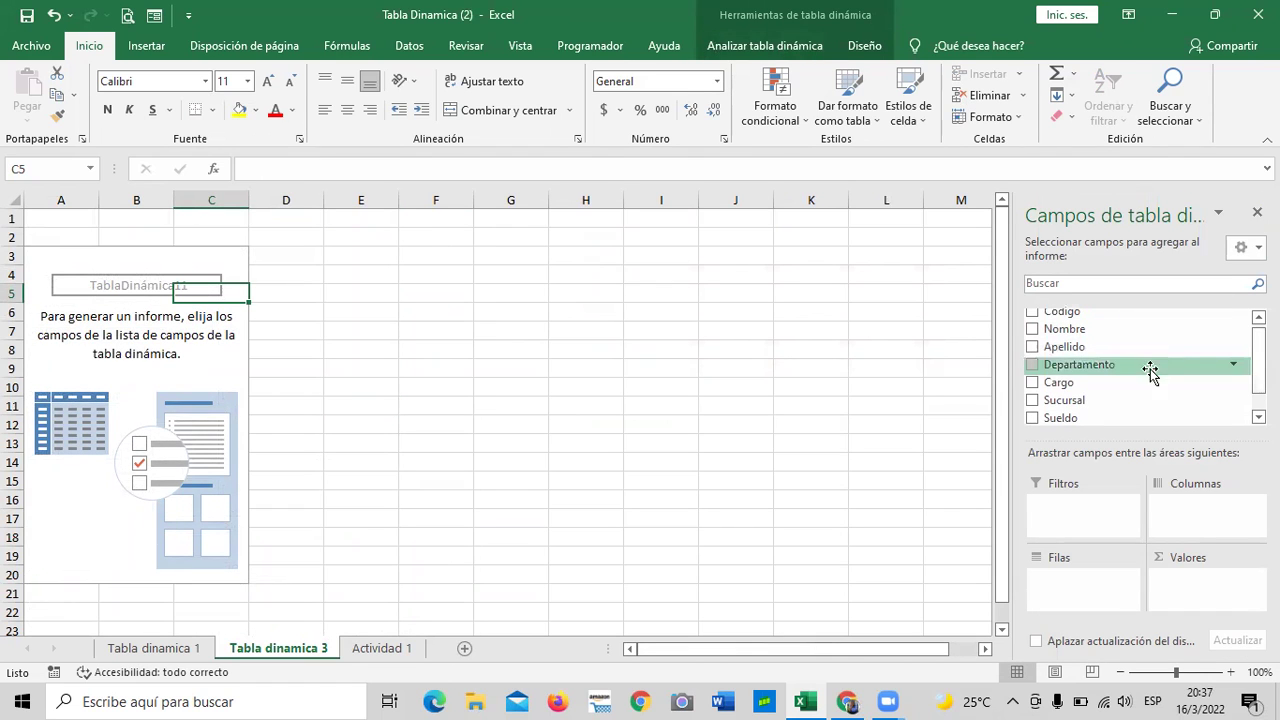
click(1033, 366)
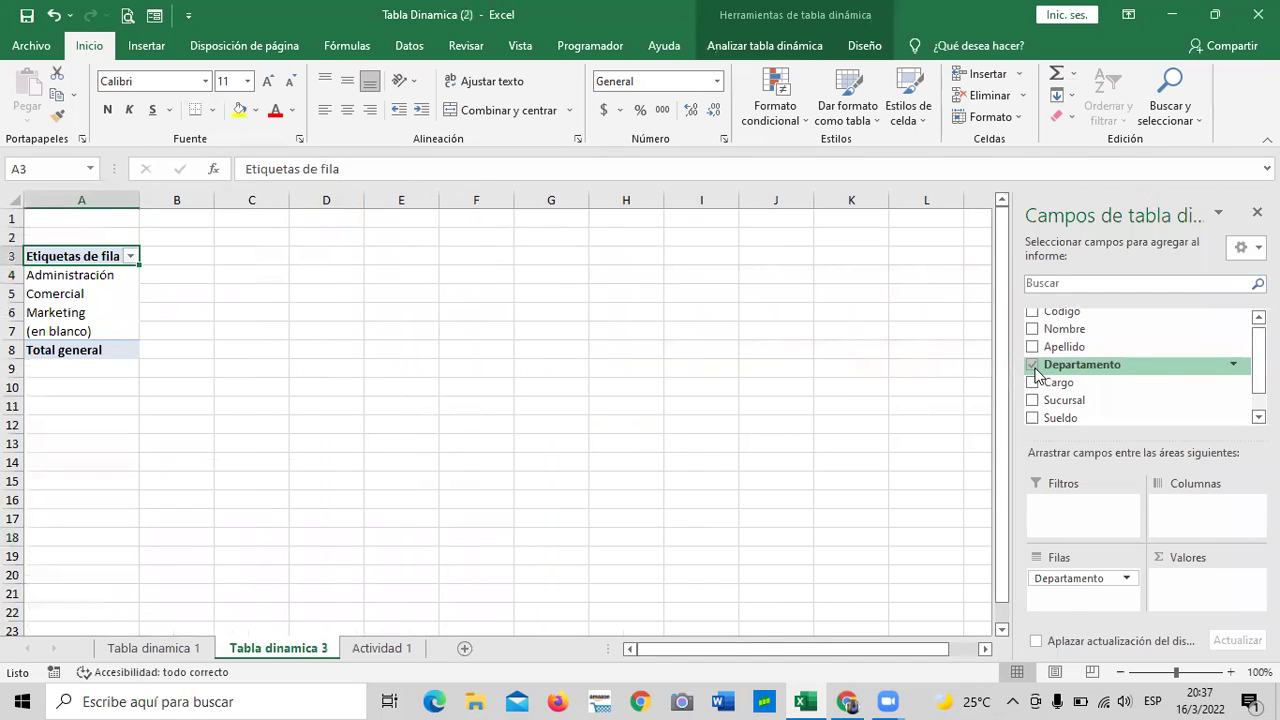
drag(1036, 578, 1193, 515)
click(330, 365)
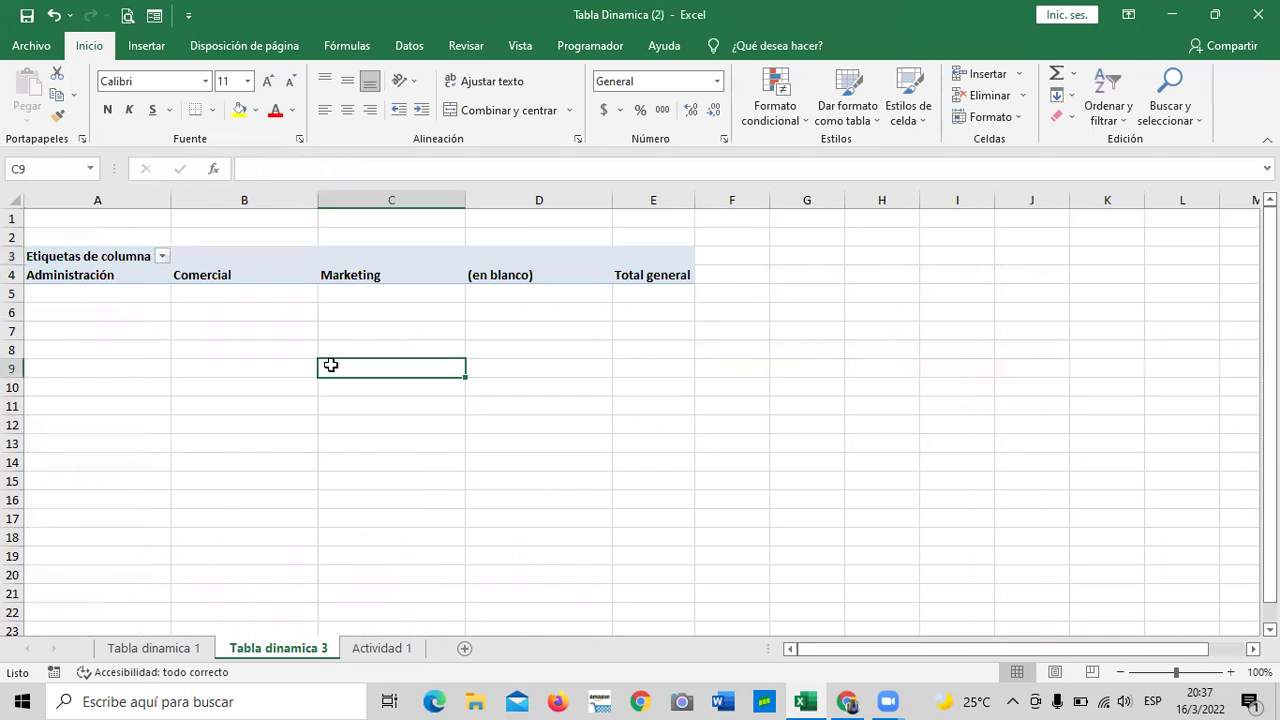
click(250, 262)
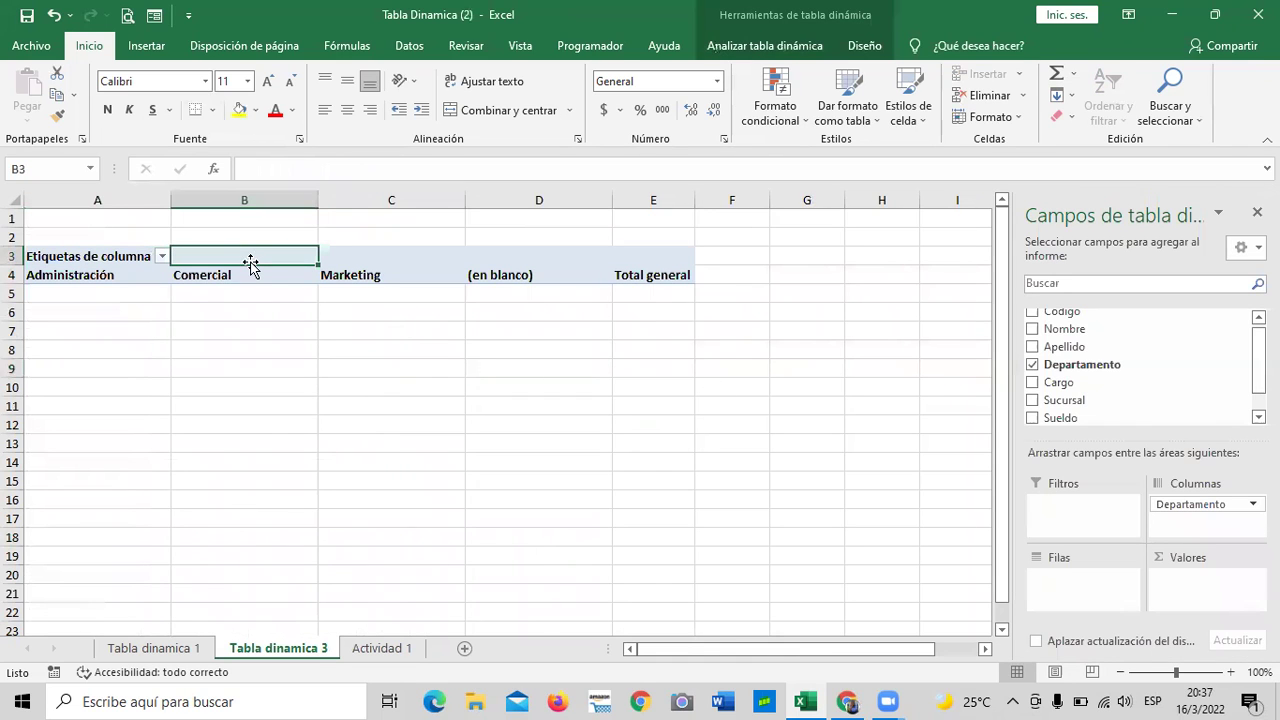
Add Sueldo as a summed value and move Departamento back to the pivot table's rows.
click(380, 648)
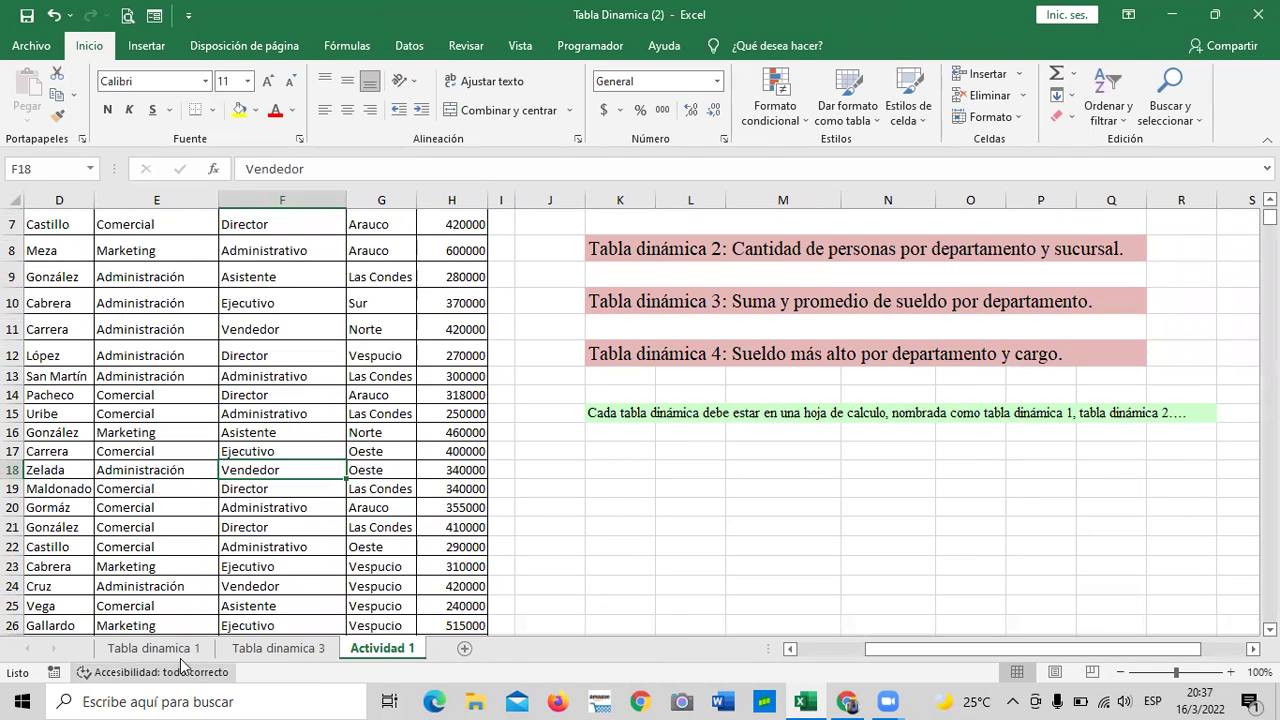
click(270, 652)
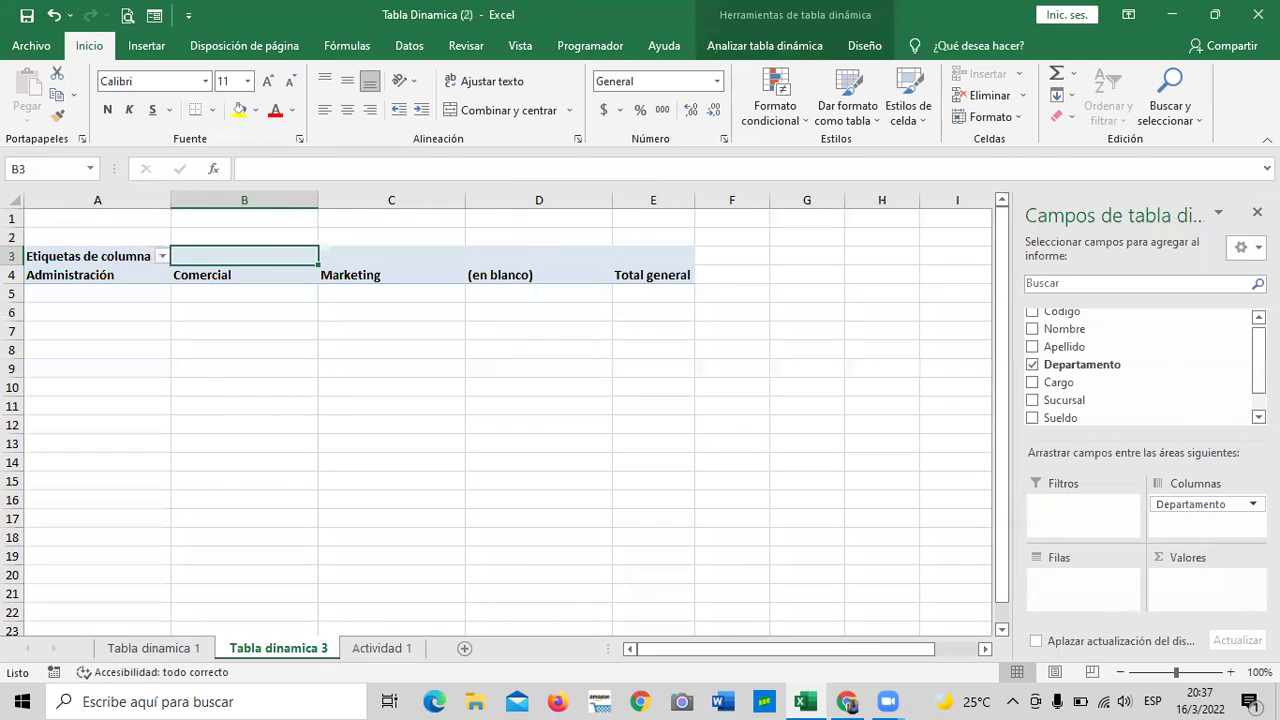
scroll(1231, 385, down, 1)
click(1032, 391)
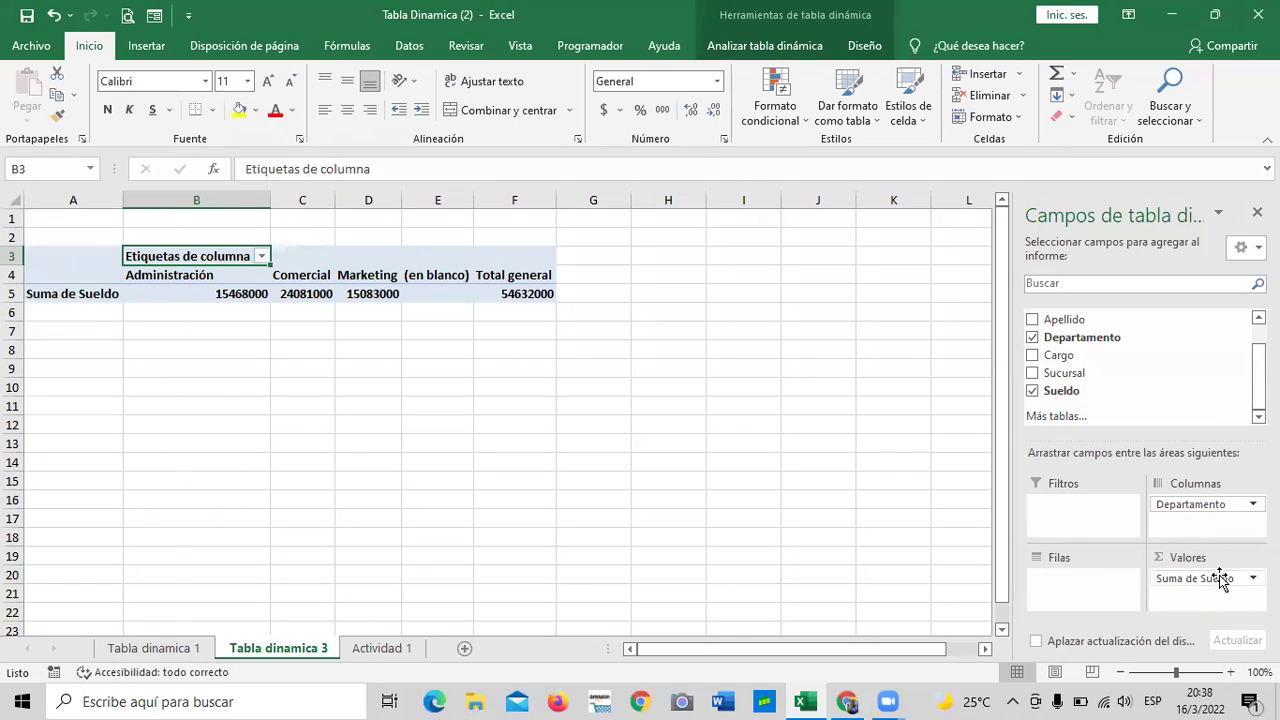
drag(1214, 505, 1077, 583)
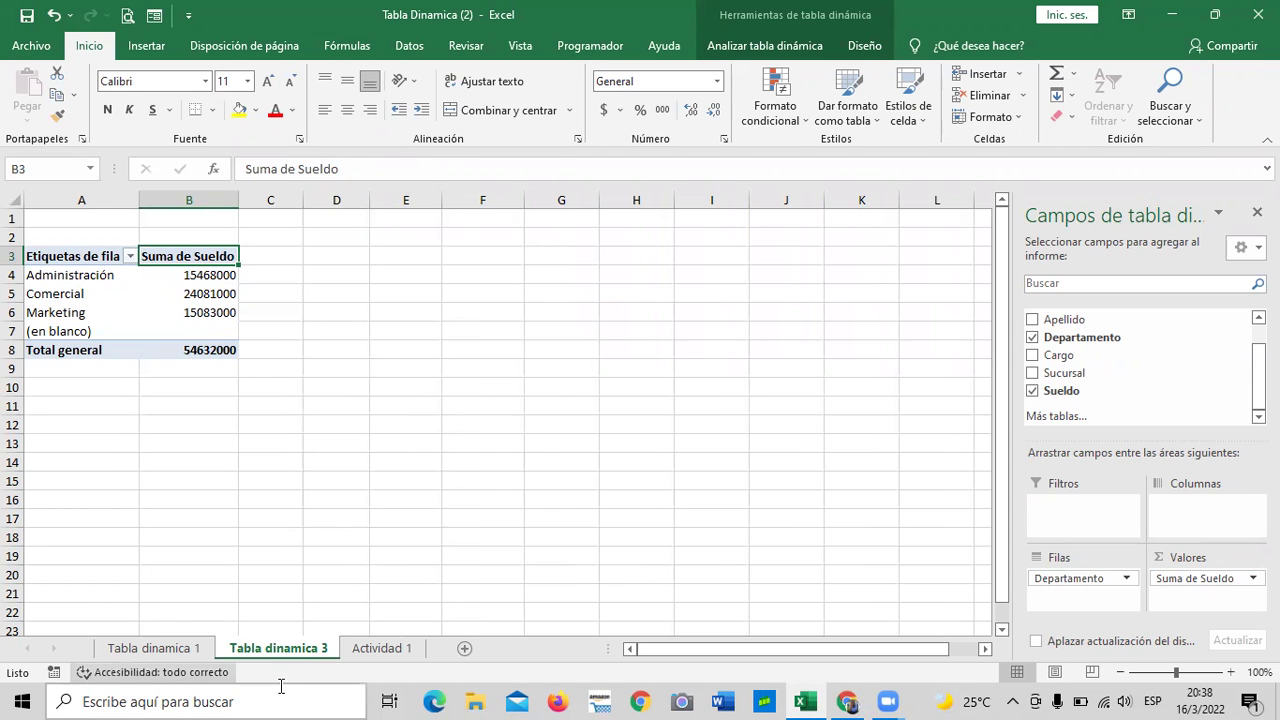
Review the Tabla dinámica 3 requirement on the Actividad 1 sheet and select Administración's Sueldo sum in the pivot table.
click(378, 648)
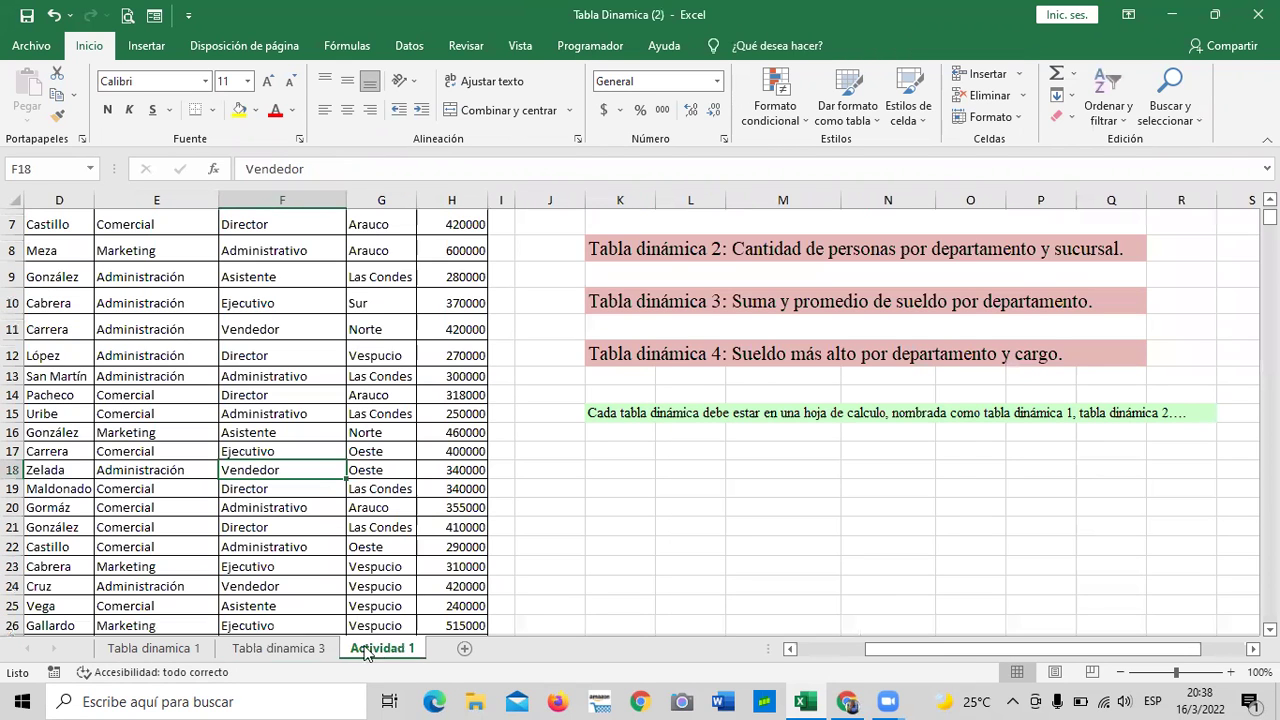
click(838, 303)
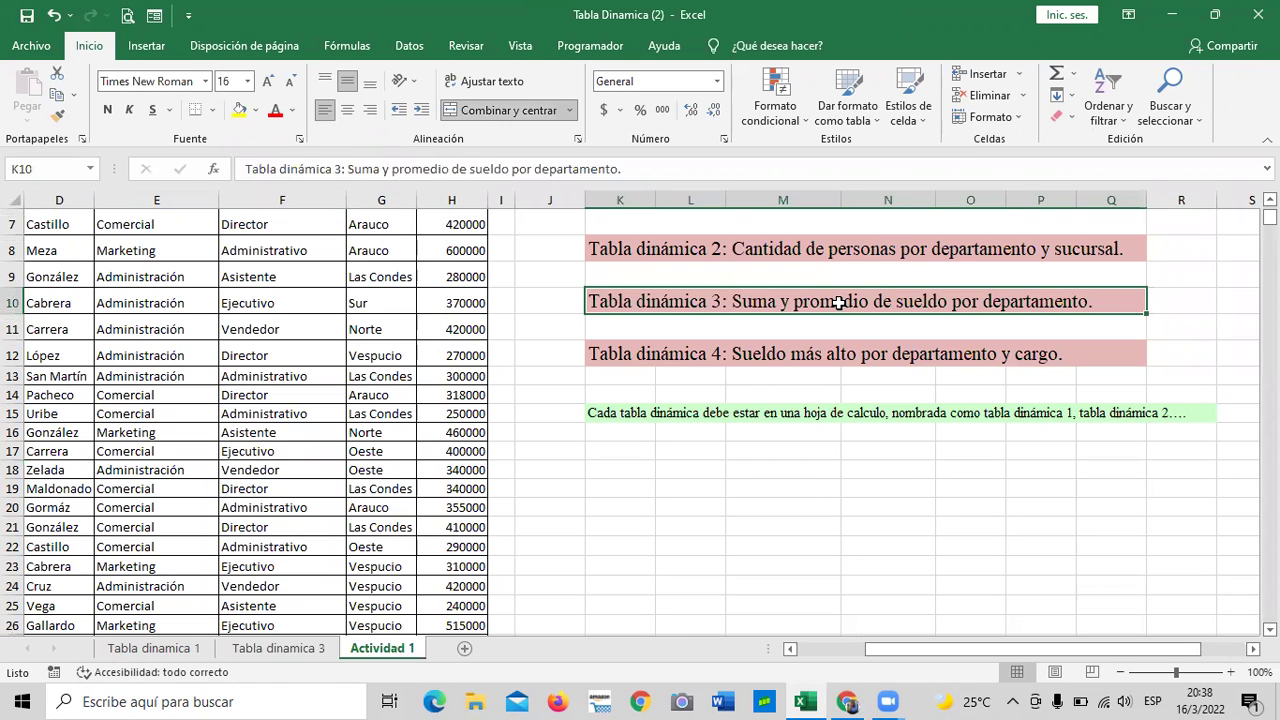
click(290, 648)
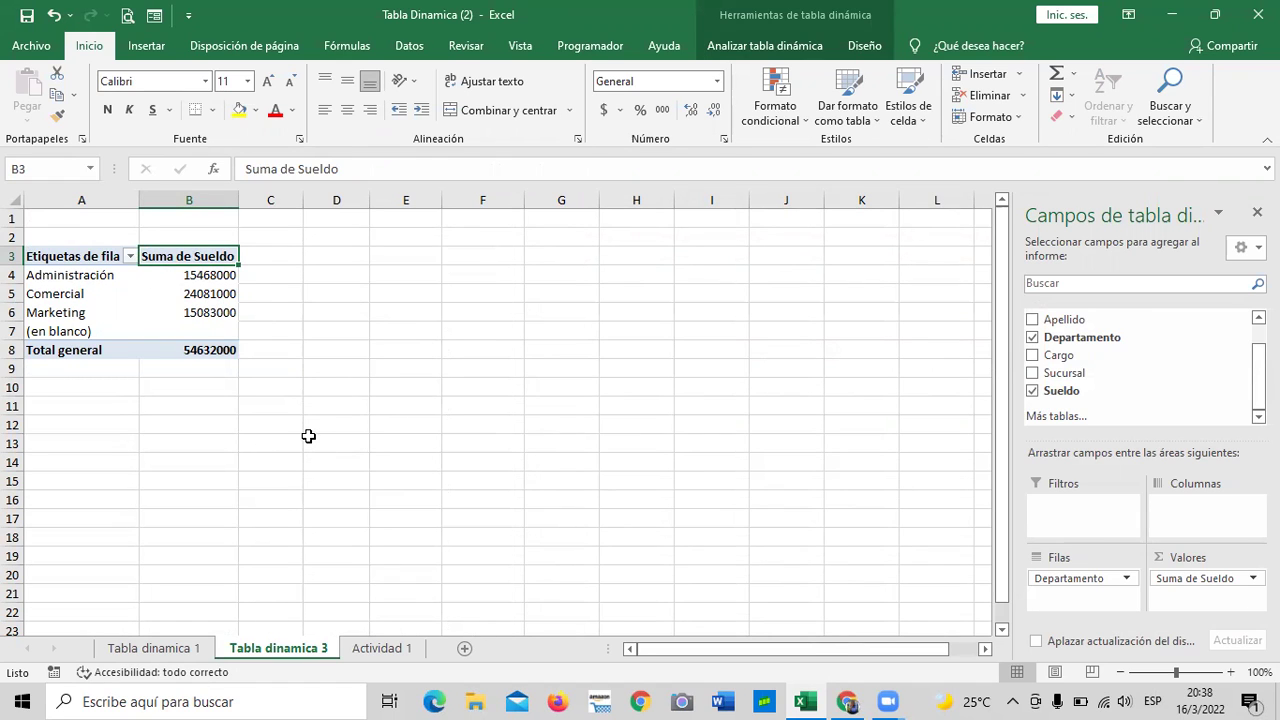
click(207, 275)
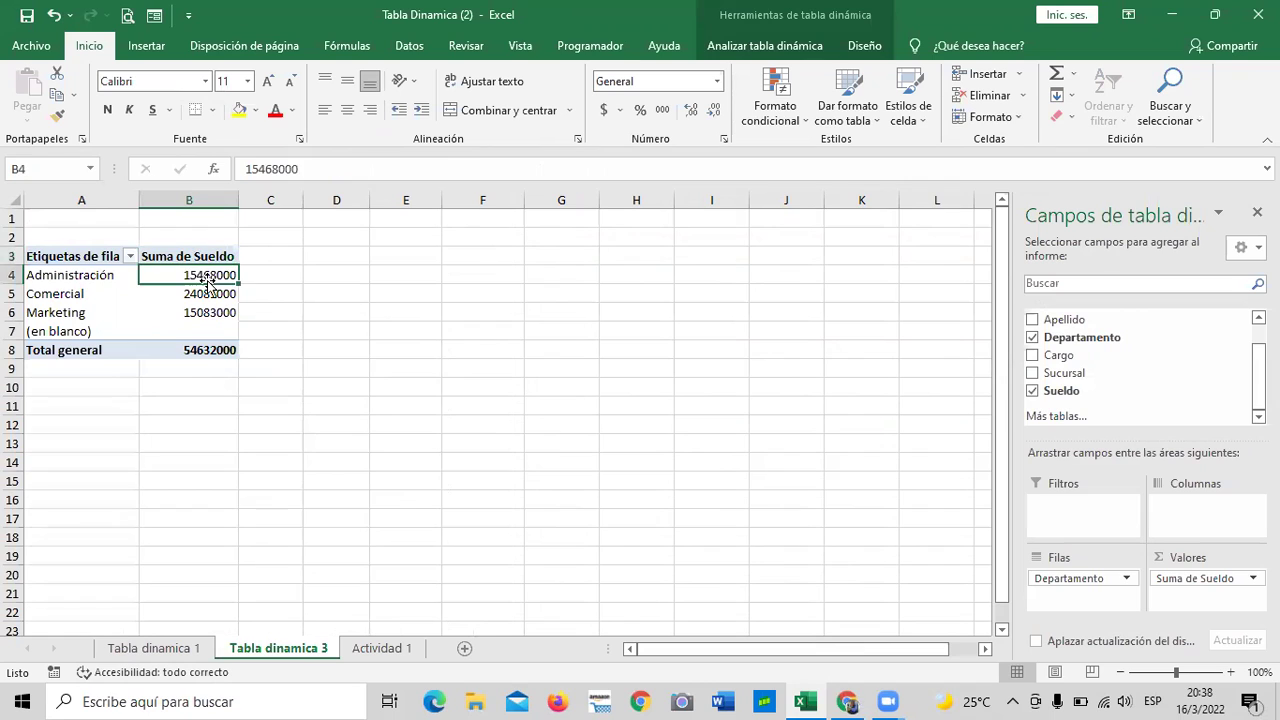
Check the Tabla dinámica 3 requirement on the Actividad 1 sheet against the Suma de Sueldo column in the pivot table.
click(207, 258)
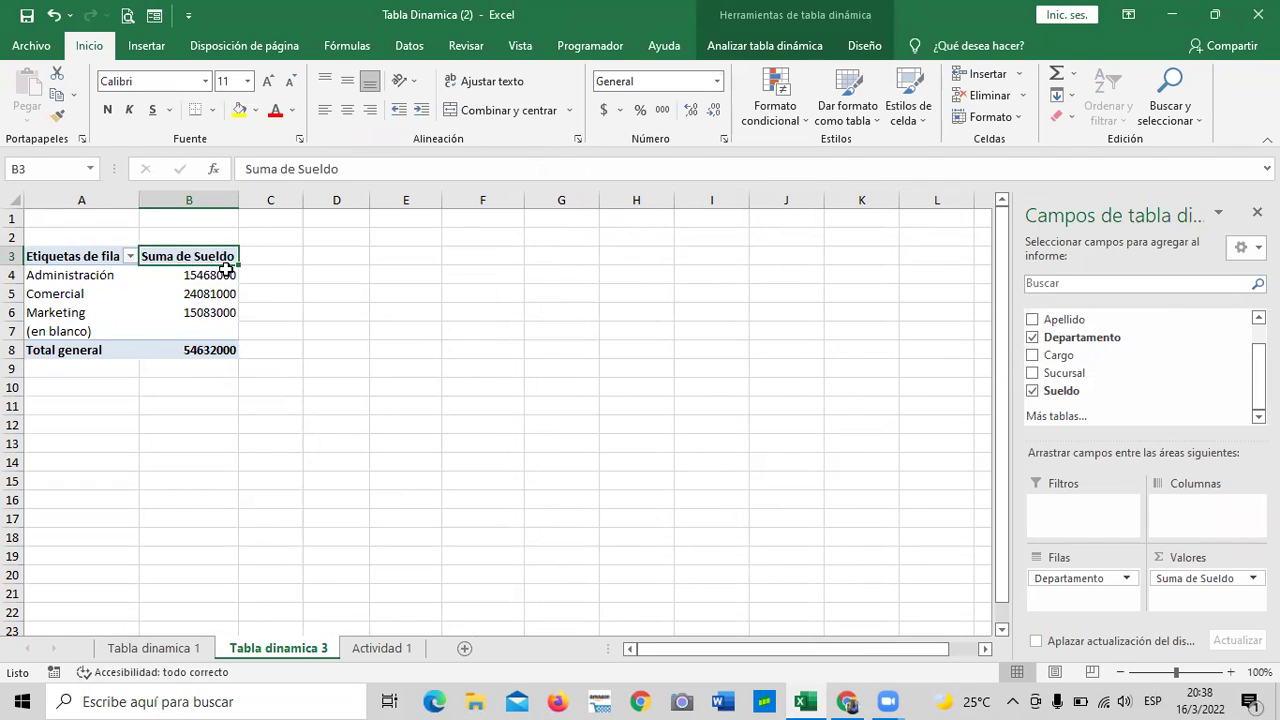
mouse_move(199, 313)
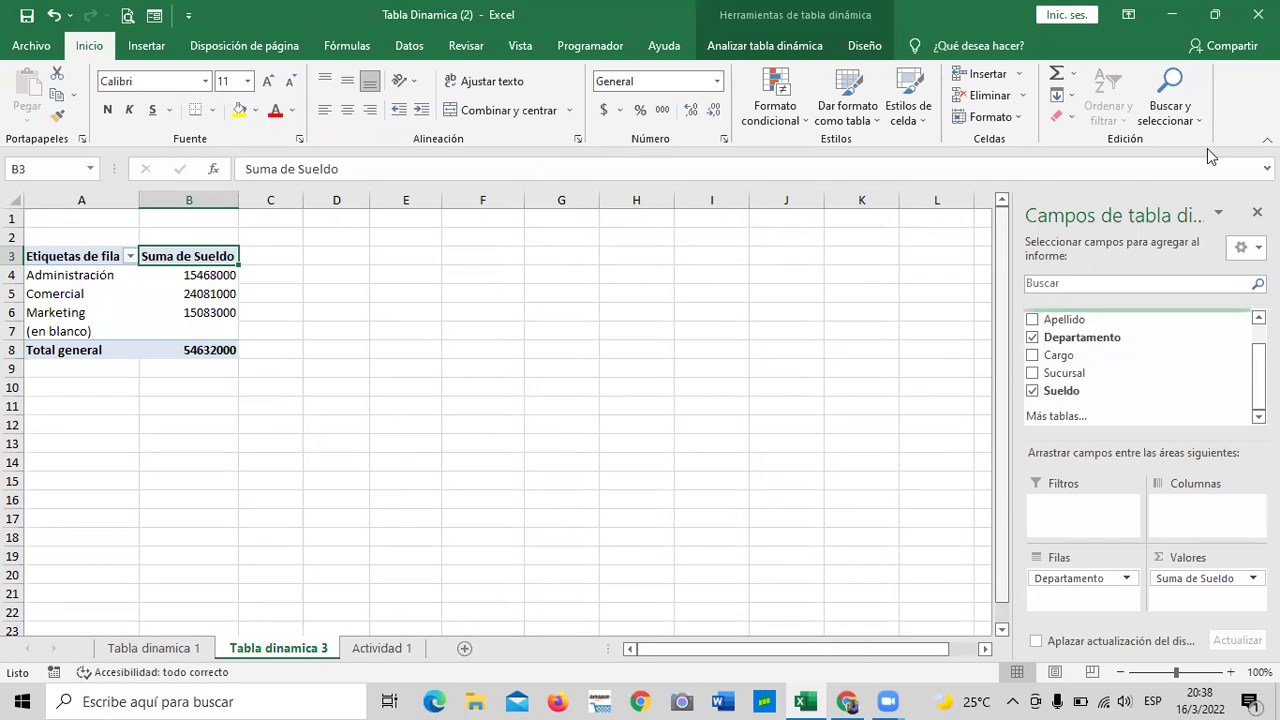
click(382, 648)
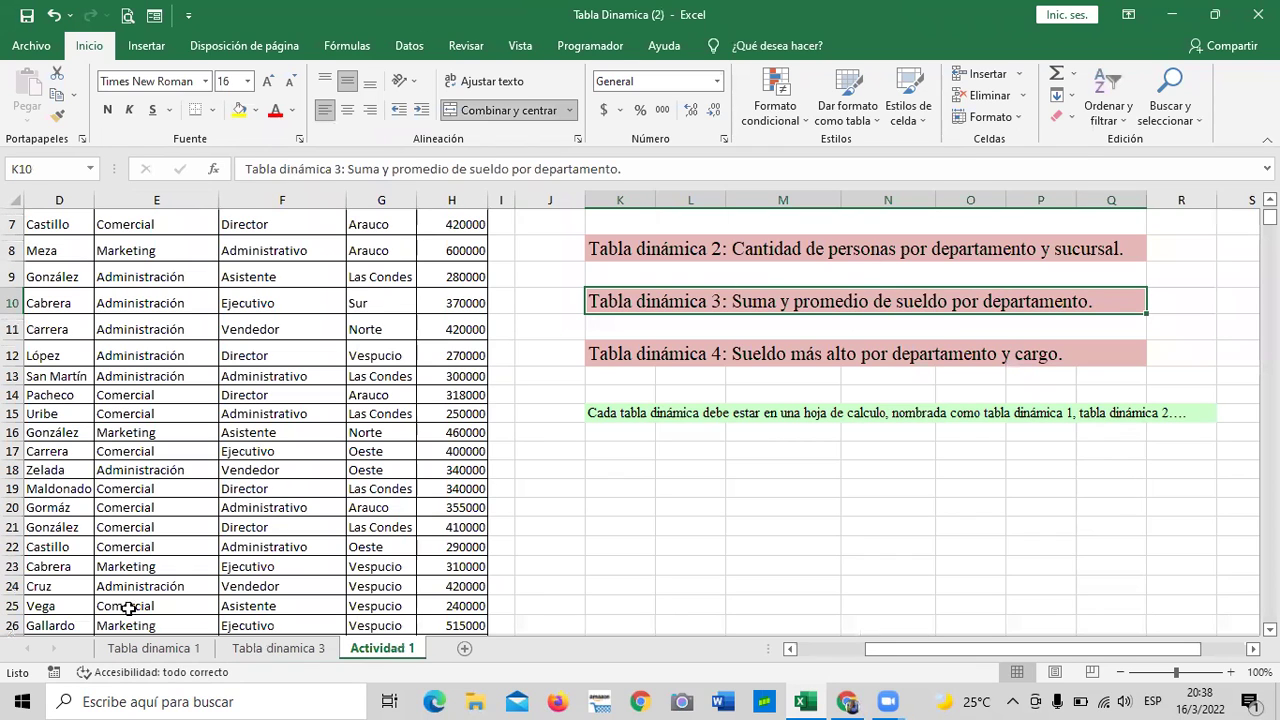
click(288, 649)
click(426, 420)
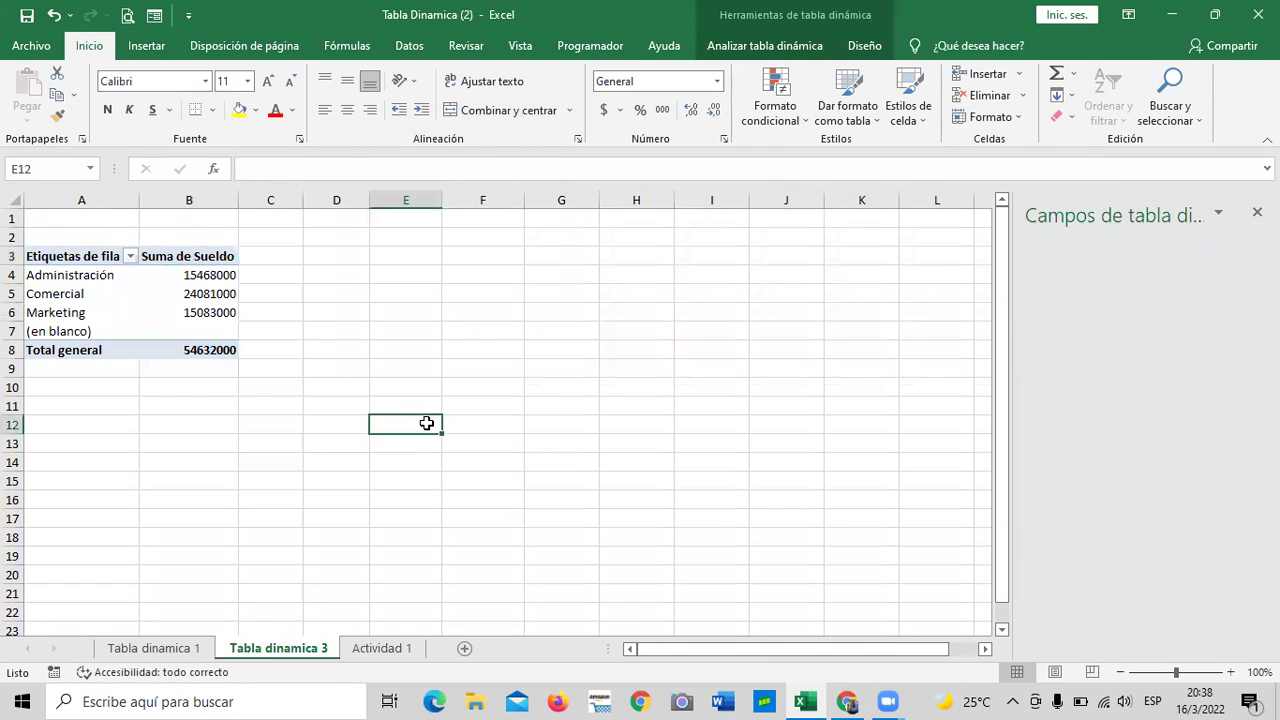
click(206, 294)
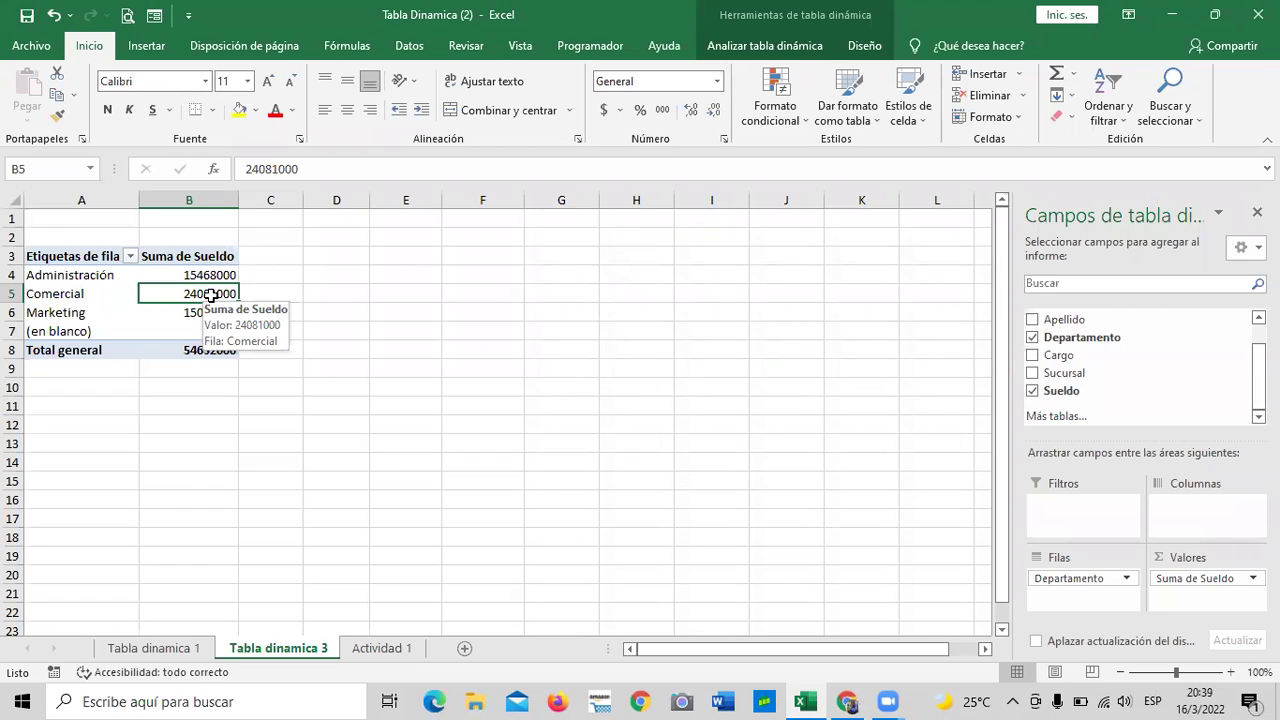
click(277, 422)
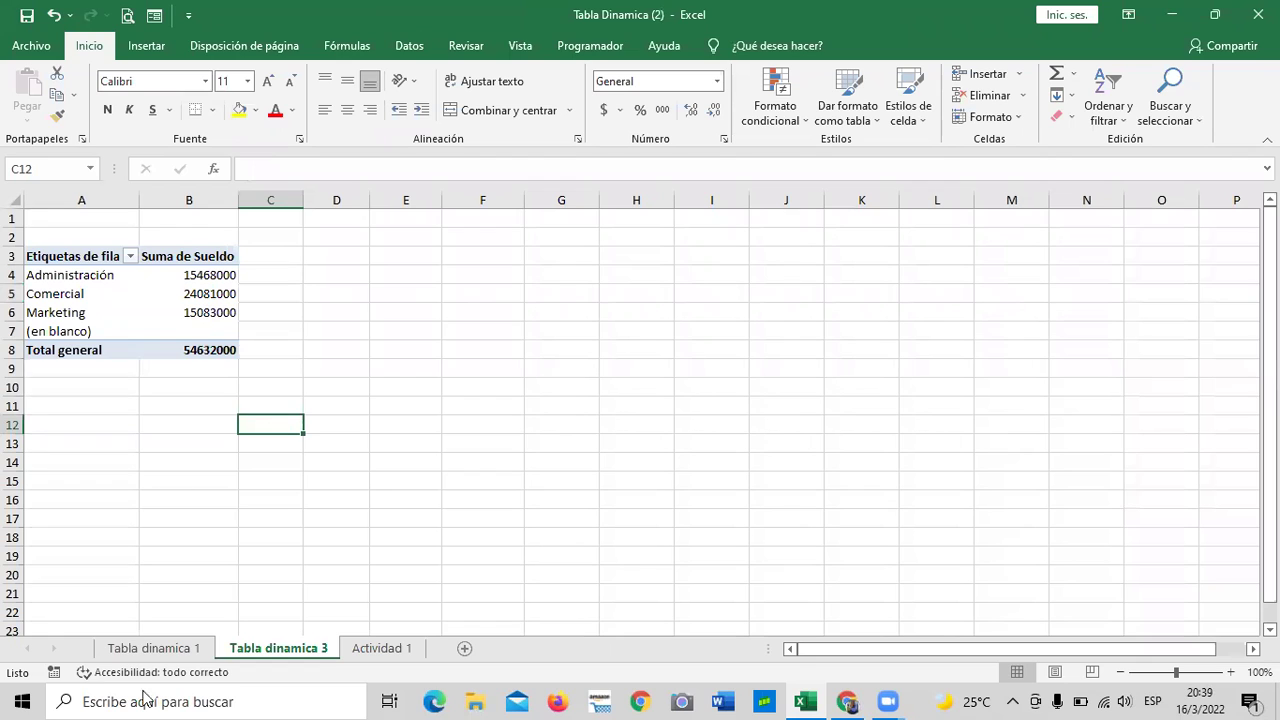
click(141, 300)
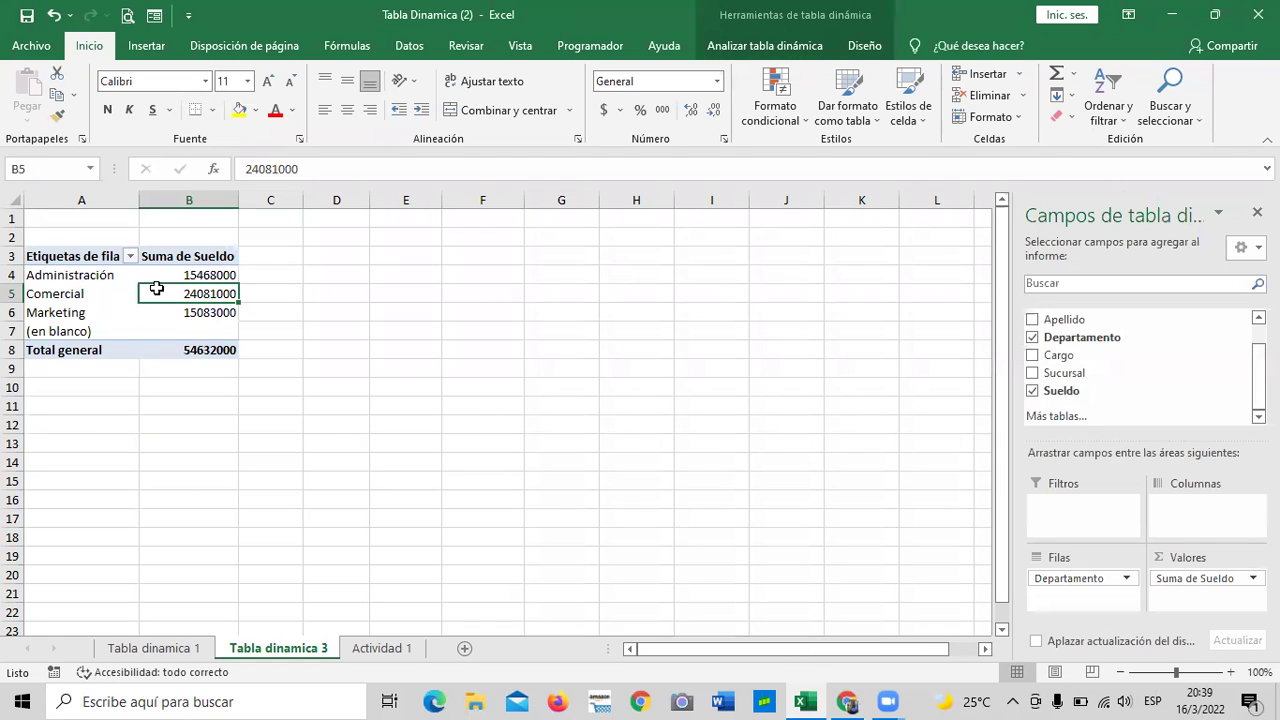
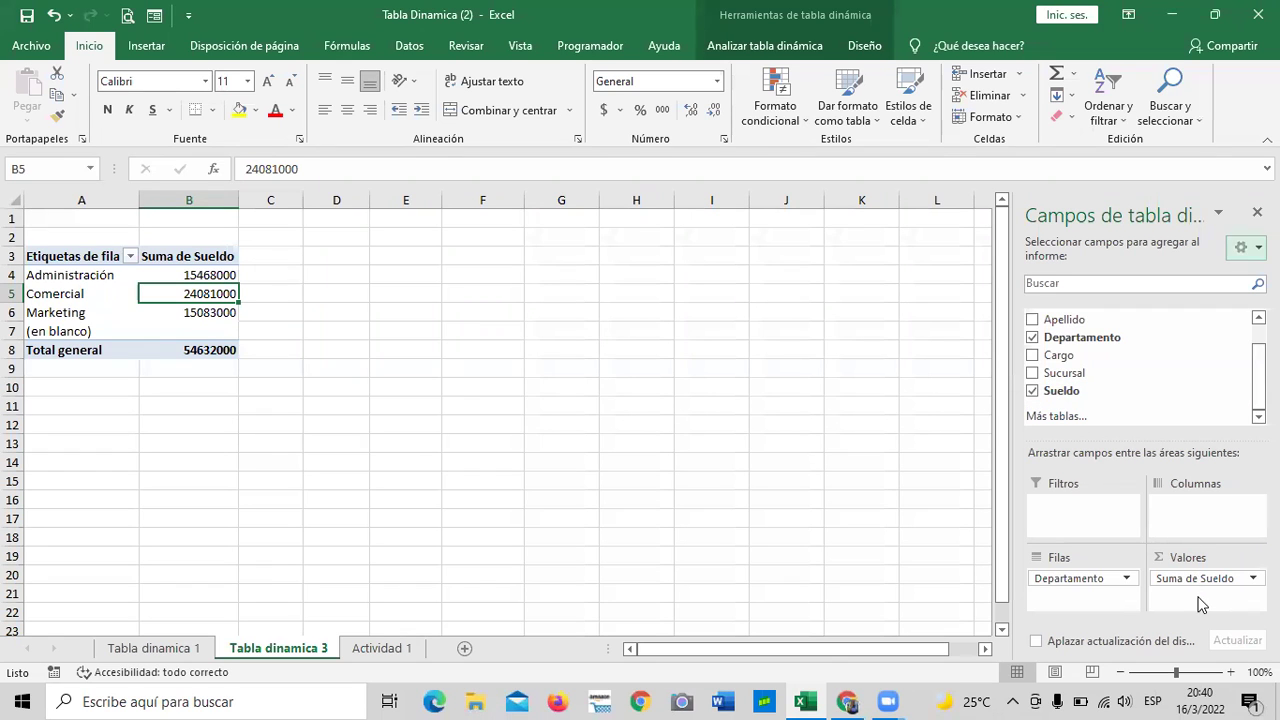
Add Sueldo a second time to the pivot table's values, beside the existing Suma de Sueldo.
drag(1063, 390, 1207, 608)
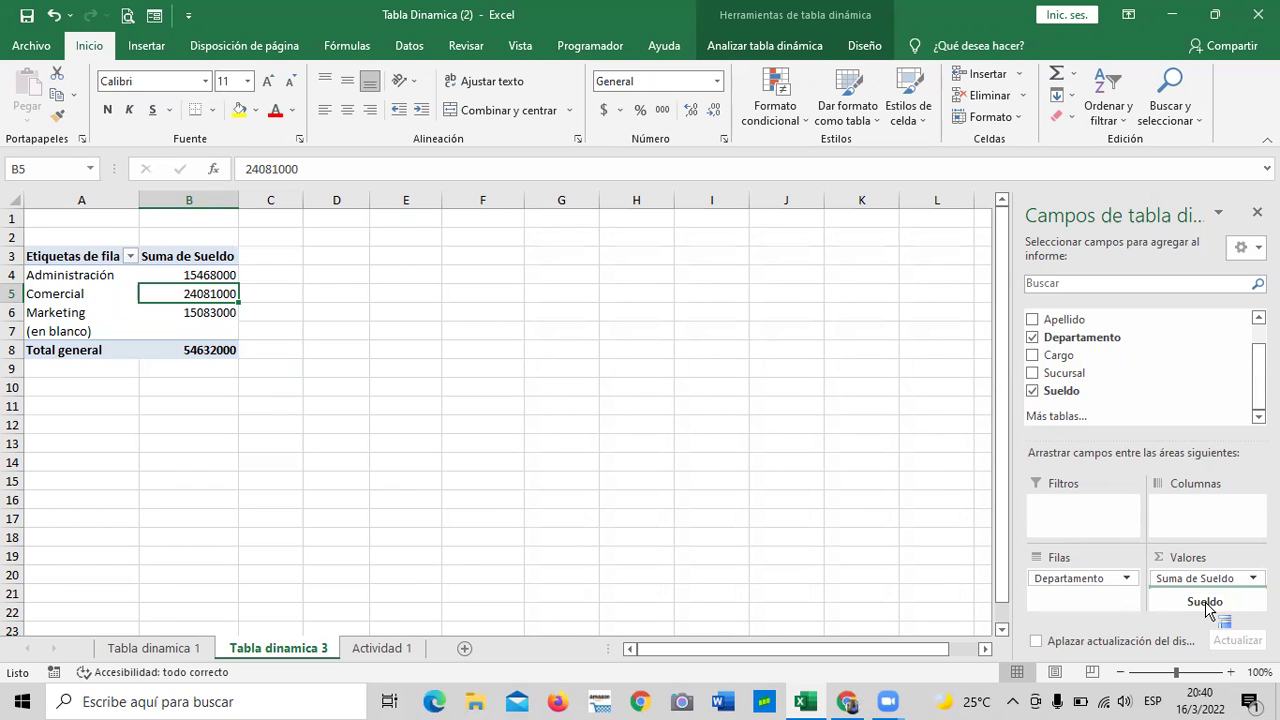
drag(1206, 610, 1208, 610)
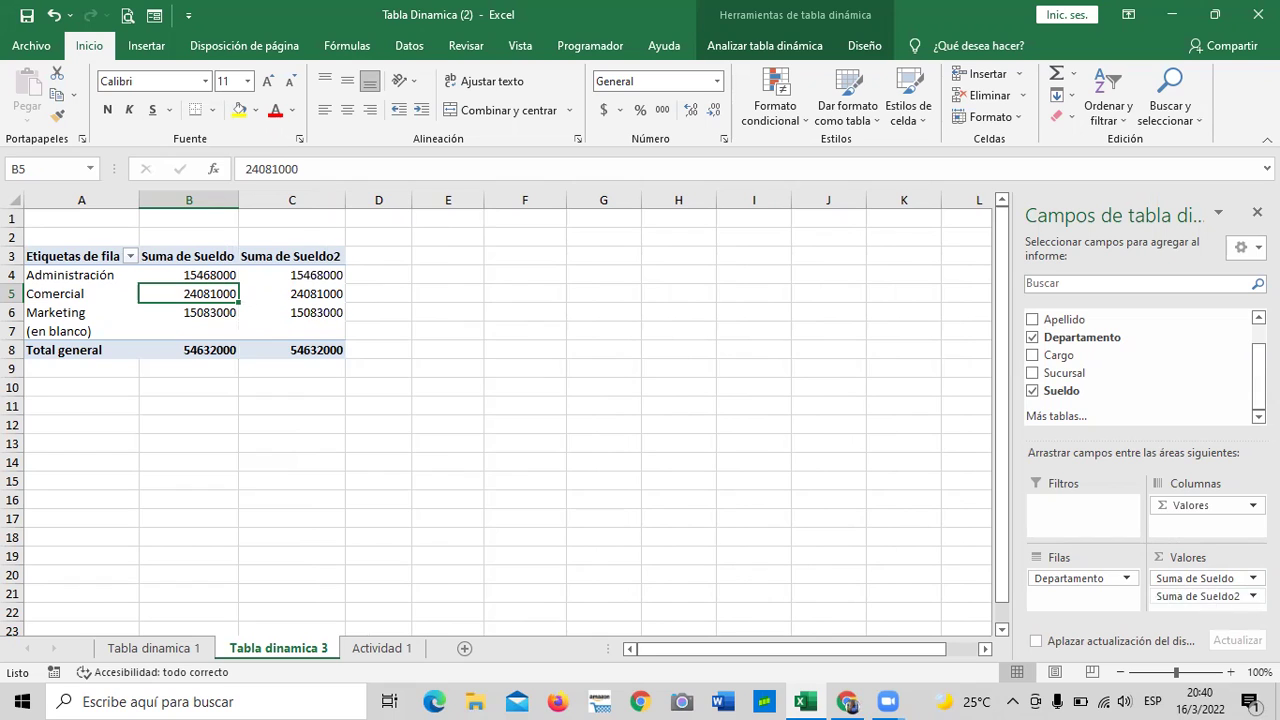
click(1240, 596)
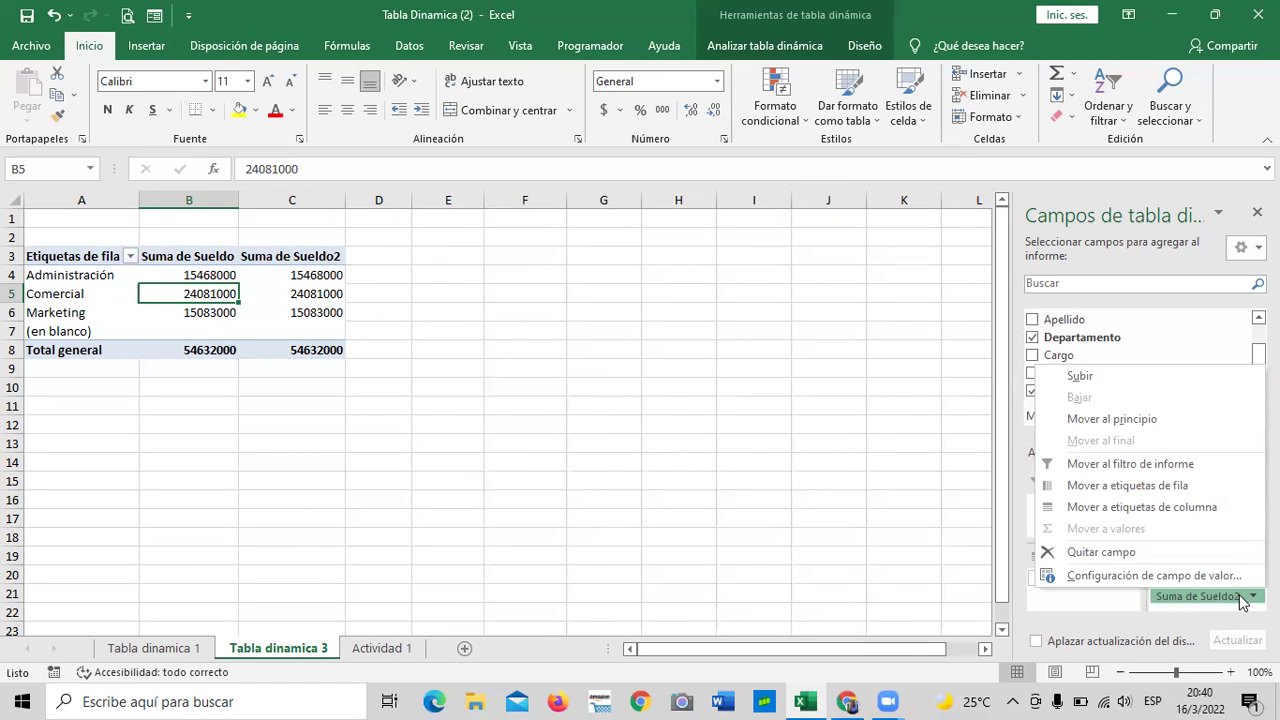
click(858, 482)
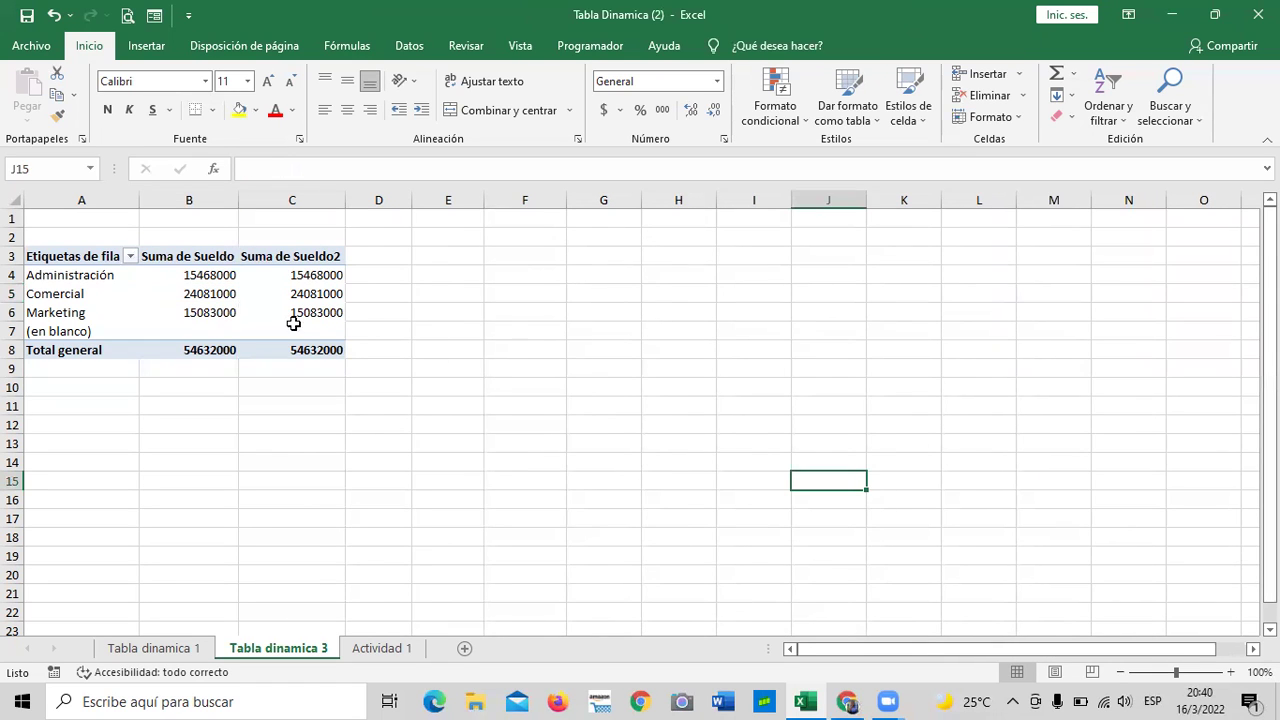
click(250, 312)
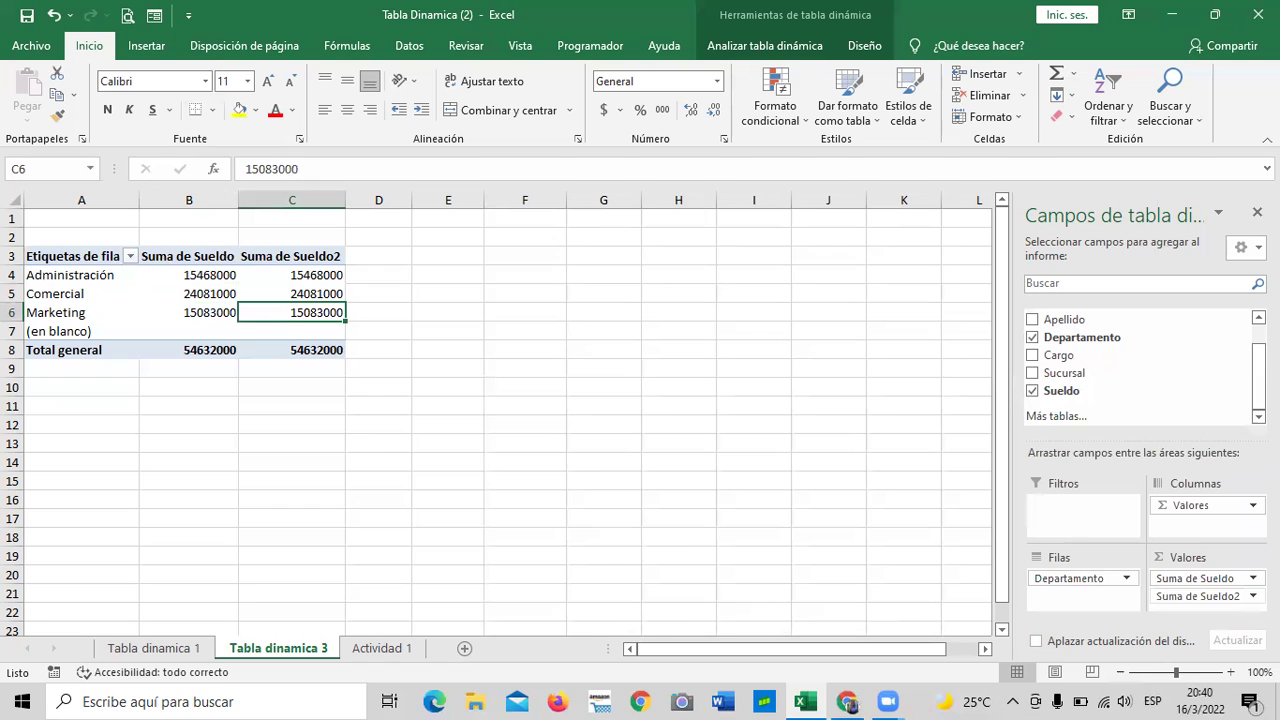
Change the second Sueldo value field's summary calculation to Promedio.
click(1196, 596)
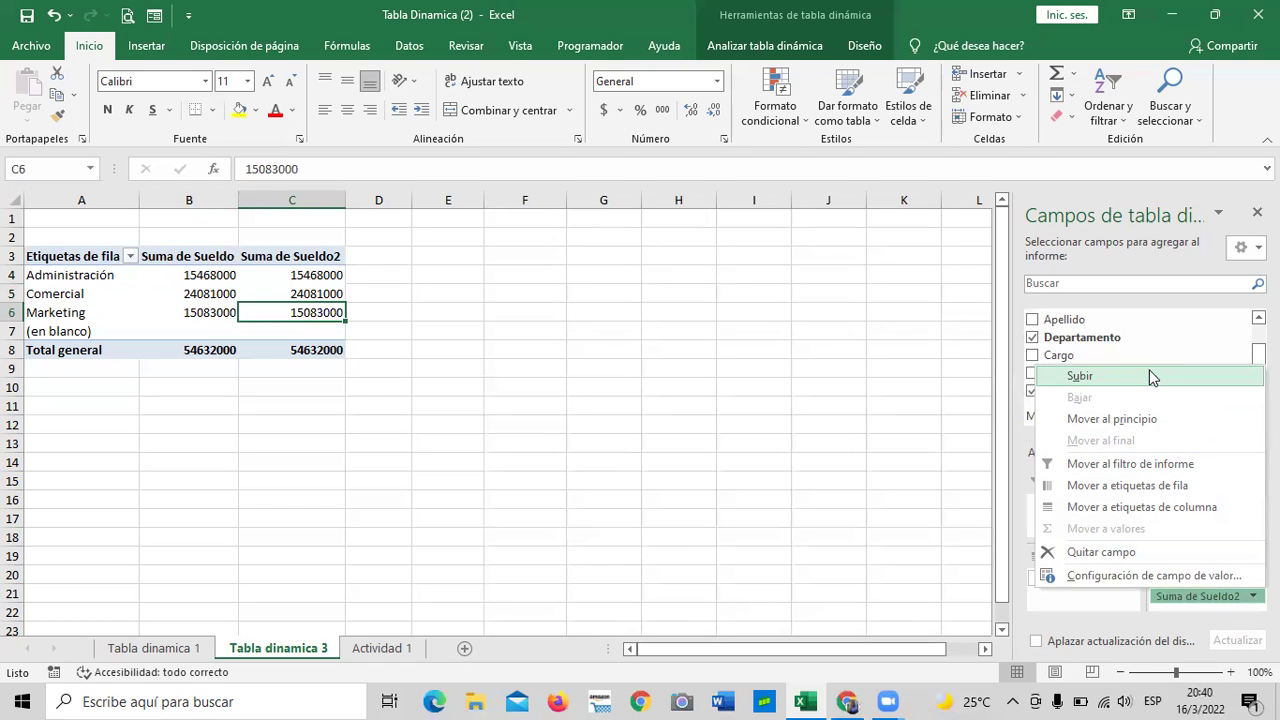
click(1076, 576)
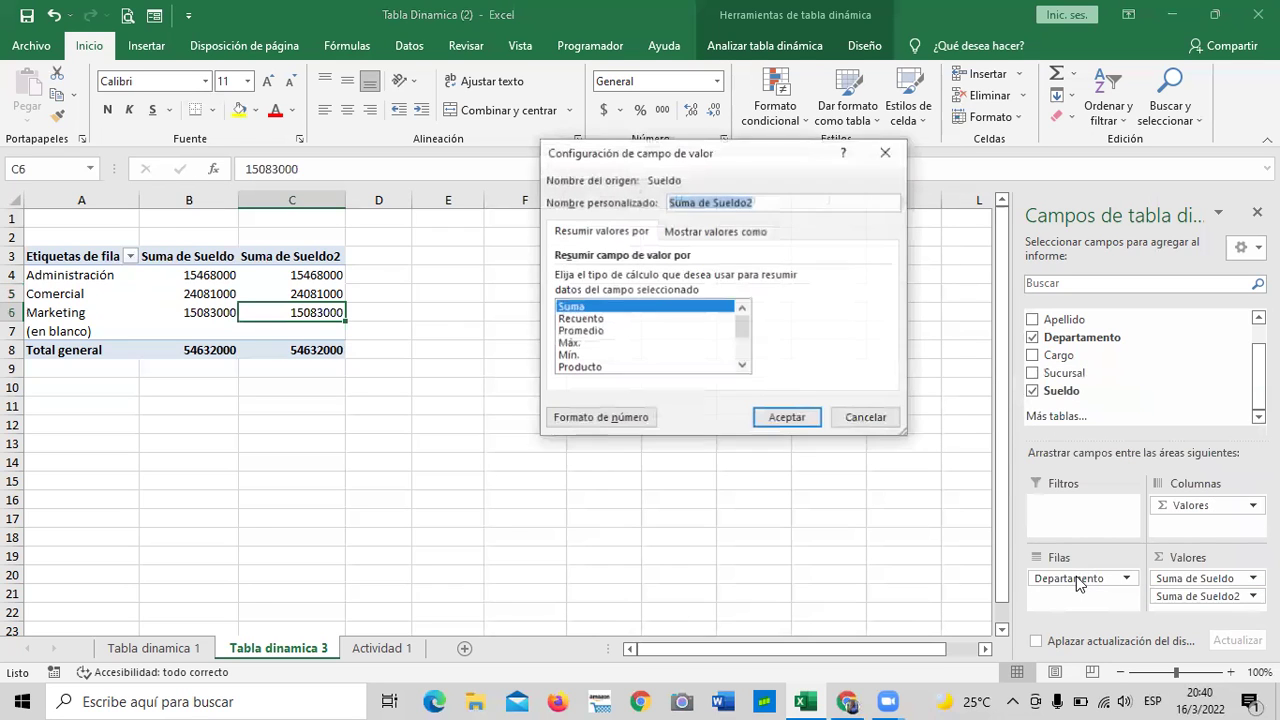
click(595, 333)
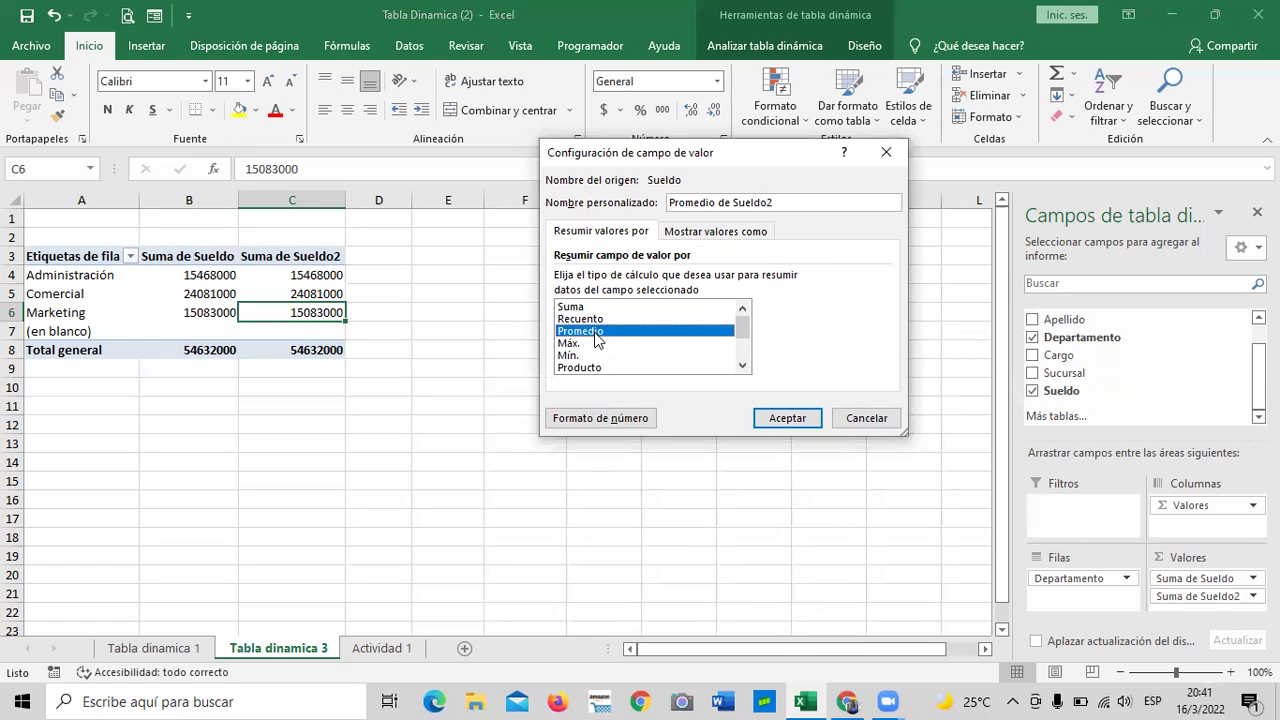
click(813, 418)
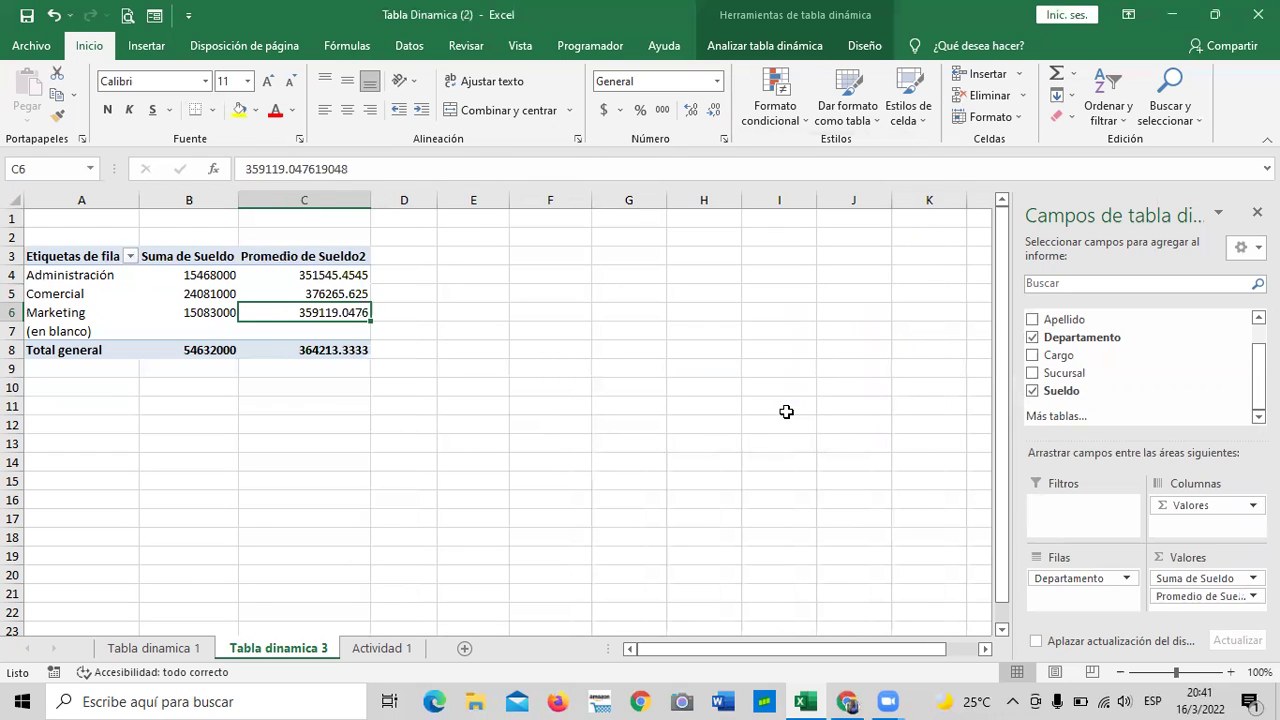
click(786, 412)
Compare the sum and average of Sueldo for Administración, Comercial and Marketing in the pivot table.
click(336, 275)
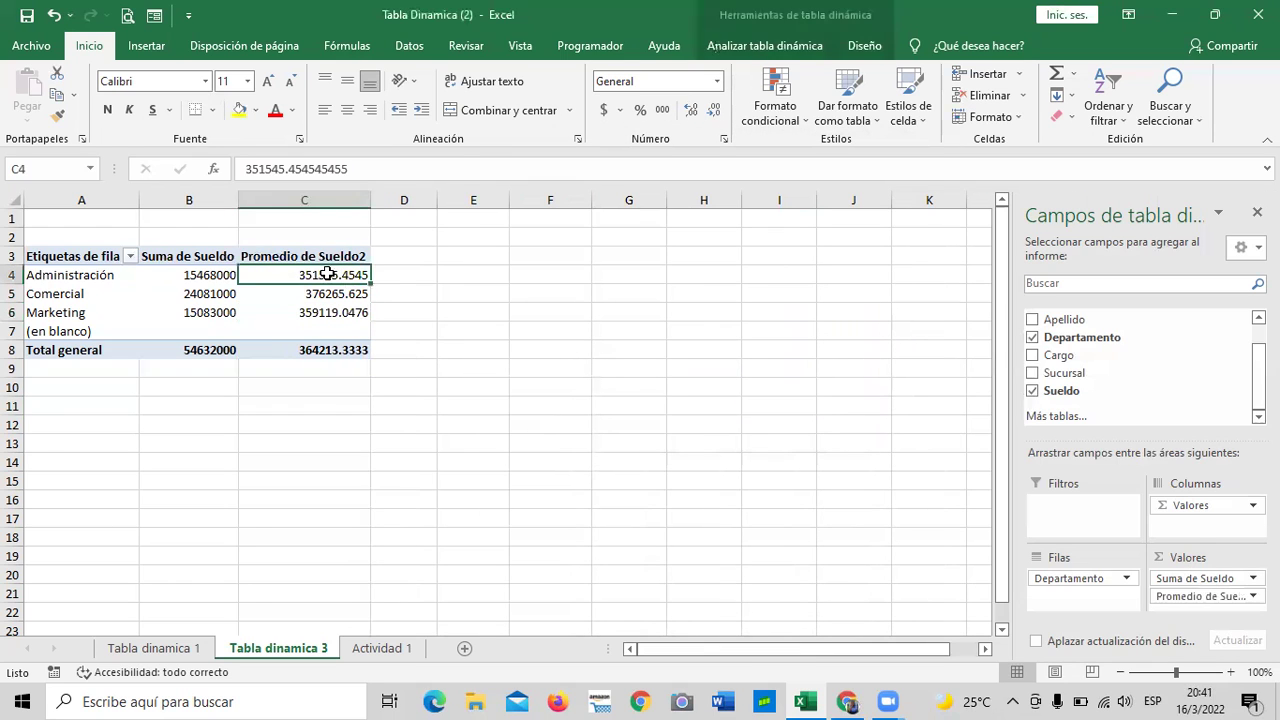
click(222, 282)
click(291, 275)
click(222, 282)
click(294, 274)
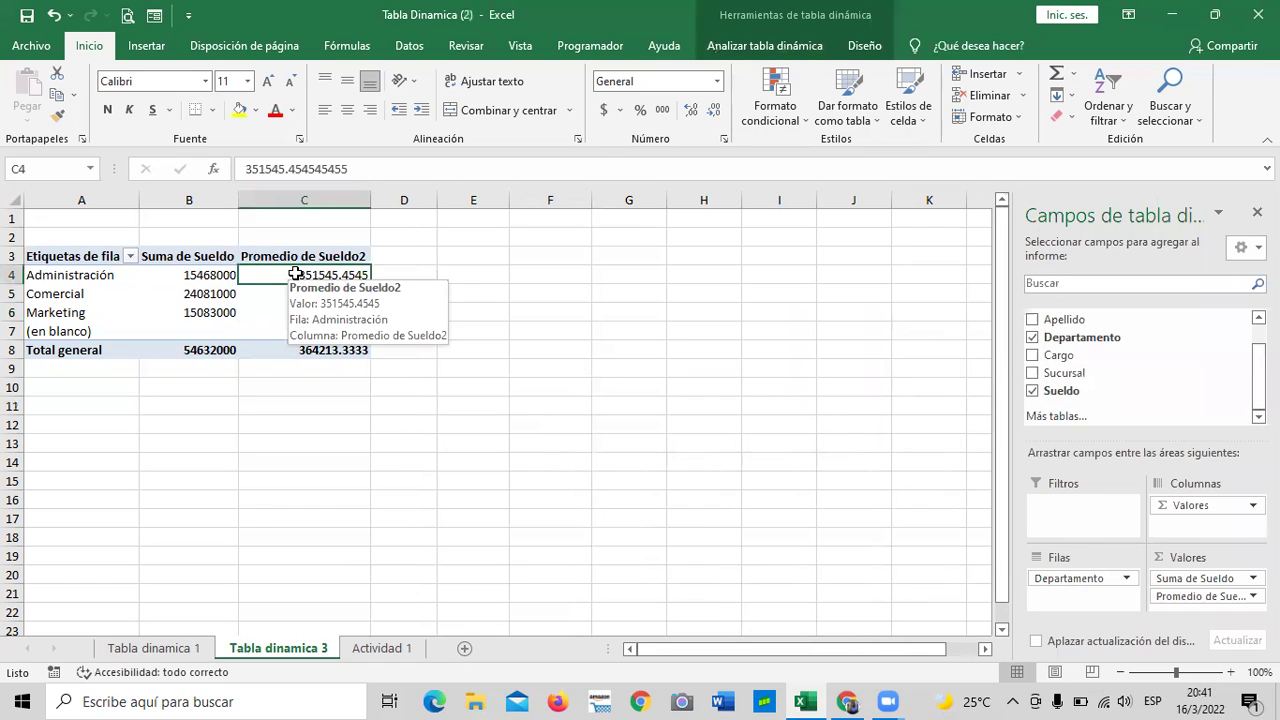
click(220, 278)
click(215, 295)
mouse_move(215, 295)
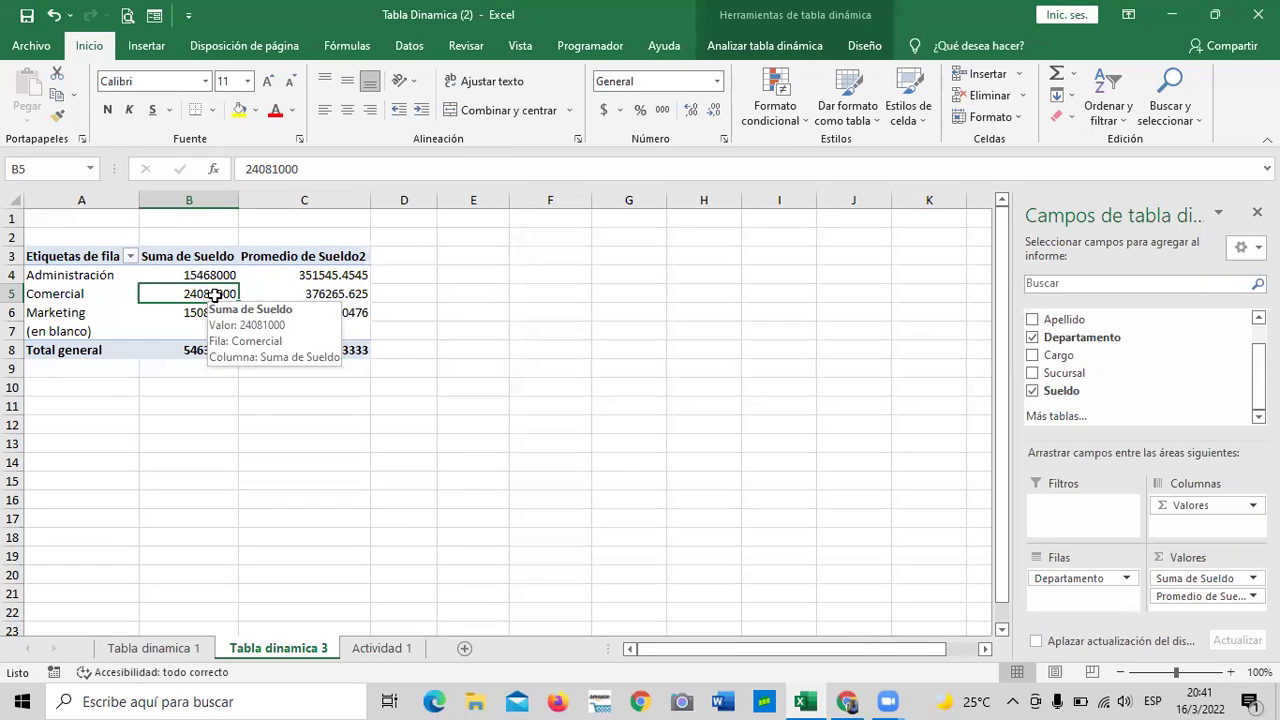
click(317, 299)
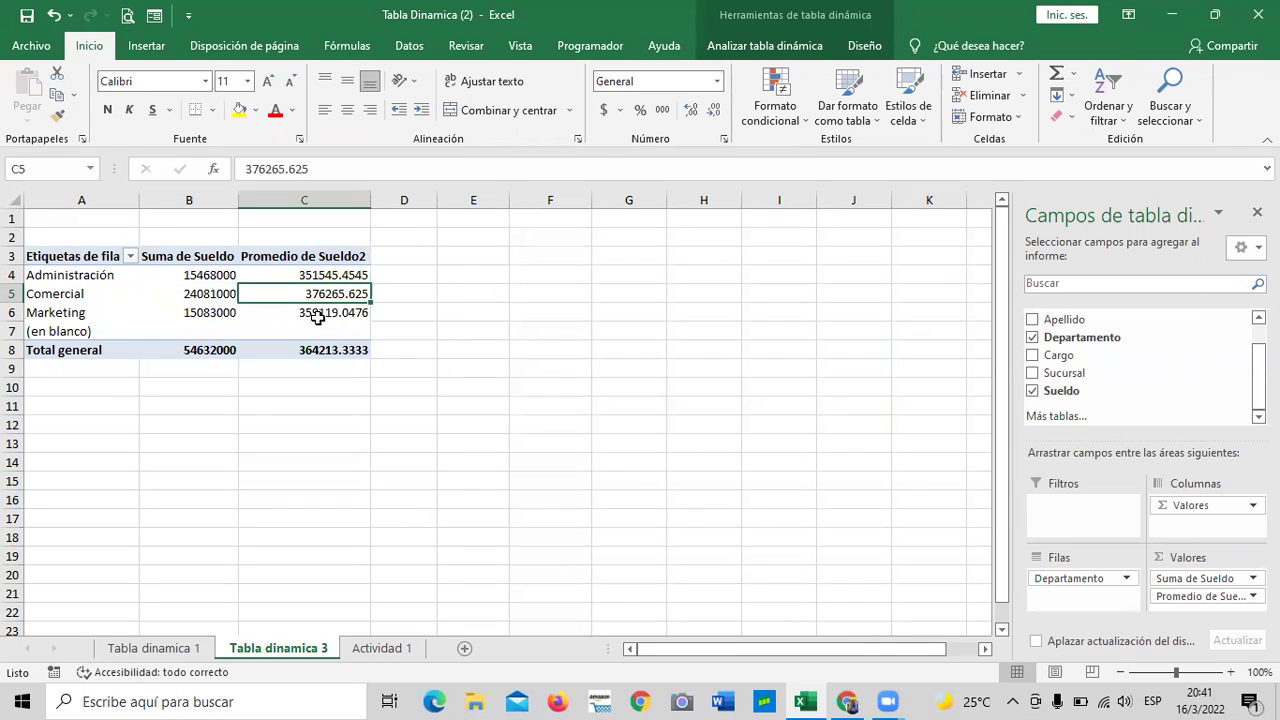
mouse_move(317, 317)
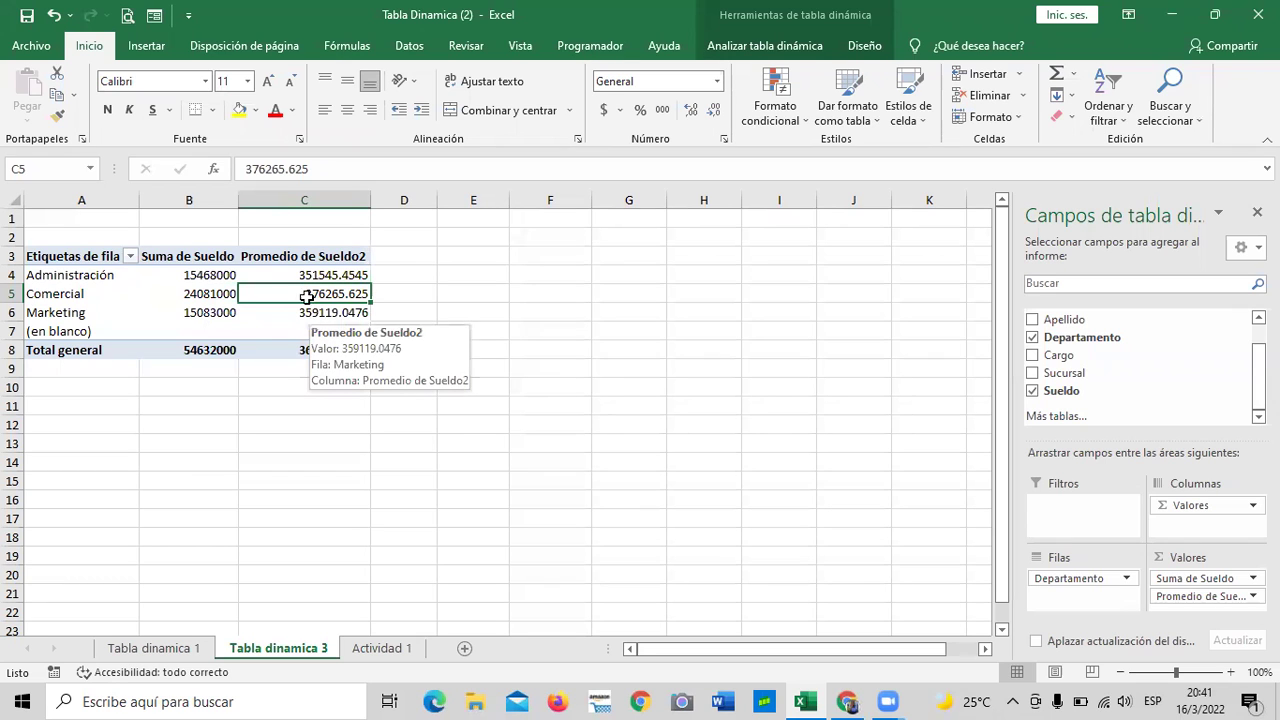
mouse_move(293, 258)
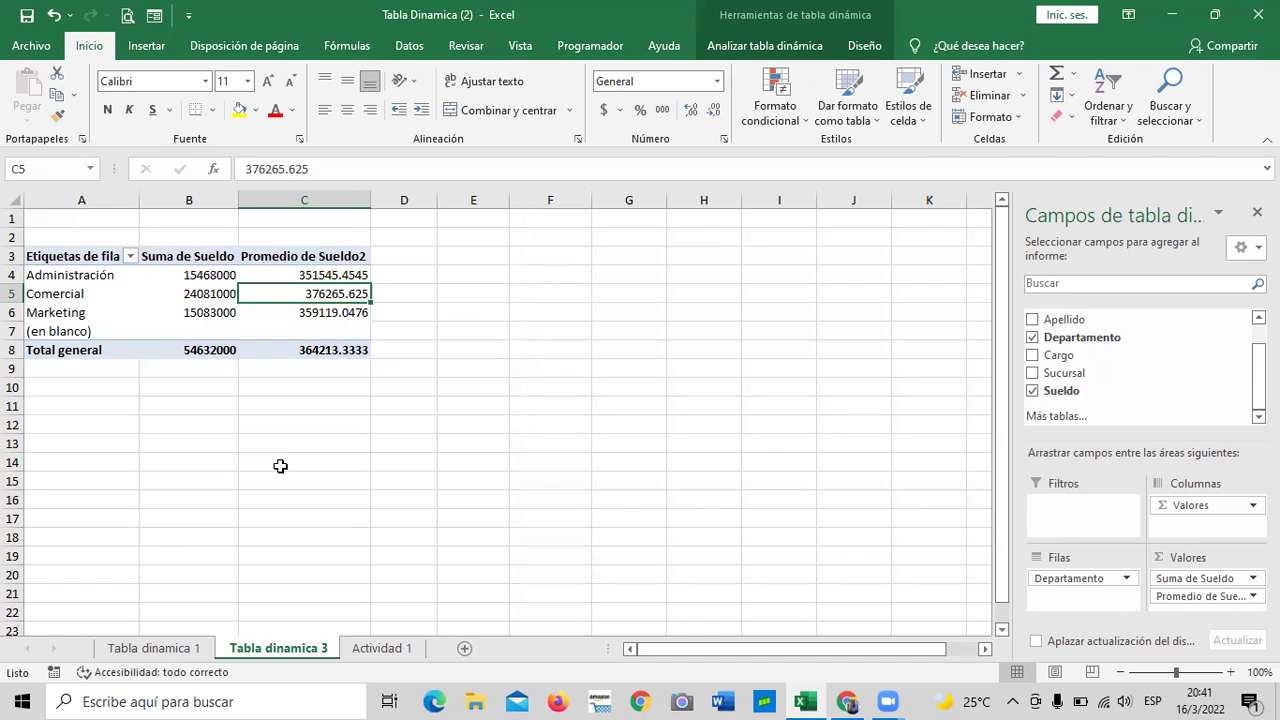
click(216, 312)
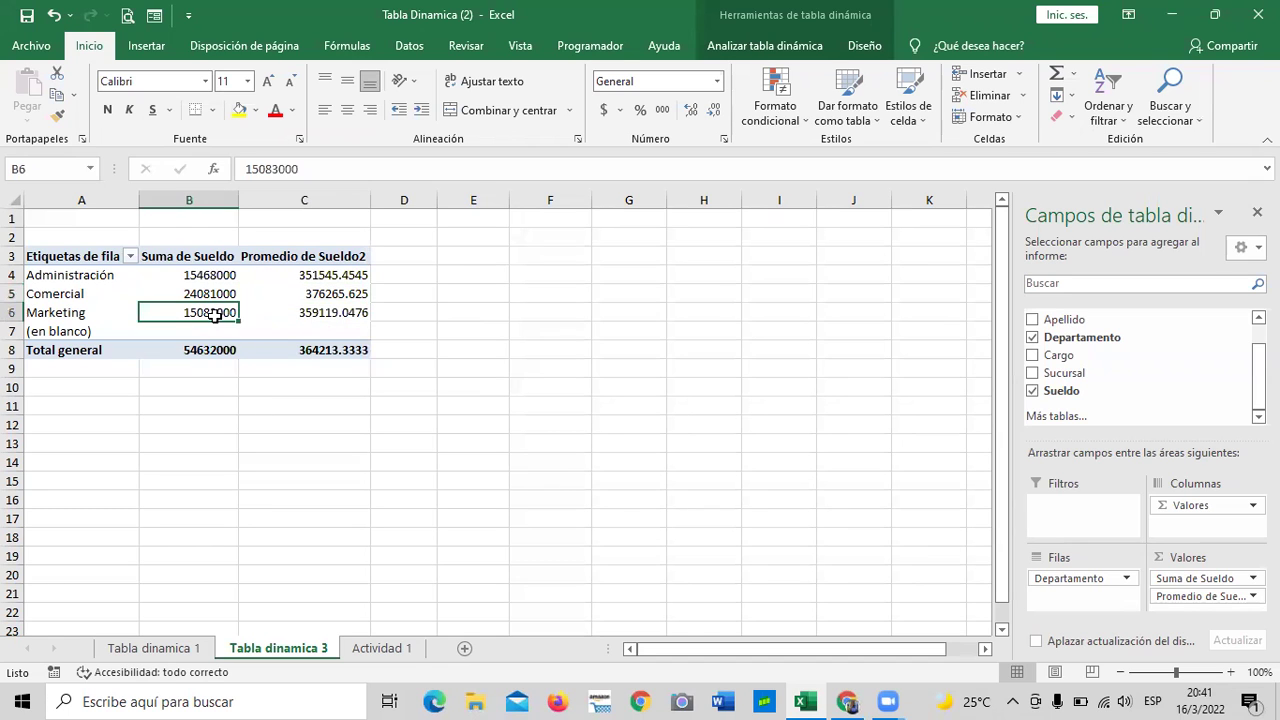
click(216, 291)
click(214, 274)
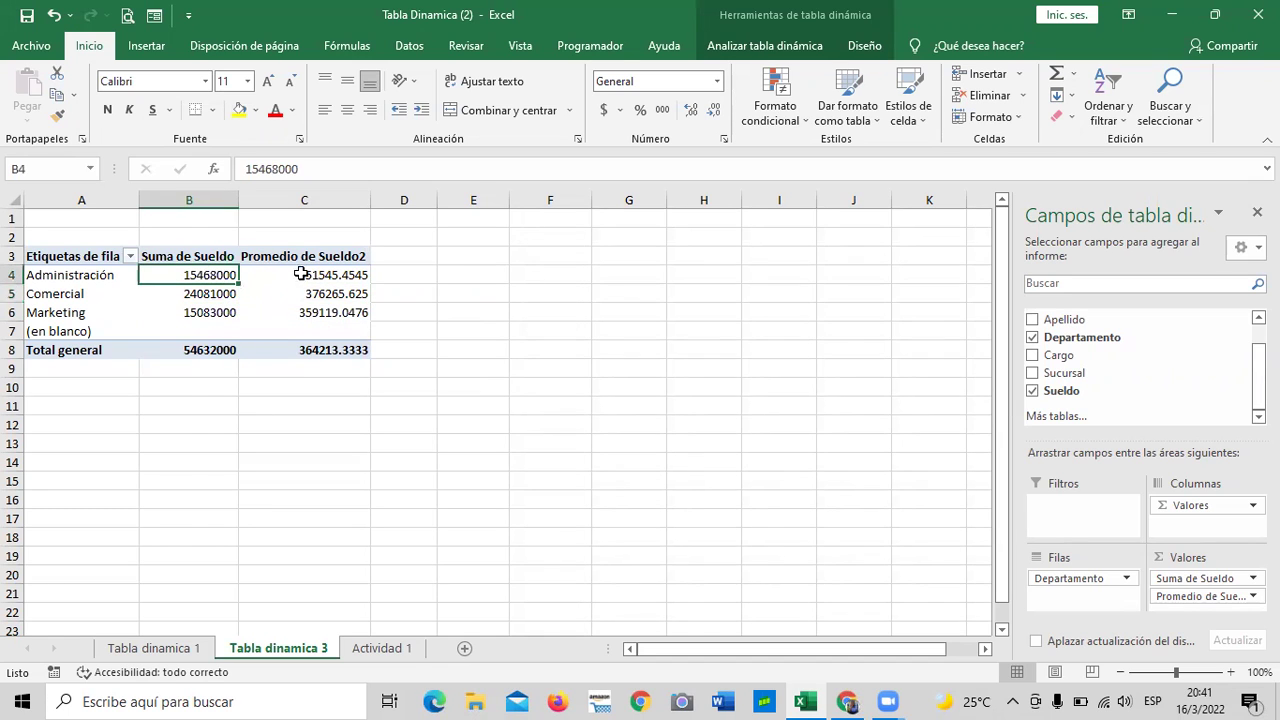
click(295, 273)
click(301, 292)
click(301, 312)
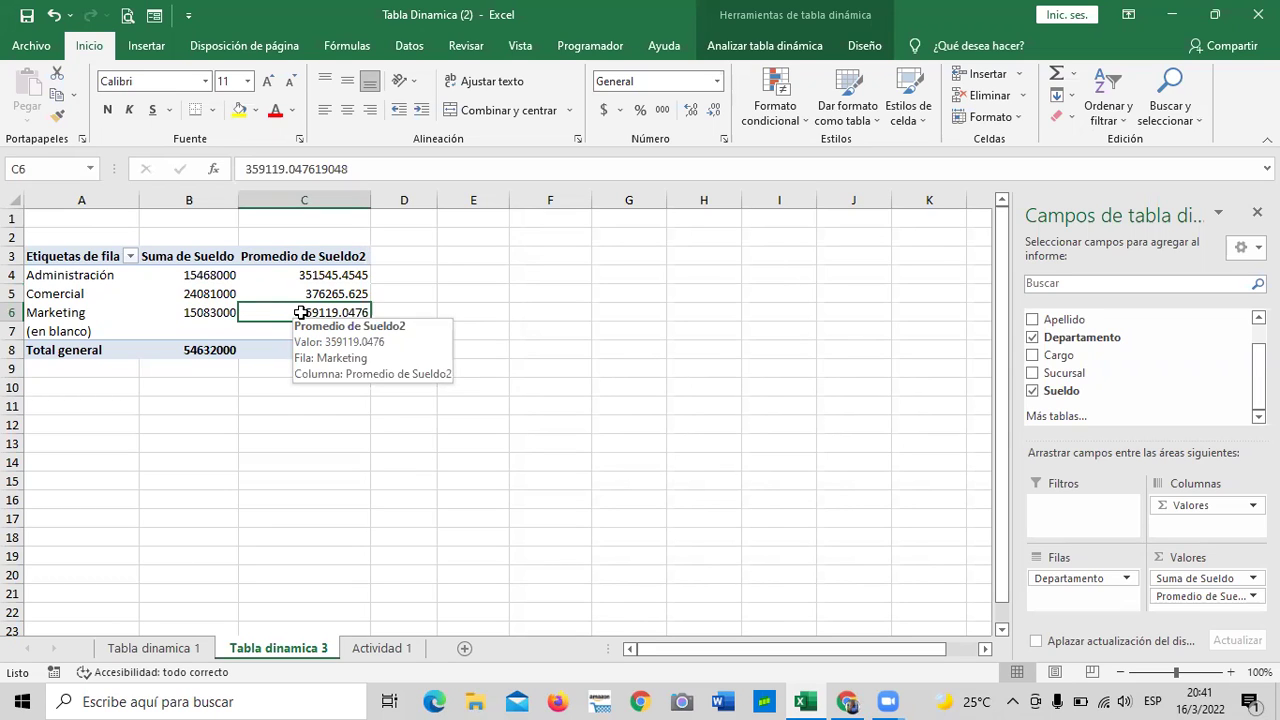
click(474, 294)
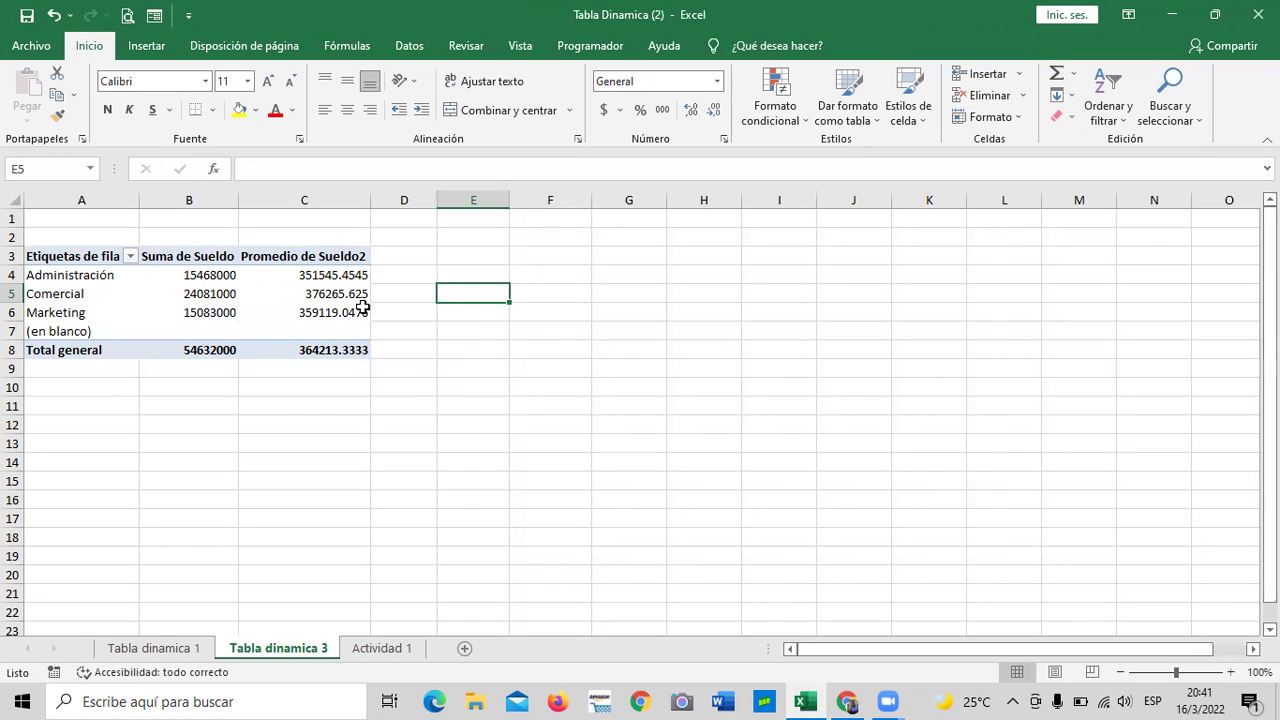
click(328, 312)
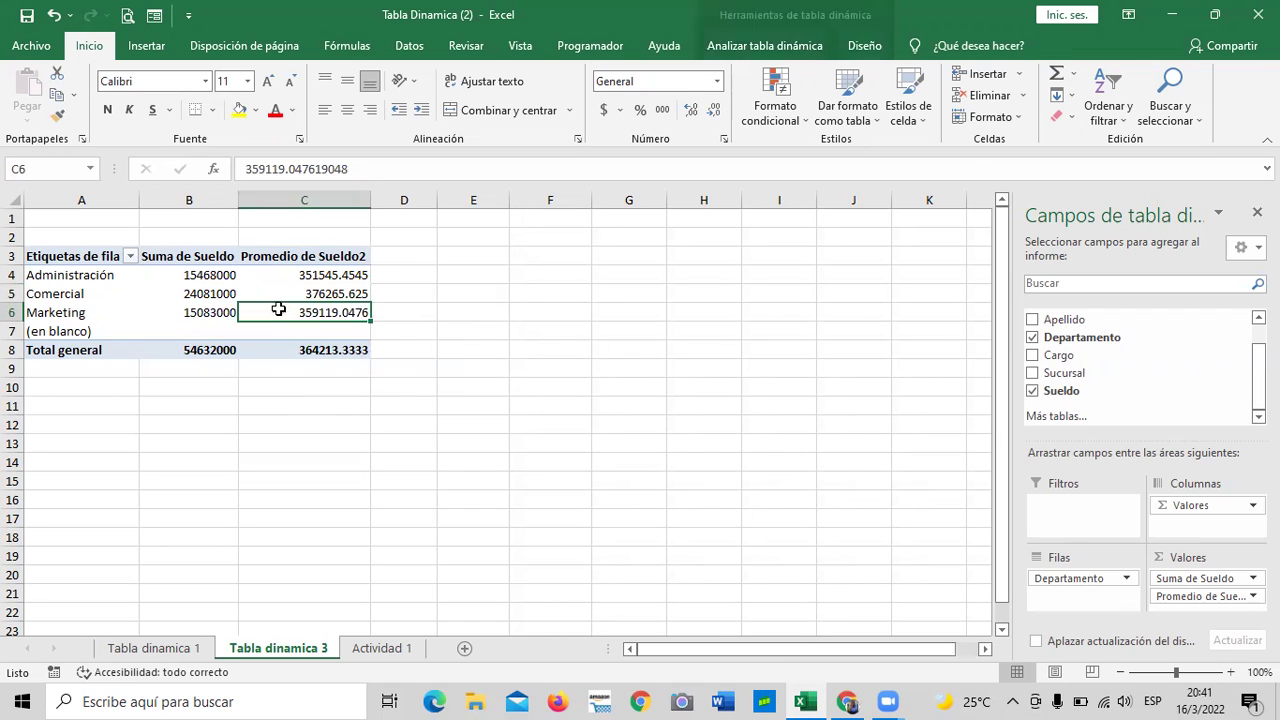
click(182, 312)
click(182, 294)
click(309, 274)
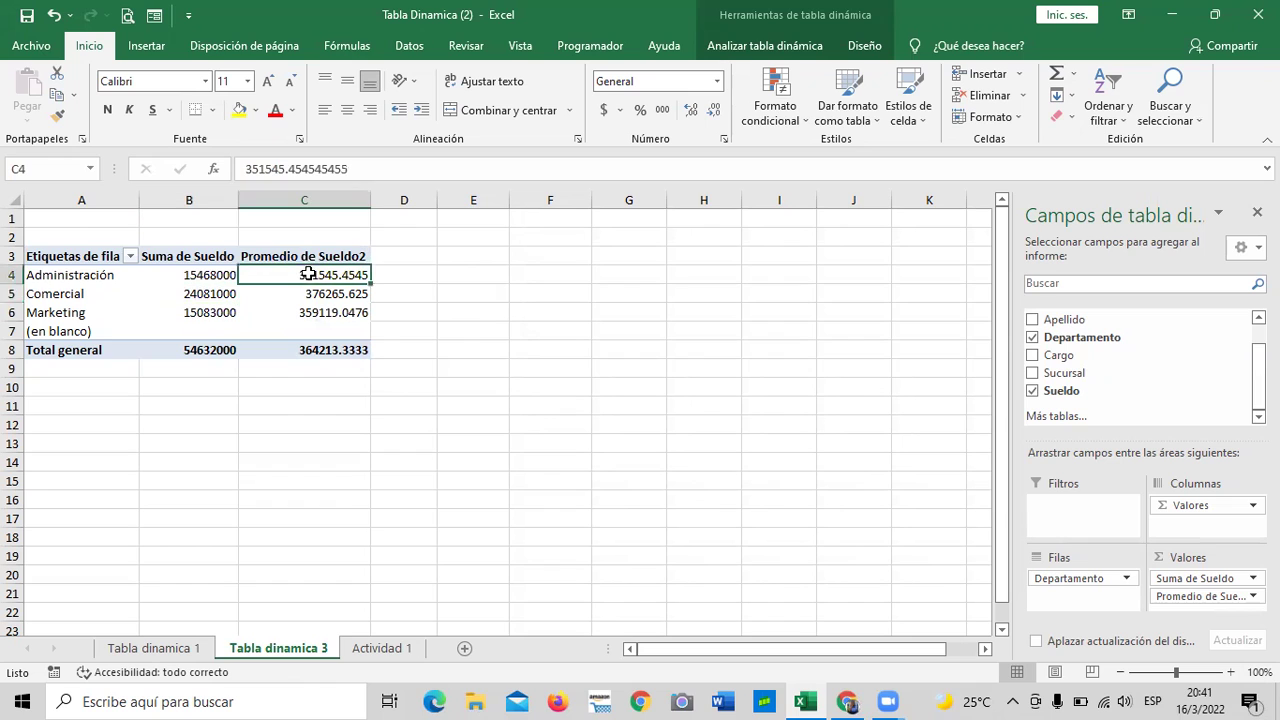
click(310, 293)
click(311, 312)
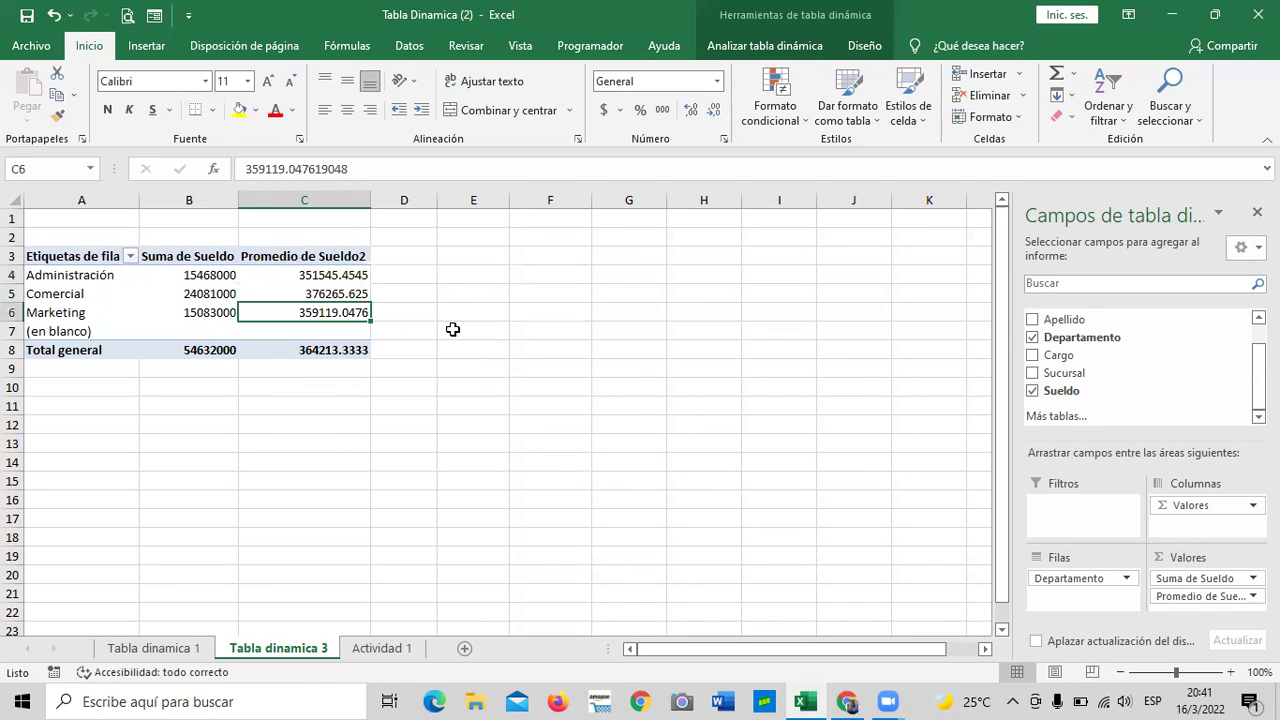
click(451, 329)
click(248, 275)
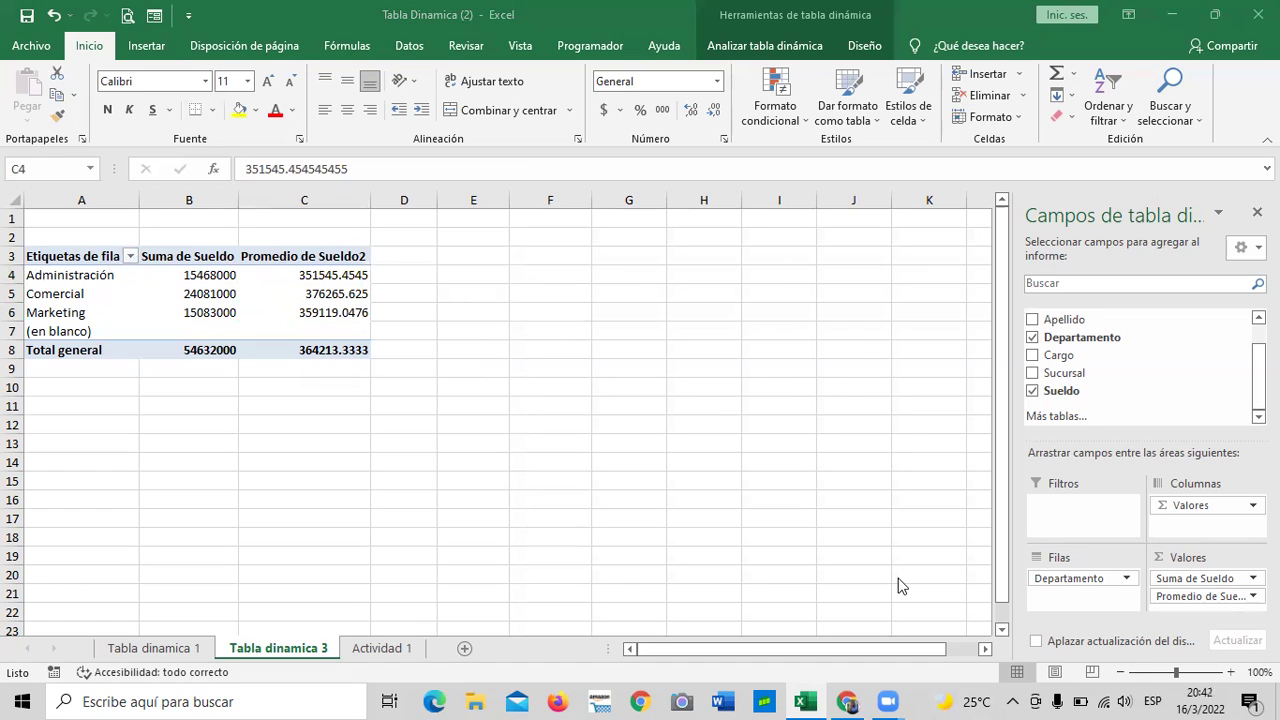
mouse_move(1219, 697)
click(801, 50)
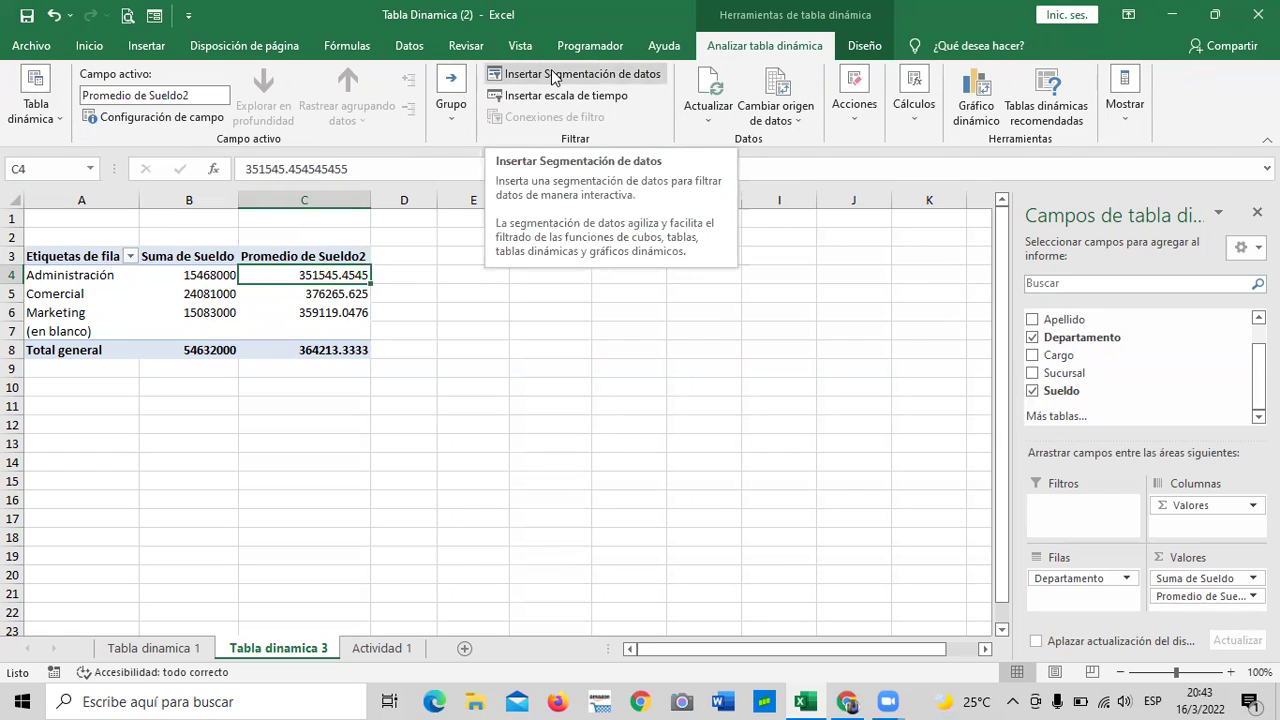
click(451, 118)
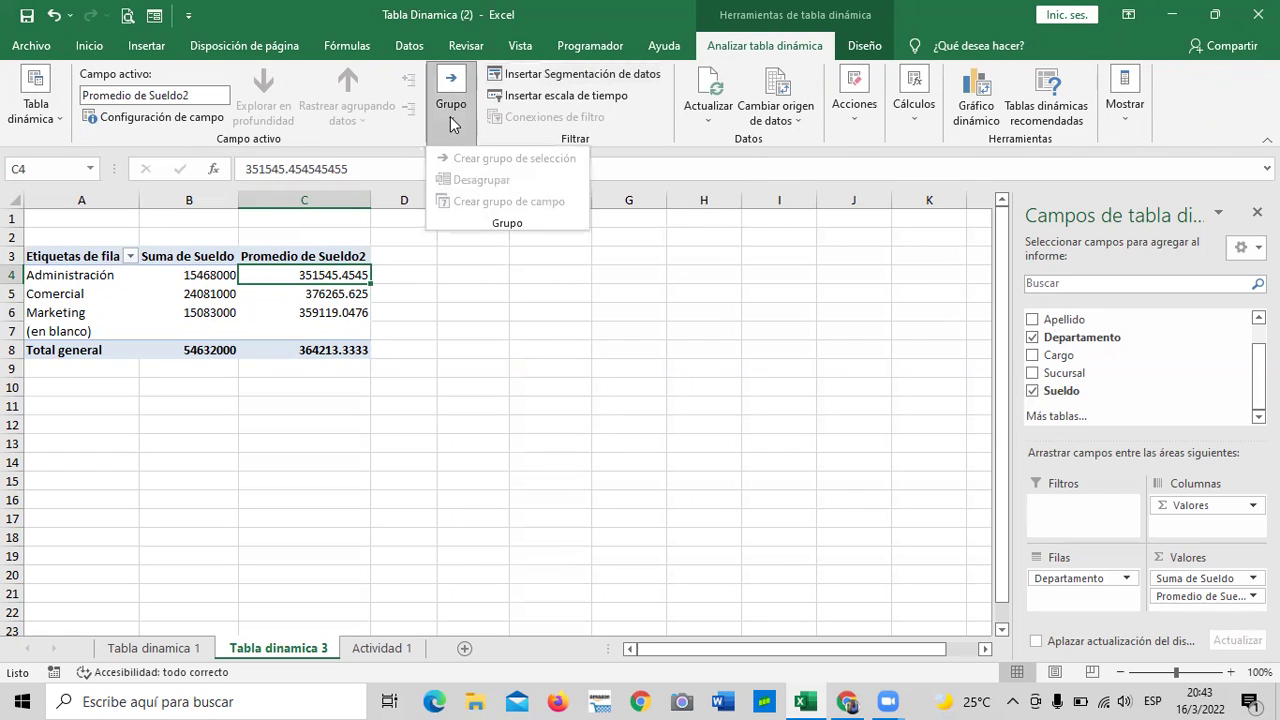
click(451, 120)
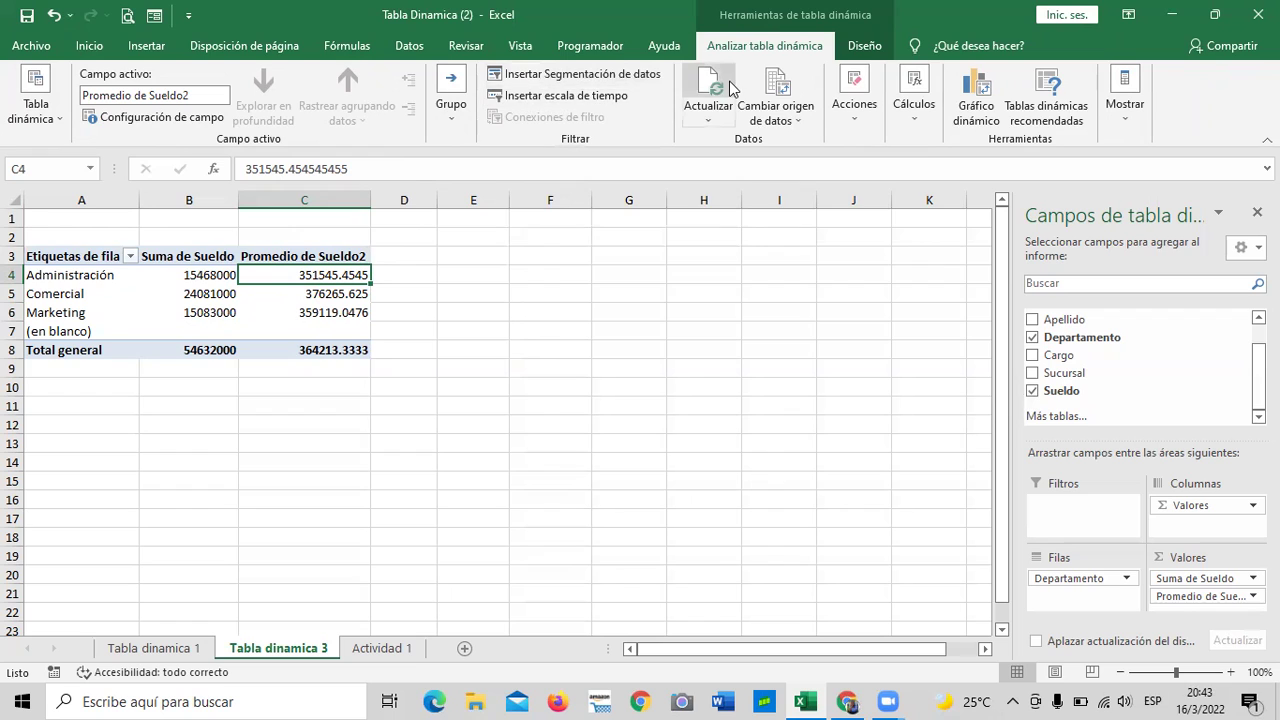
click(863, 120)
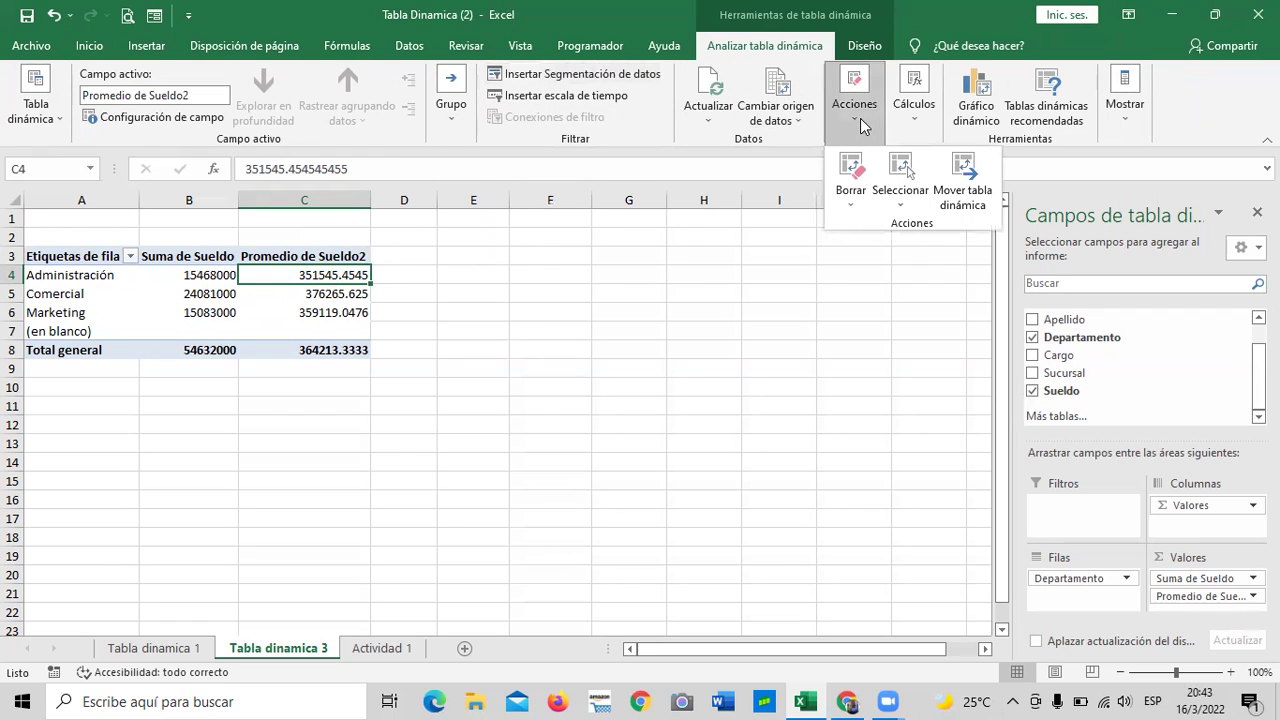
Apply the medium red pivot table style with black header and total rows to the salary pivot table.
click(916, 120)
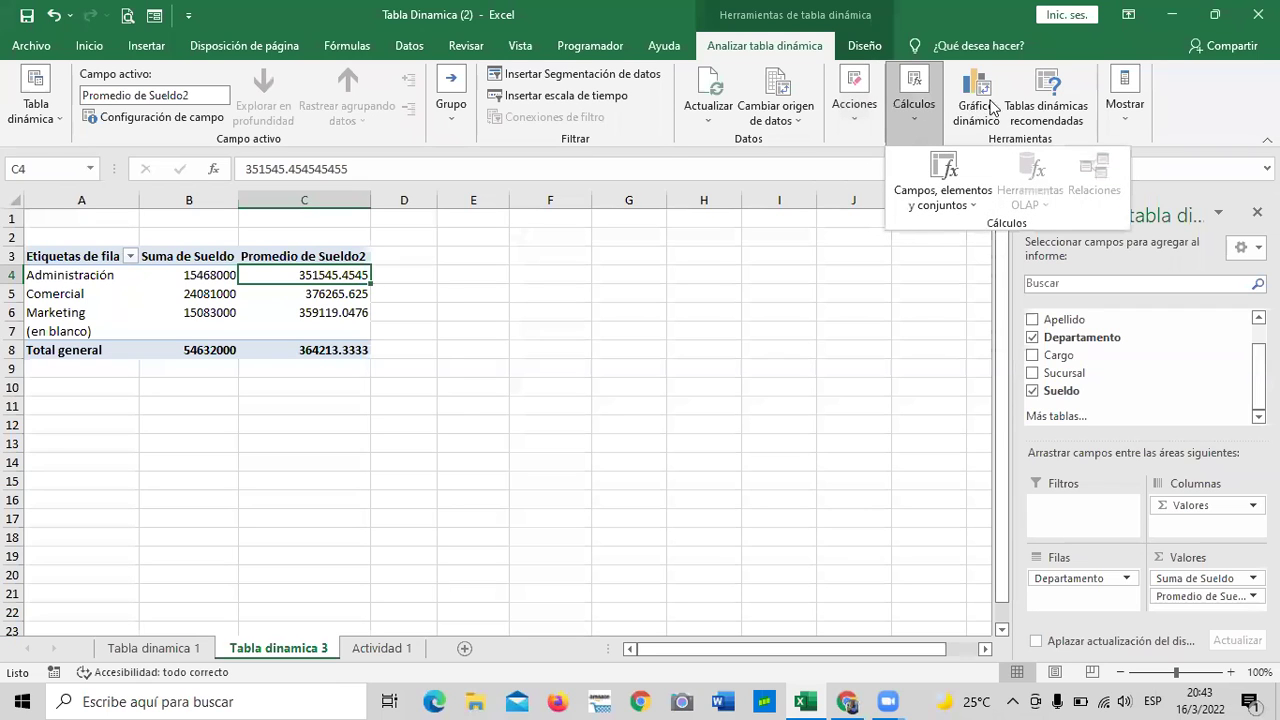
click(878, 50)
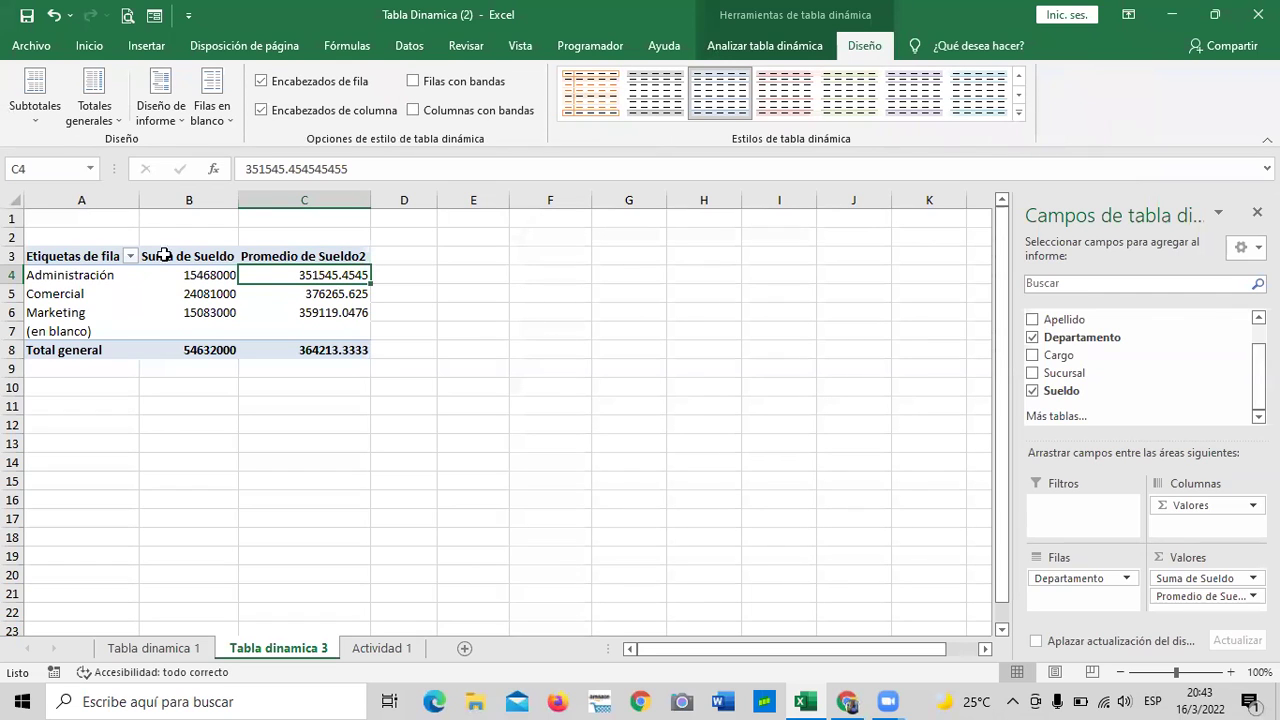
click(1018, 115)
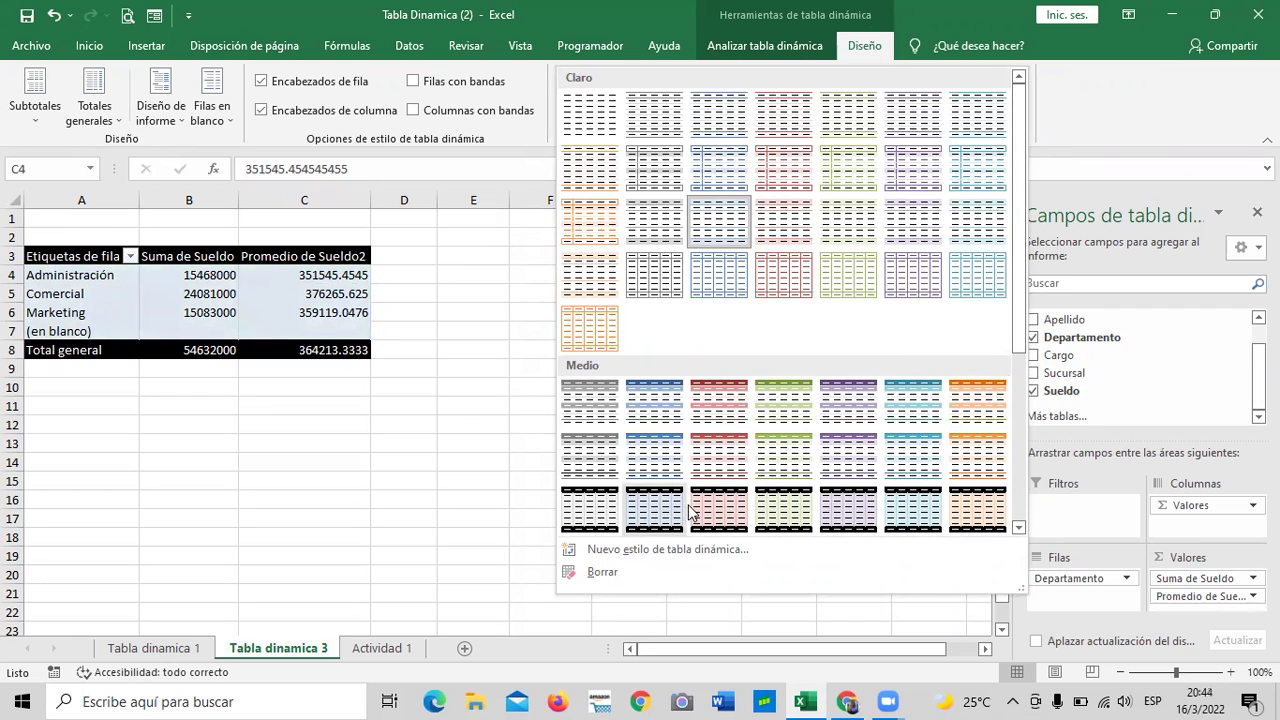
click(517, 422)
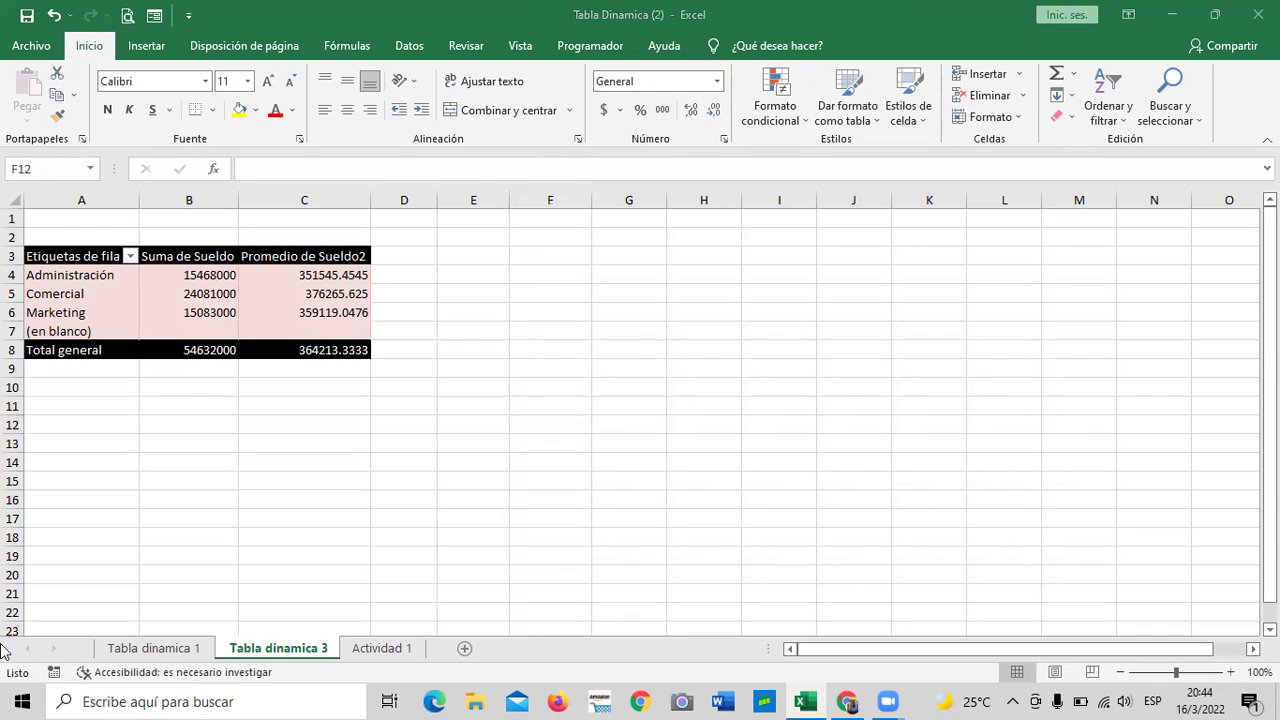
Check the sort and filter options for the salary pivot table's row labels without applying any.
click(252, 332)
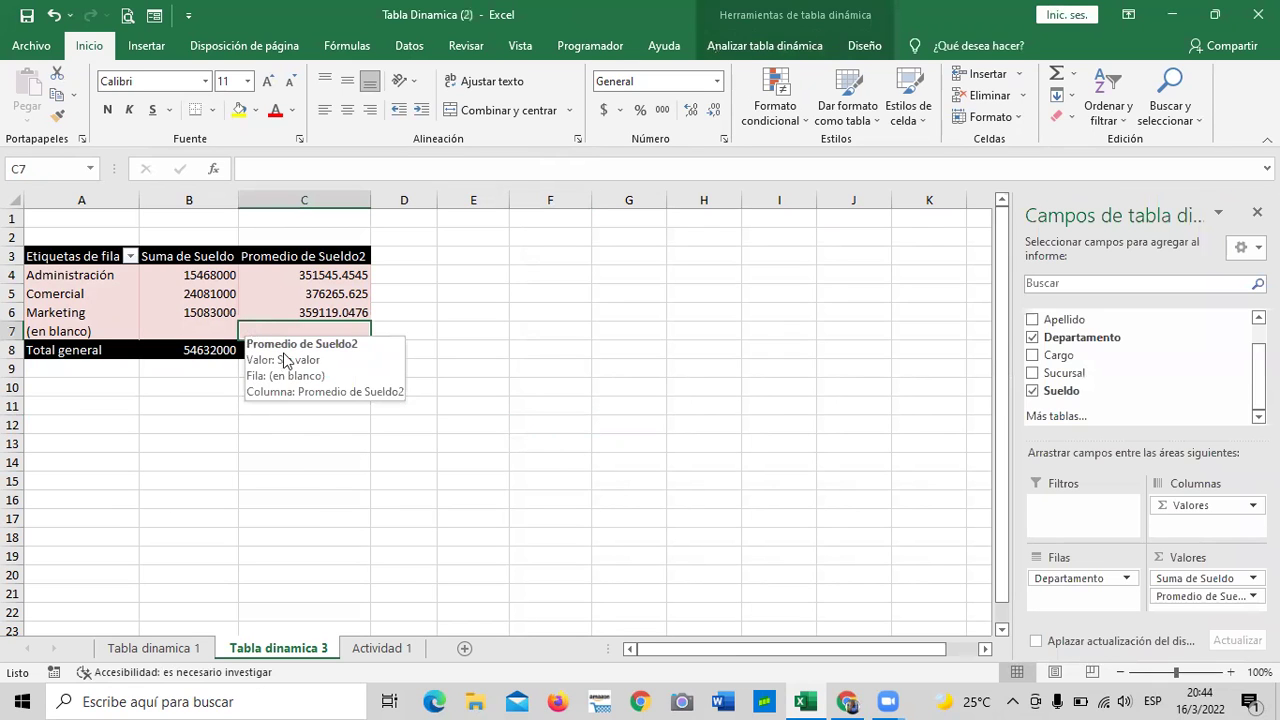
click(130, 257)
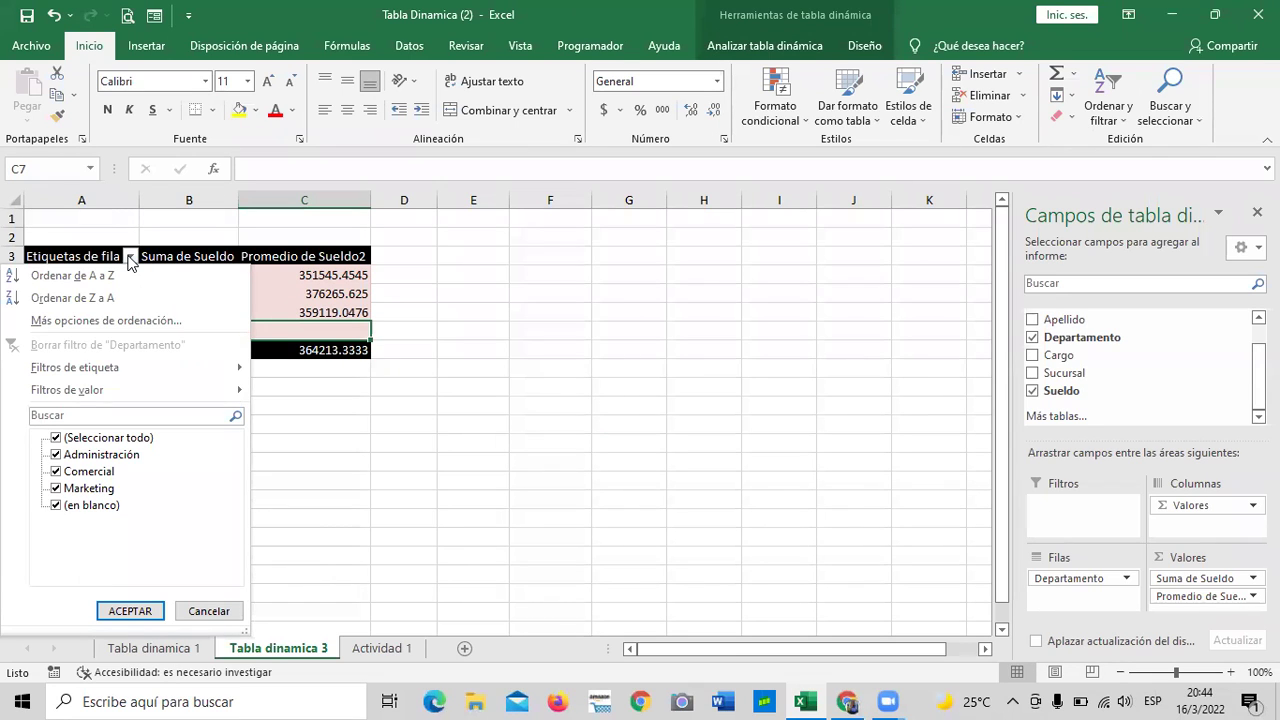
mouse_move(157, 393)
click(210, 611)
click(430, 464)
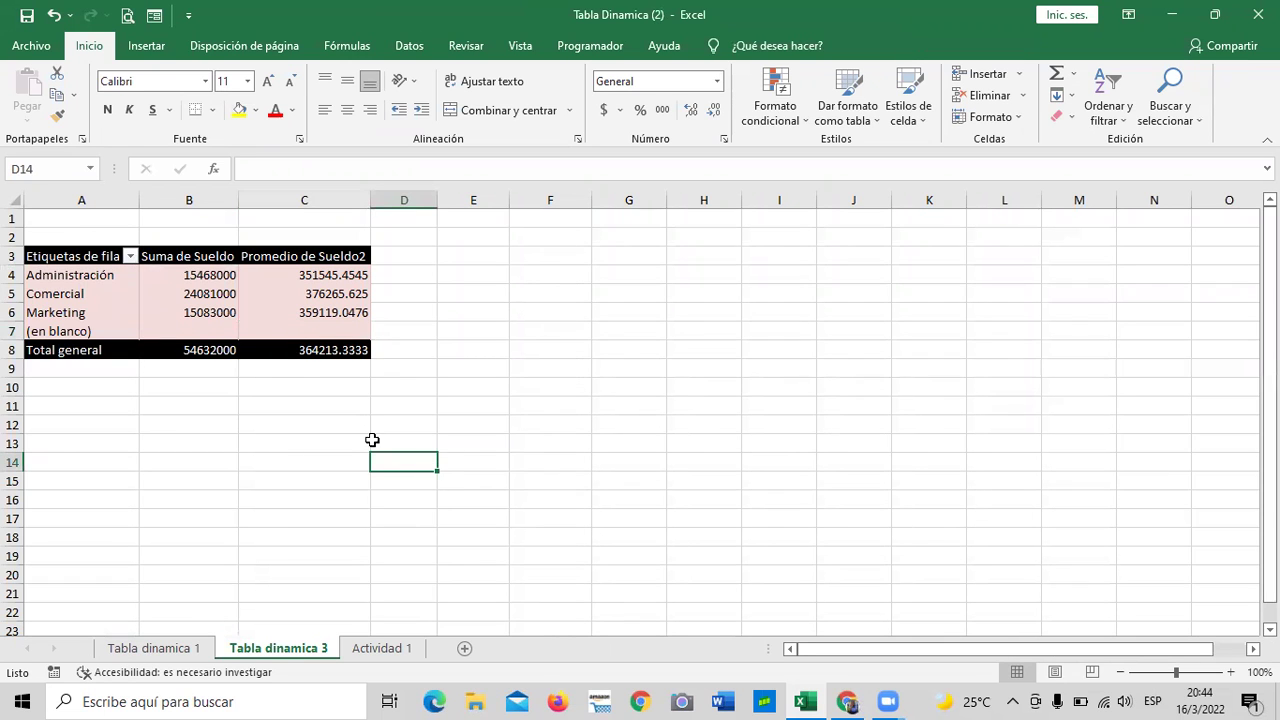
Review the Tabla dinámica 4 requirement on the Actividad 1 sheet against the Departamento, Cargo and Sueldo columns of the employee data.
click(400, 655)
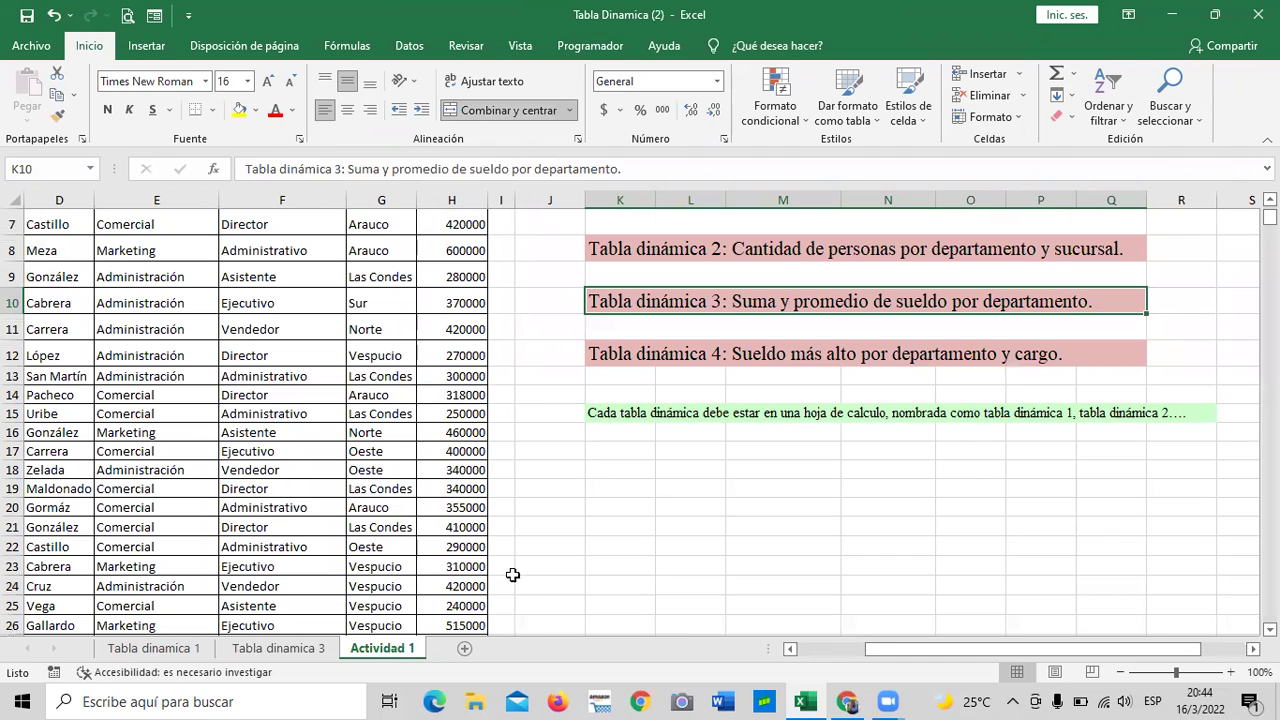
scroll(590, 569, up, 2)
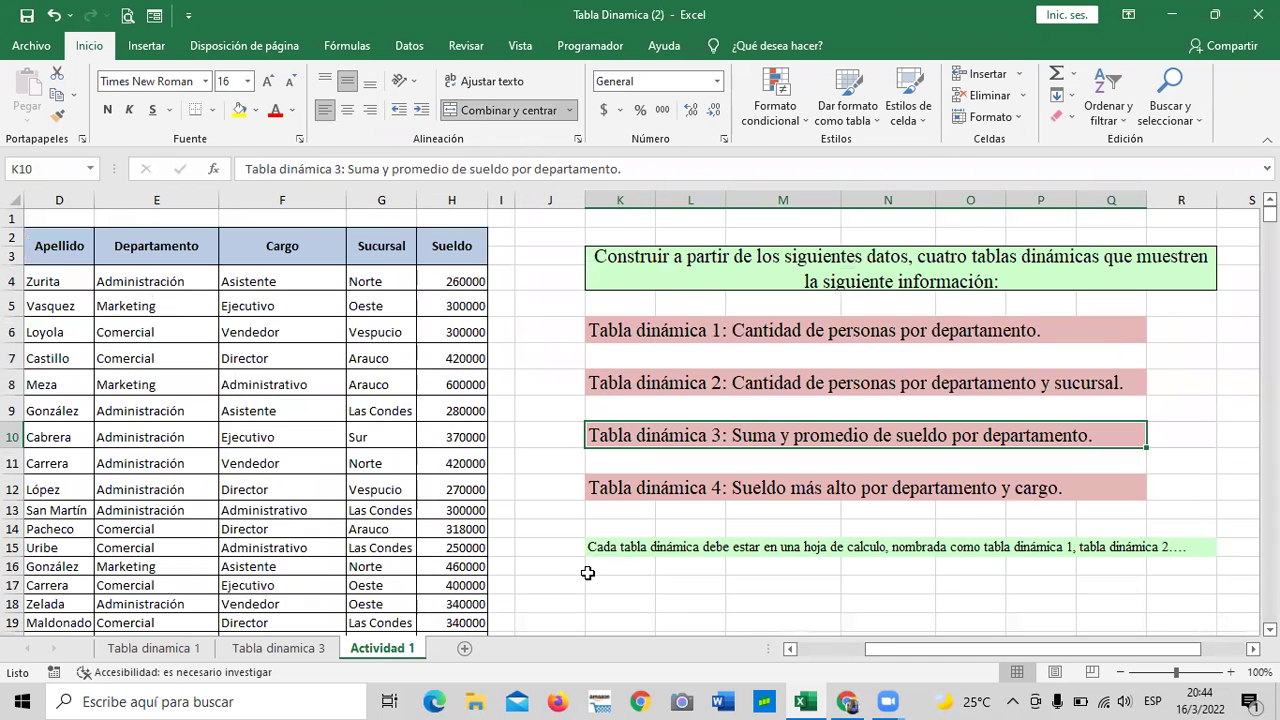
scroll(589, 571, down, 3)
scroll(585, 578, up, 3)
scroll(370, 500, down, 9)
scroll(380, 512, down, 17)
scroll(580, 574, up, 12)
scroll(544, 547, up, 14)
scroll(544, 547, down, 1)
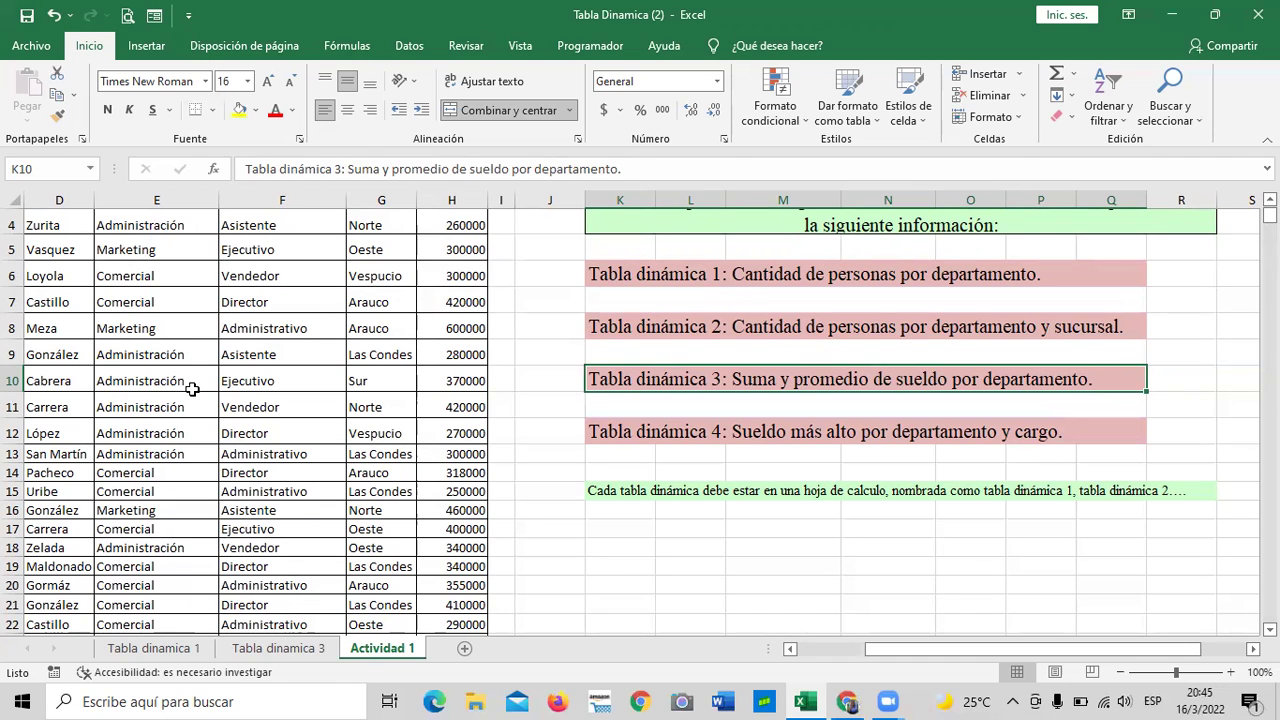
click(604, 561)
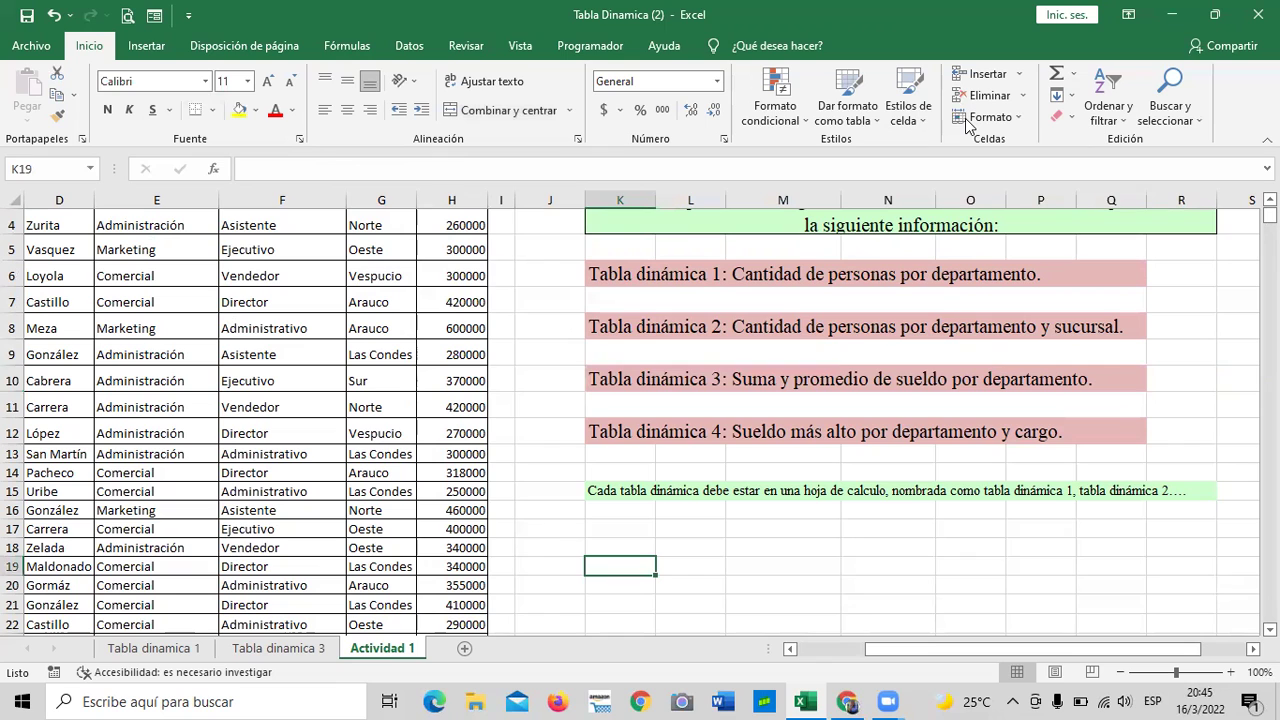
click(140, 46)
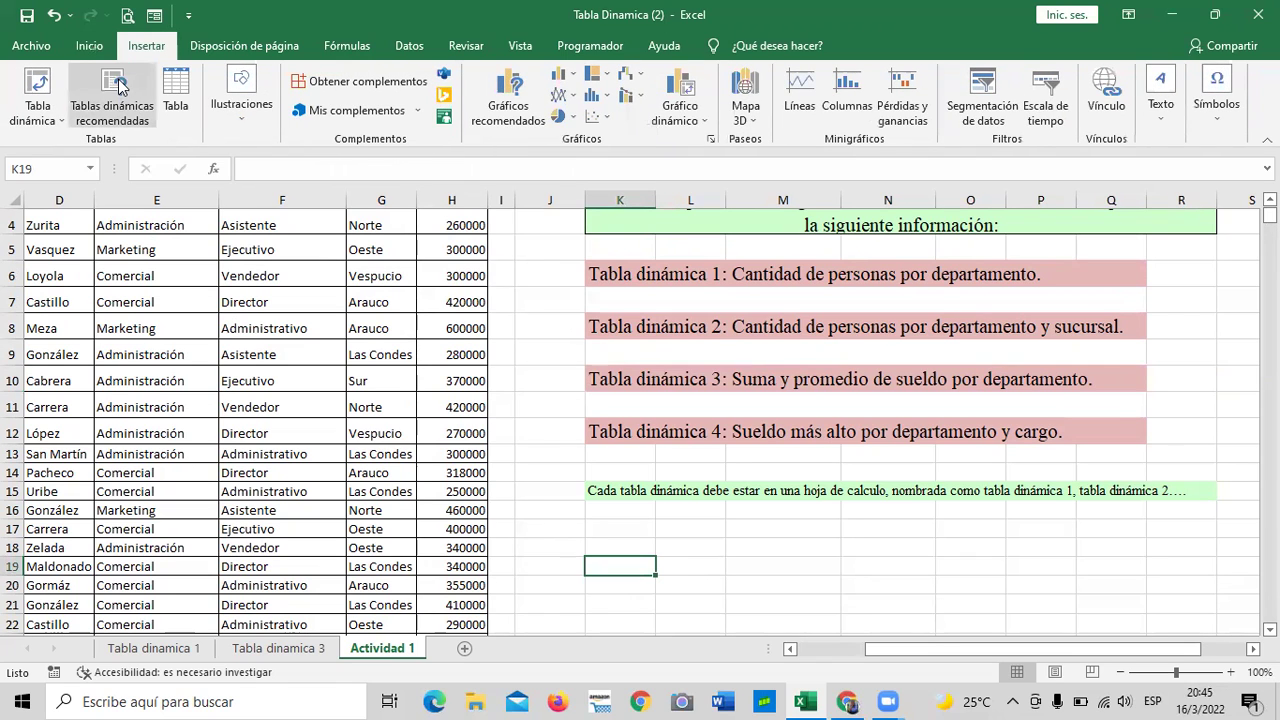
click(120, 87)
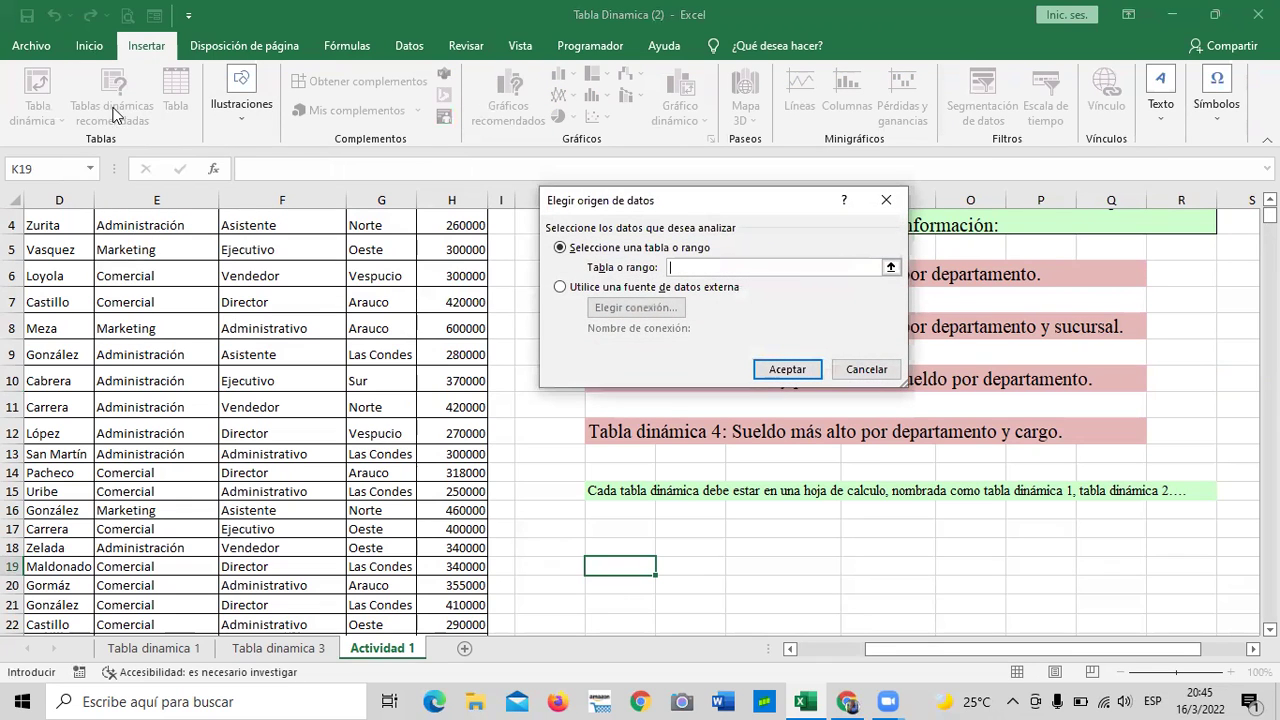
click(846, 368)
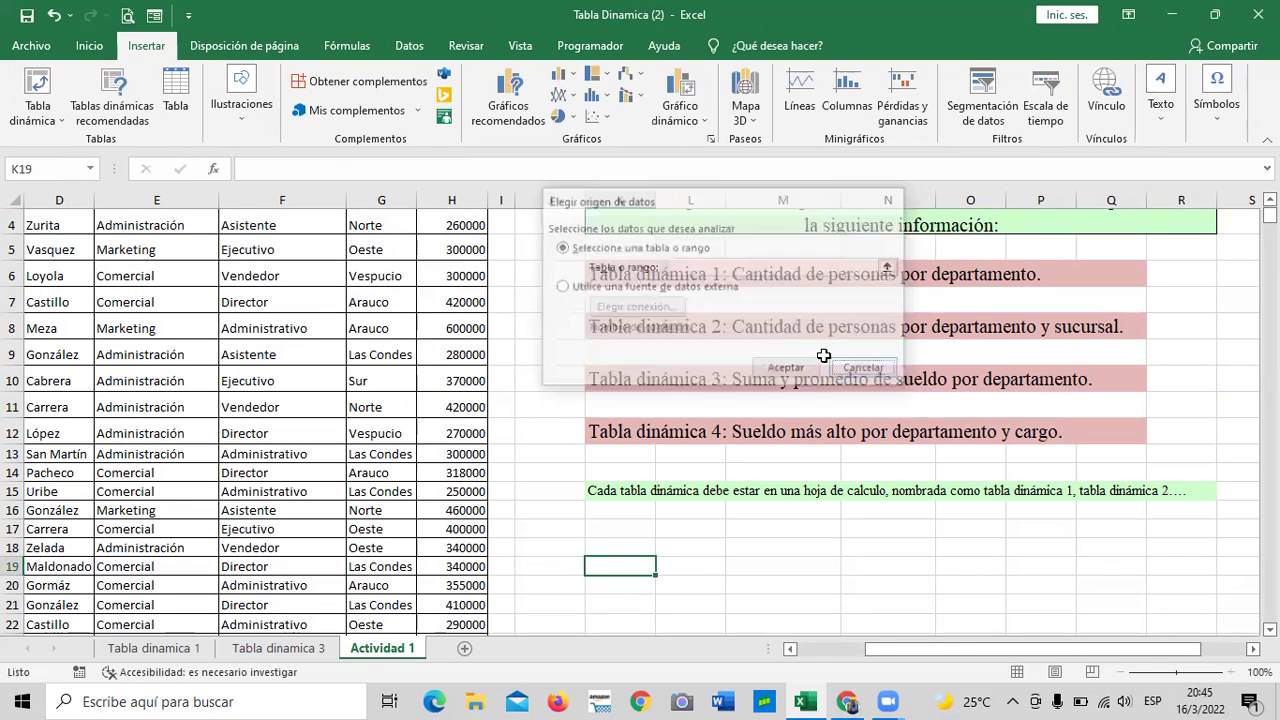
click(817, 582)
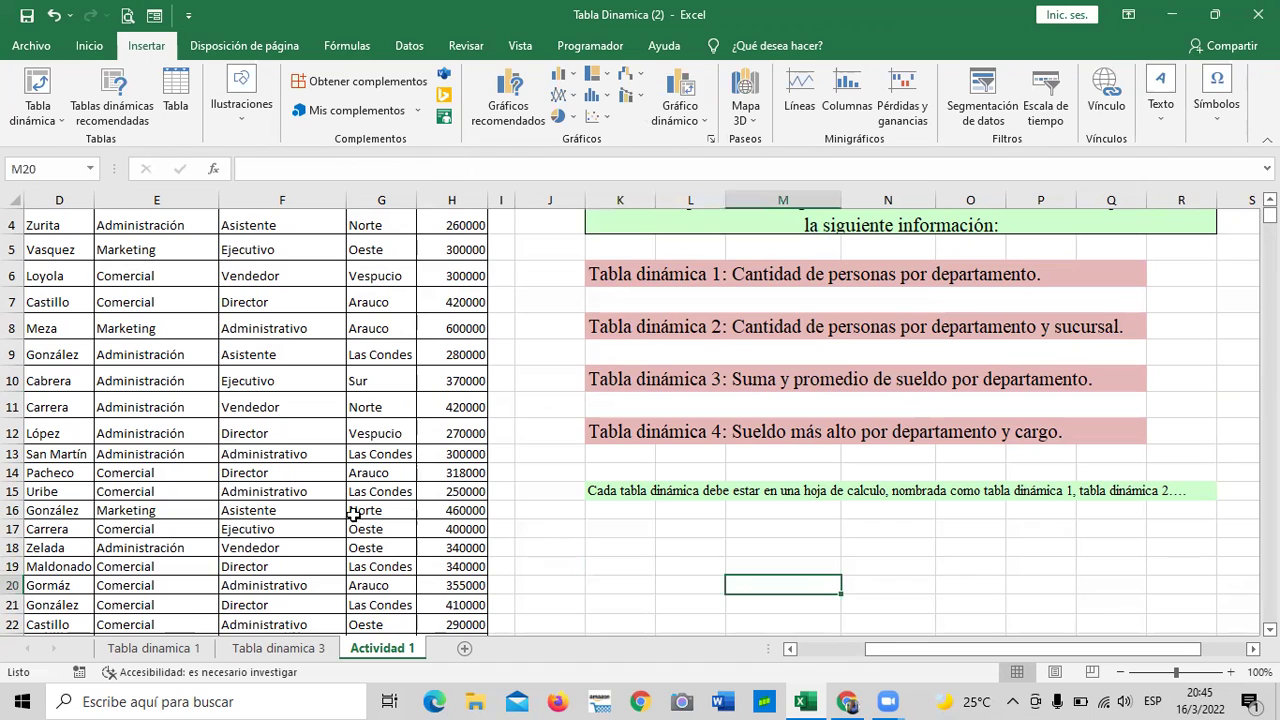
click(224, 450)
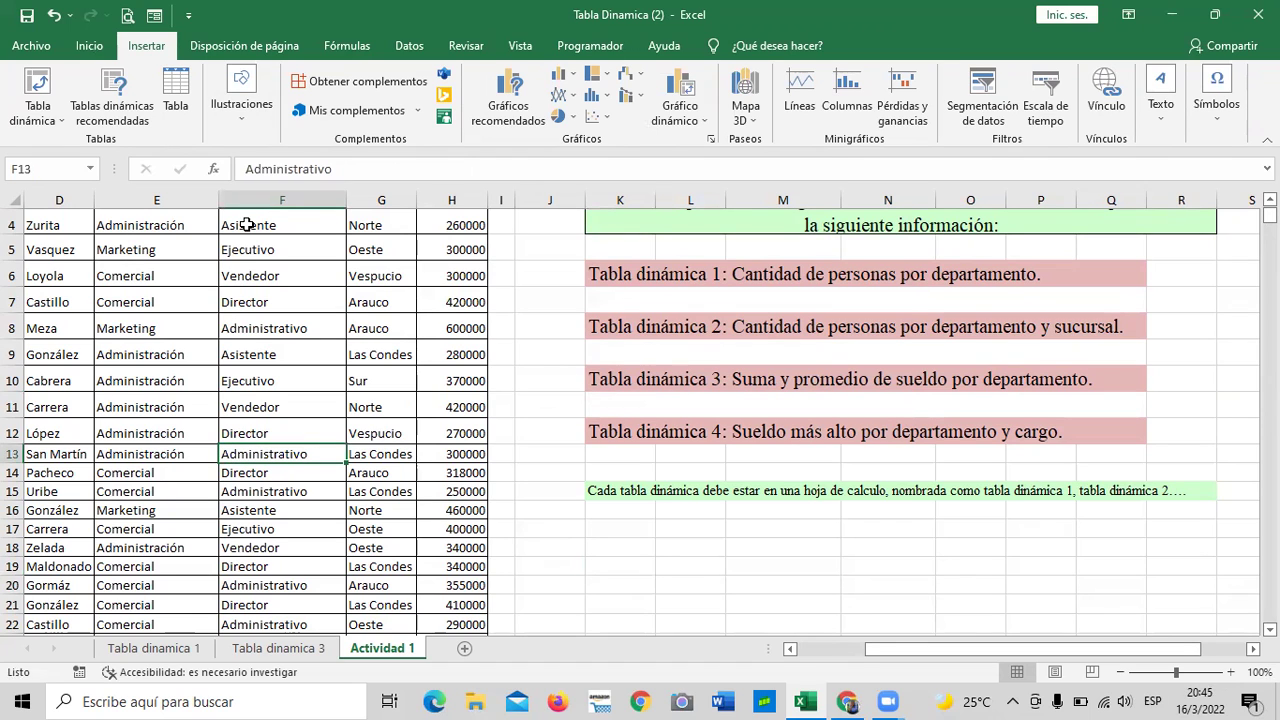
click(146, 394)
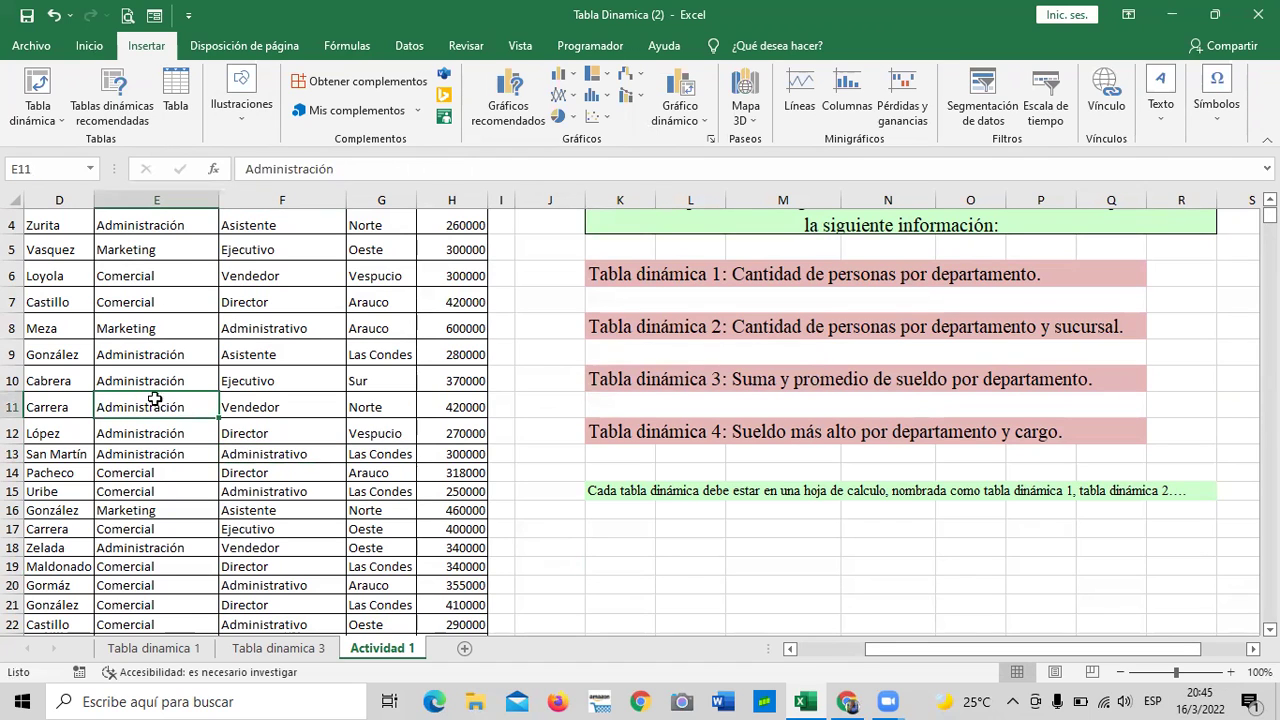
click(203, 344)
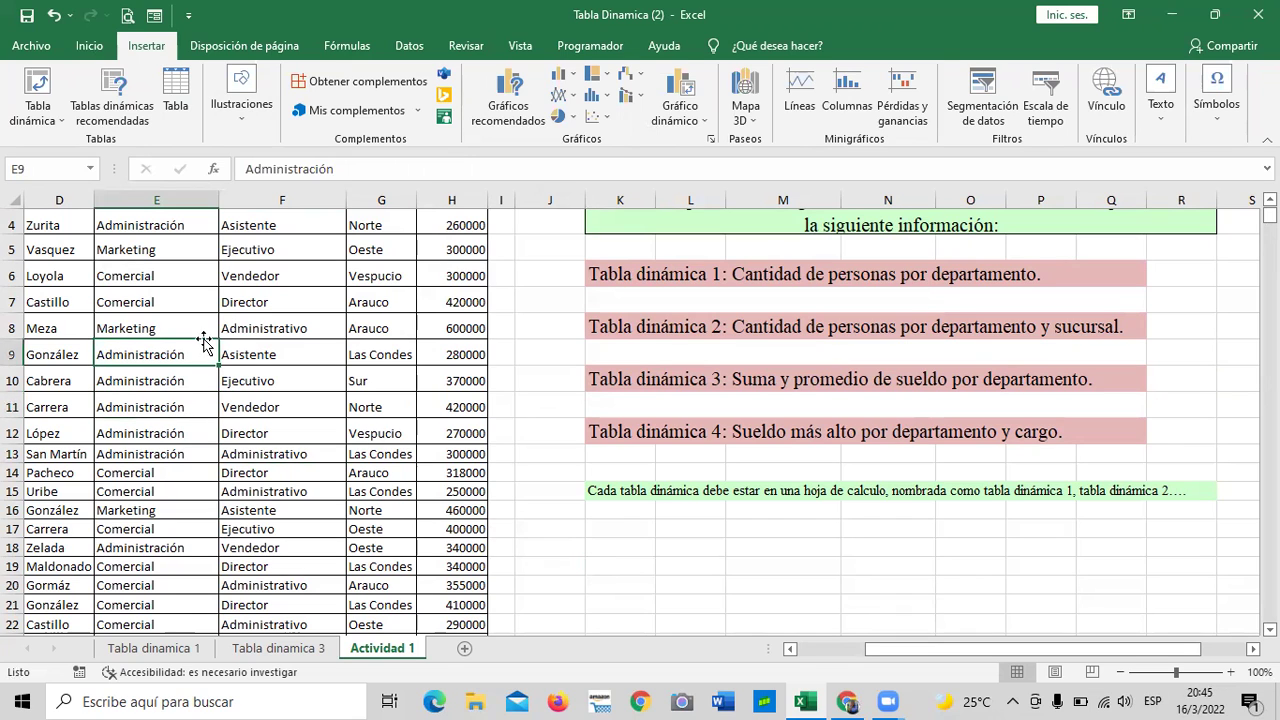
click(204, 490)
click(728, 585)
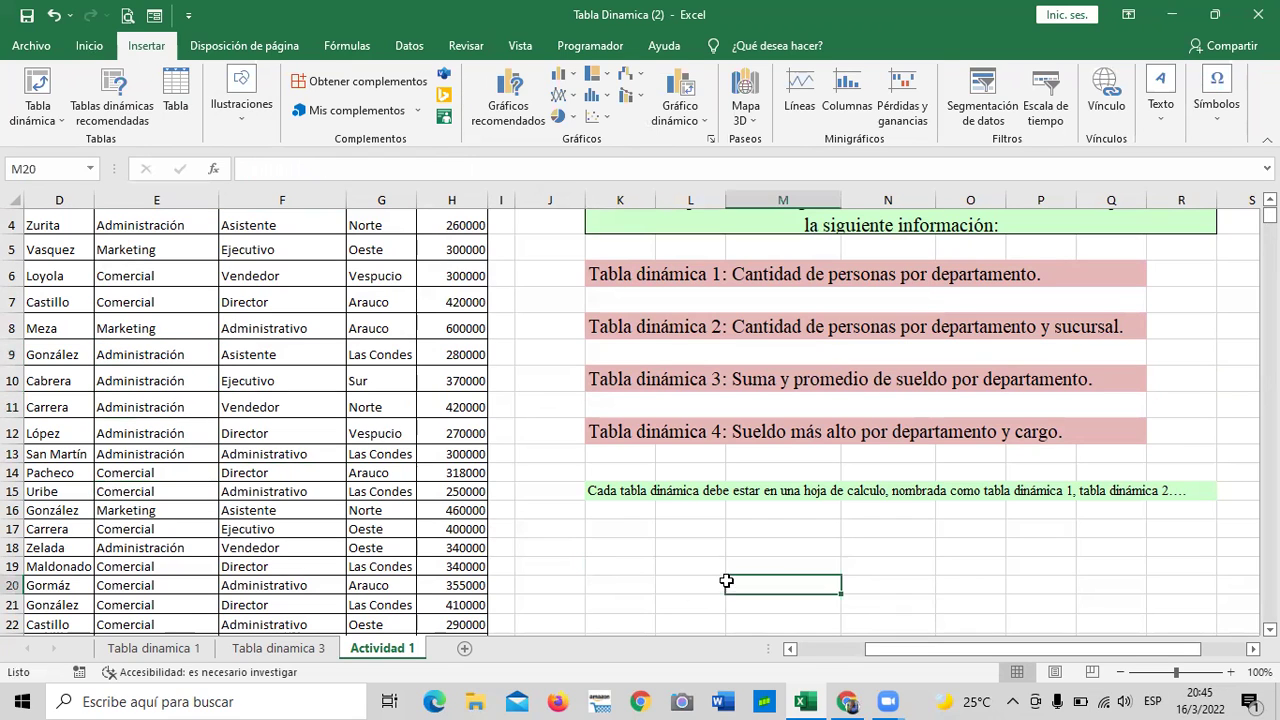
Create a blank pivot table on a new sheet from range D2:H153 of Actividad 1, using the recommended pivot tables command.
click(114, 100)
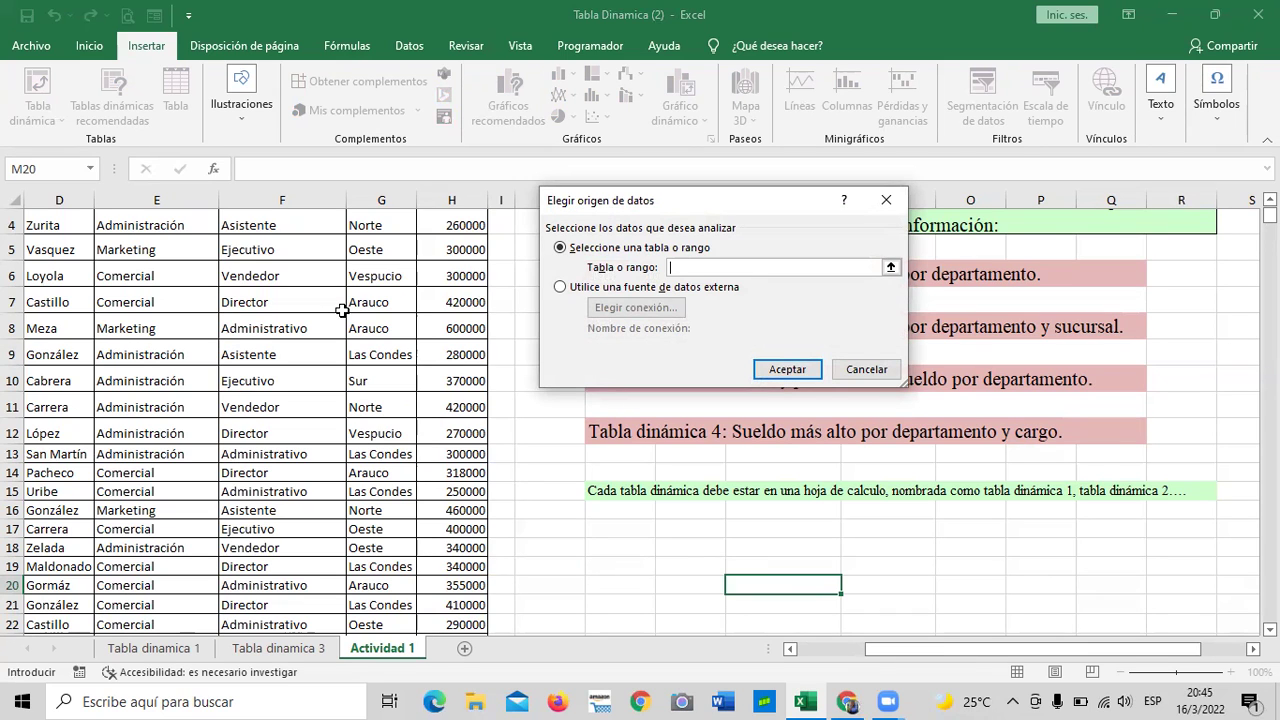
click(890, 267)
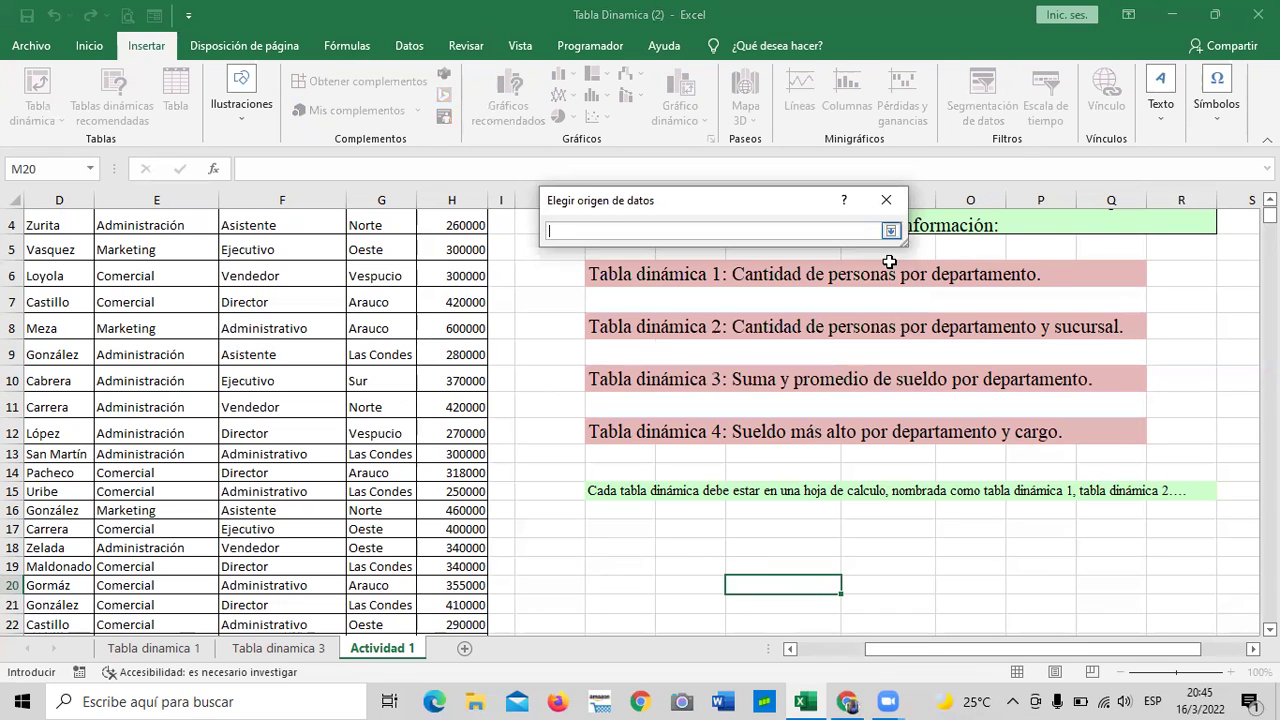
scroll(200, 376, up, 1)
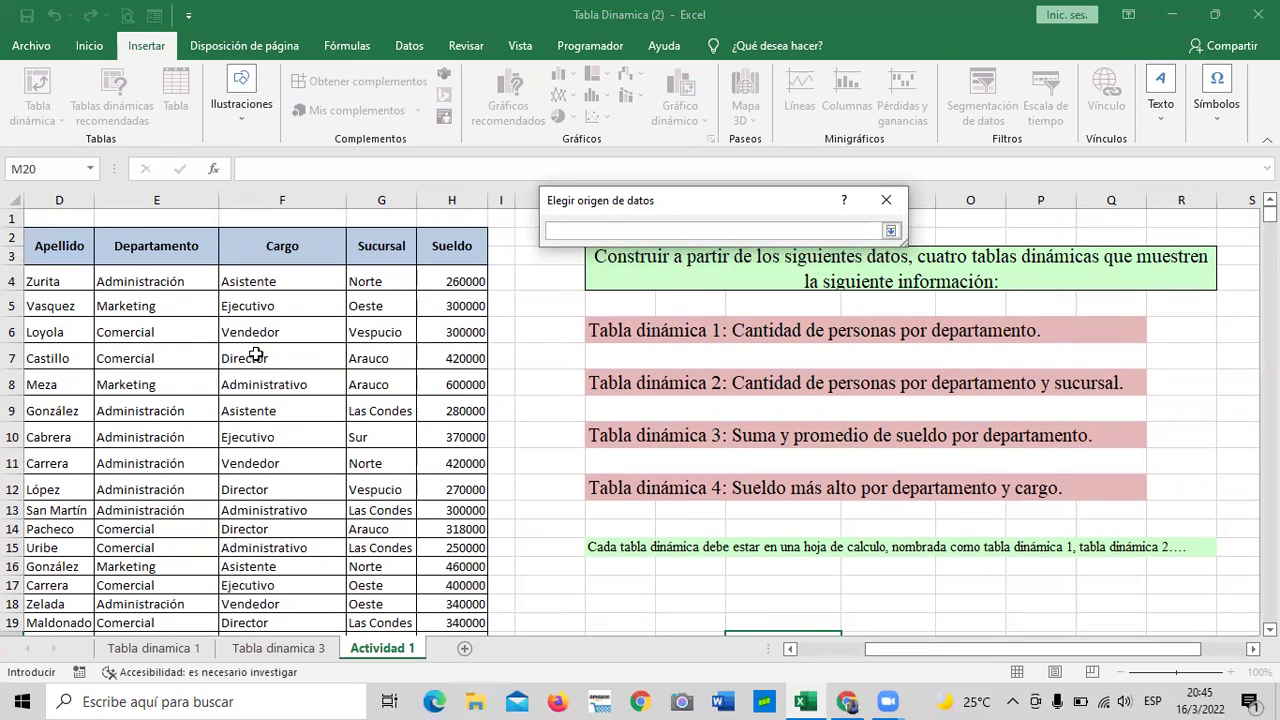
drag(70, 247, 466, 578)
click(890, 231)
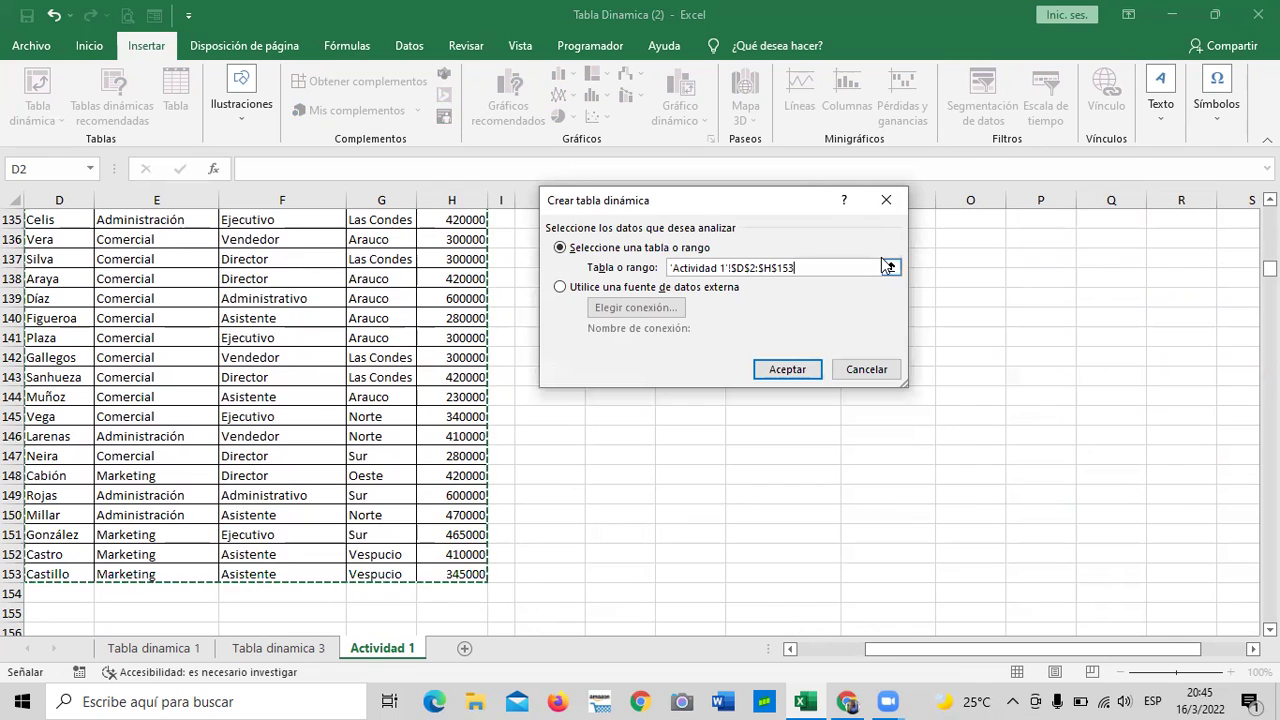
click(799, 369)
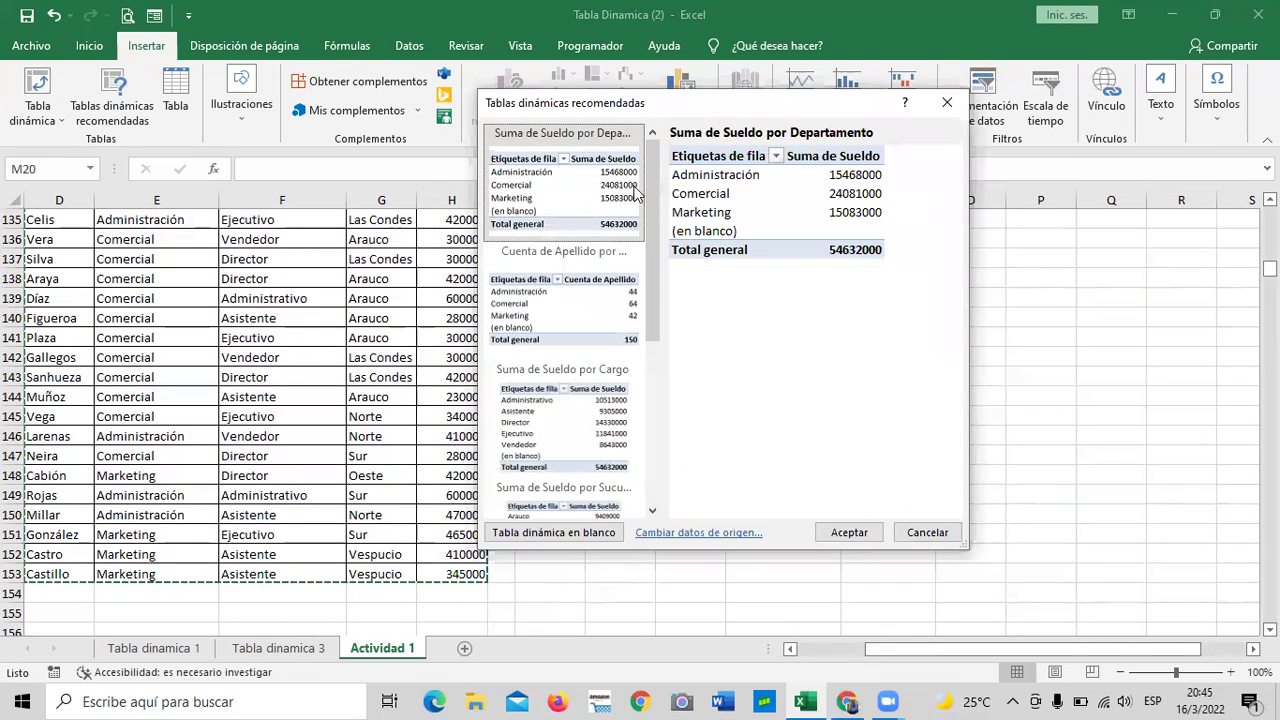
drag(647, 186, 656, 394)
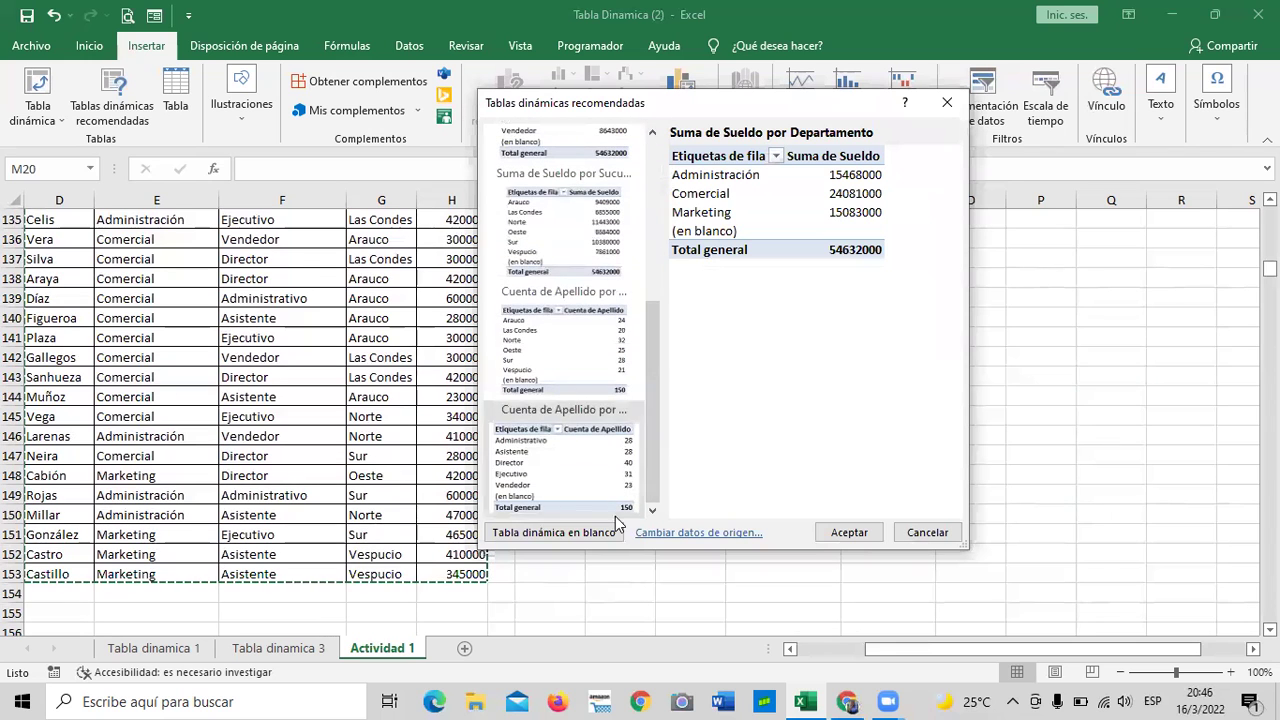
click(545, 535)
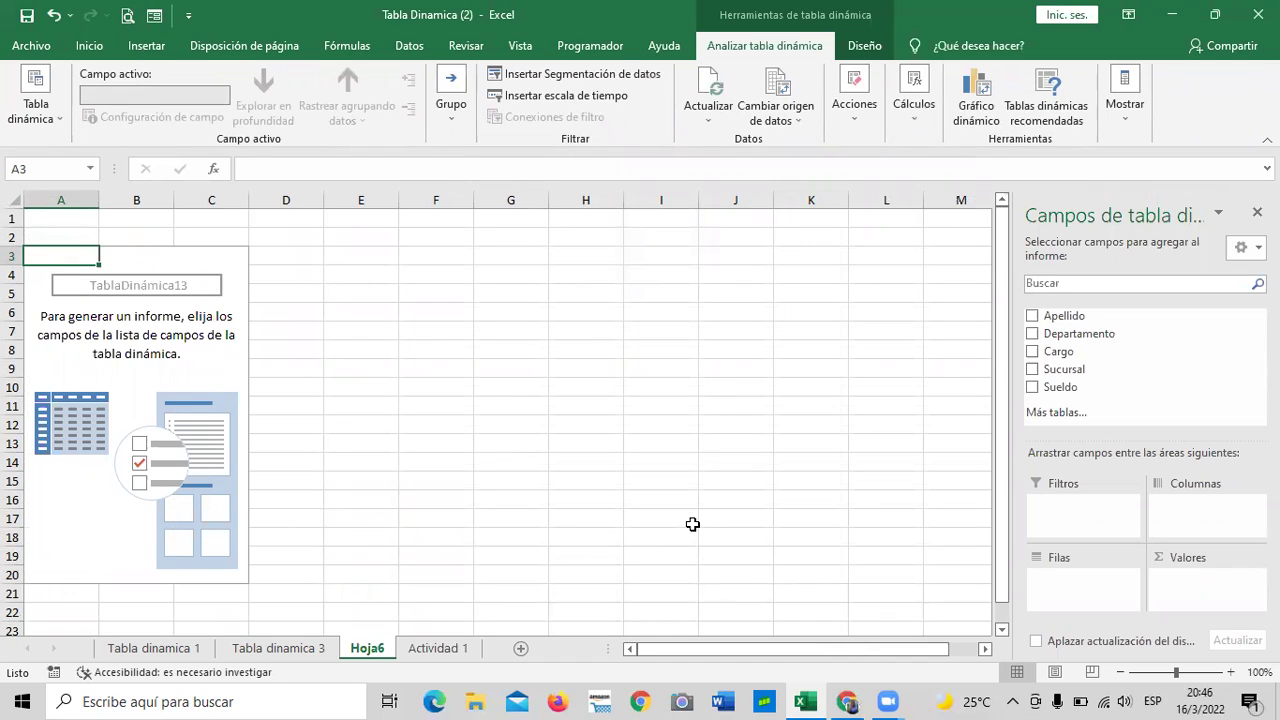
Rename the new pivot table sheet as Tabla dinamica 4.
right_click(368, 651)
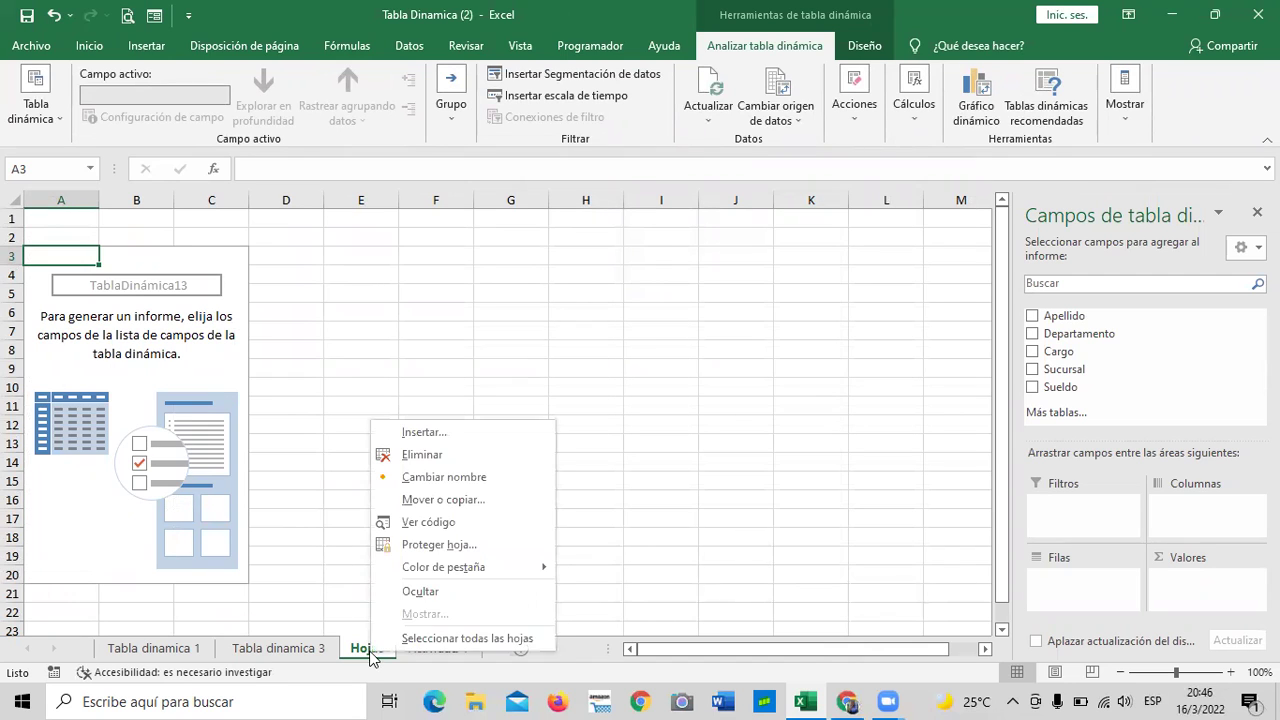
click(462, 484)
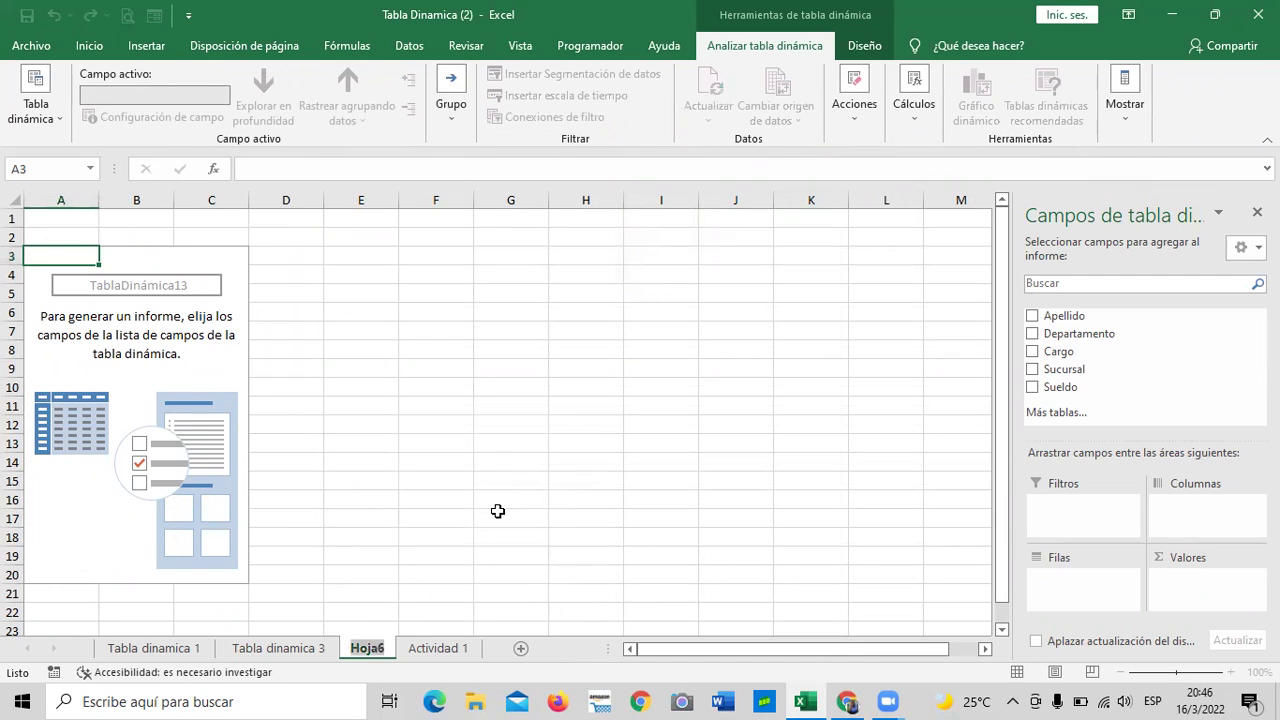
text(Tabla)
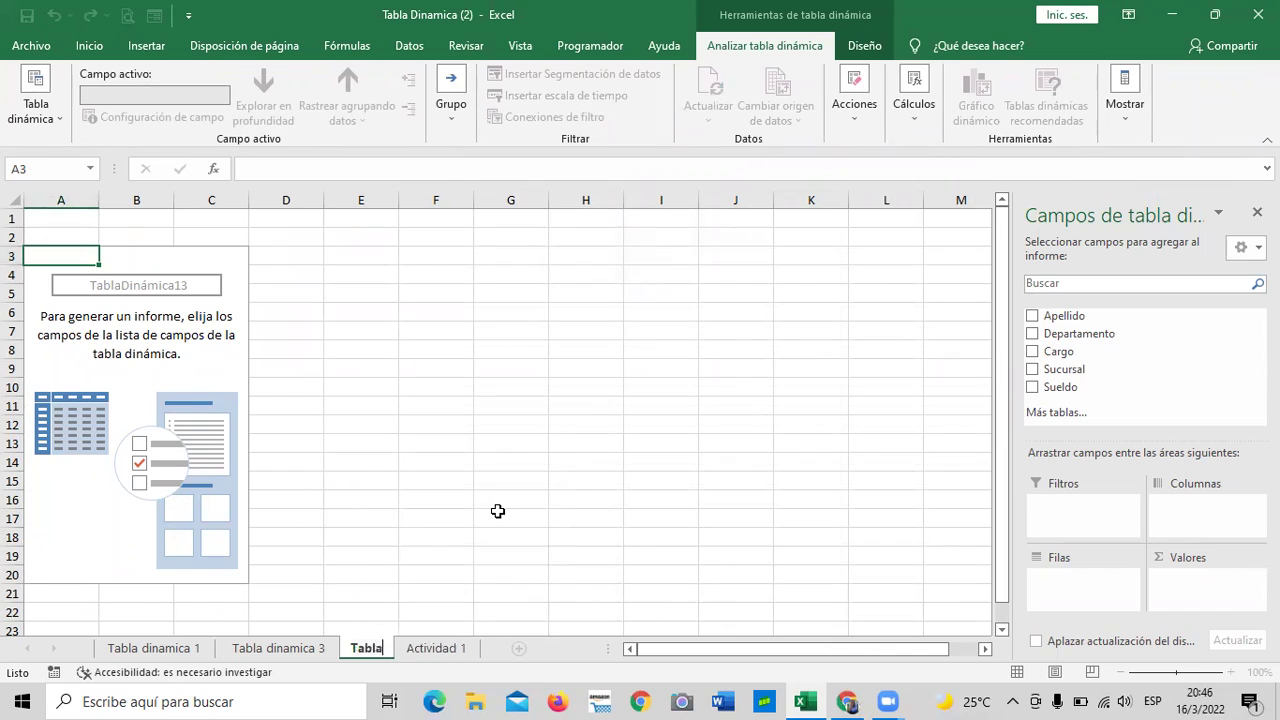
text( dinamica)
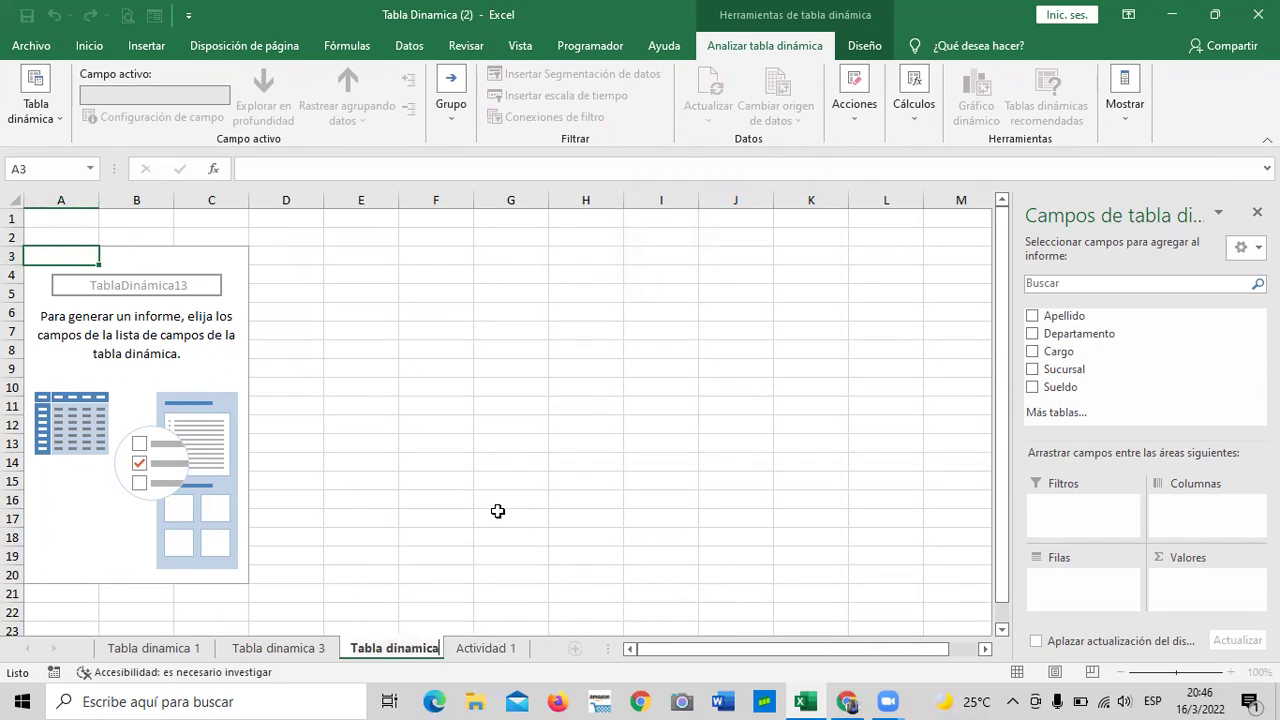
text( 4)
key(Return)
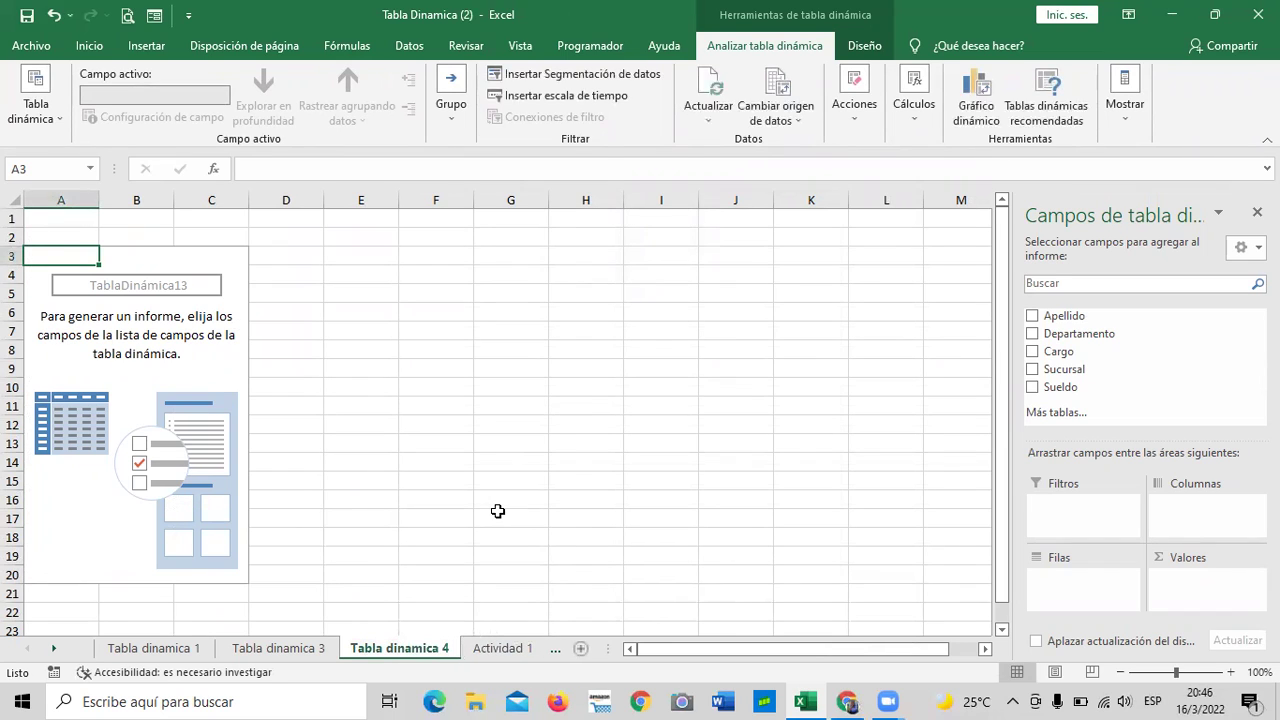
Add Departamento and Sucursal as row fields to the blank pivot table on the Tabla dinamica 4 sheet.
click(507, 329)
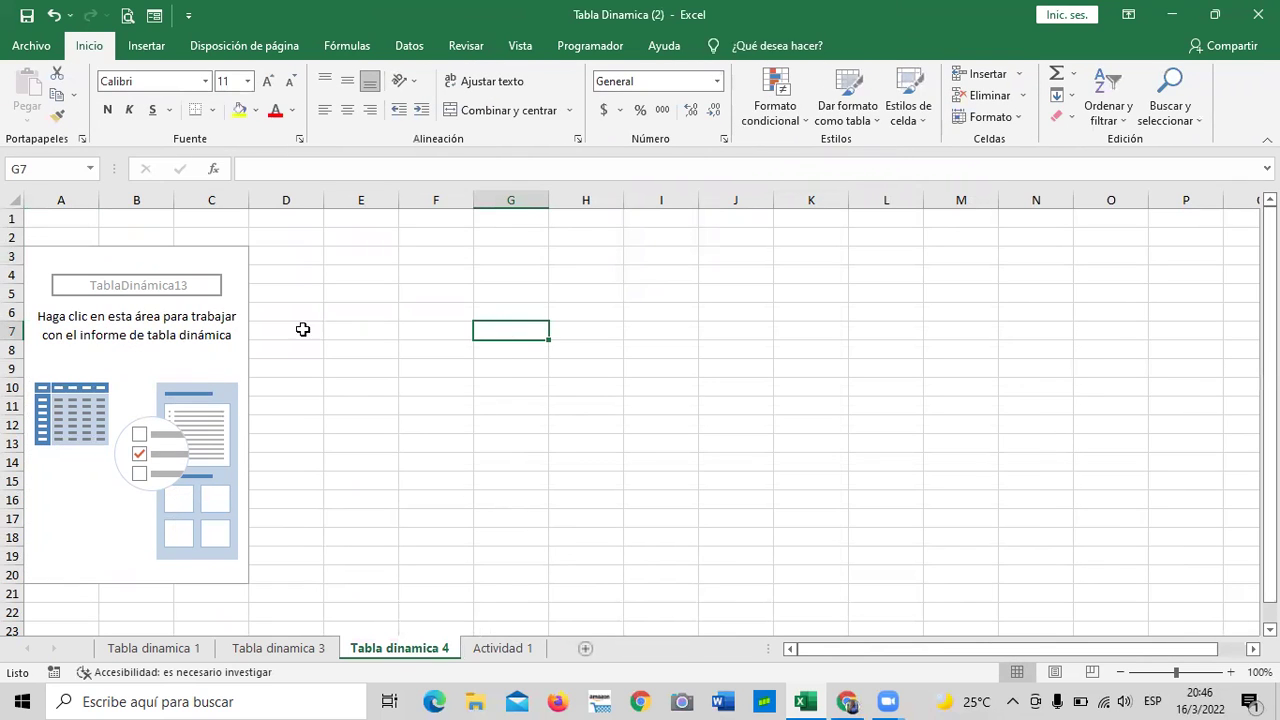
click(184, 269)
click(225, 366)
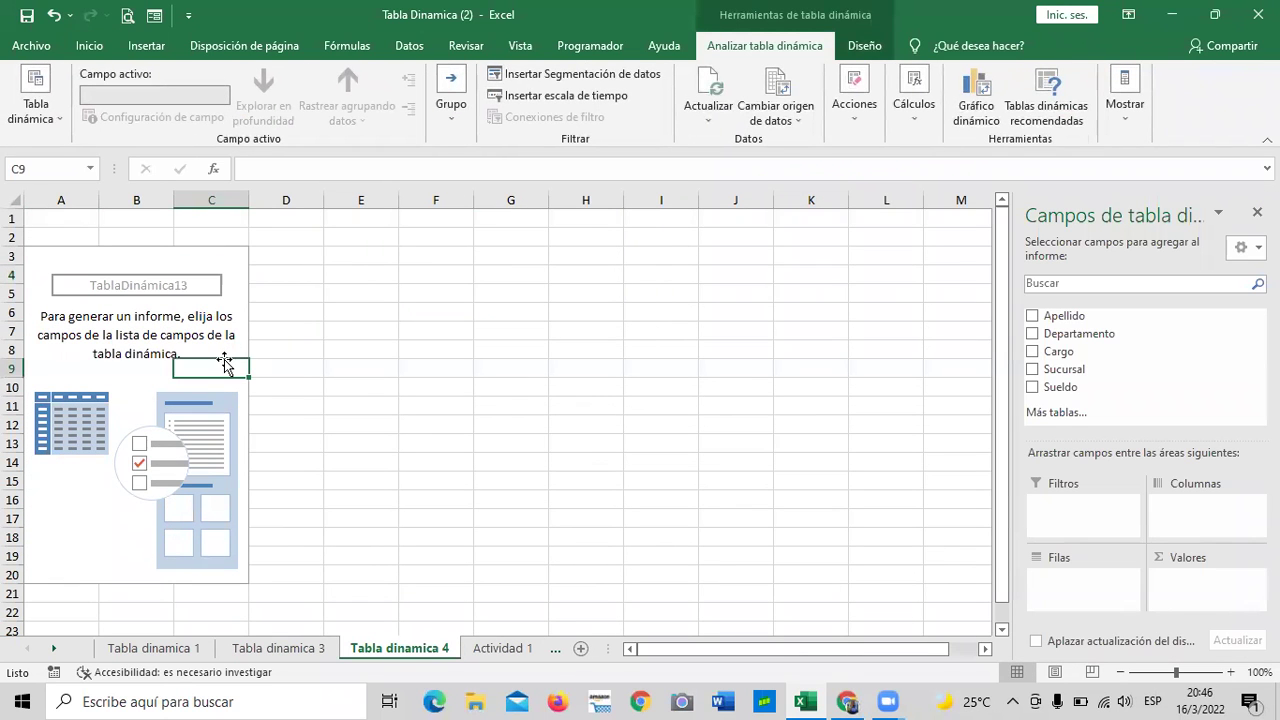
click(1033, 334)
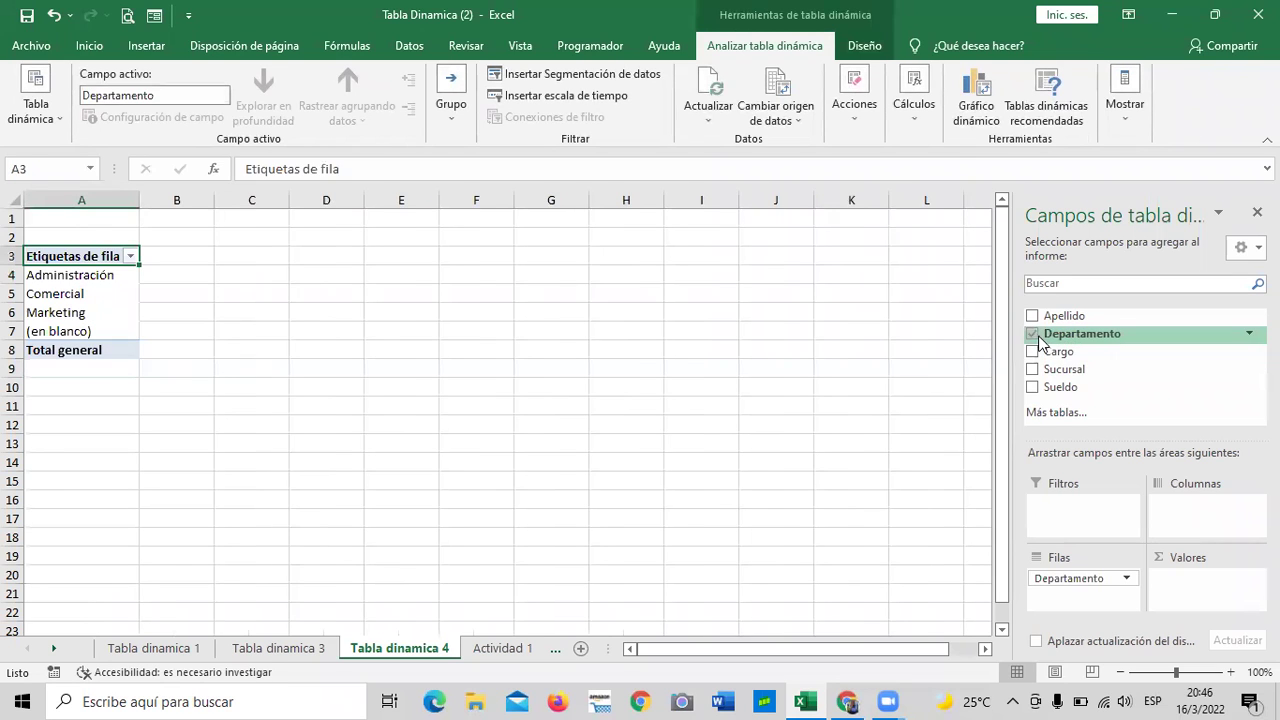
click(1034, 370)
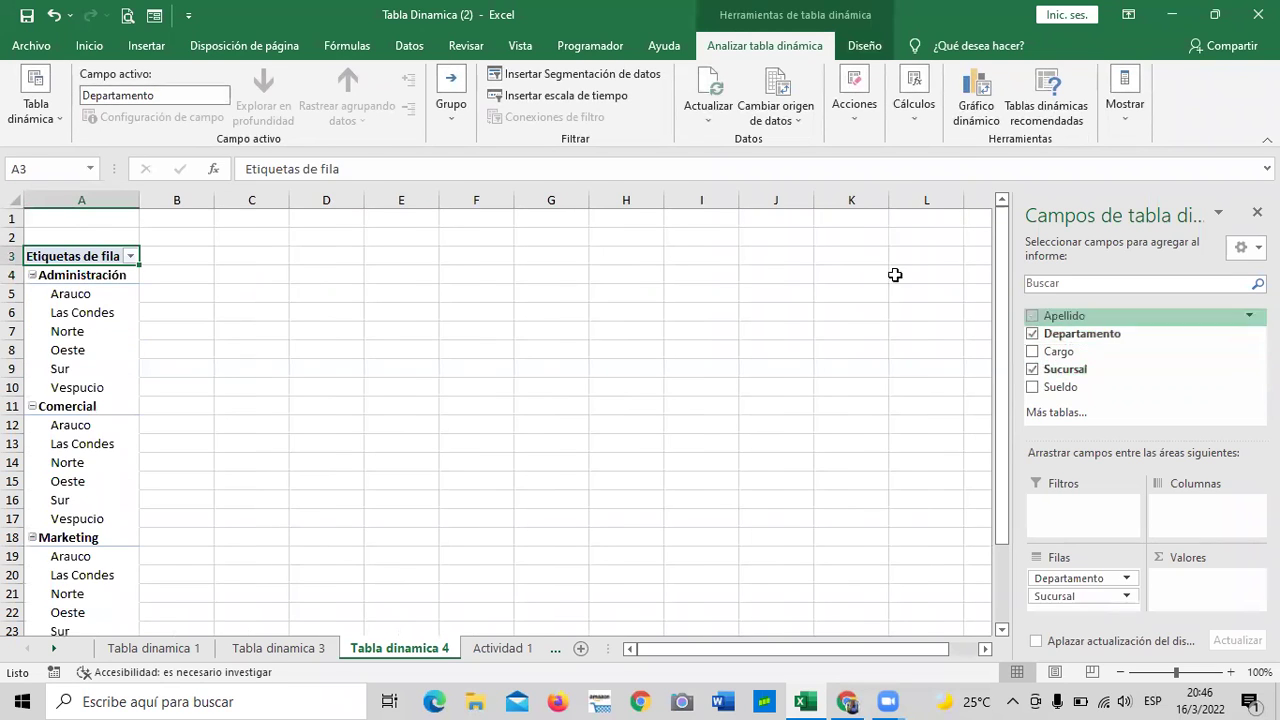
drag(1089, 597, 1182, 526)
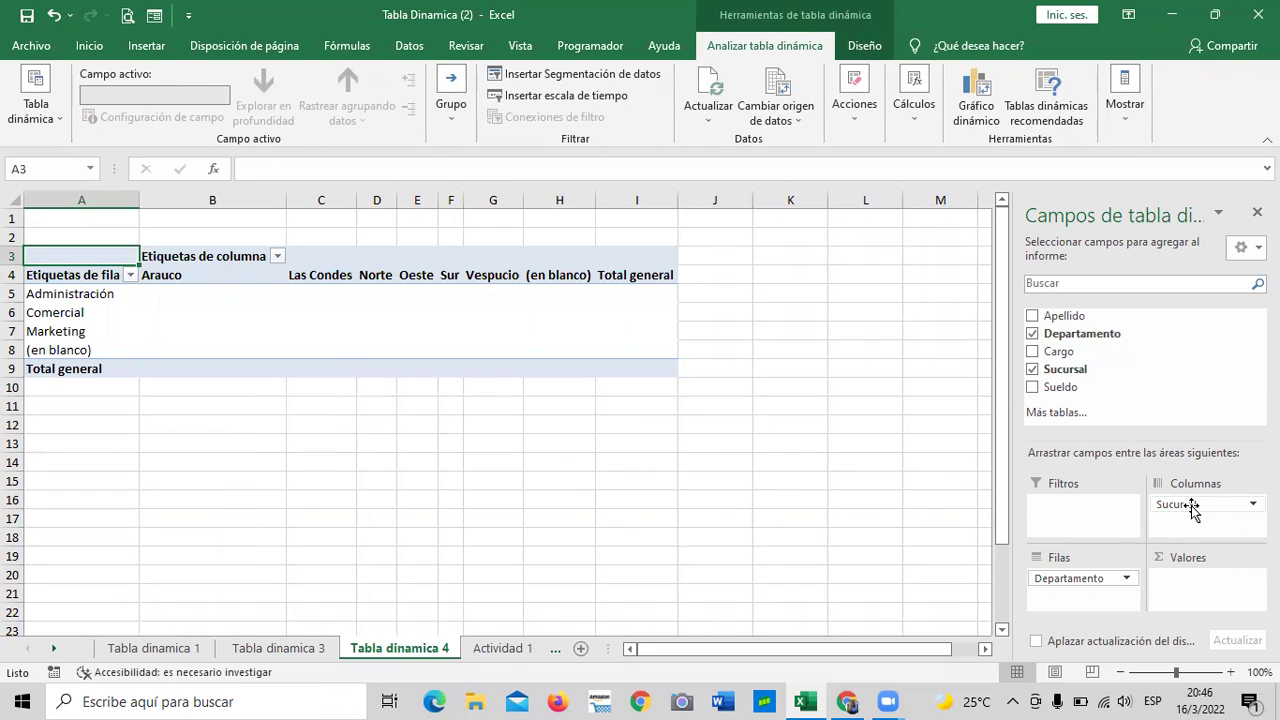
drag(1192, 507, 1085, 598)
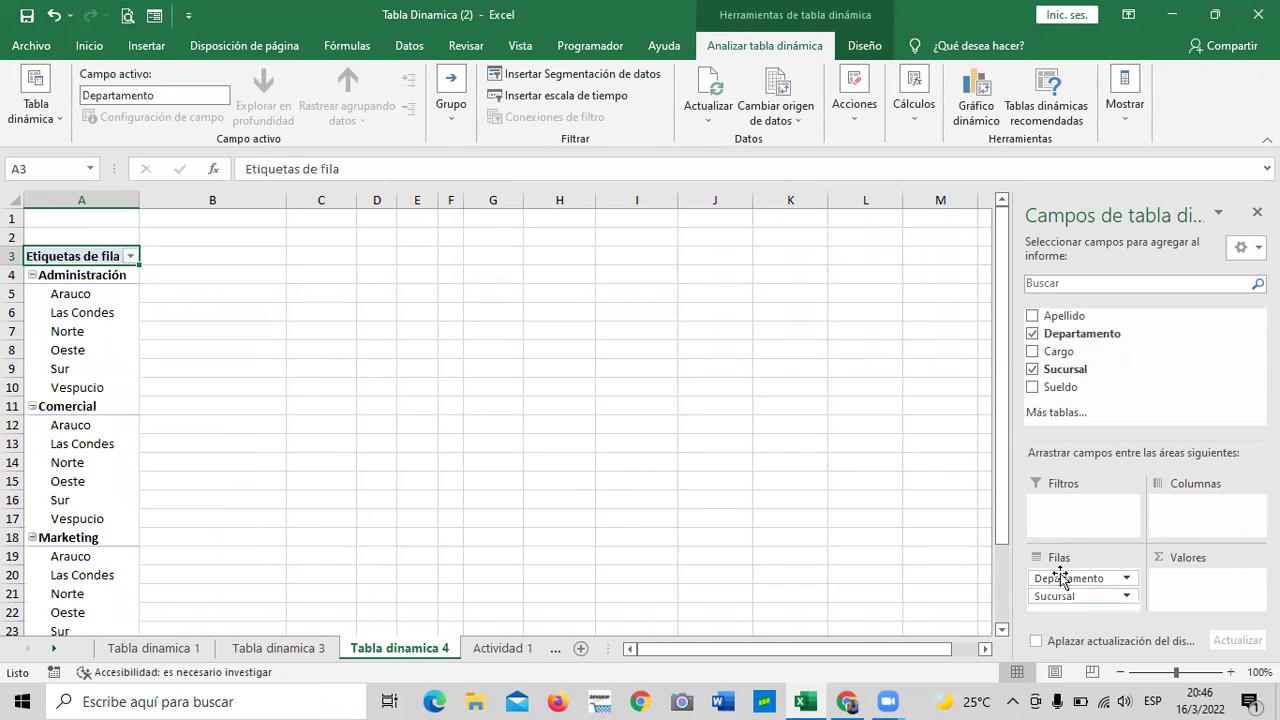
scroll(463, 395, down, 10)
scroll(465, 400, up, 10)
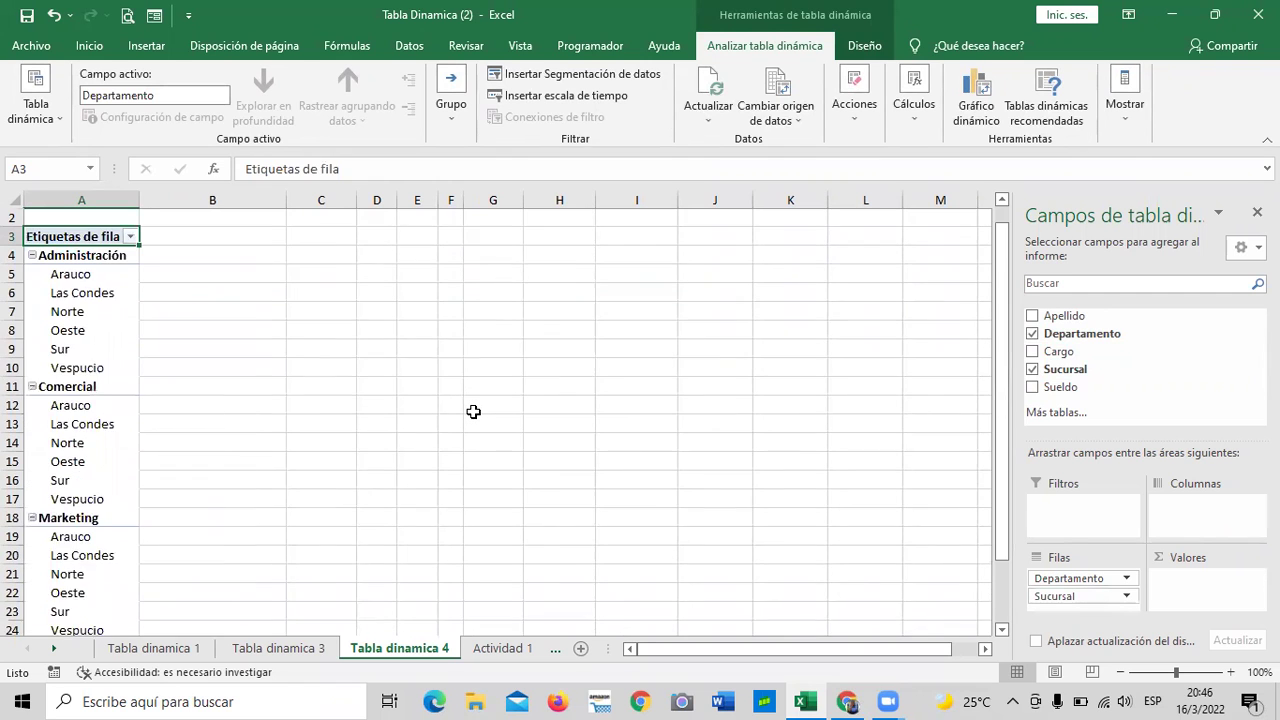
scroll(473, 412, up, 1)
scroll(475, 412, down, 3)
scroll(475, 412, up, 1)
scroll(475, 412, up, 2)
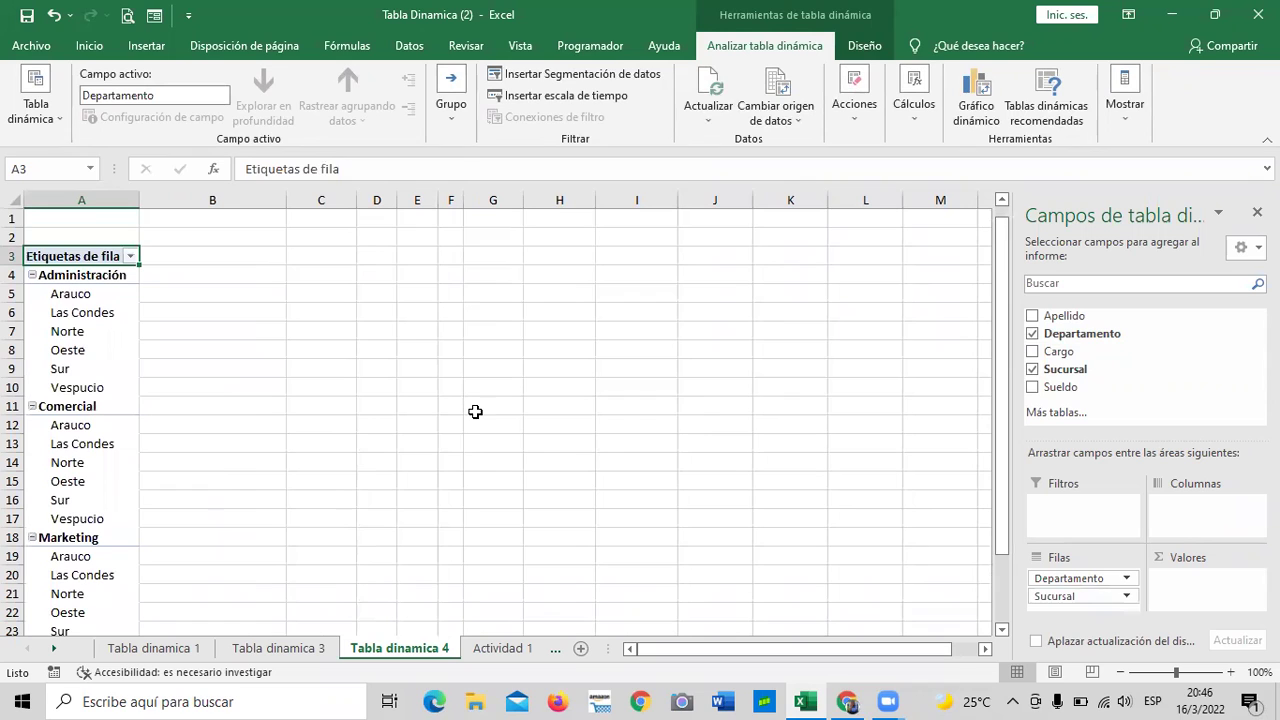
Move the Sucursal field from rows to columns and recheck the Tabla dinámica 4 requirement on the Actividad 1 sheet.
drag(1052, 596, 1165, 515)
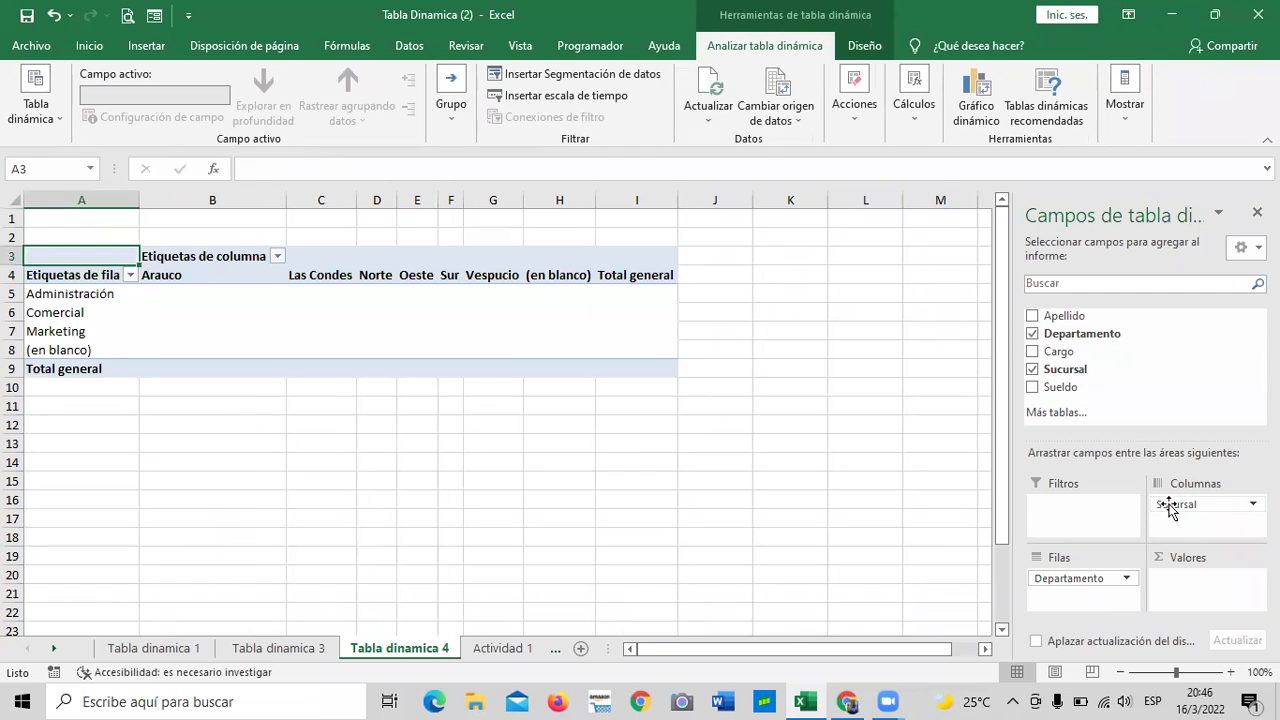
click(512, 647)
scroll(640, 552, up, 5)
scroll(700, 548, up, 20)
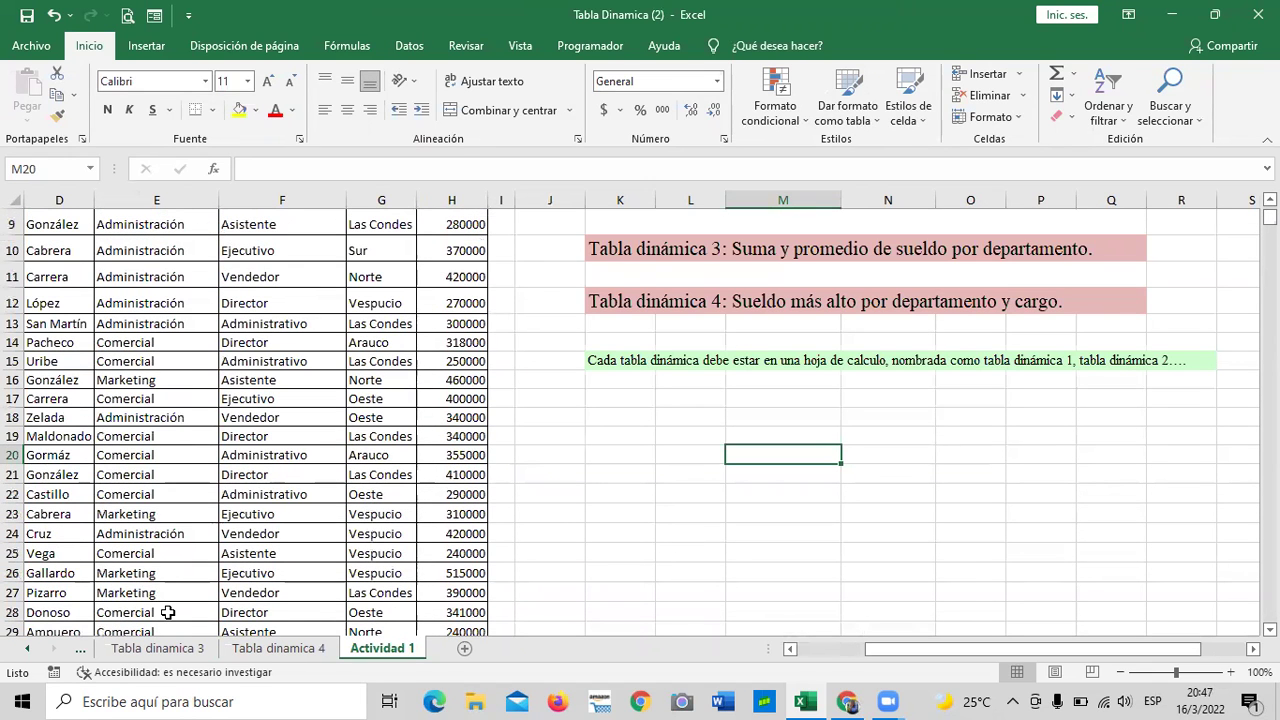
click(258, 649)
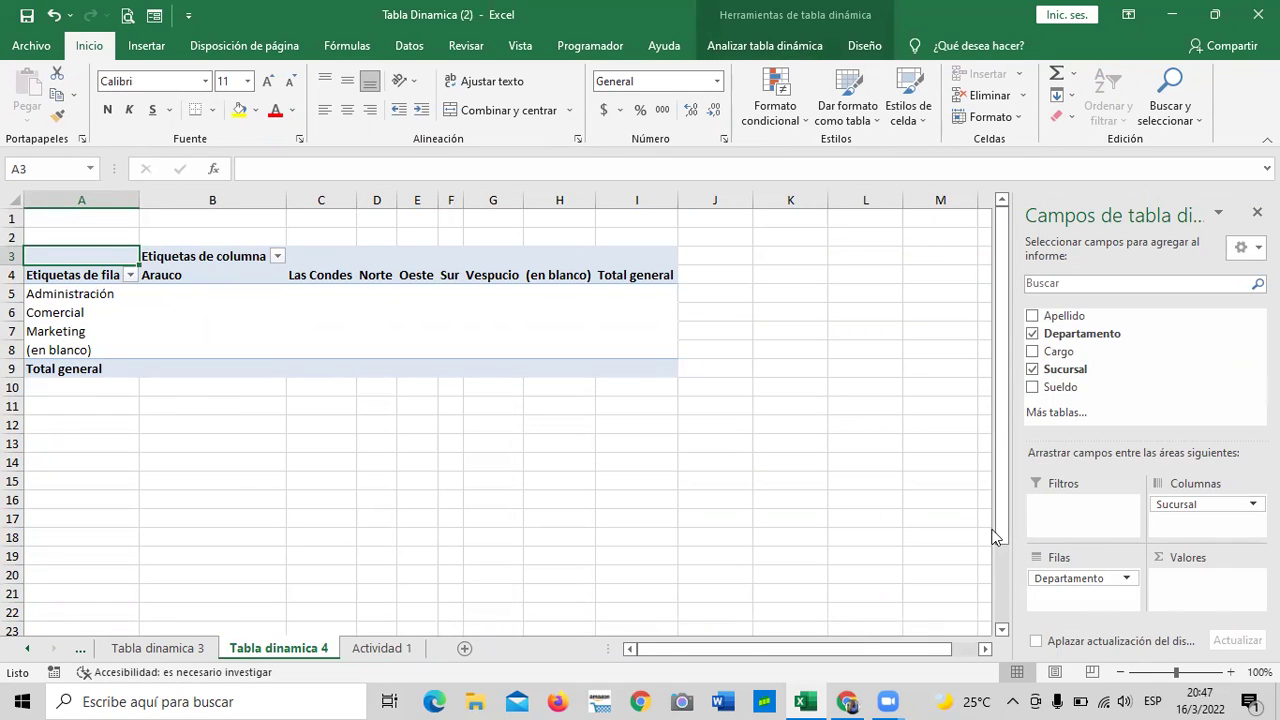
Add Sueldo as the value field of the Tabla dinamica 4 pivot table and summarize it by Máx.
click(1033, 388)
drag(1090, 393, 1062, 397)
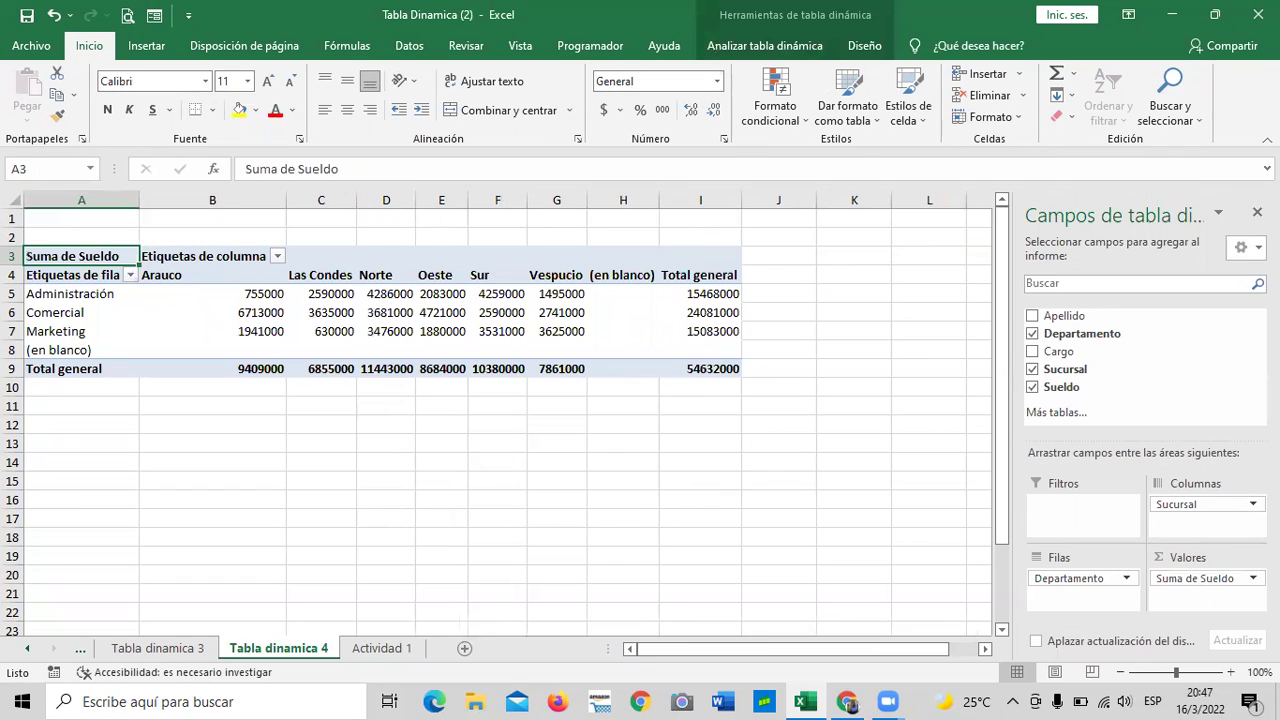
click(1252, 578)
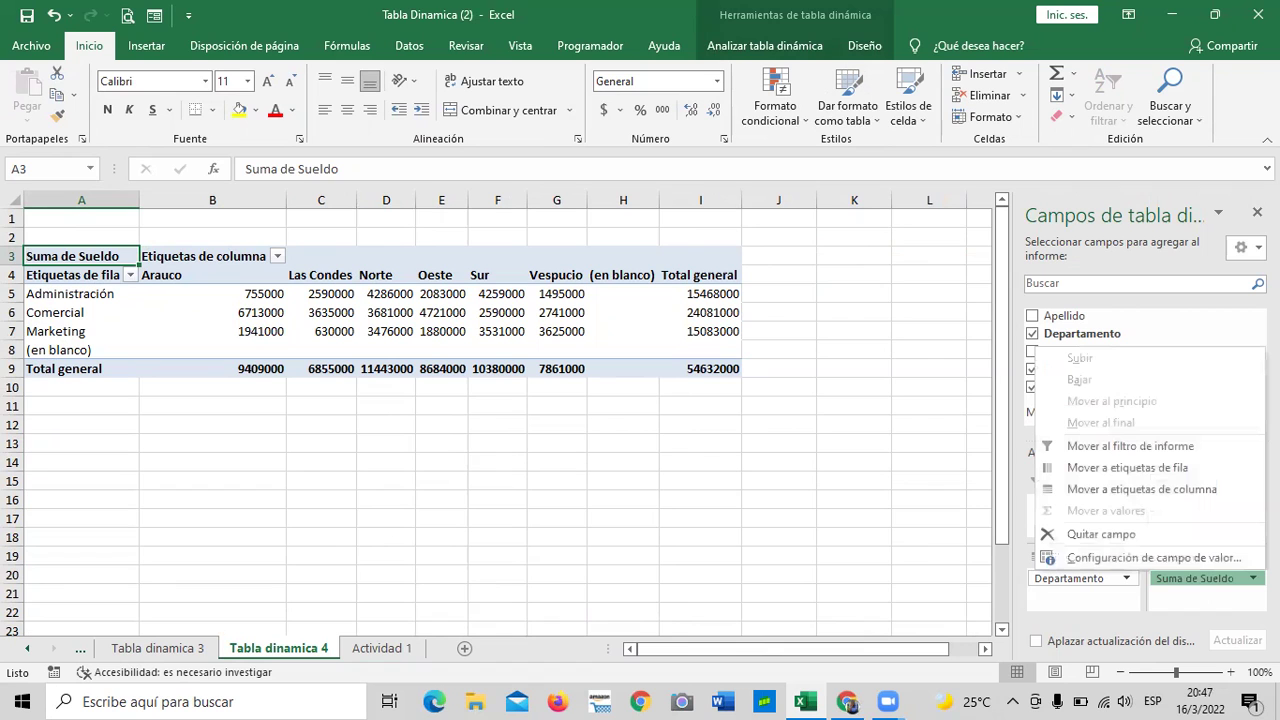
click(1150, 557)
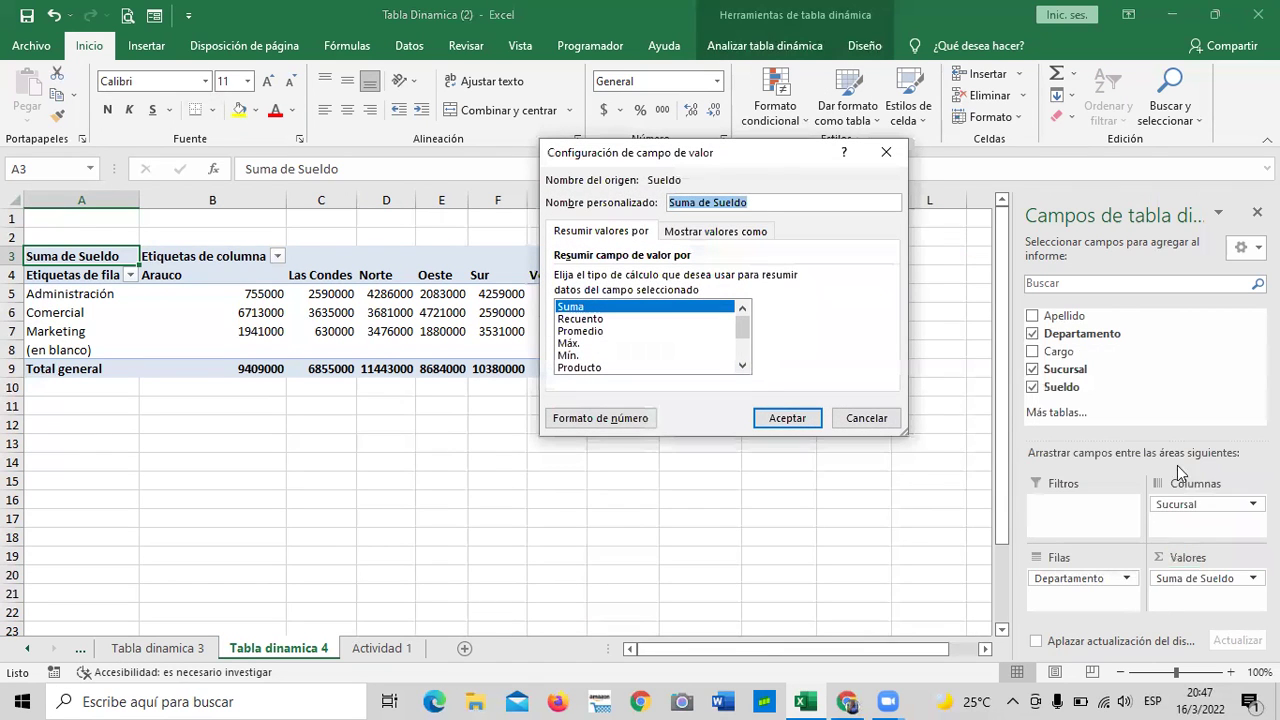
drag(748, 152, 686, 156)
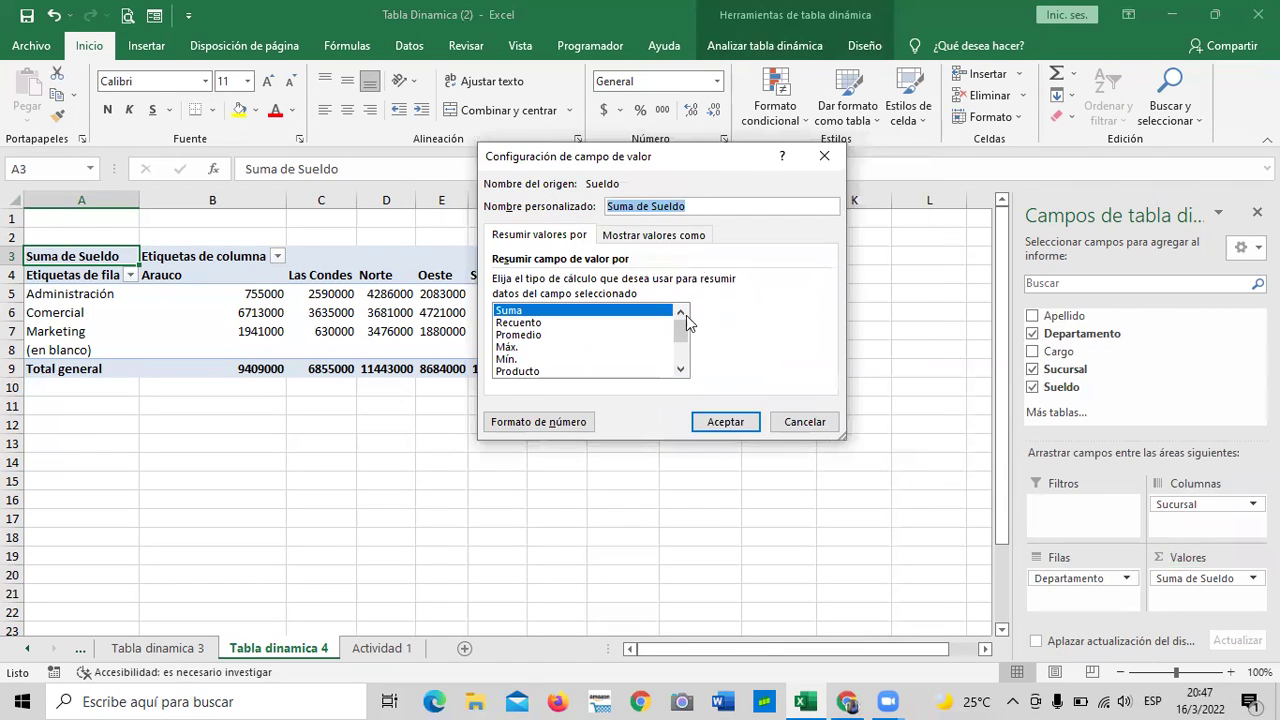
drag(687, 340, 684, 351)
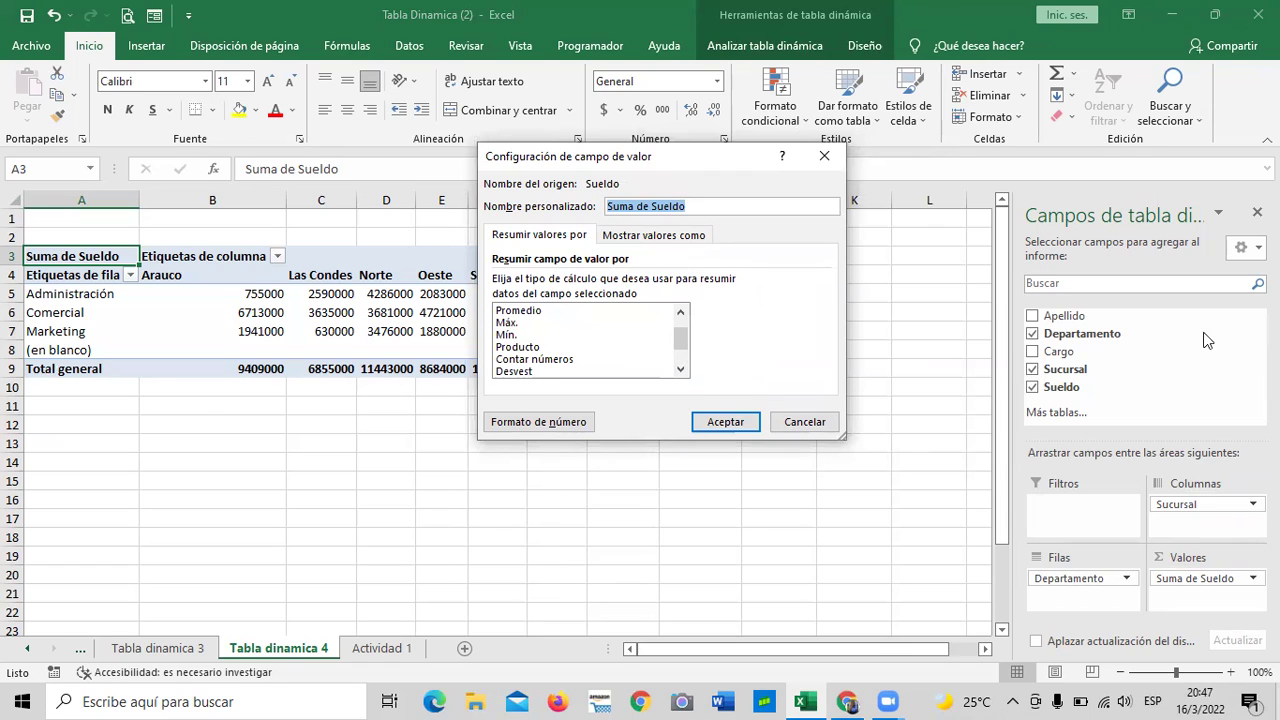
click(509, 324)
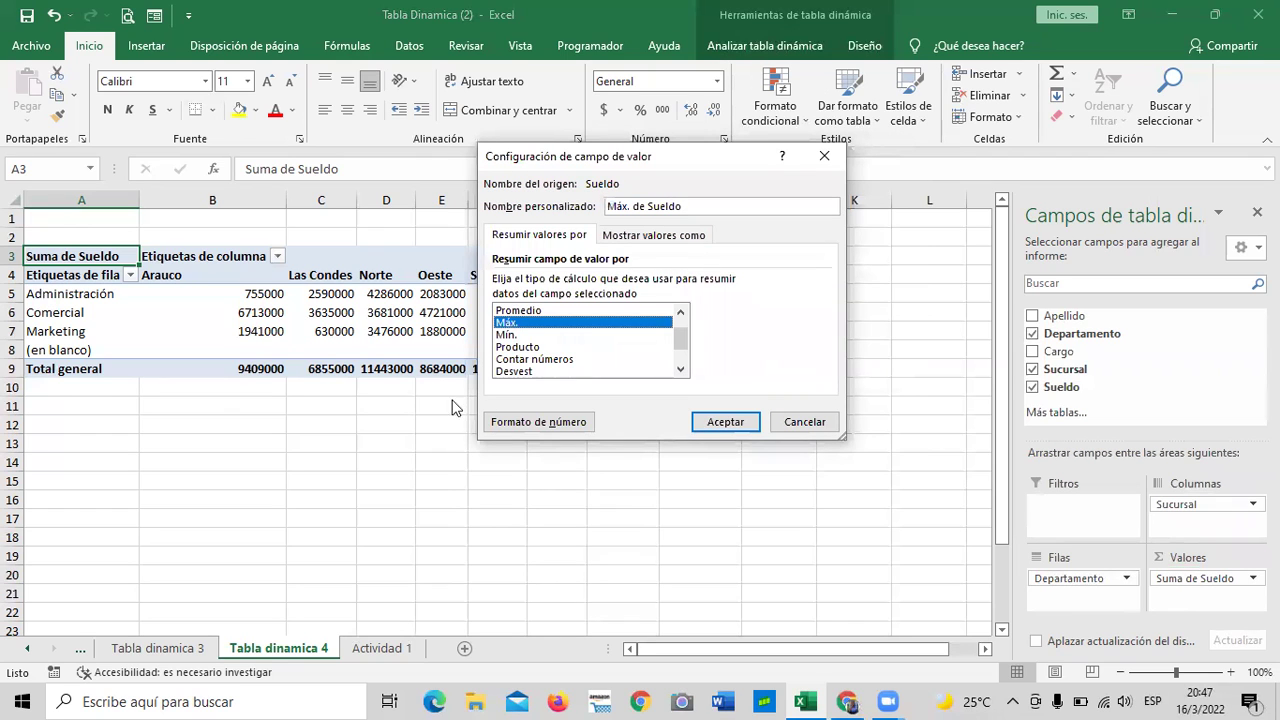
click(722, 422)
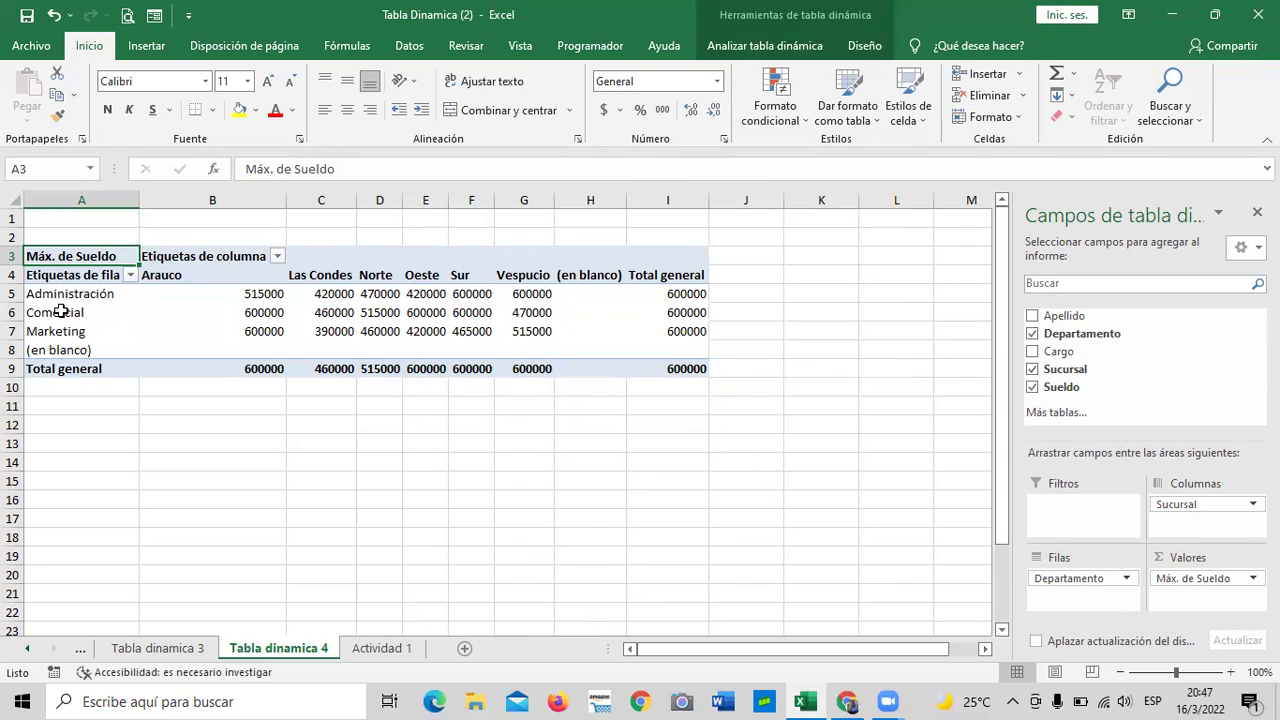
Examine the maximum salary values and totals for each department and branch in the pivot table.
click(314, 277)
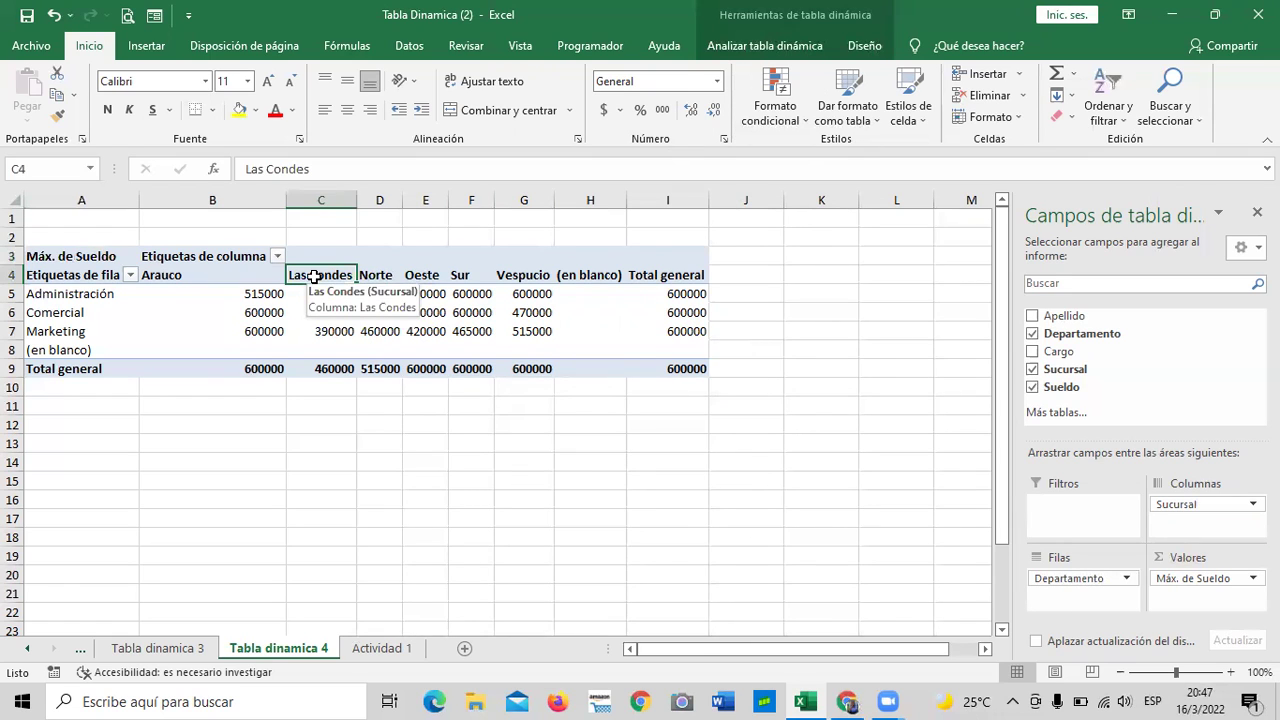
click(375, 276)
click(422, 275)
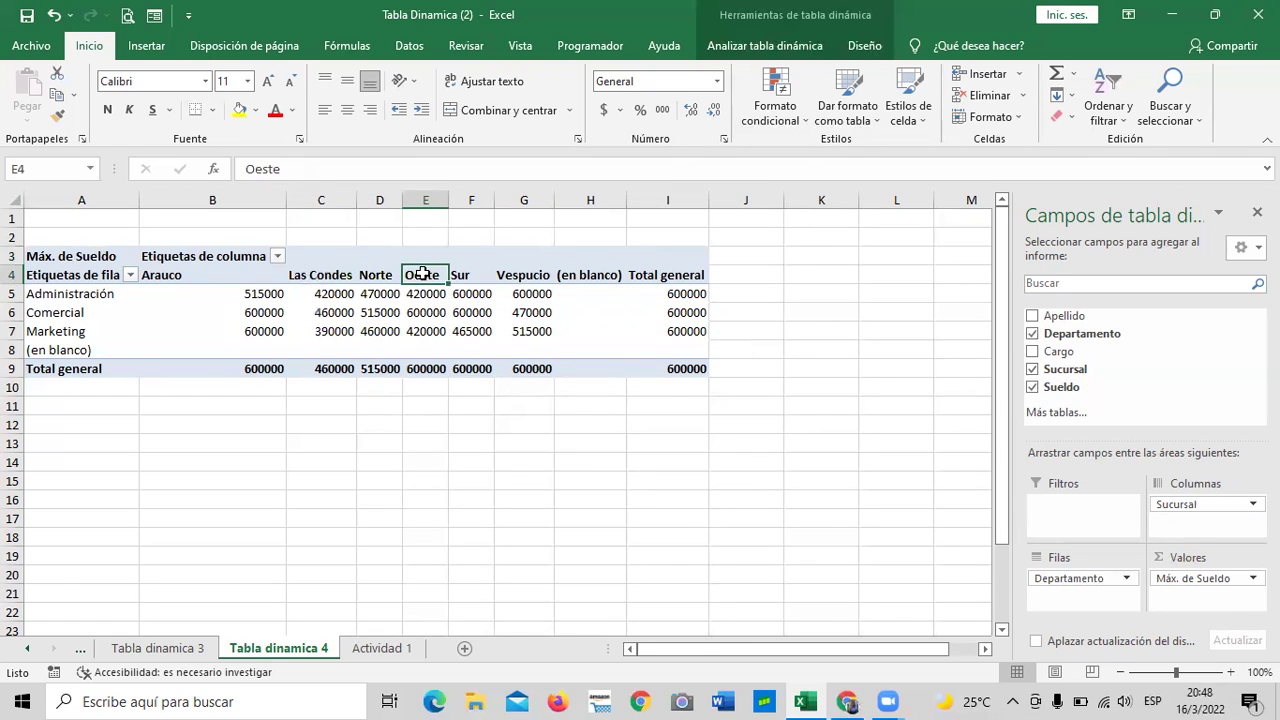
click(460, 275)
click(514, 276)
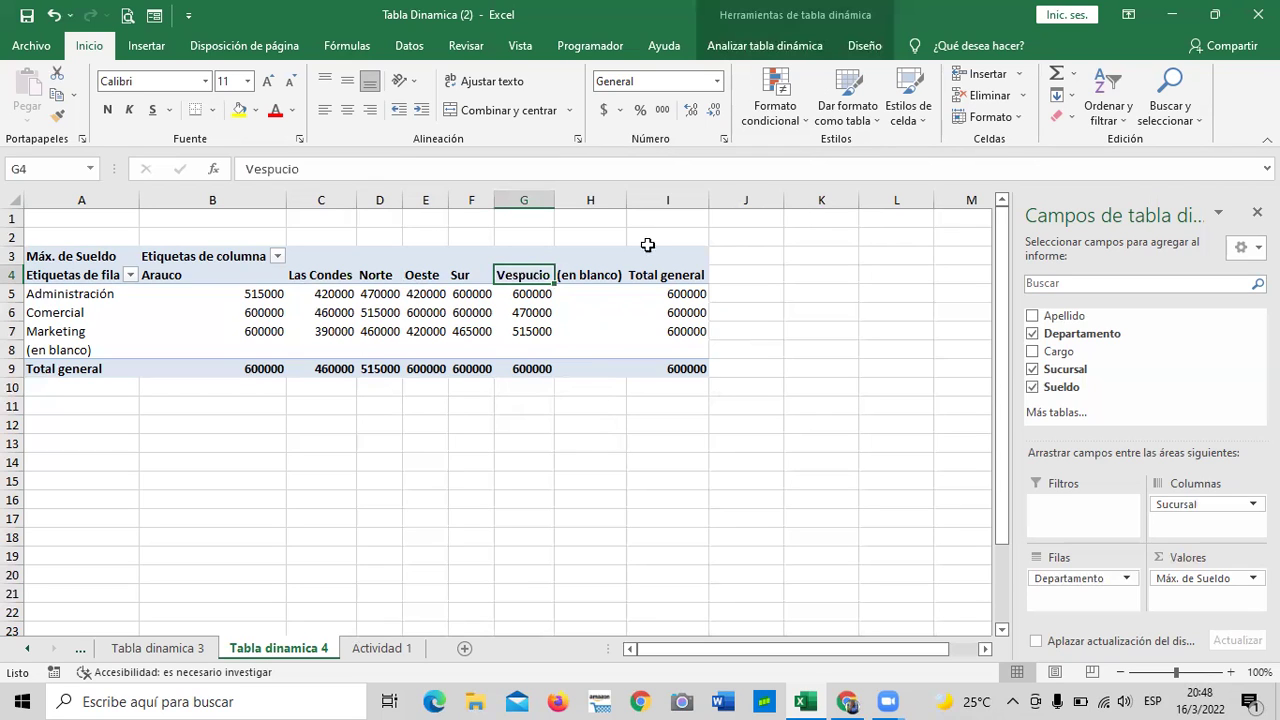
click(531, 294)
click(528, 311)
click(524, 368)
drag(479, 297, 472, 313)
click(471, 331)
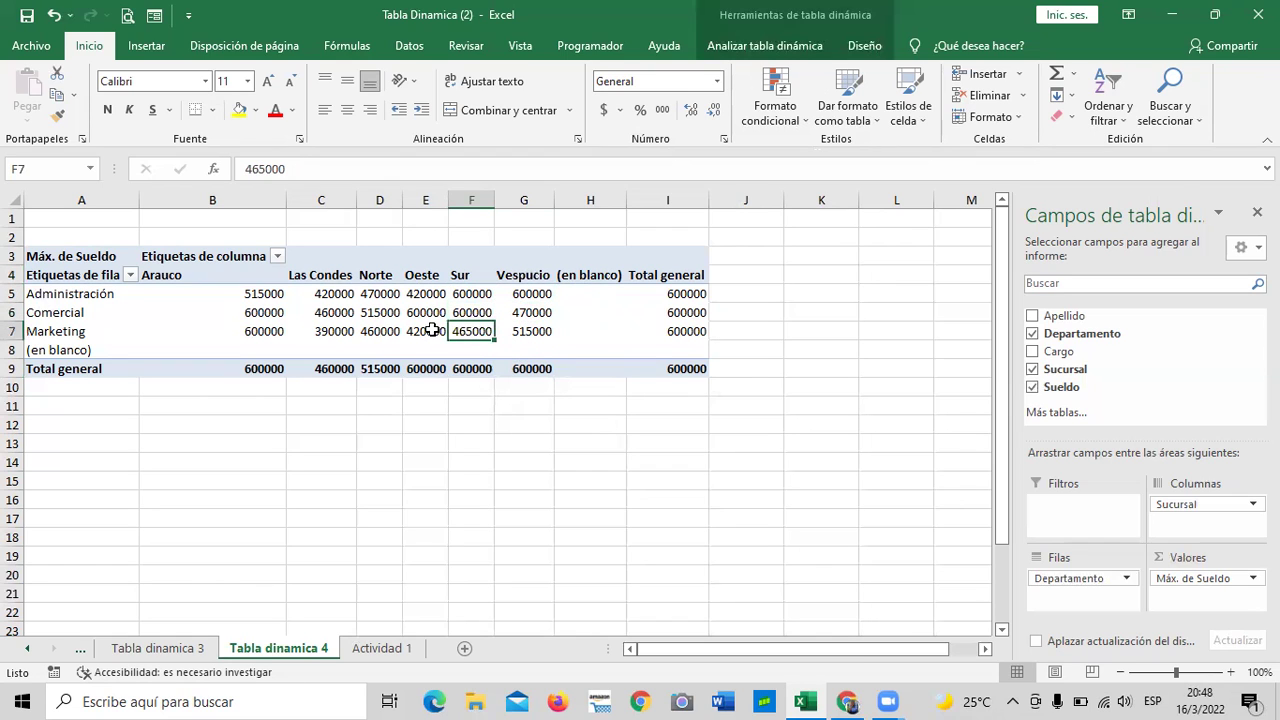
click(428, 331)
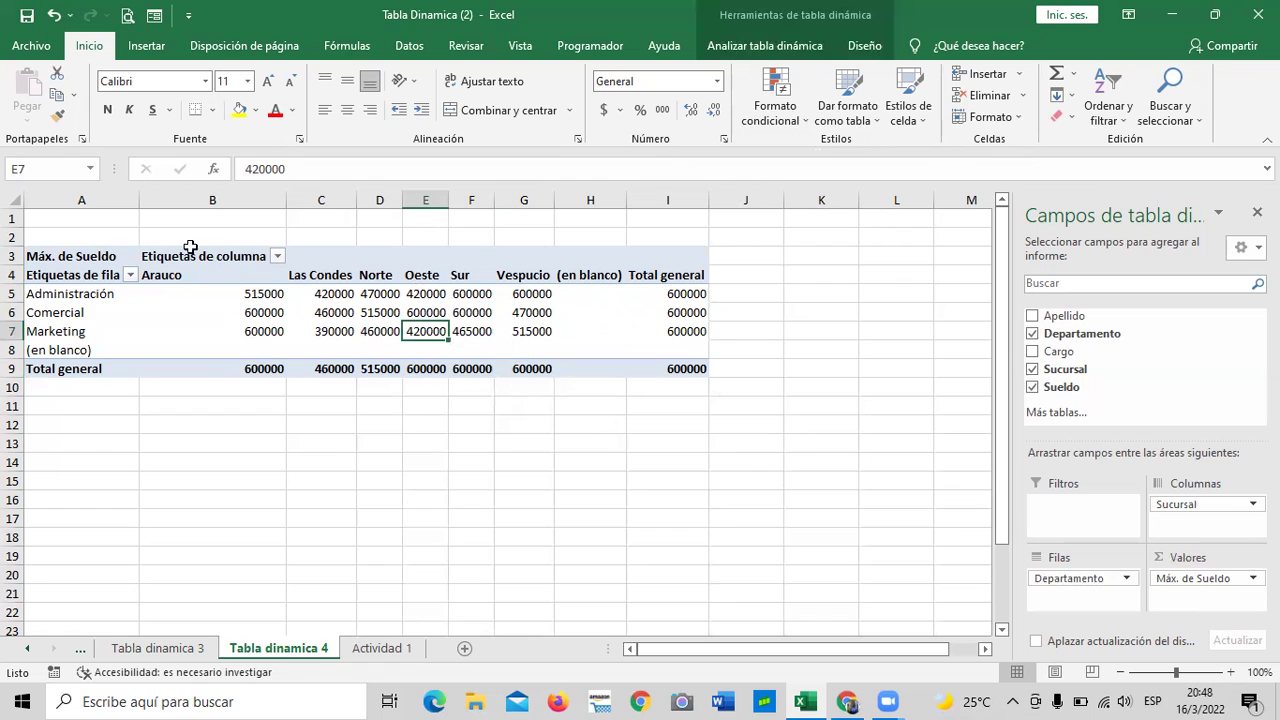
click(268, 292)
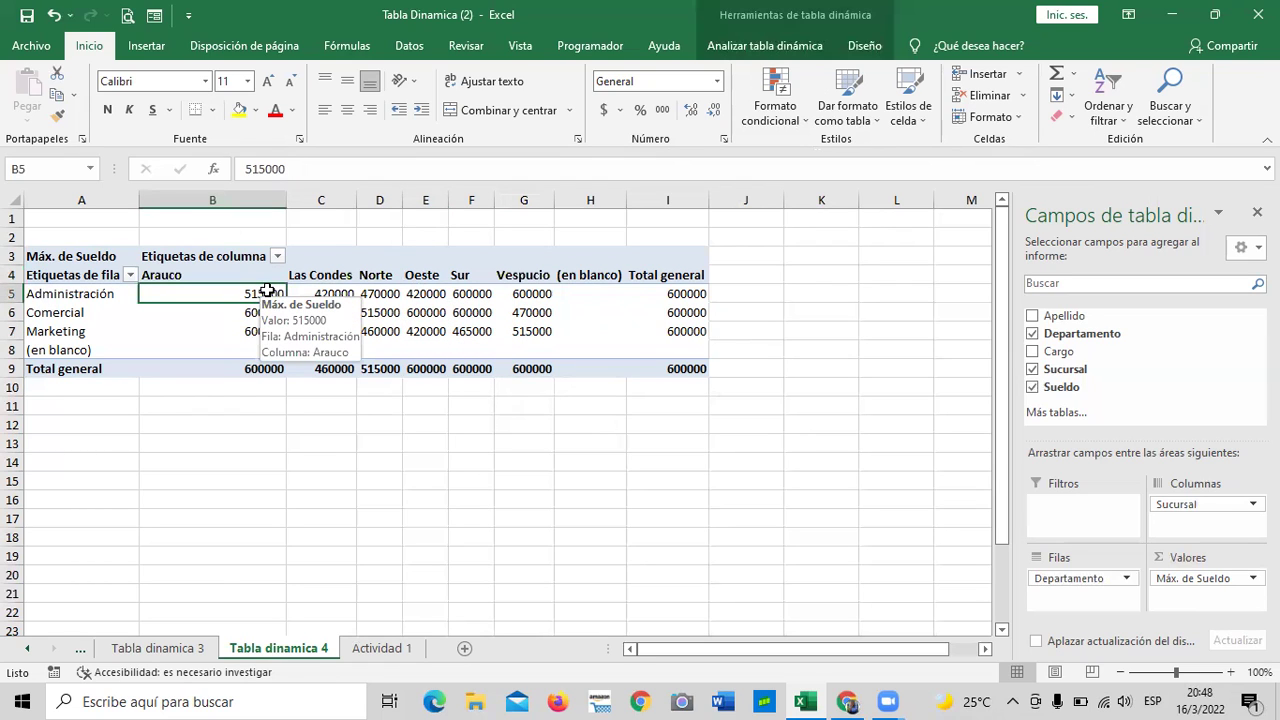
click(255, 369)
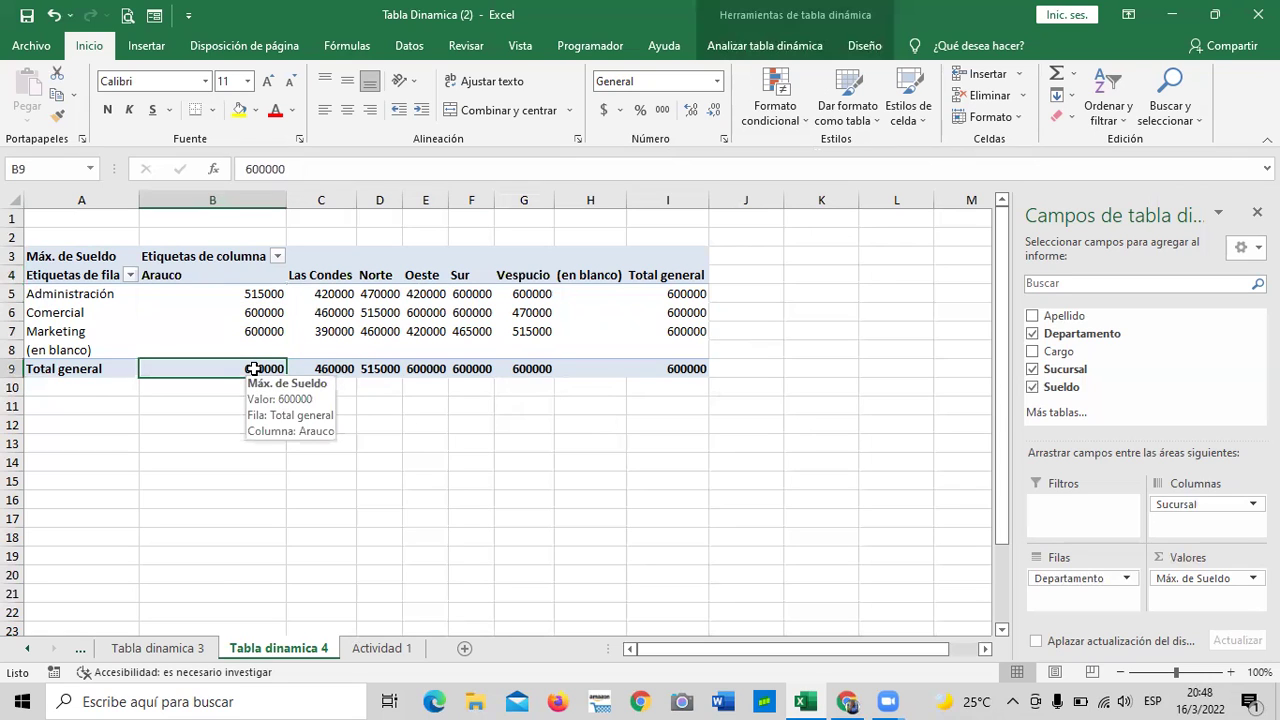
click(264, 294)
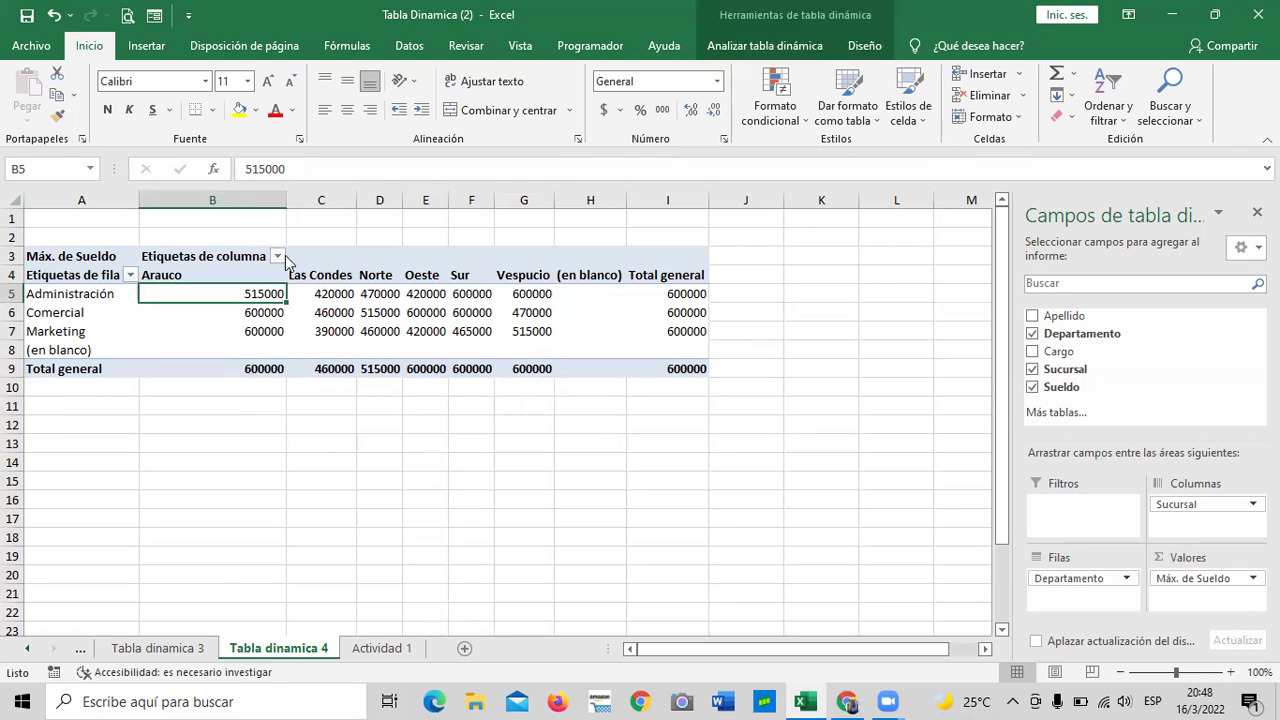
Filter the pivot table's column labels to exclude the (en blanco) branch.
click(278, 257)
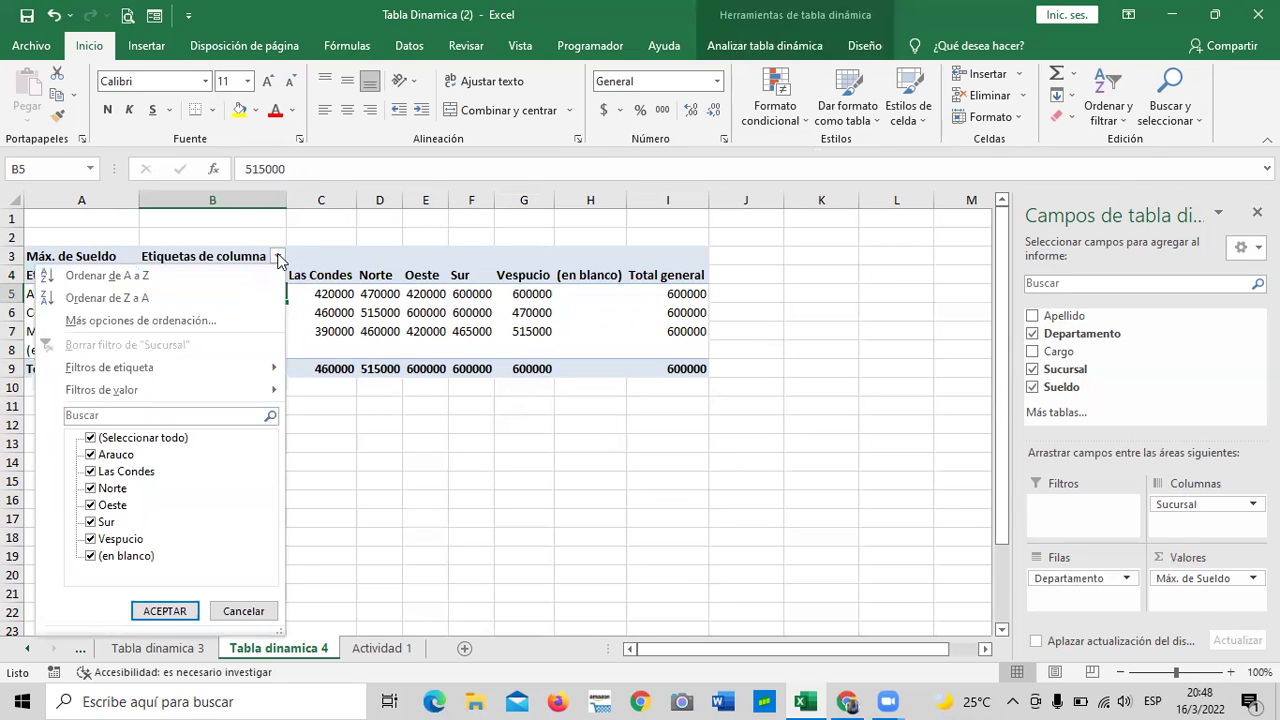
click(278, 257)
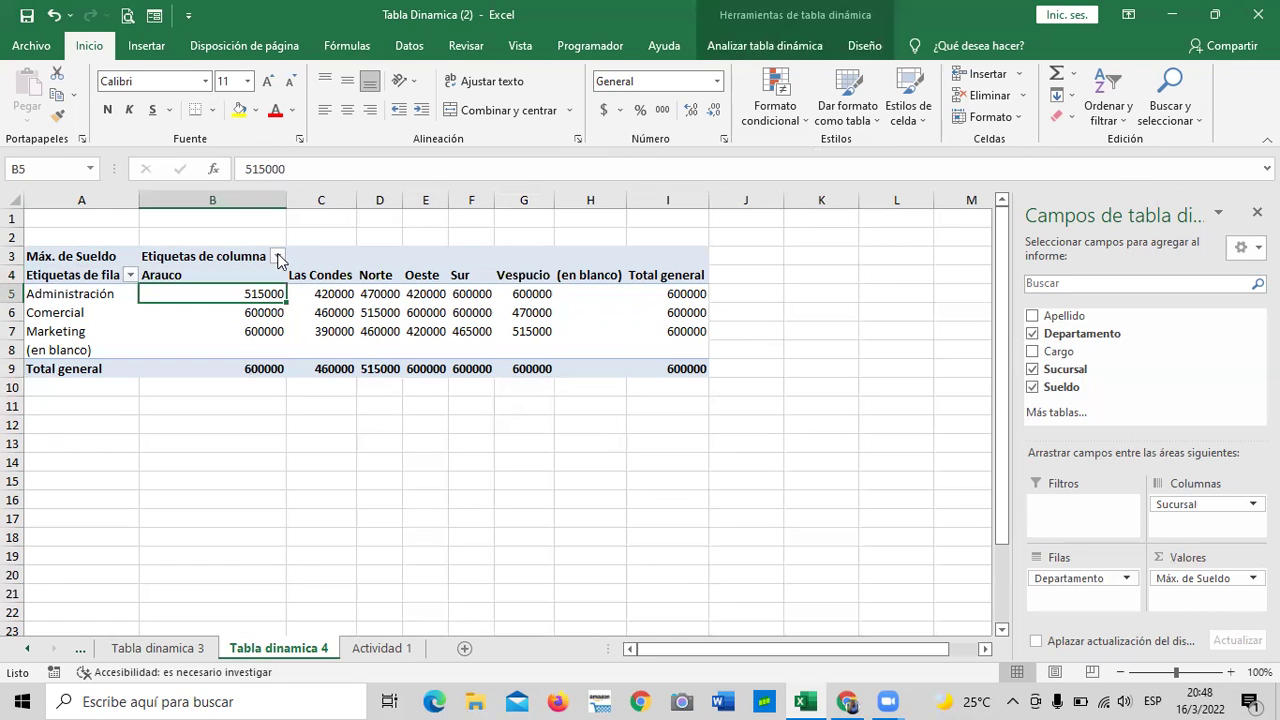
click(130, 275)
click(130, 279)
click(277, 257)
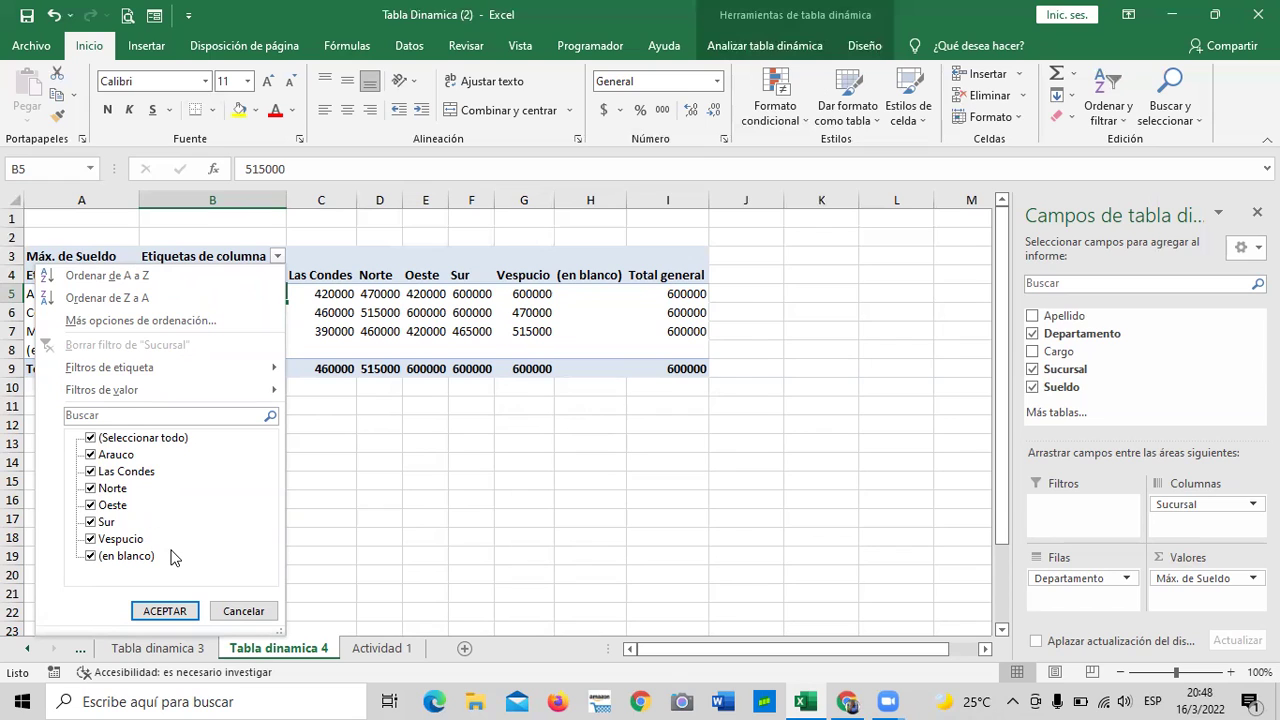
click(90, 556)
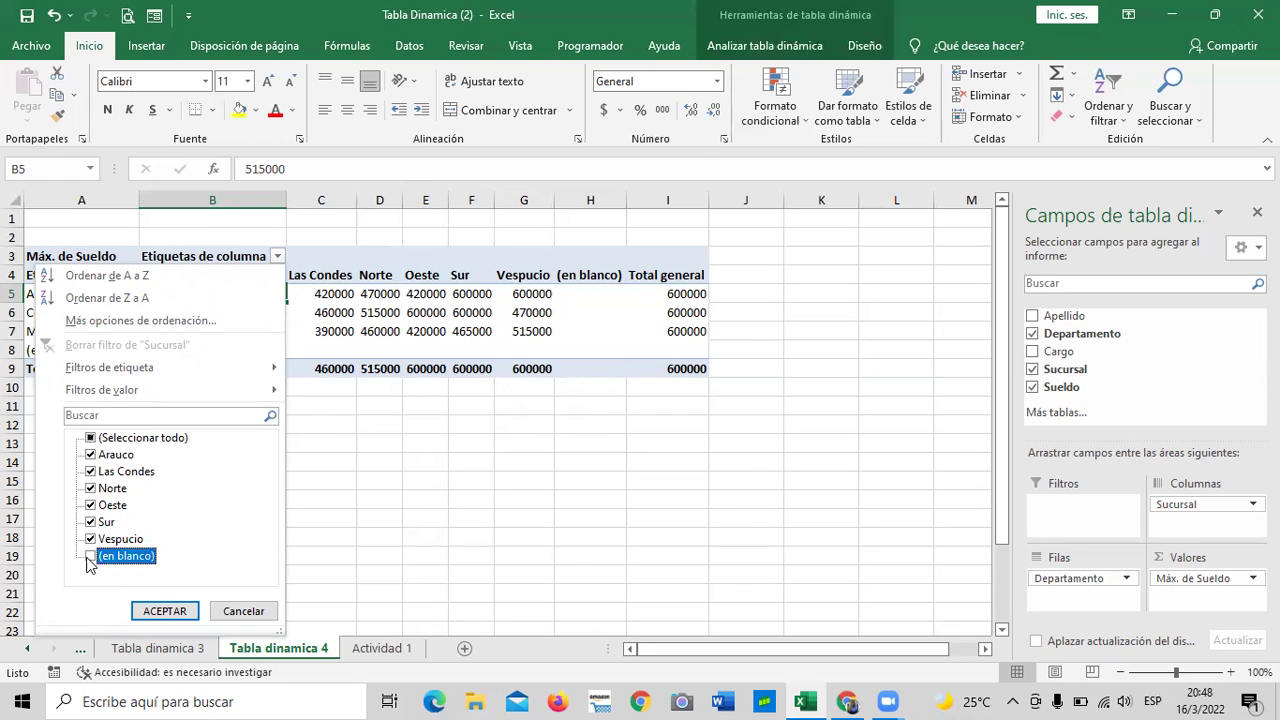
click(156, 608)
click(323, 554)
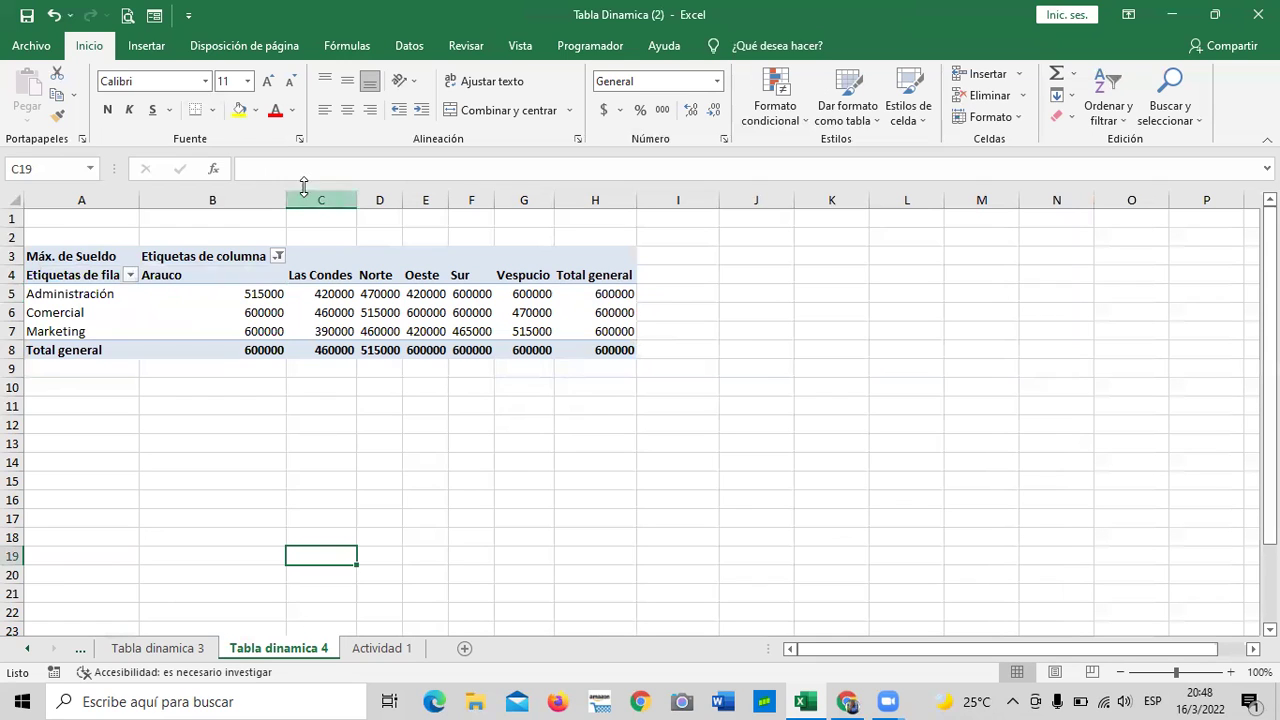
Check the (en blanco) entry in the column label filter and reapply the same selection.
click(278, 256)
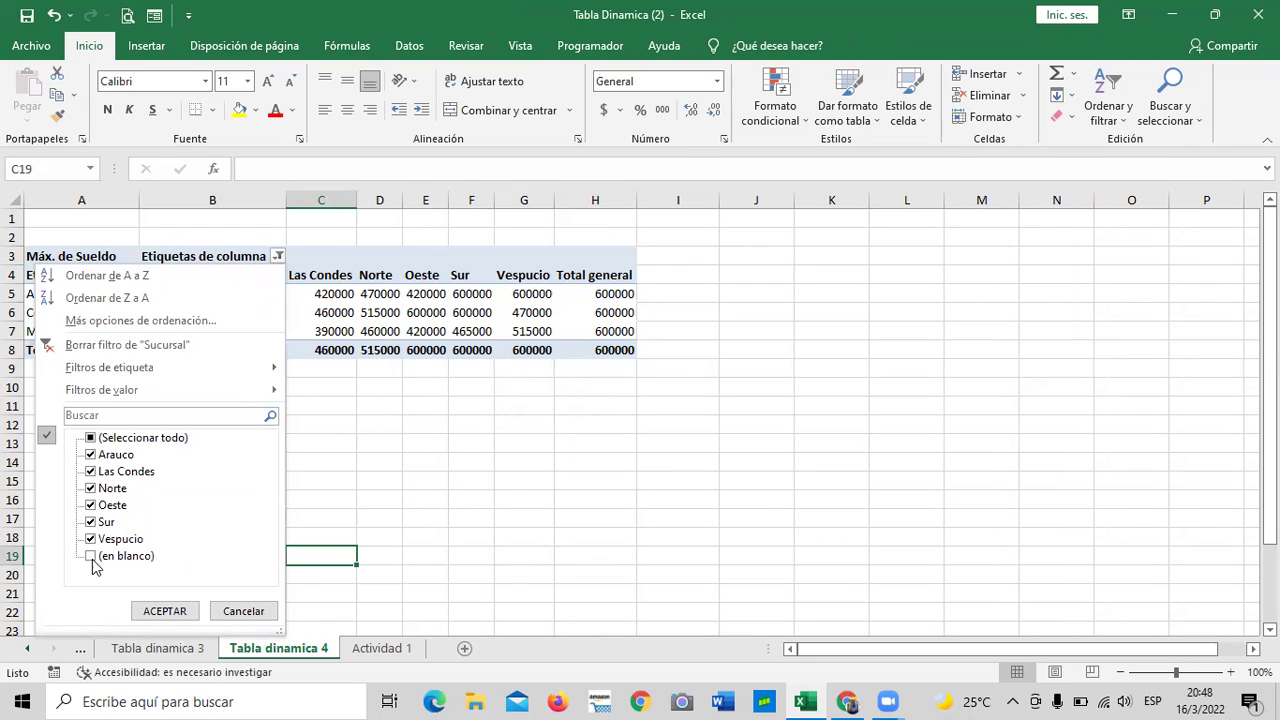
click(170, 611)
click(297, 458)
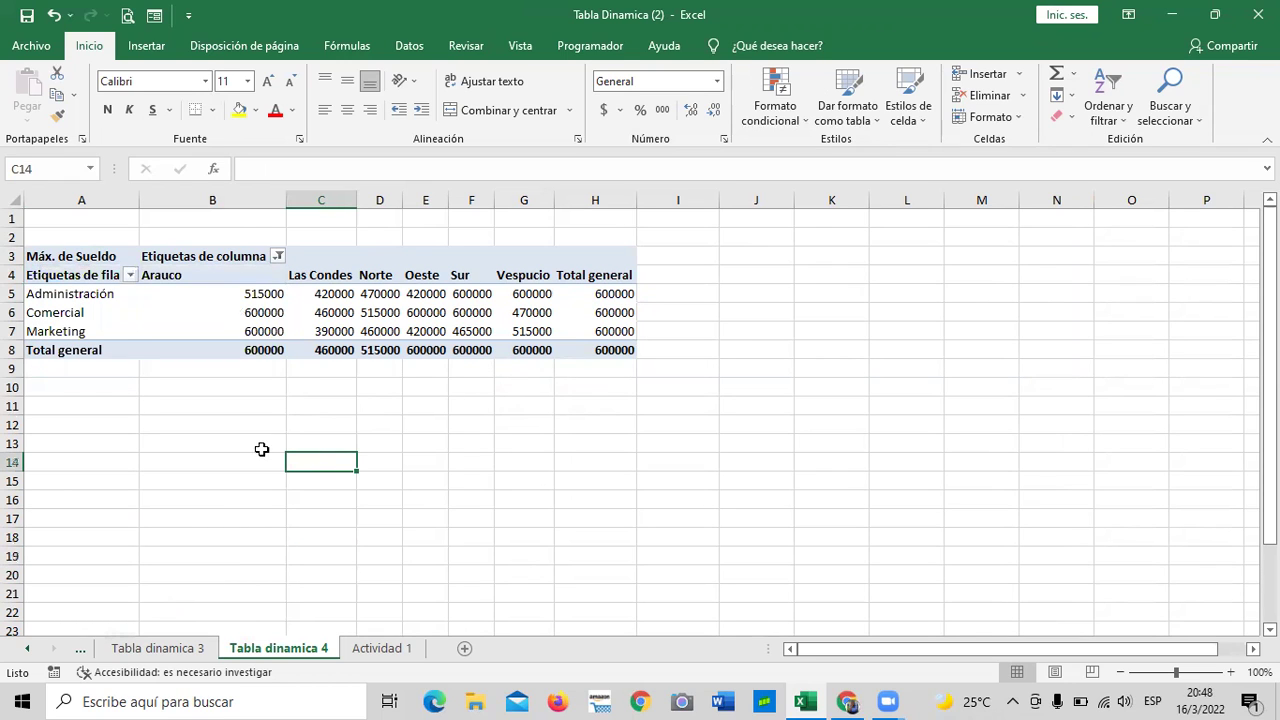
Review the empty-cell display setting in the pivot table options, leaving its replacement value blank.
click(330, 317)
click(255, 327)
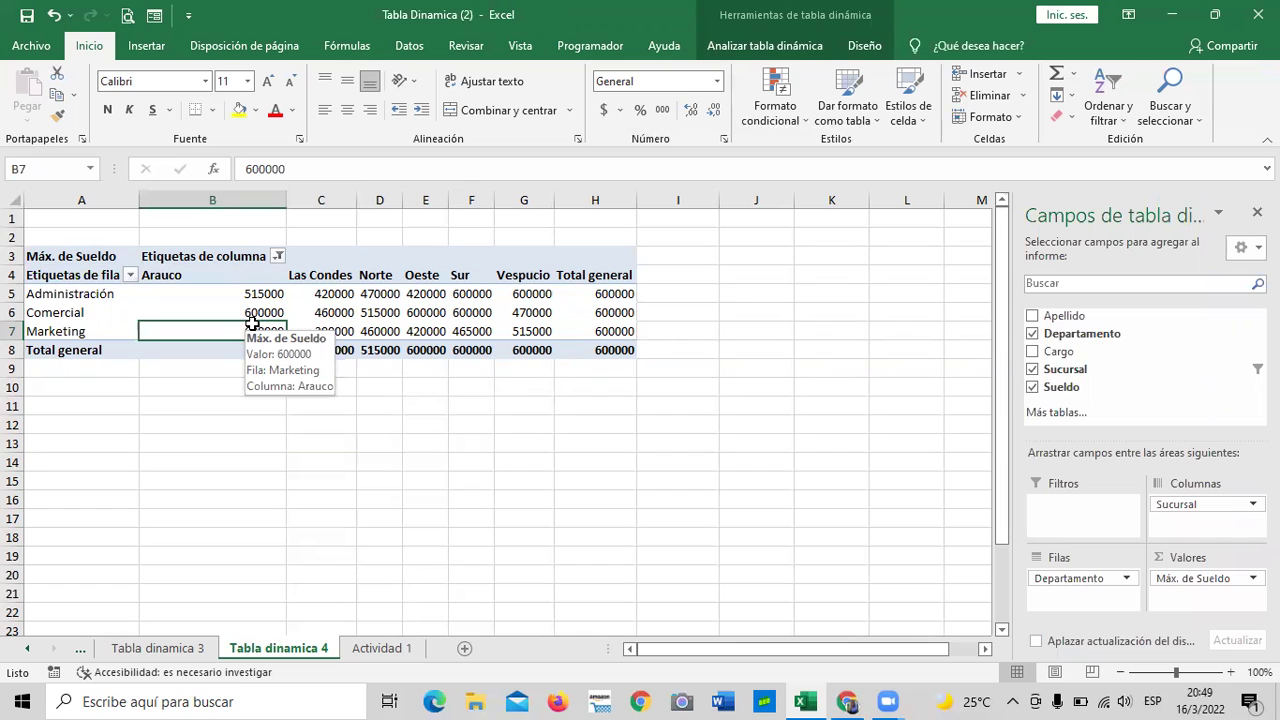
right_click(234, 332)
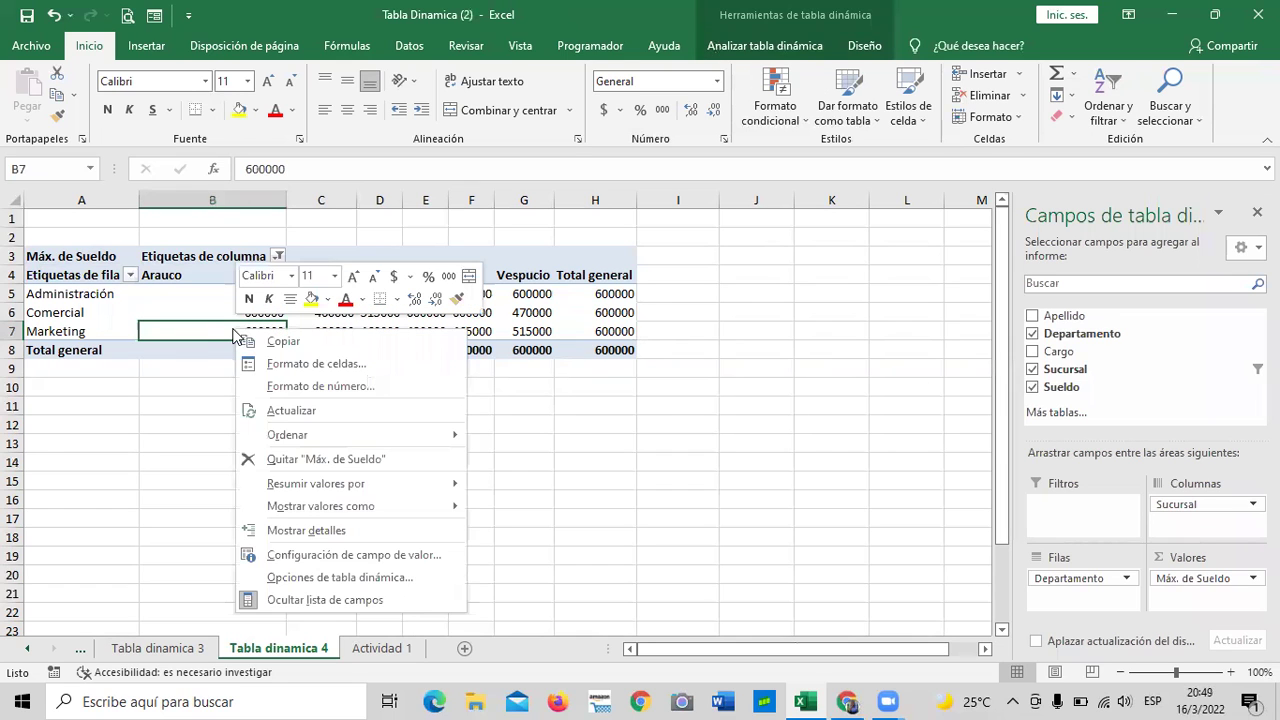
click(336, 578)
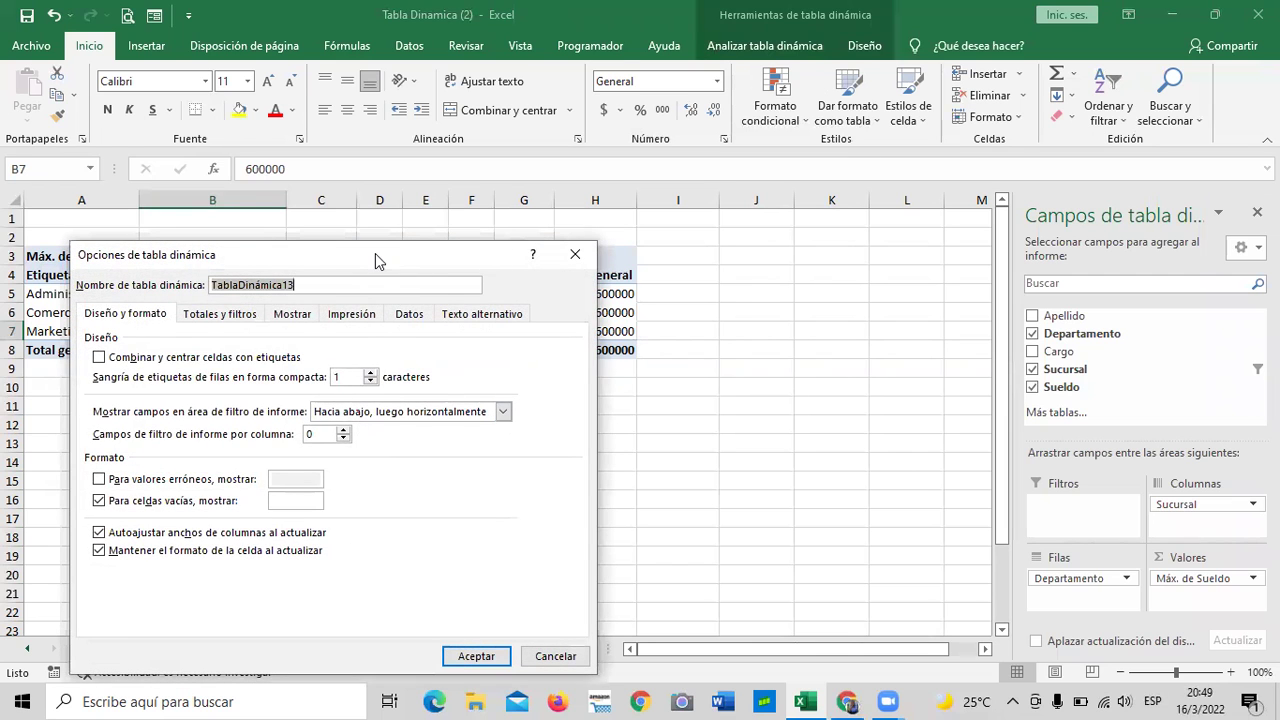
drag(385, 260, 497, 202)
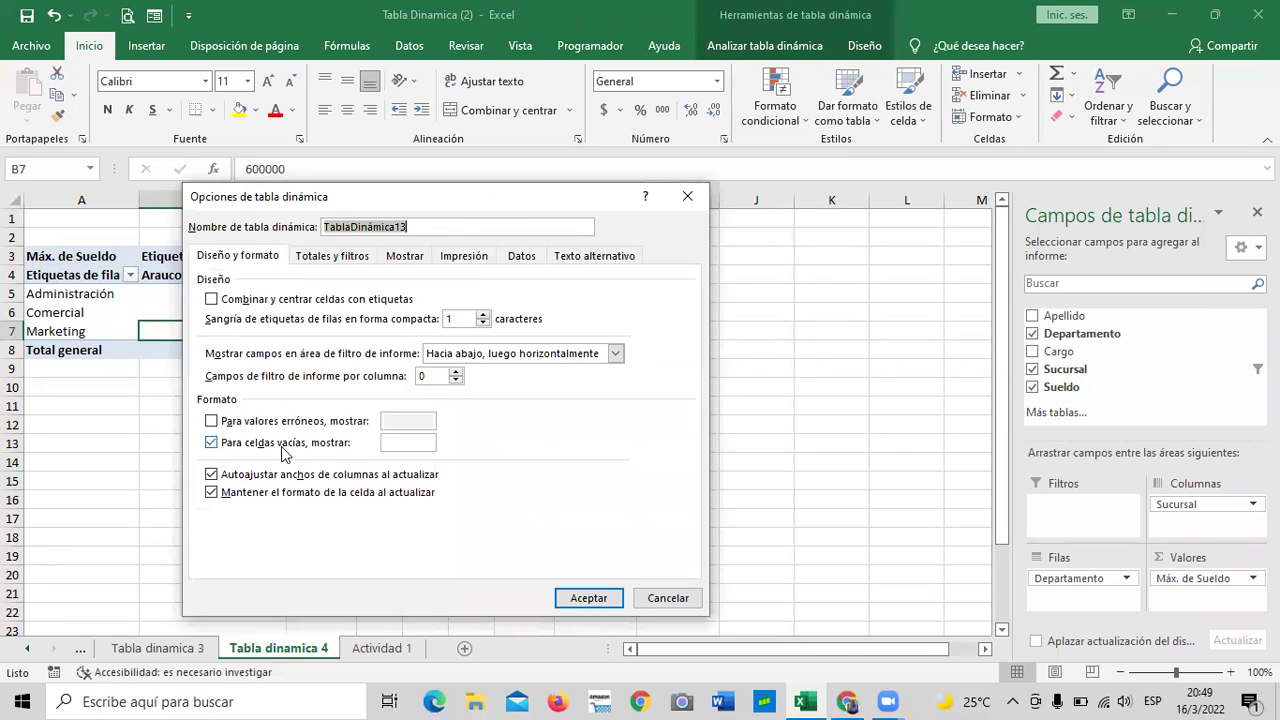
click(407, 442)
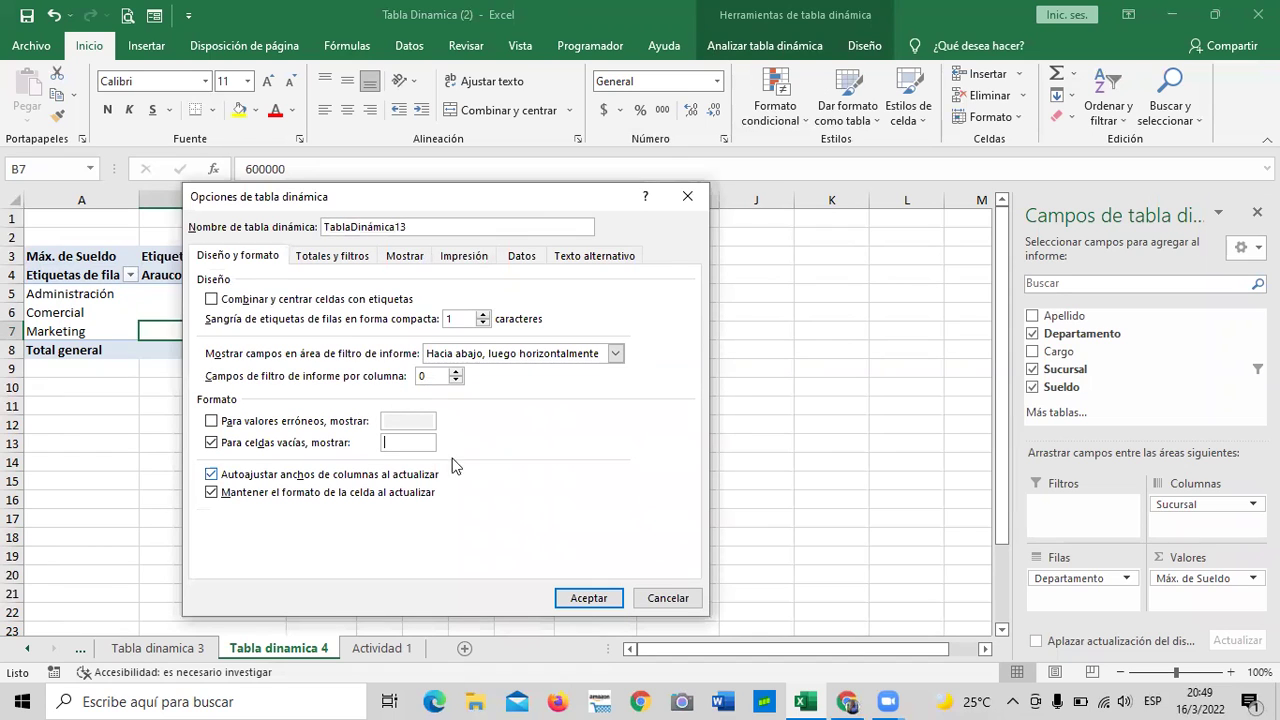
click(590, 597)
click(586, 556)
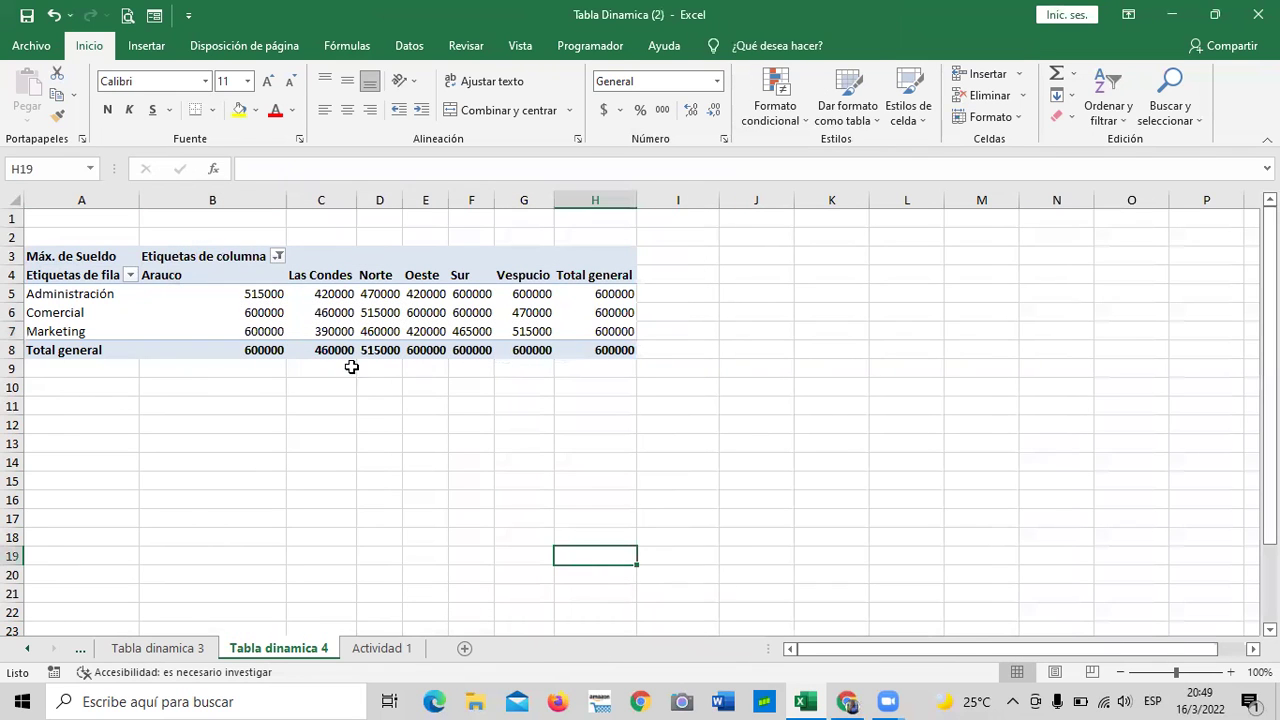
click(350, 352)
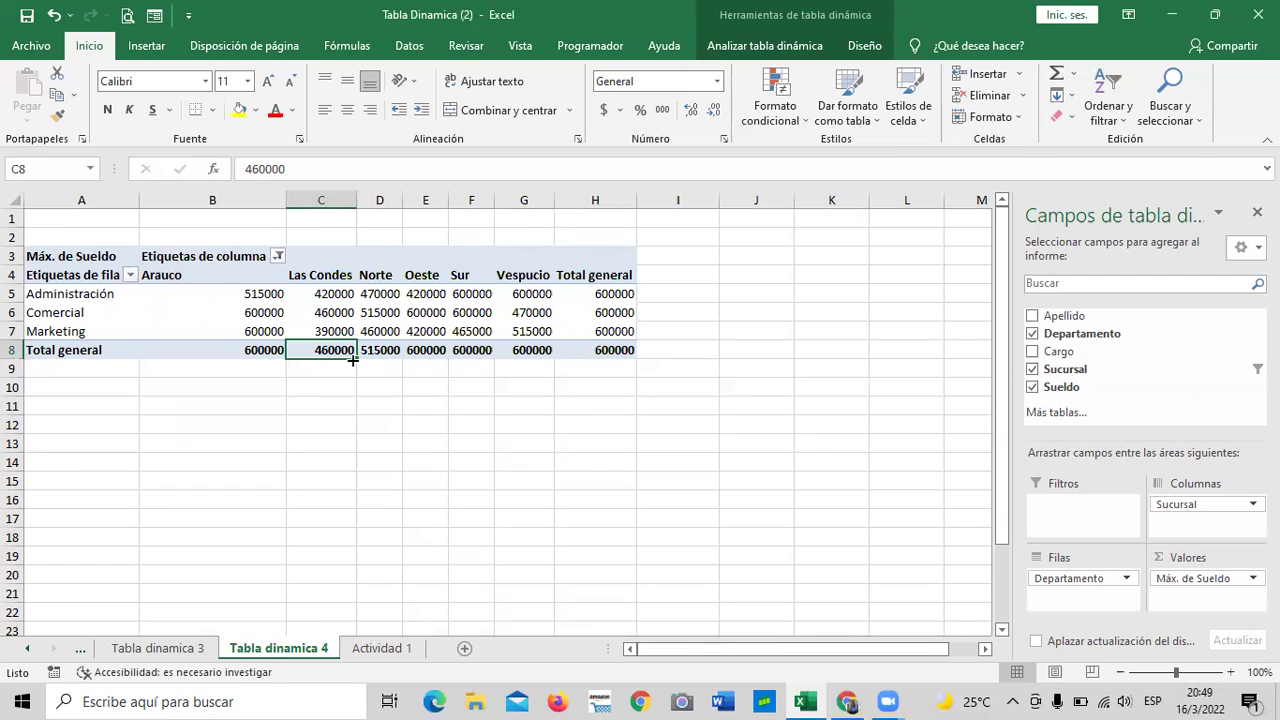
mouse_move(235, 313)
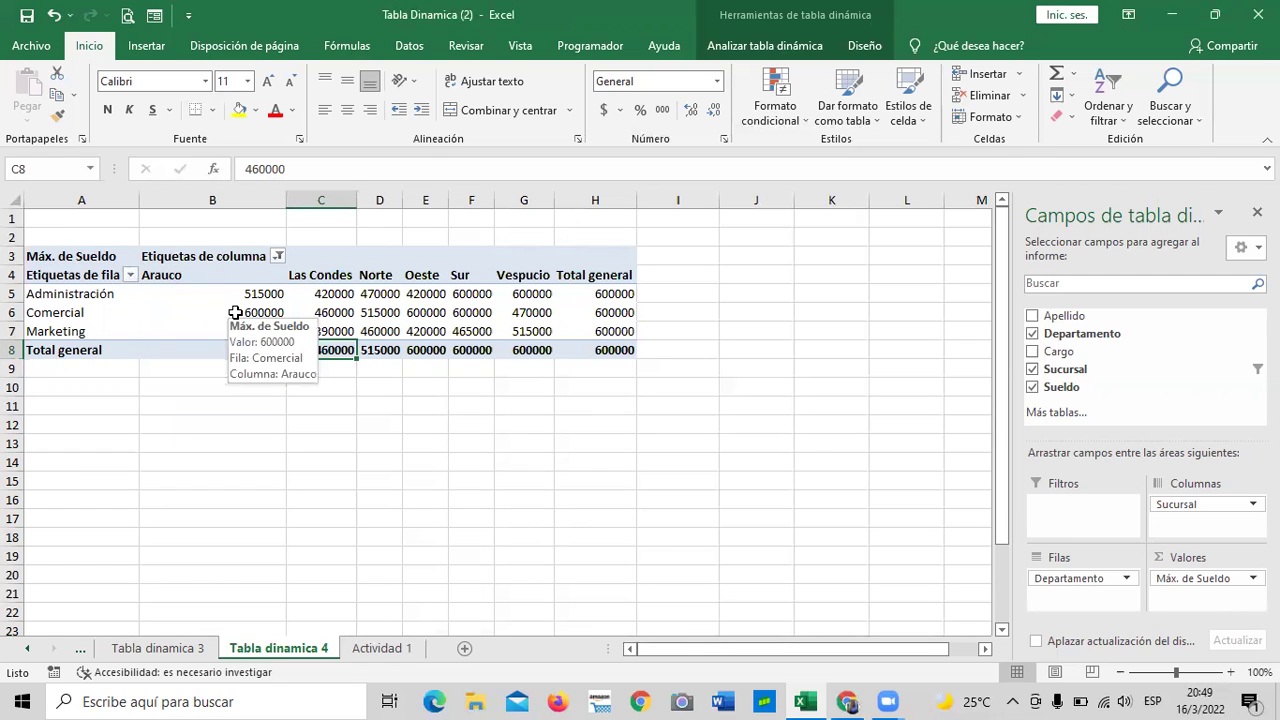
click(180, 331)
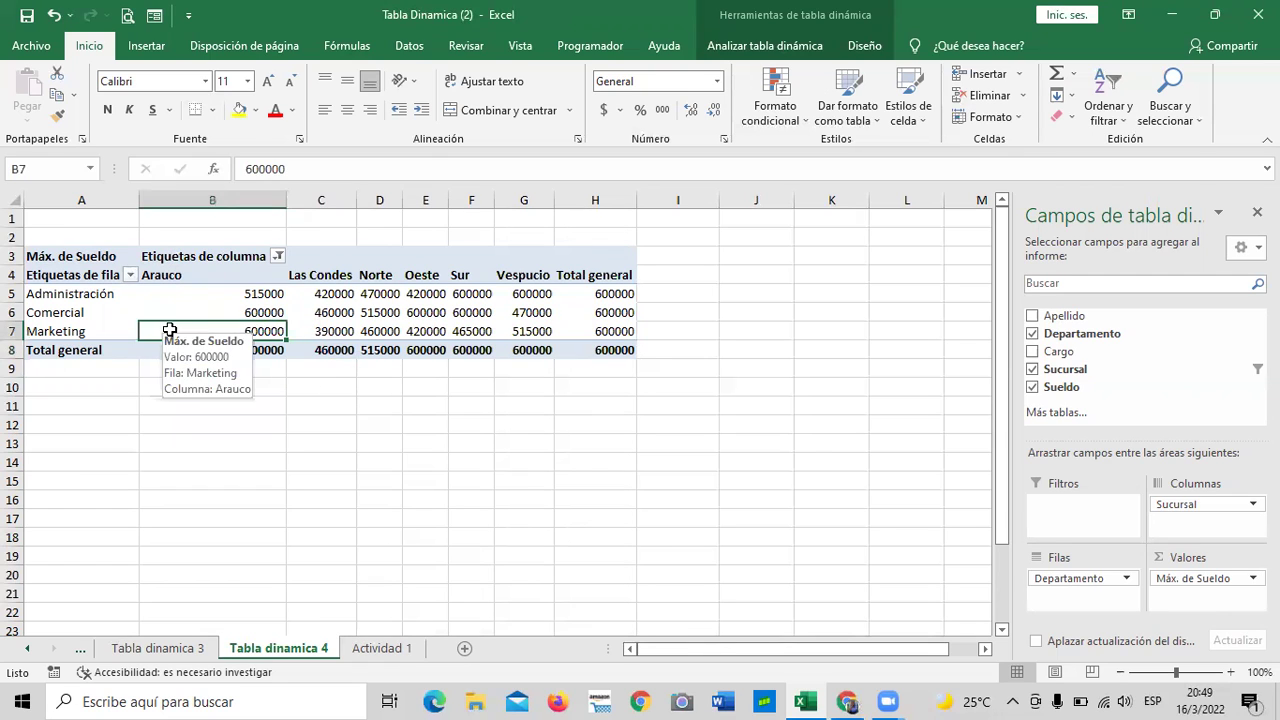
click(255, 294)
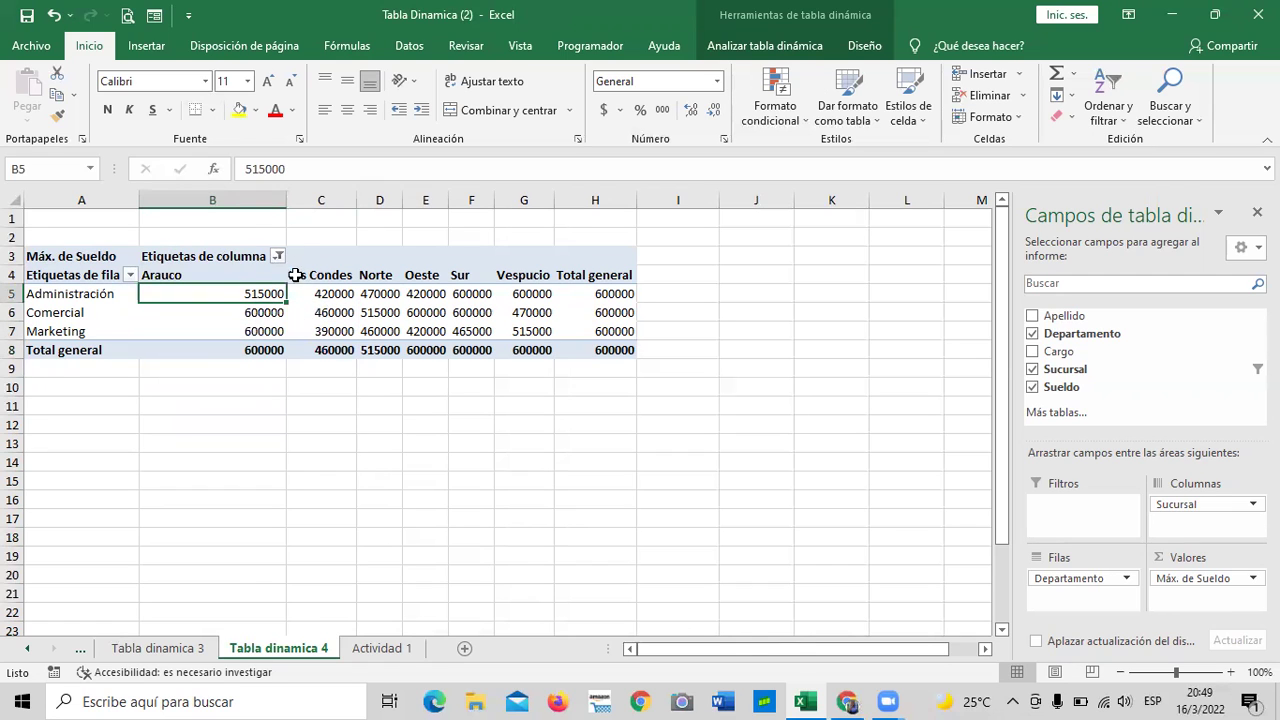
Include the (en blanco) branch again through the column label filter and inspect the blank row and column in the pivot table.
click(278, 256)
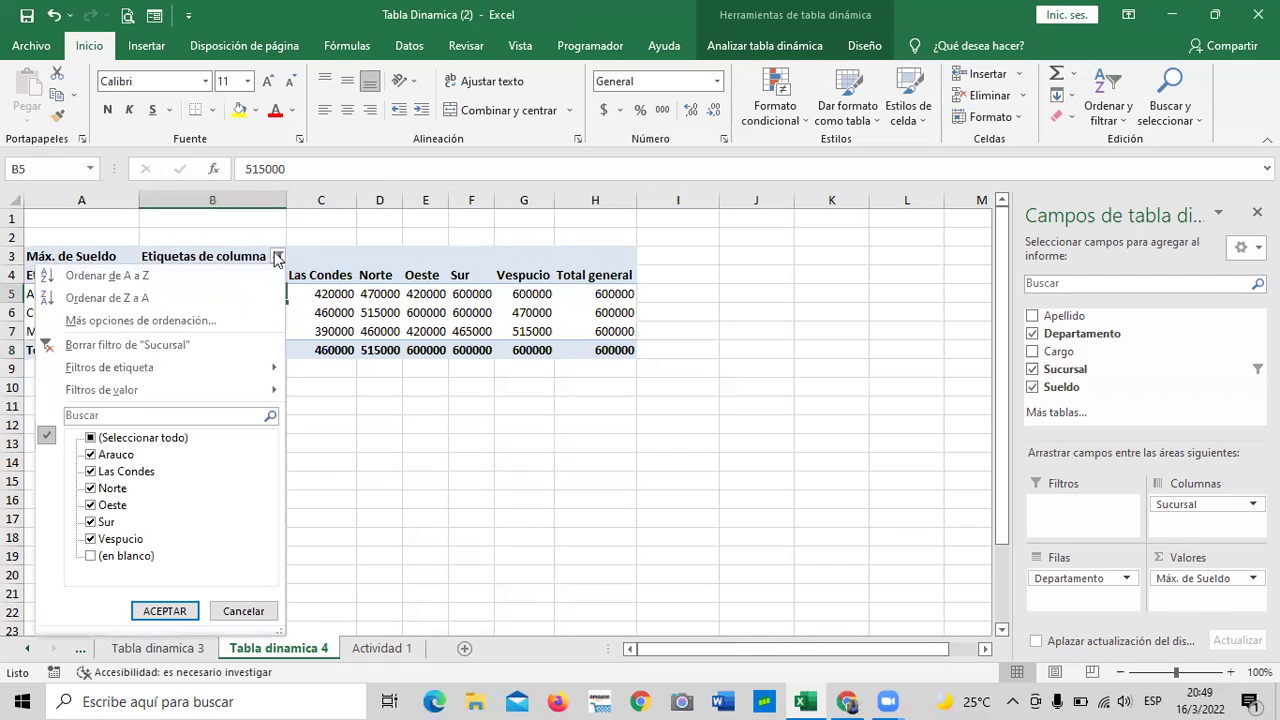
click(103, 557)
click(103, 557)
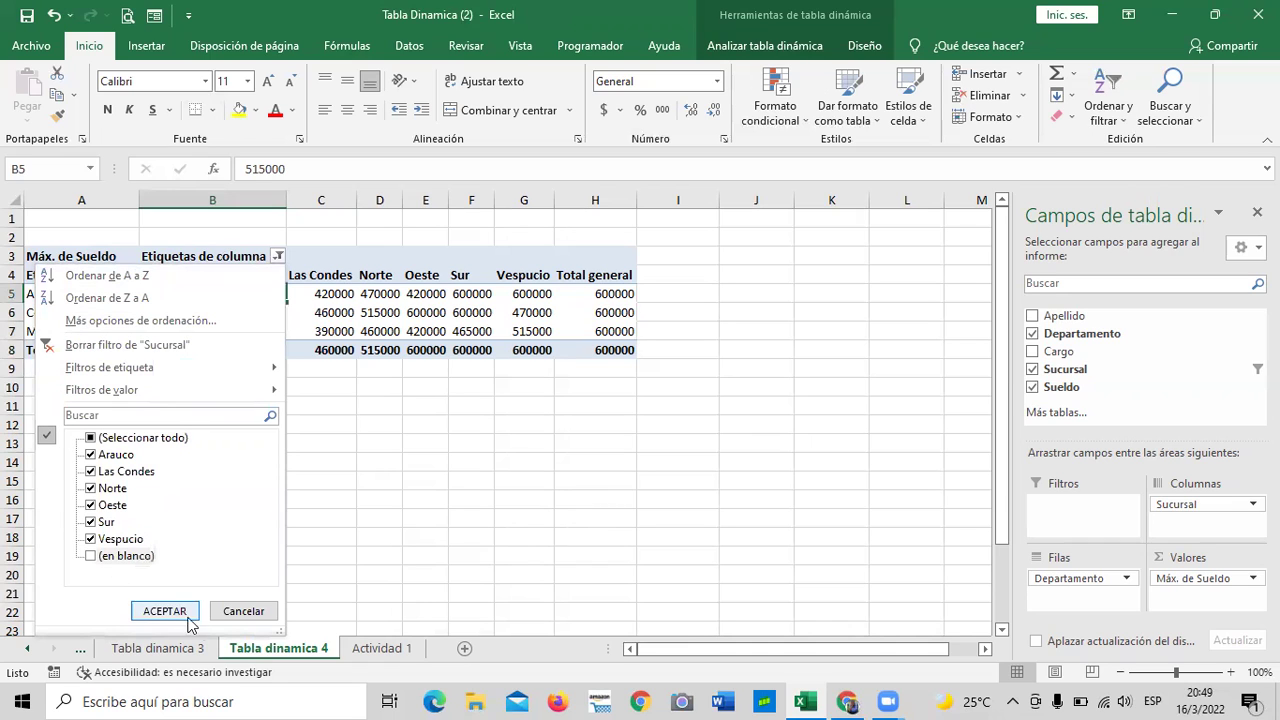
click(90, 556)
click(165, 611)
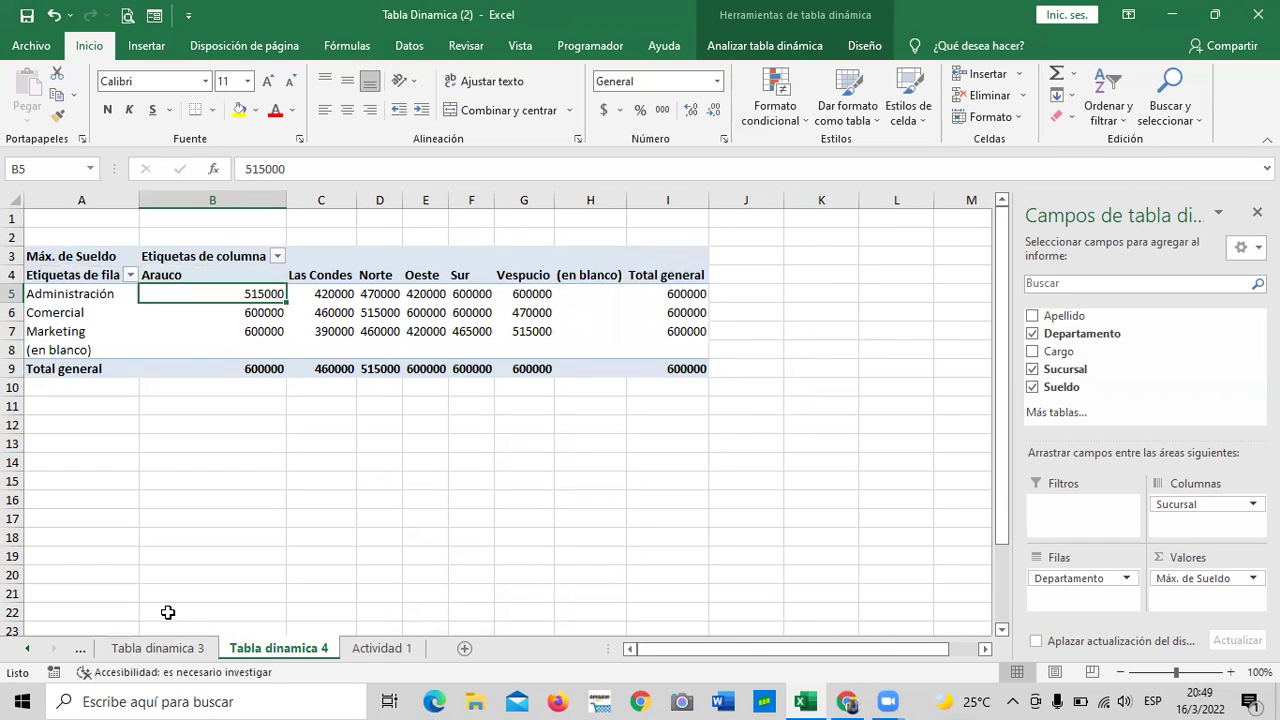
click(454, 557)
click(70, 350)
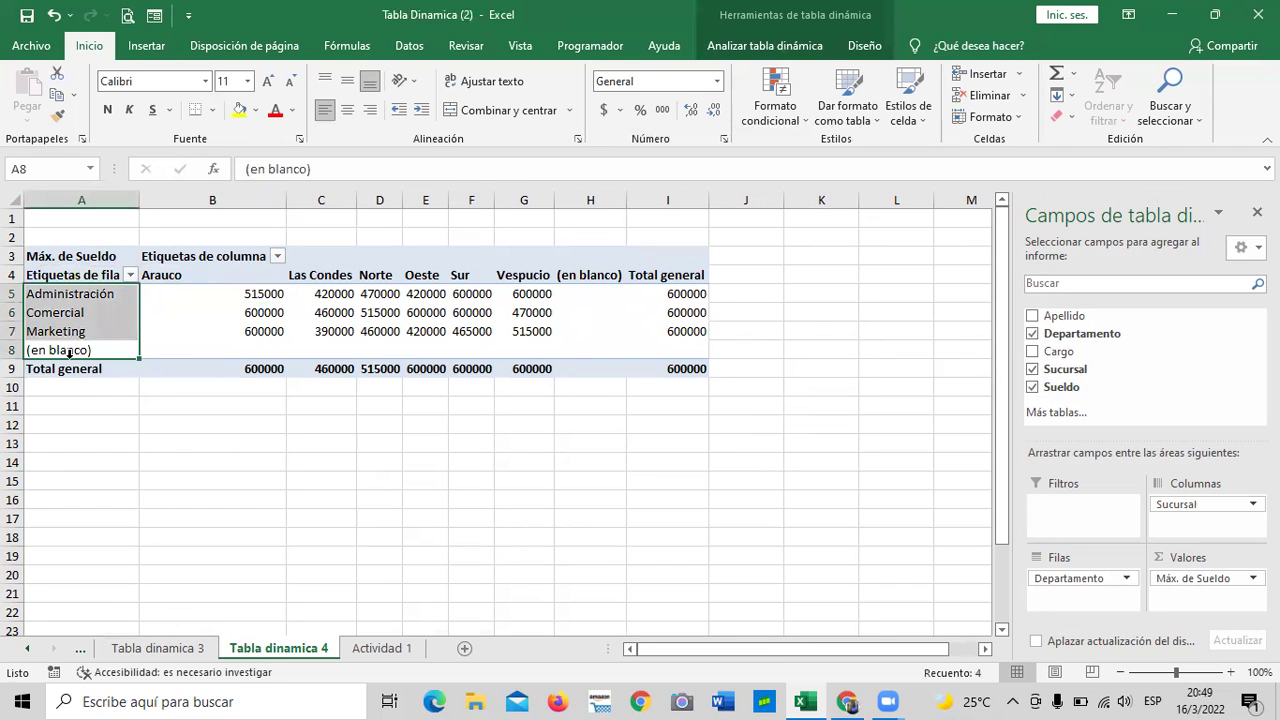
drag(70, 294, 70, 350)
click(590, 275)
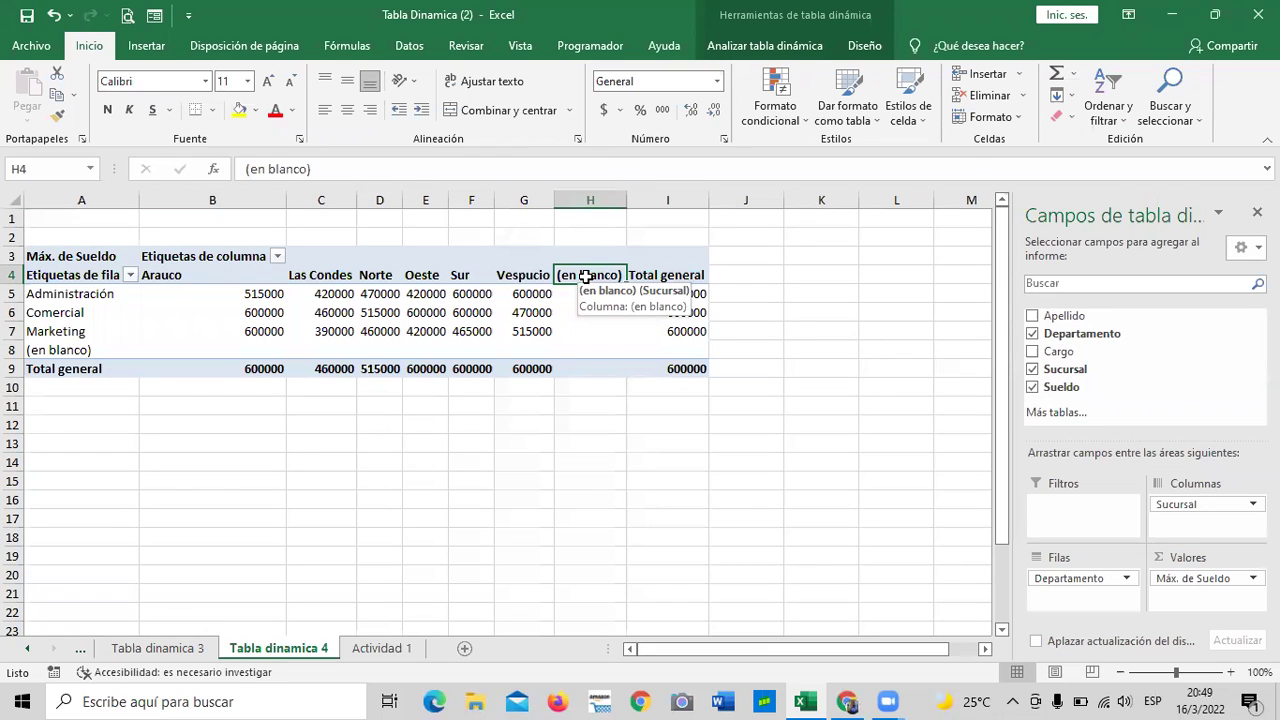
Exclude the (en blanco) branch from the pivot table's column labels again.
click(277, 257)
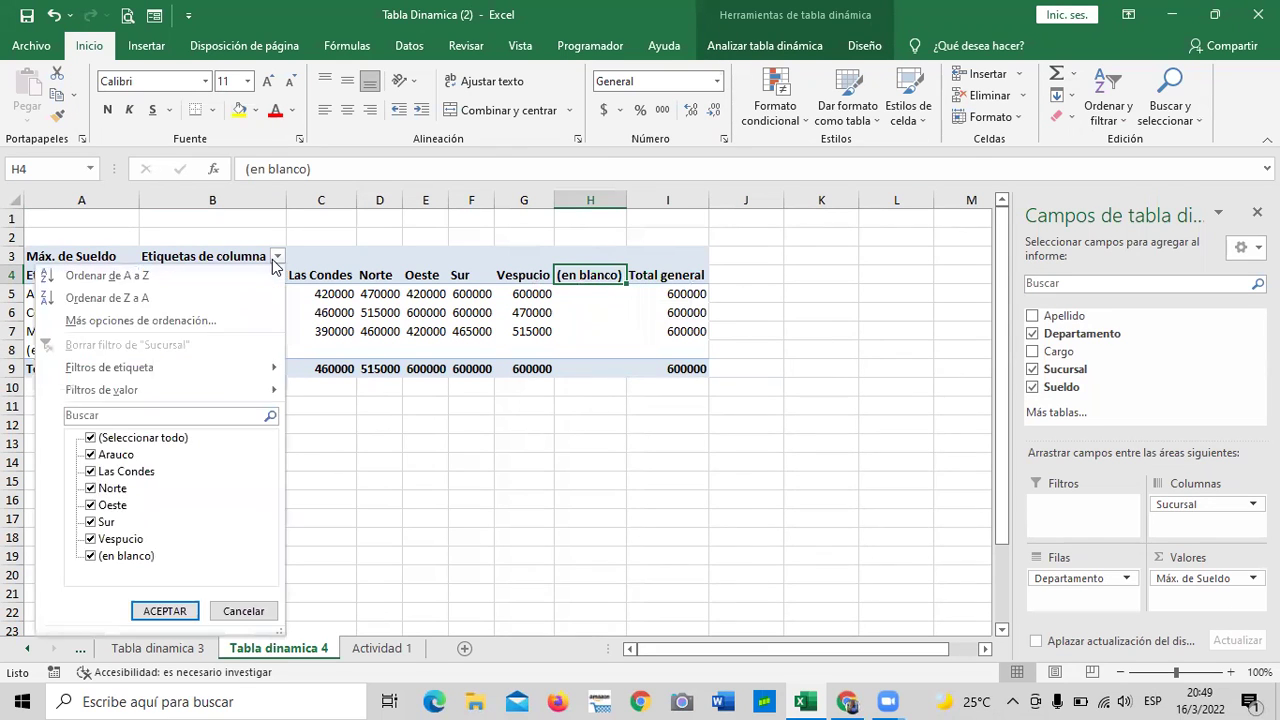
click(90, 556)
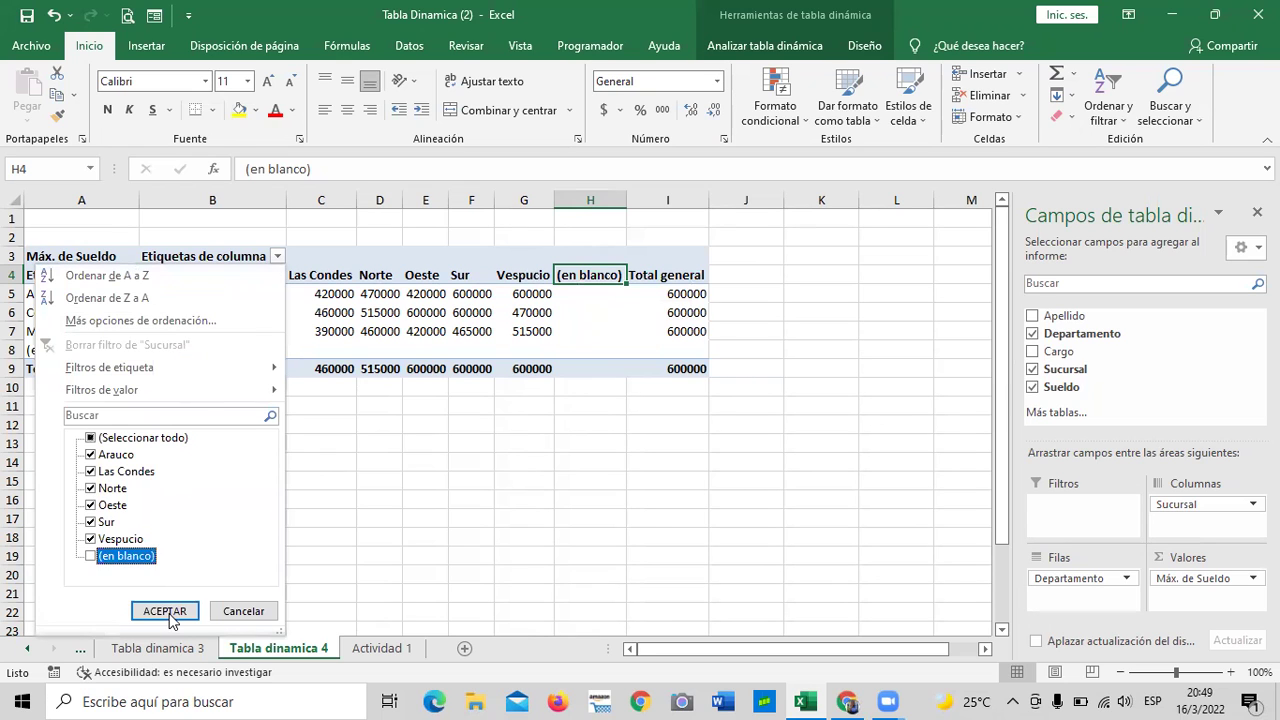
click(165, 611)
click(385, 551)
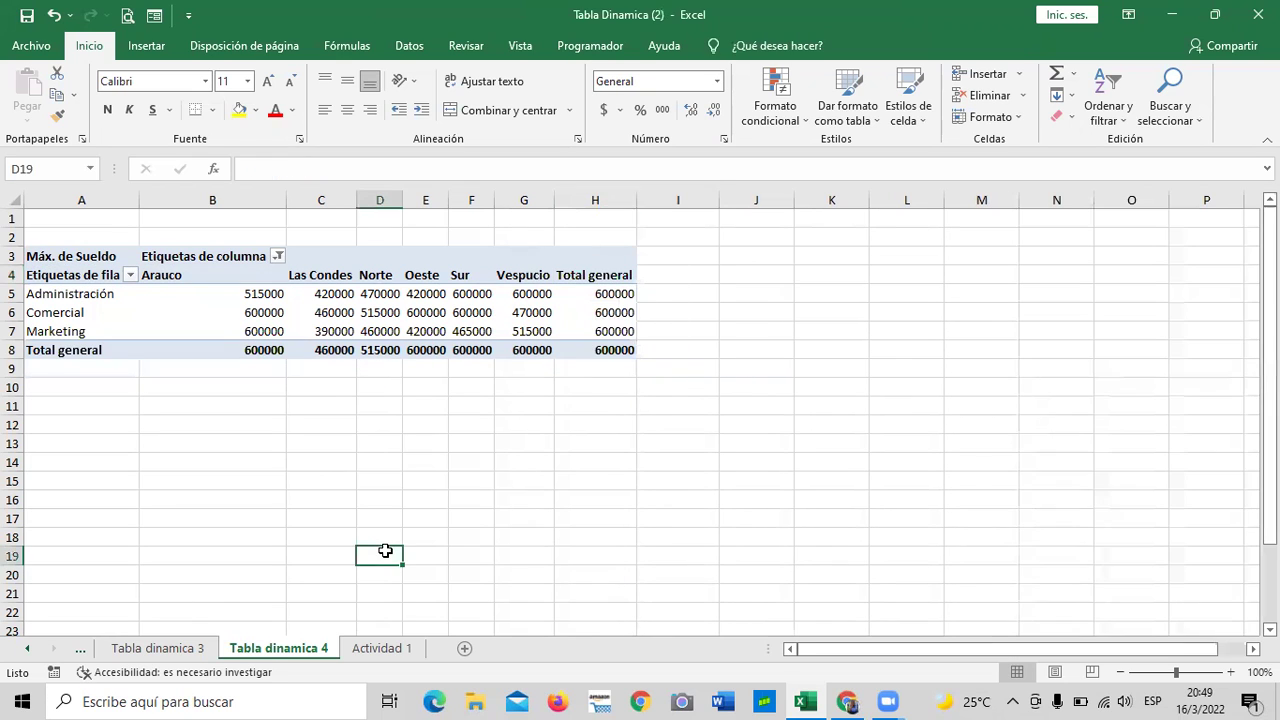
Review the pivot table's printing, data, display, totals and layout options, and leave them without making changes.
click(366, 289)
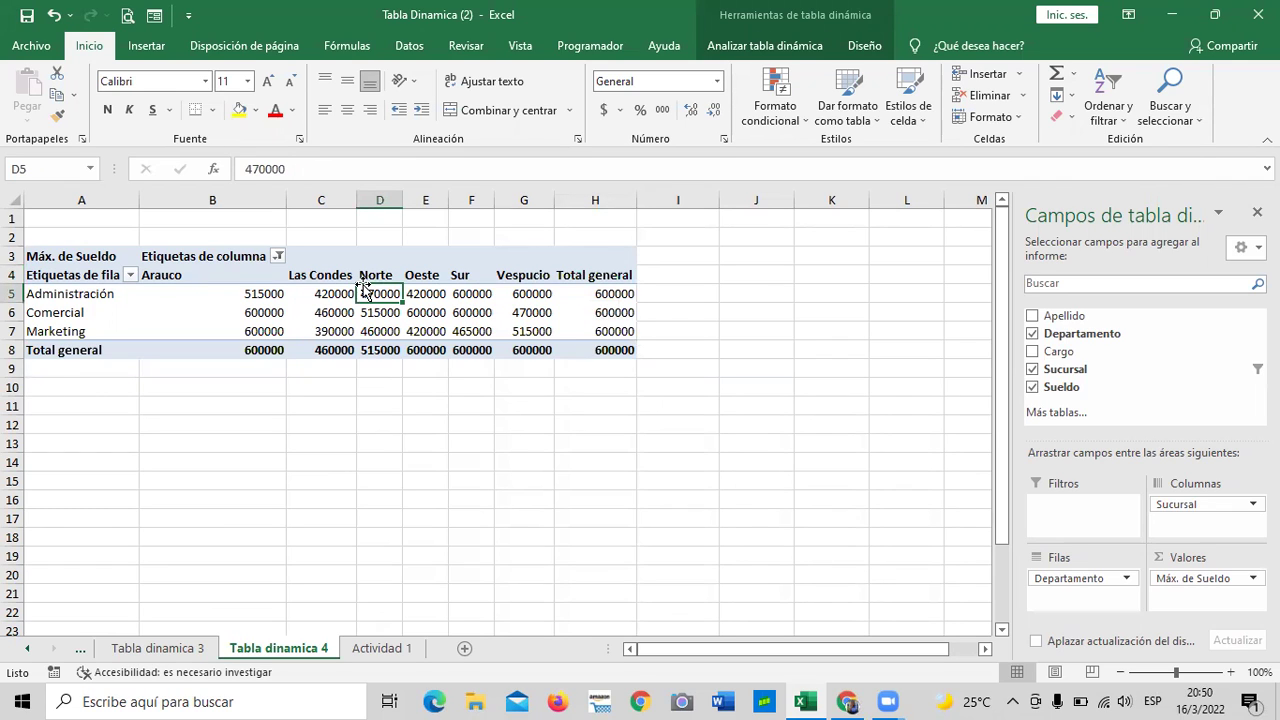
right_click(240, 350)
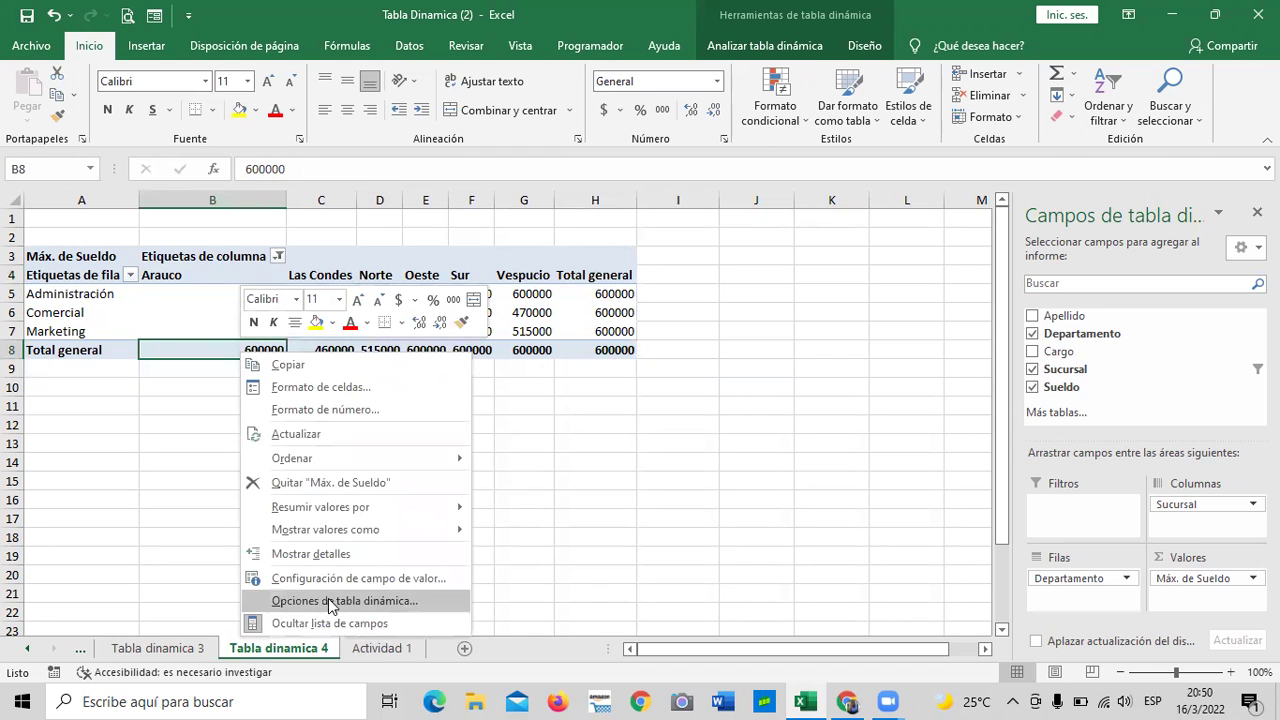
click(330, 600)
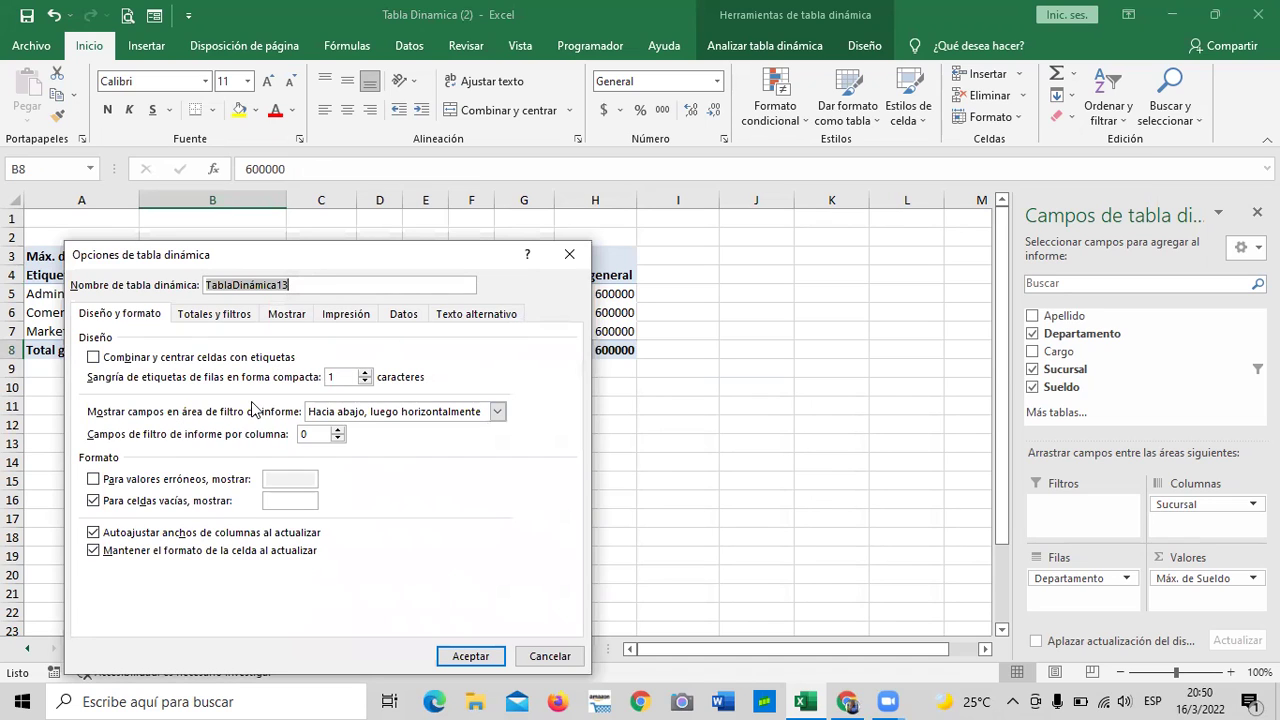
click(341, 318)
click(403, 318)
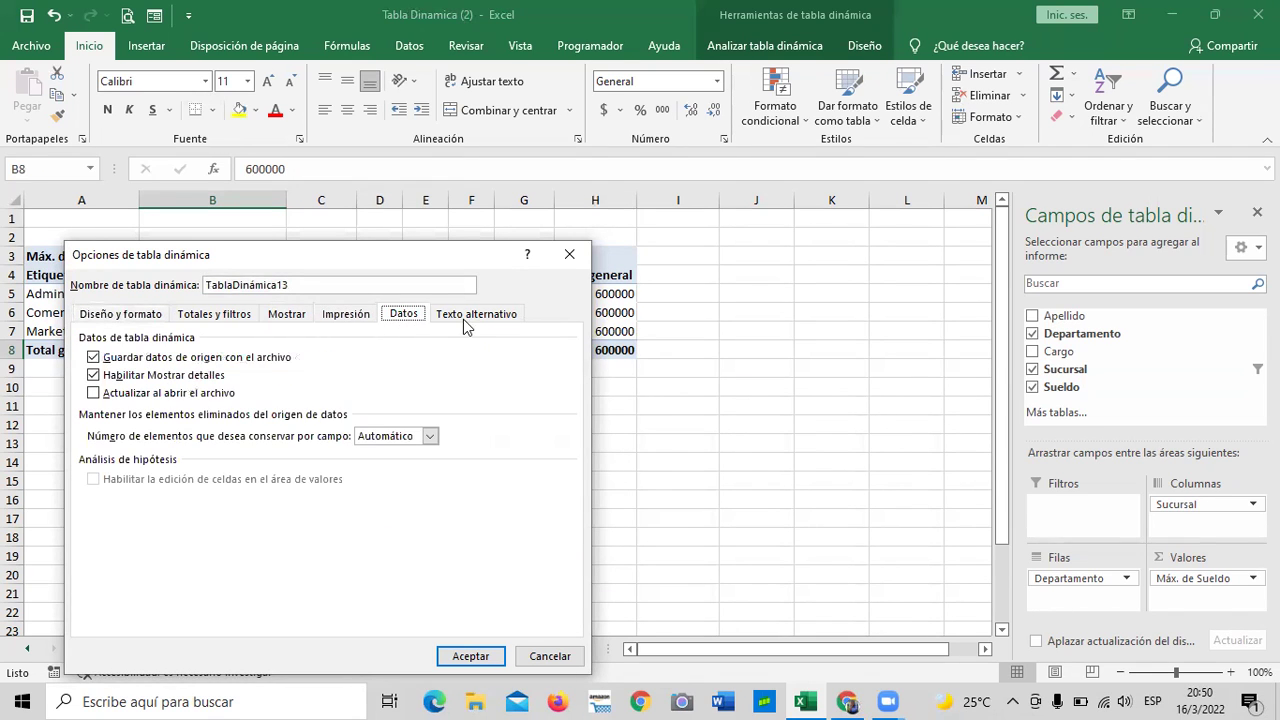
click(289, 317)
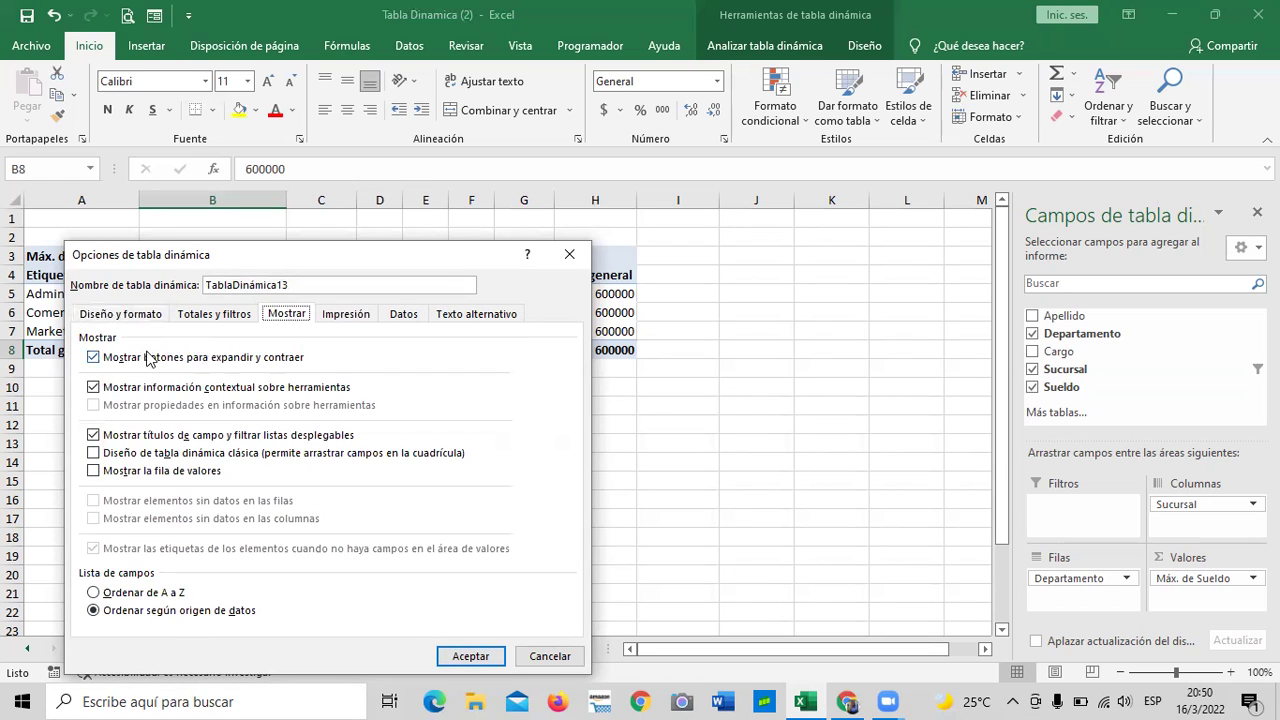
click(190, 318)
click(142, 320)
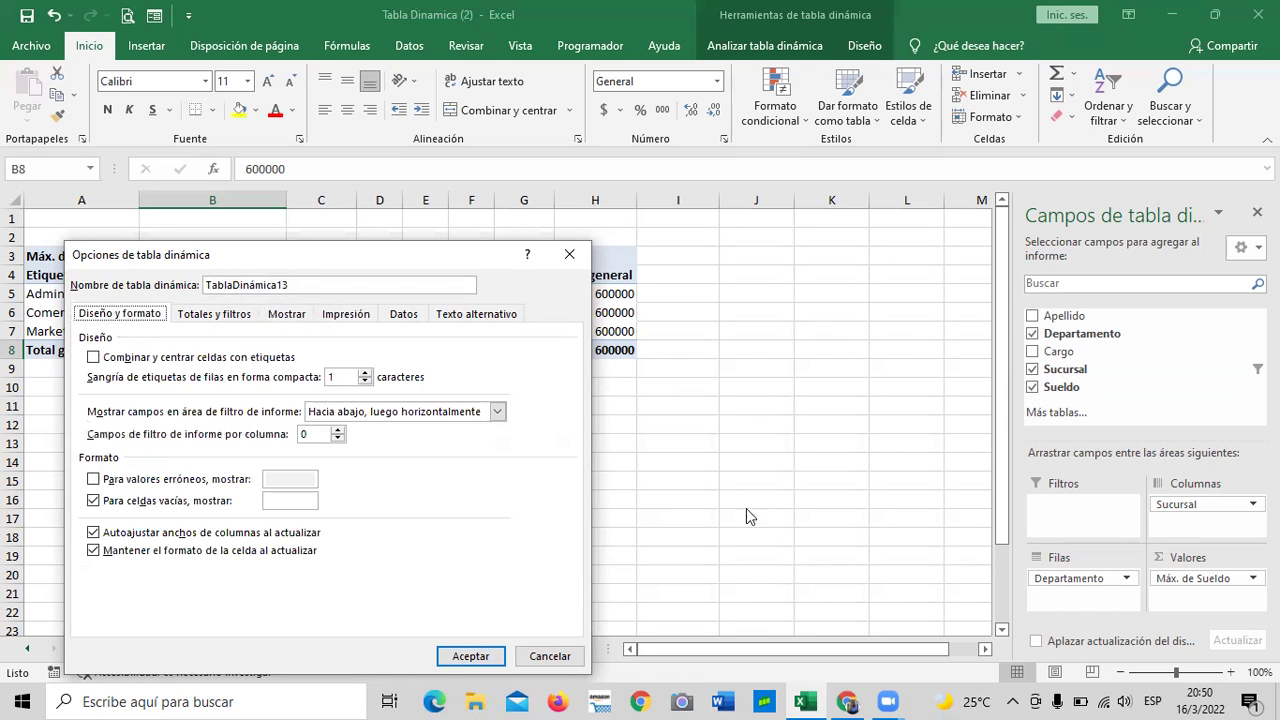
click(545, 658)
click(577, 517)
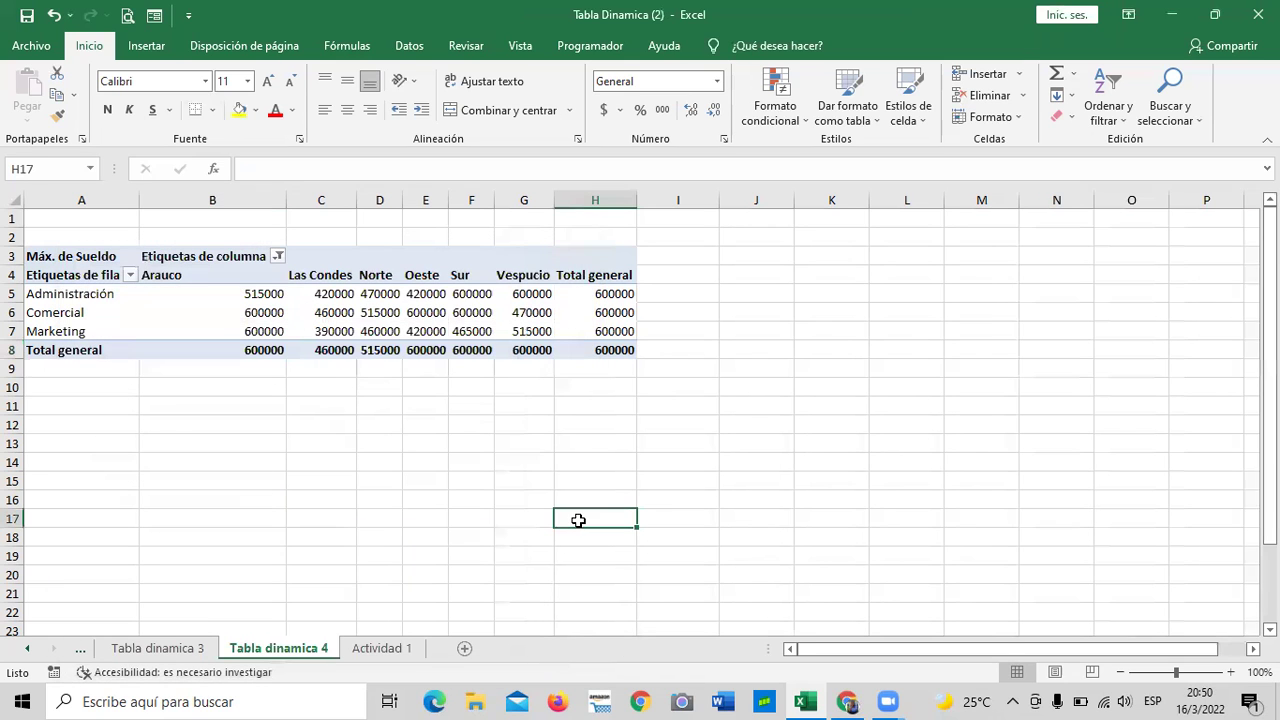
Review the branch checkboxes, label filters and value filters for the column labels, and reapply the selection without (en blanco).
click(388, 310)
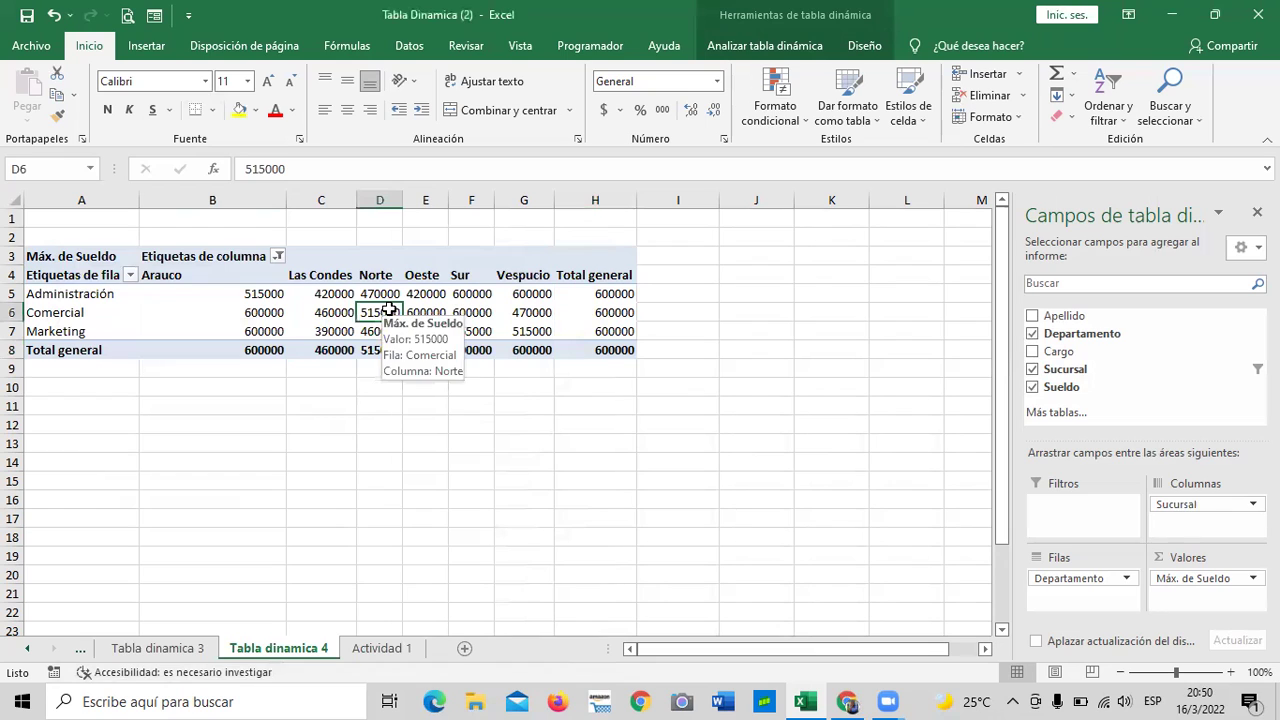
click(312, 275)
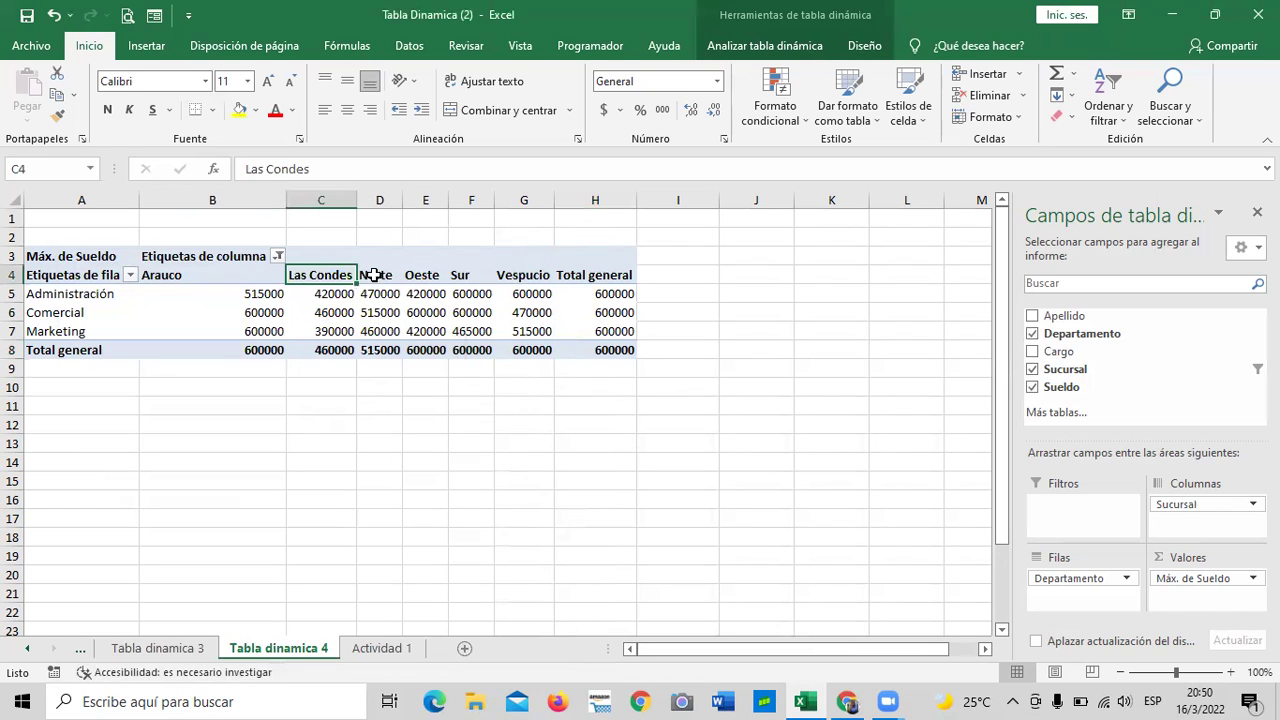
click(451, 275)
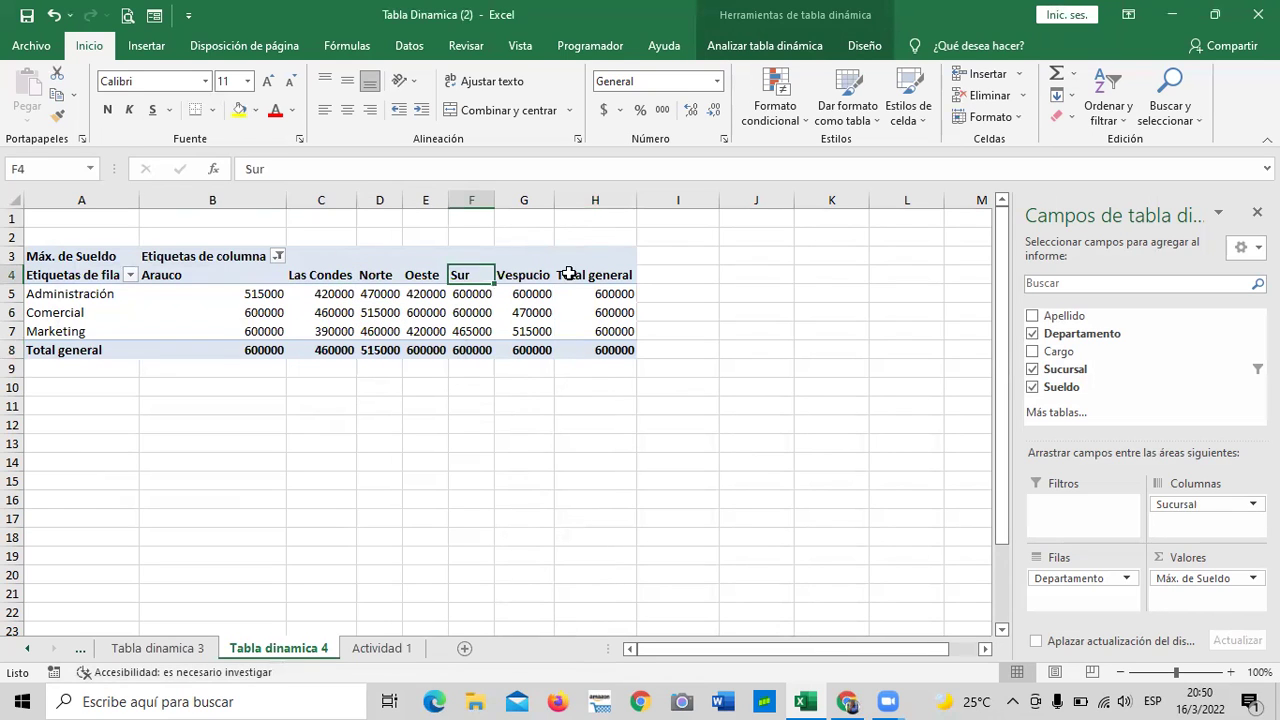
click(278, 256)
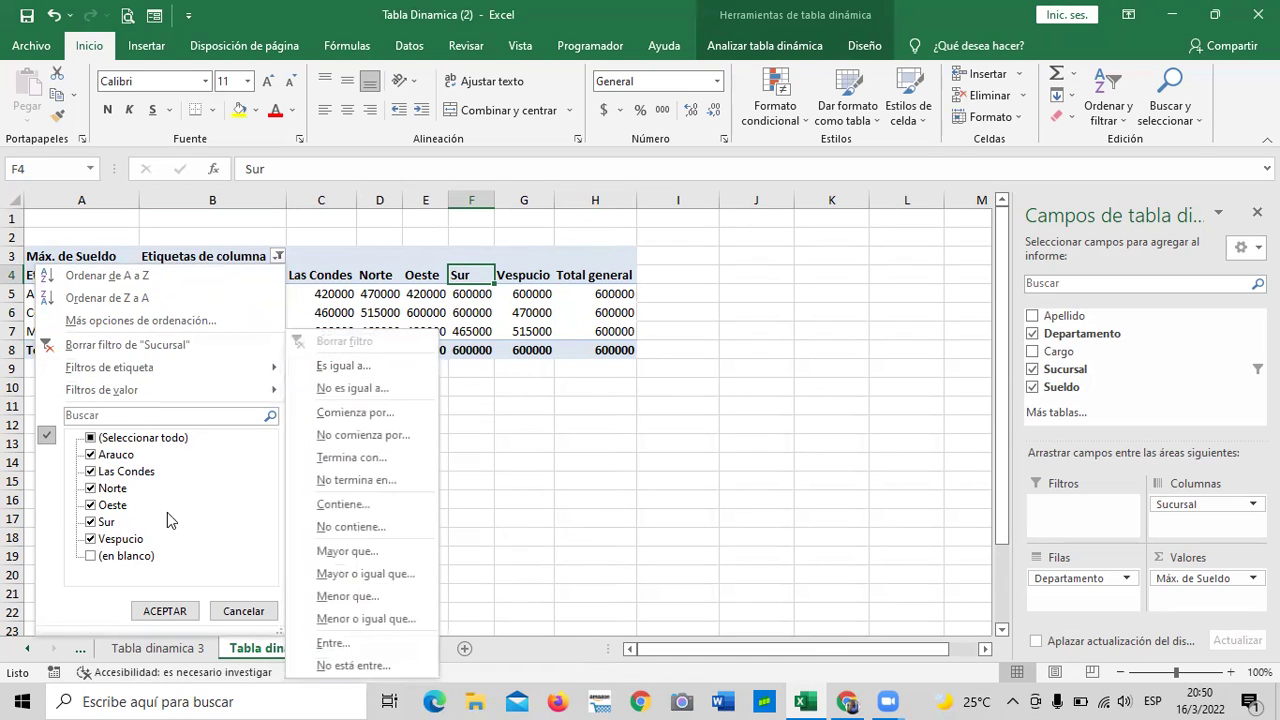
click(90, 437)
click(91, 438)
click(91, 438)
click(91, 556)
click(91, 556)
mouse_move(181, 396)
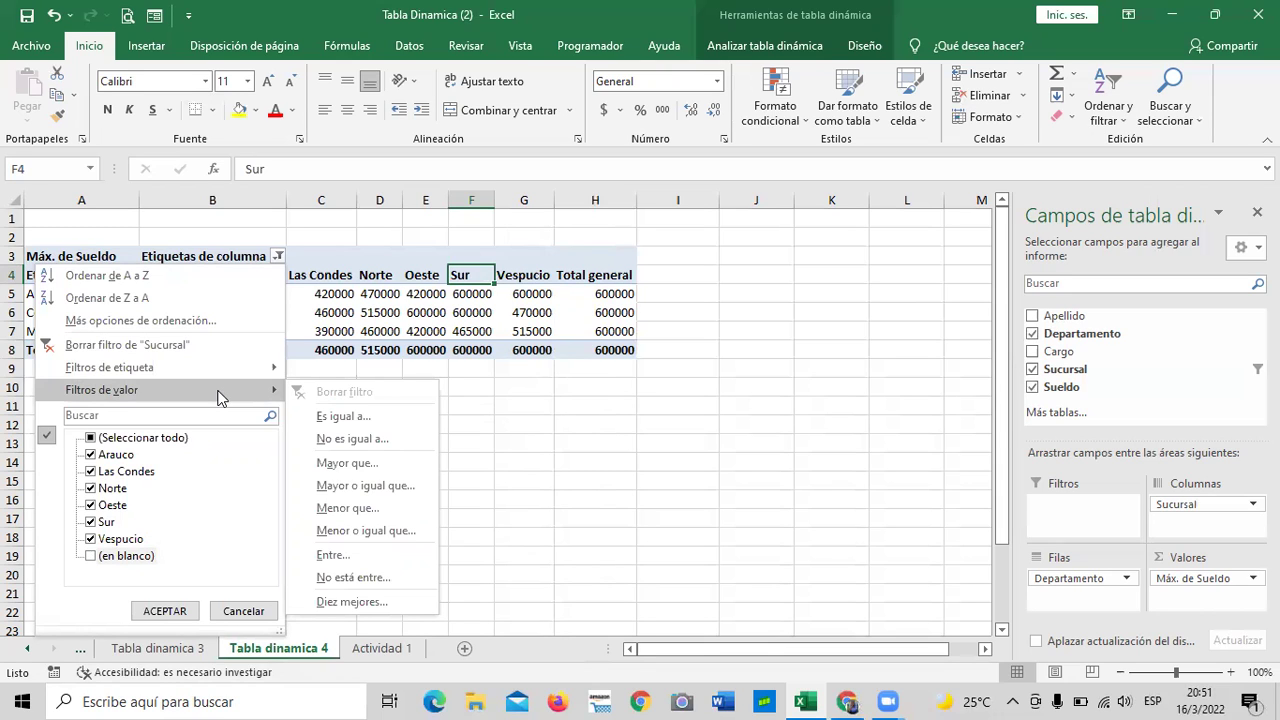
mouse_move(206, 369)
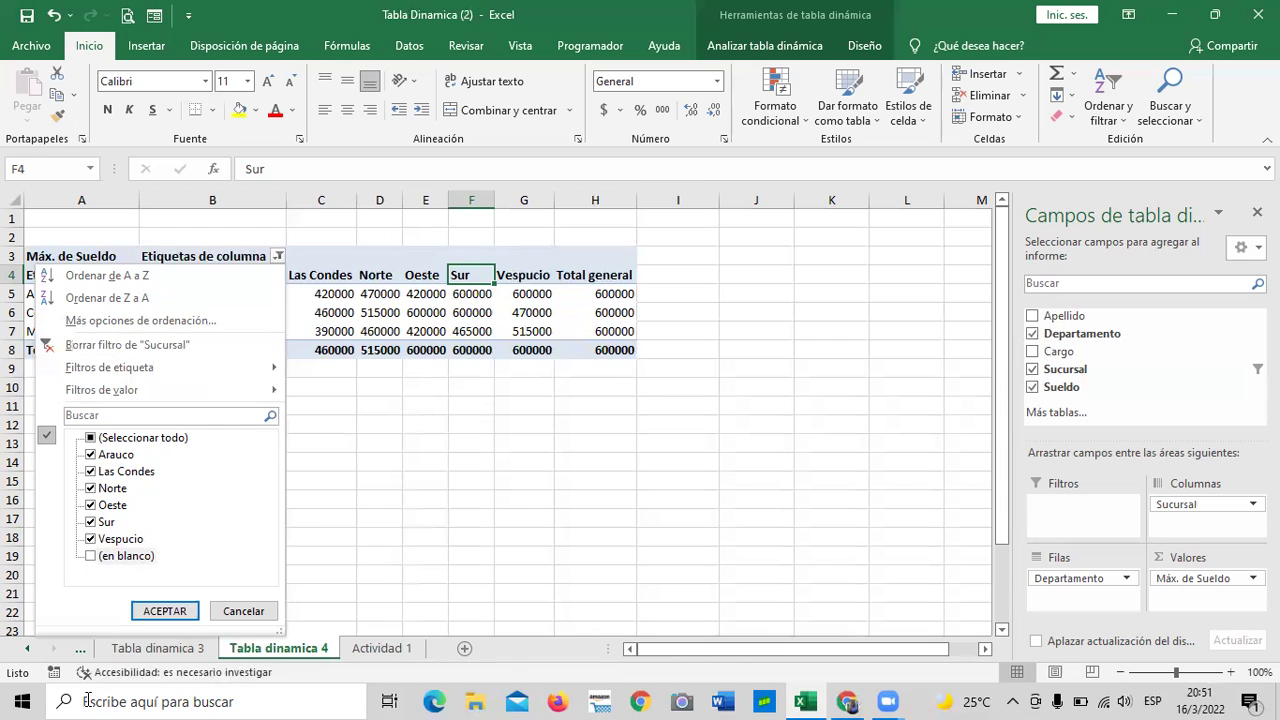
click(164, 611)
click(421, 503)
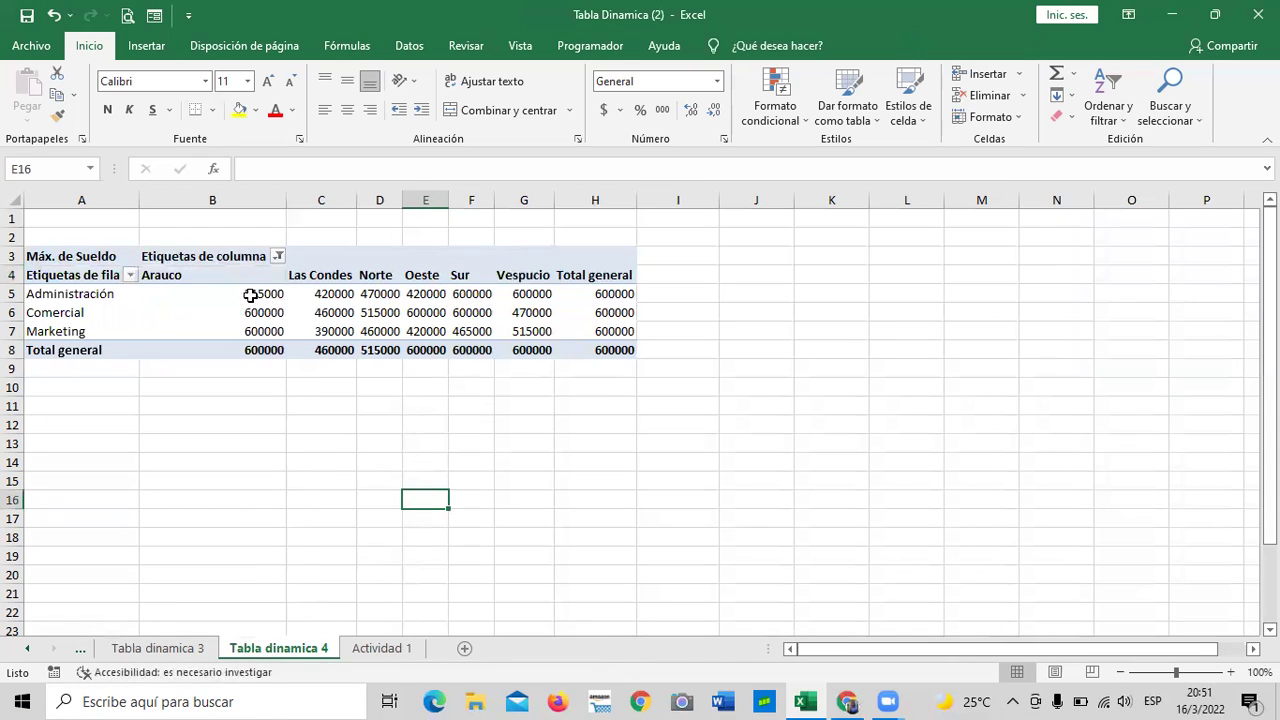
Check the source options available for inserting a pivot table without creating a new one.
click(178, 308)
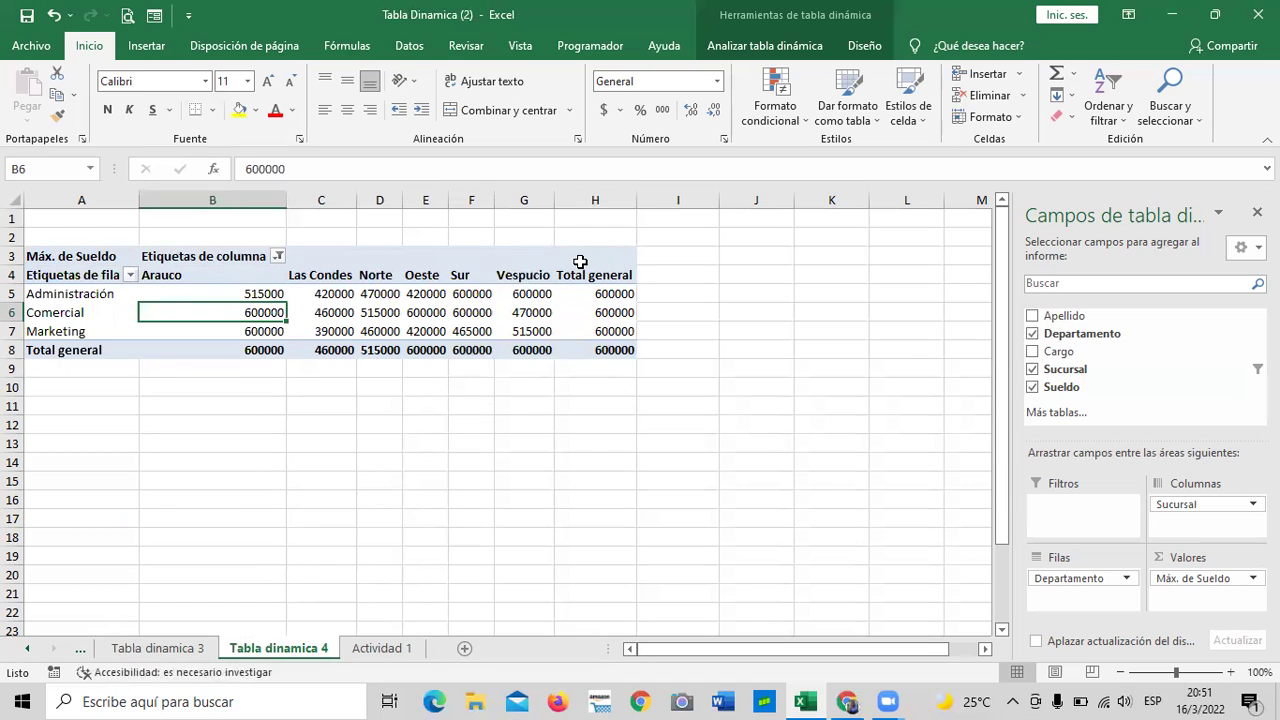
click(485, 519)
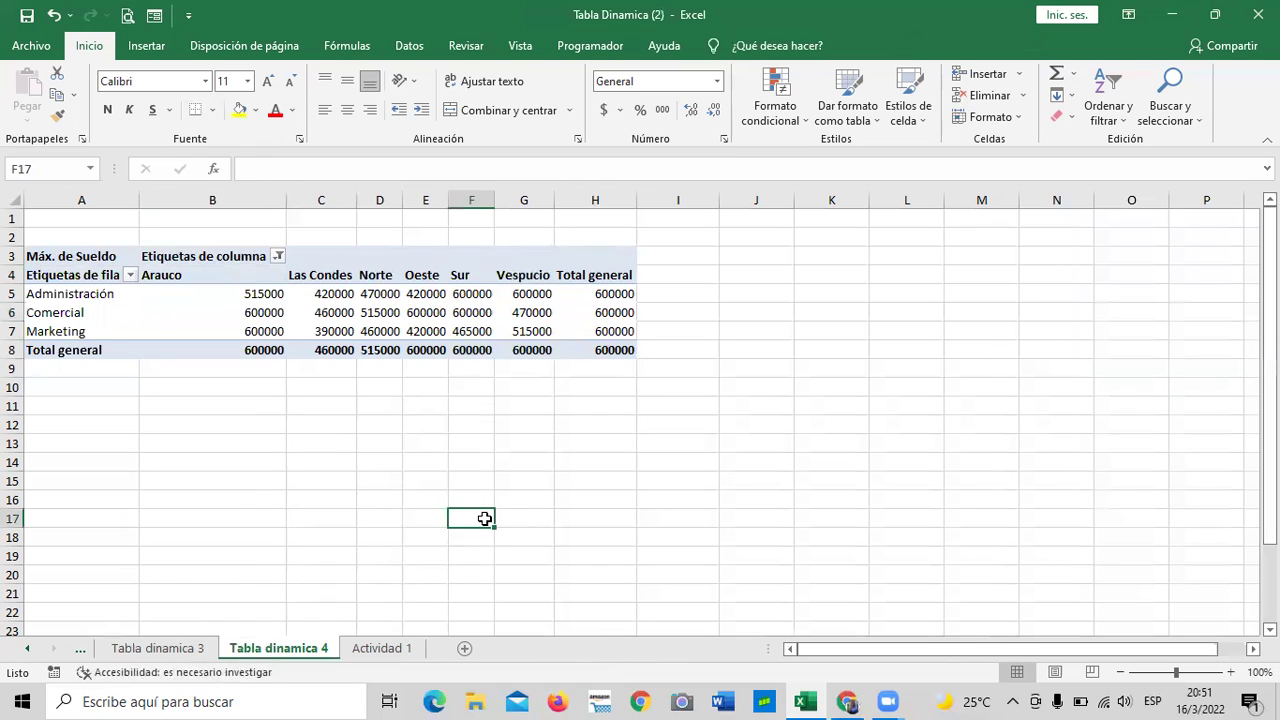
click(140, 46)
click(47, 118)
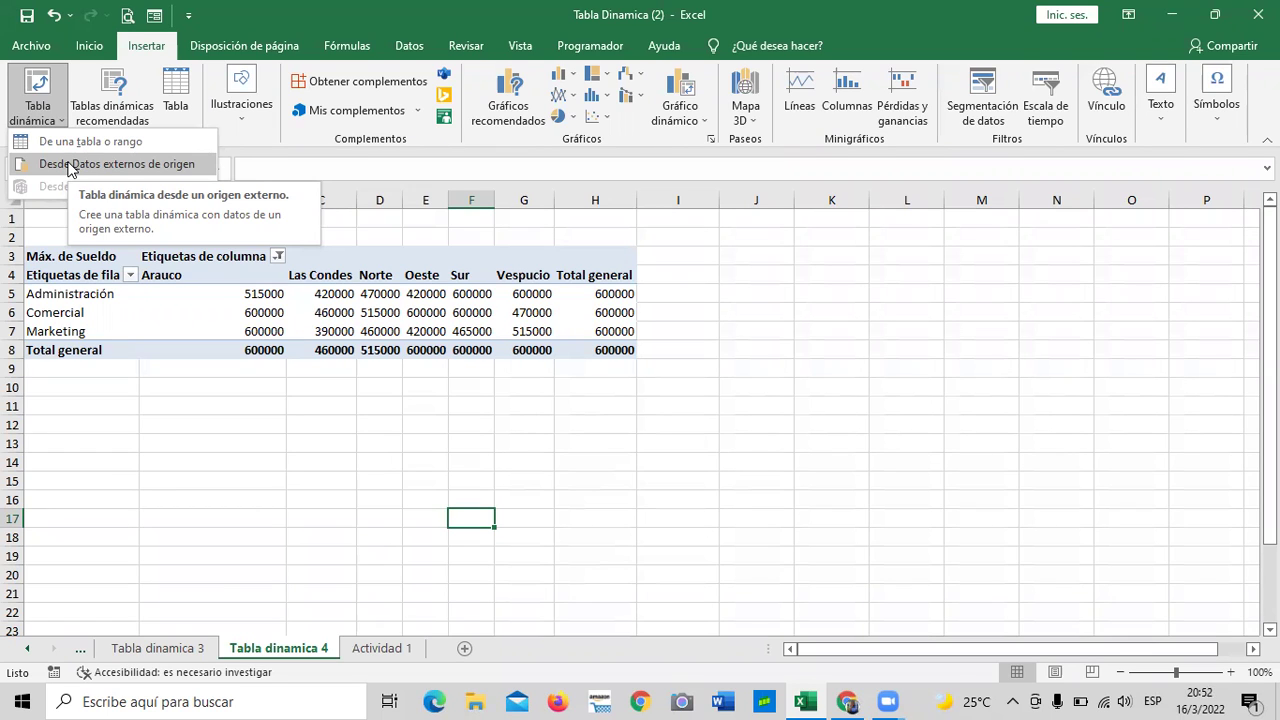
click(327, 453)
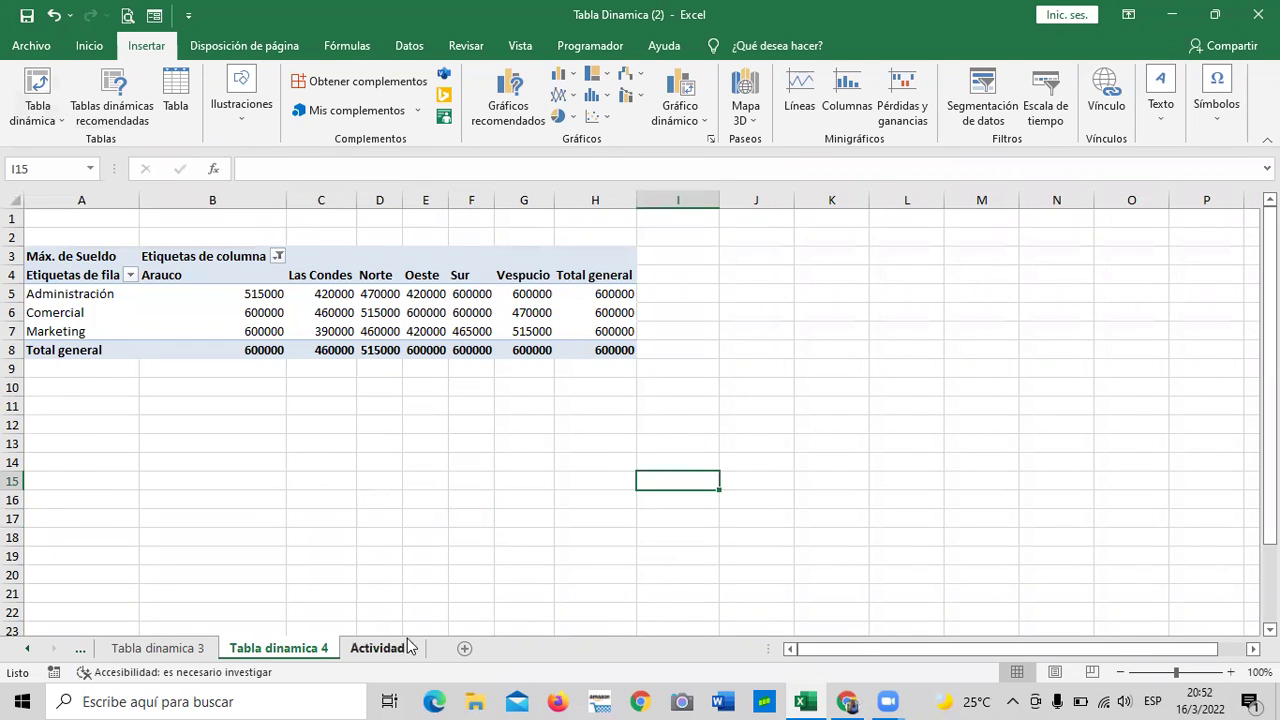
Review the four pivot table requirements and the sheet naming instruction on the Actividad 1 sheet.
click(400, 648)
click(191, 656)
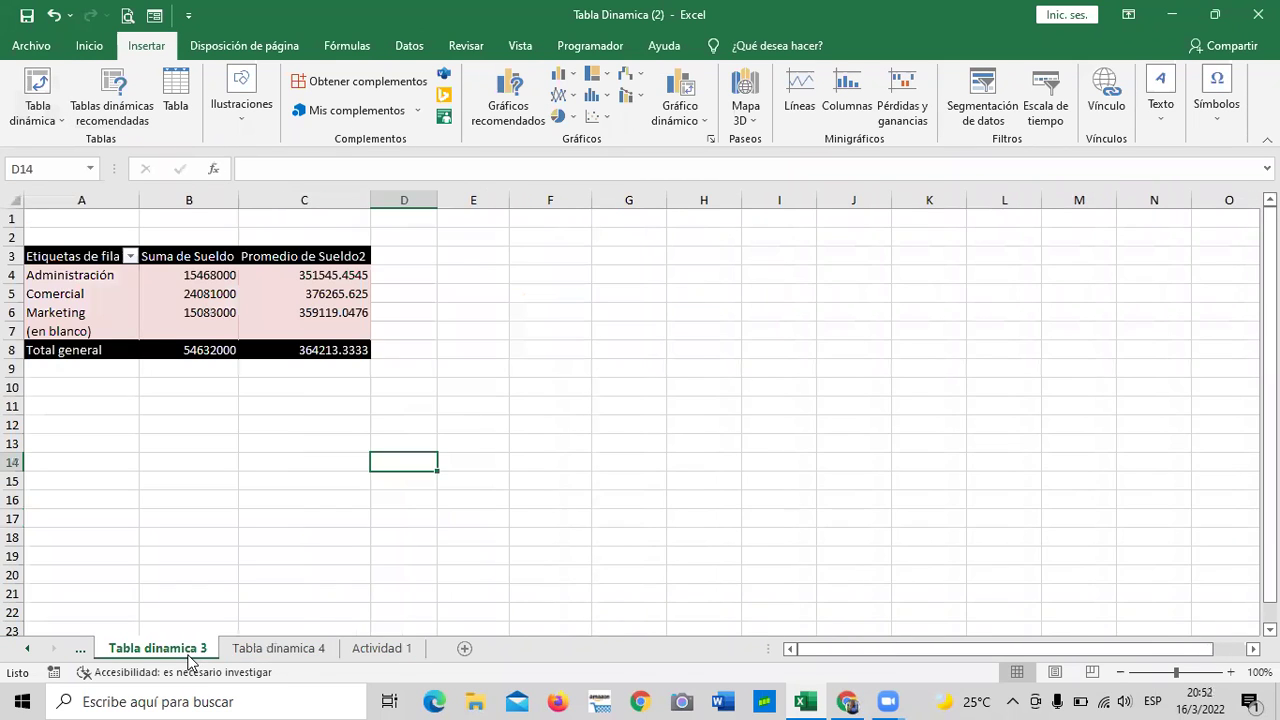
click(277, 650)
click(385, 648)
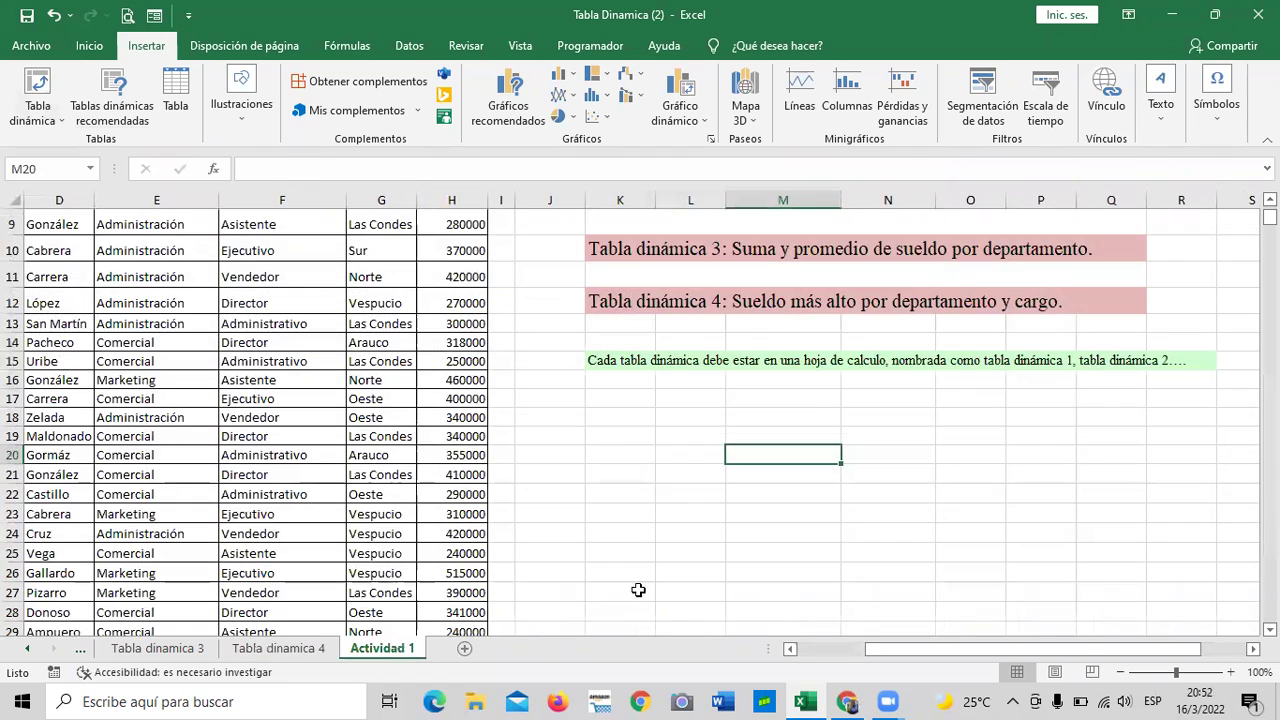
scroll(634, 591, up, 3)
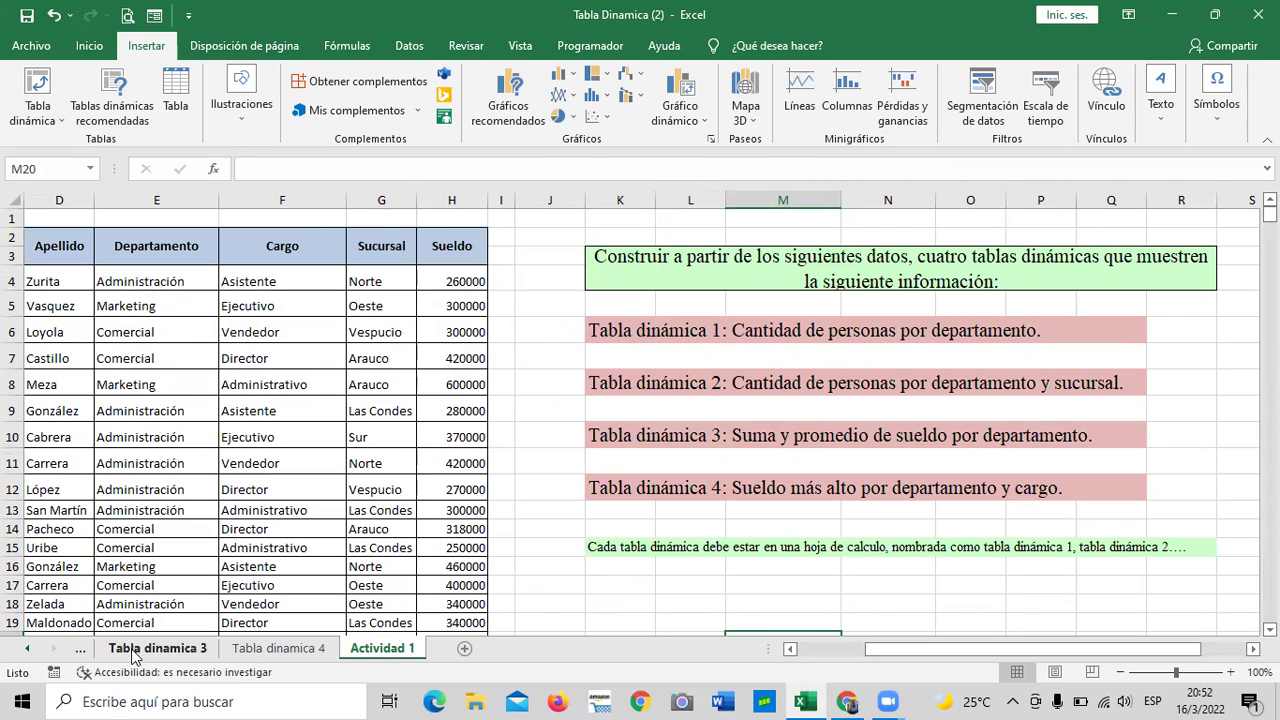
Open the Tabla dinamica 3 sheet and inspect the Promedio de Sueldo2 column and its value field.
click(28, 650)
click(273, 648)
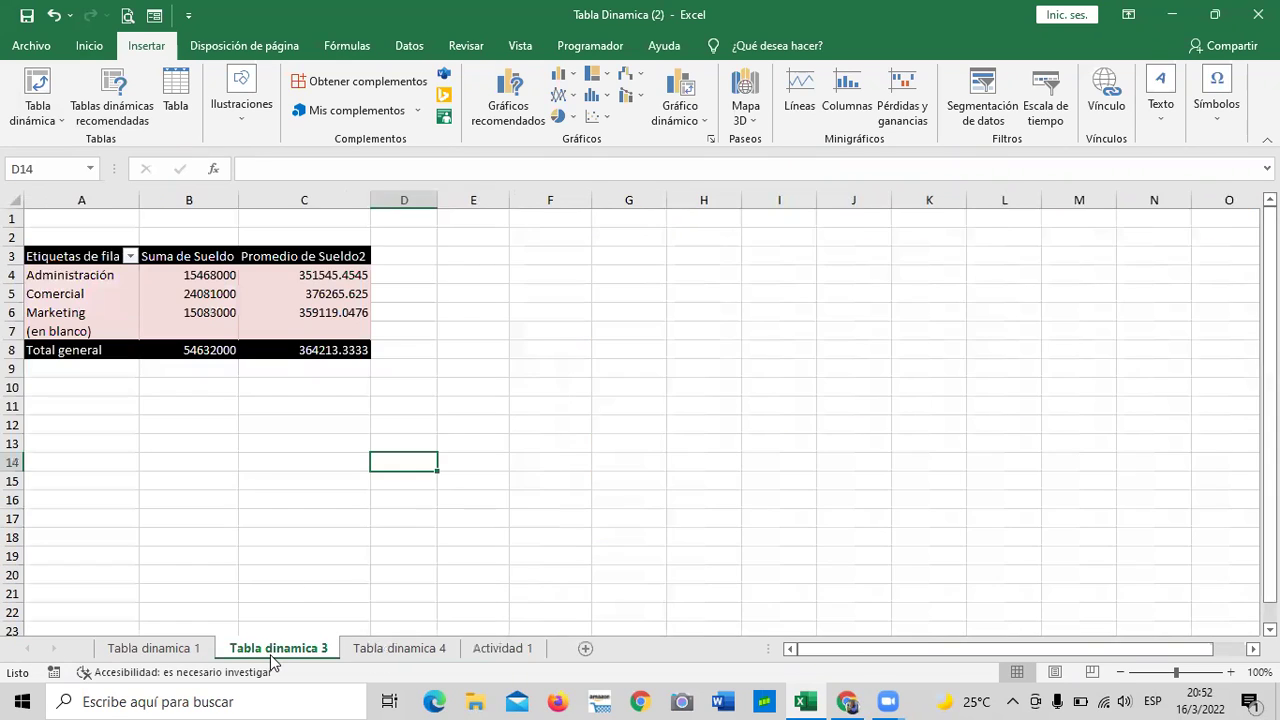
drag(324, 258, 327, 269)
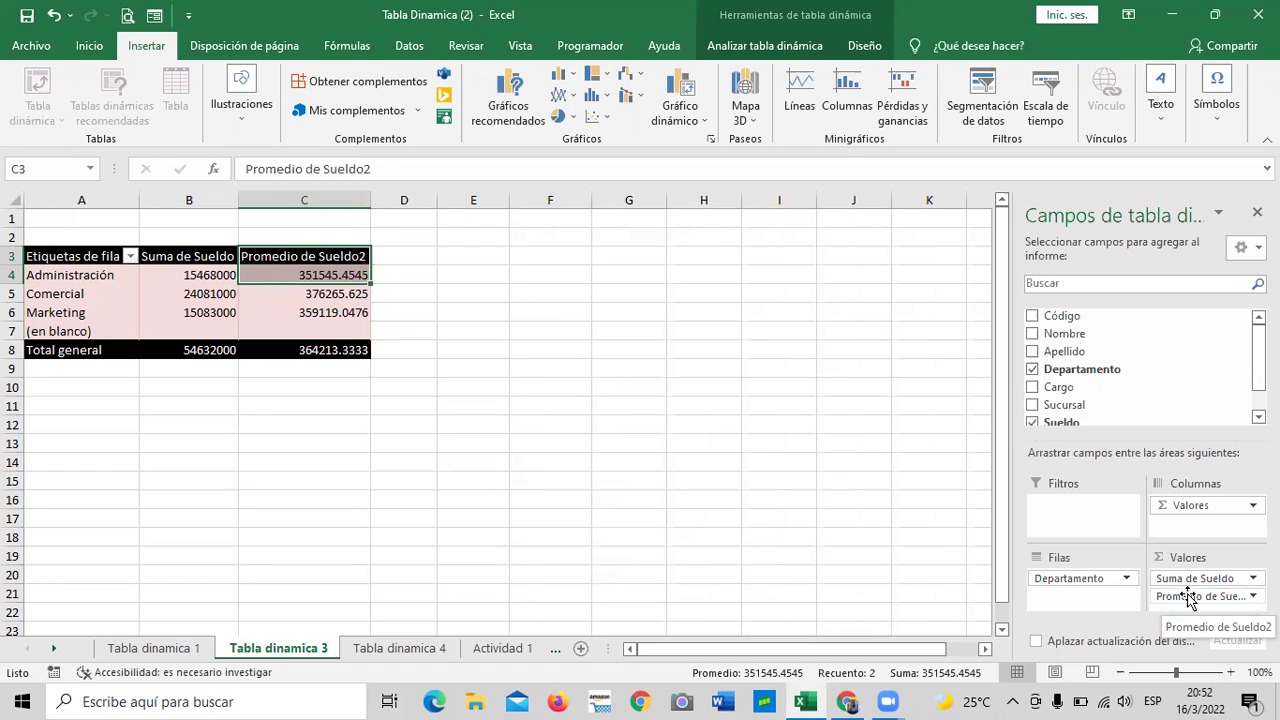
Check the layout options of the pivot table field list without changing them, and move the selection outside the pivot table.
click(1245, 247)
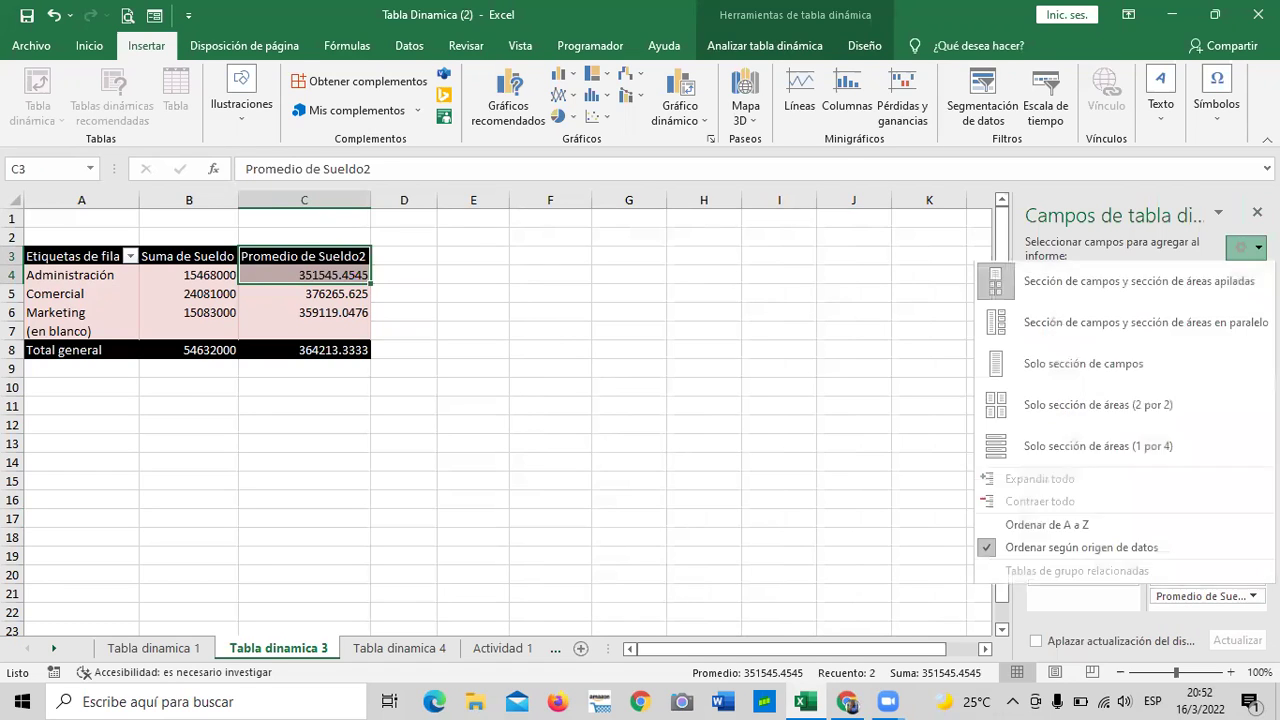
click(627, 354)
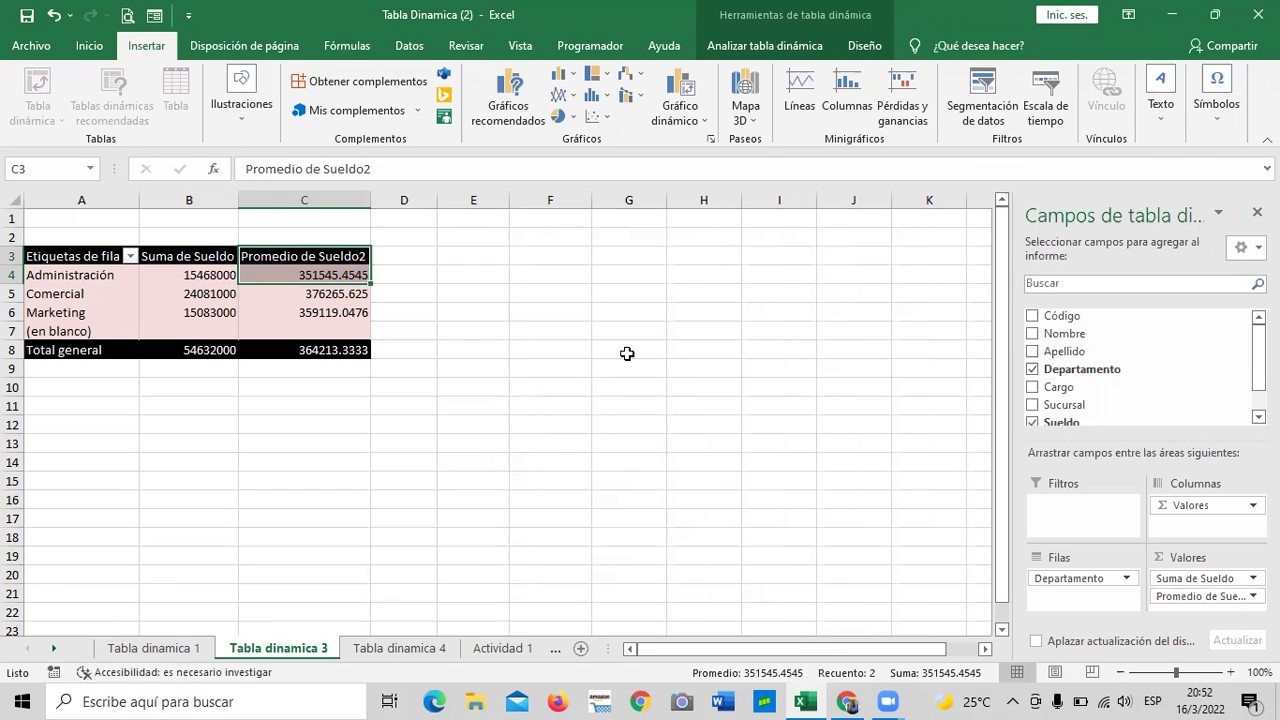
click(627, 354)
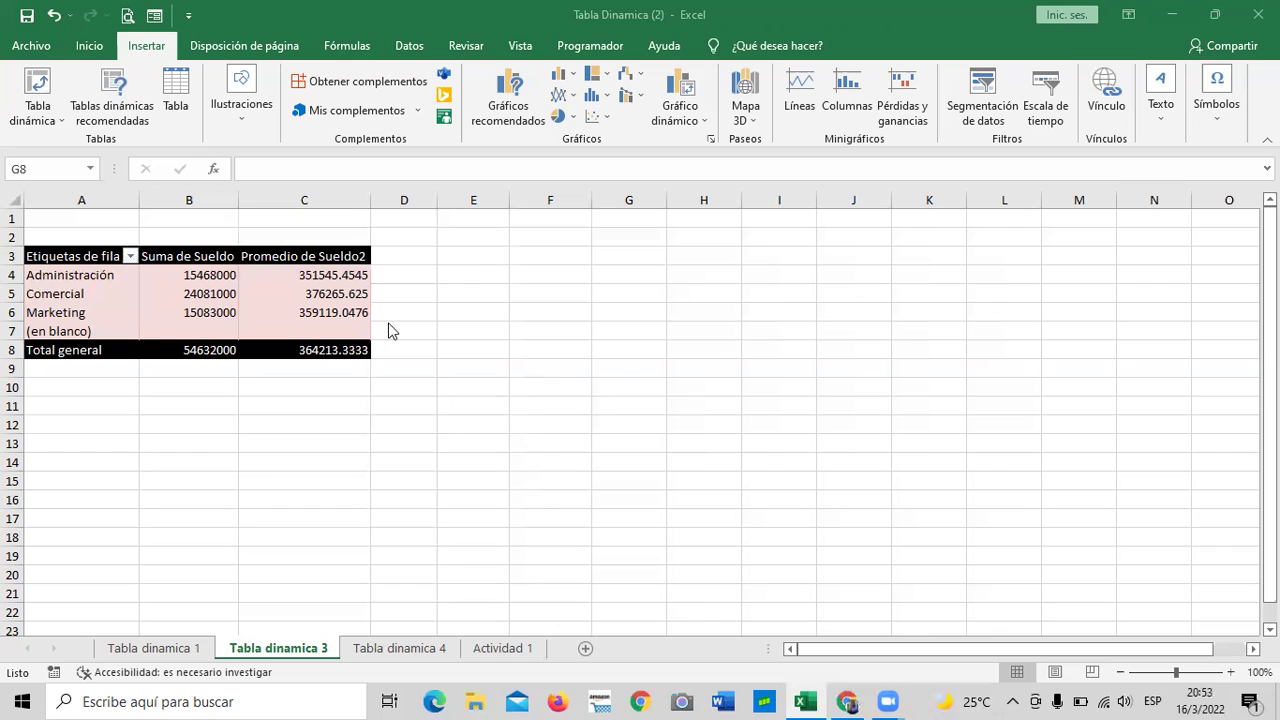
click(463, 152)
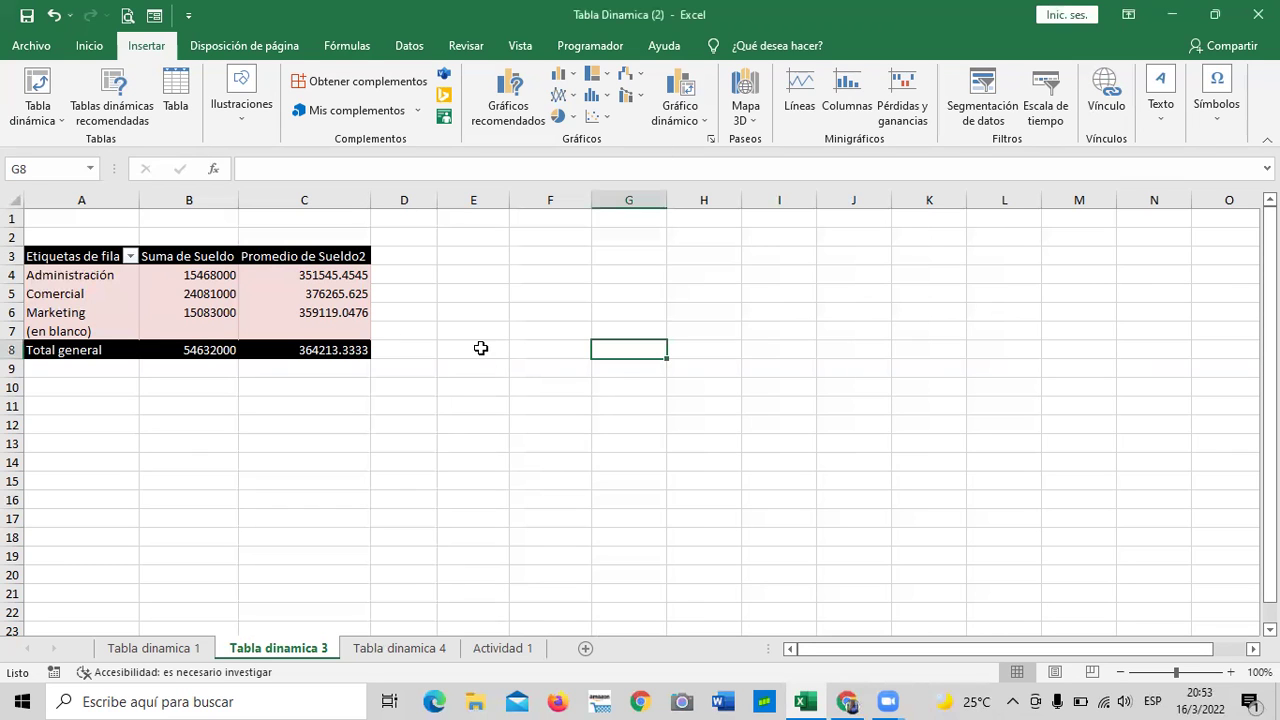
Return to the Actividad 1 sheet and review the four pivot table requirements and the sheet naming instruction.
click(287, 647)
click(400, 648)
click(503, 650)
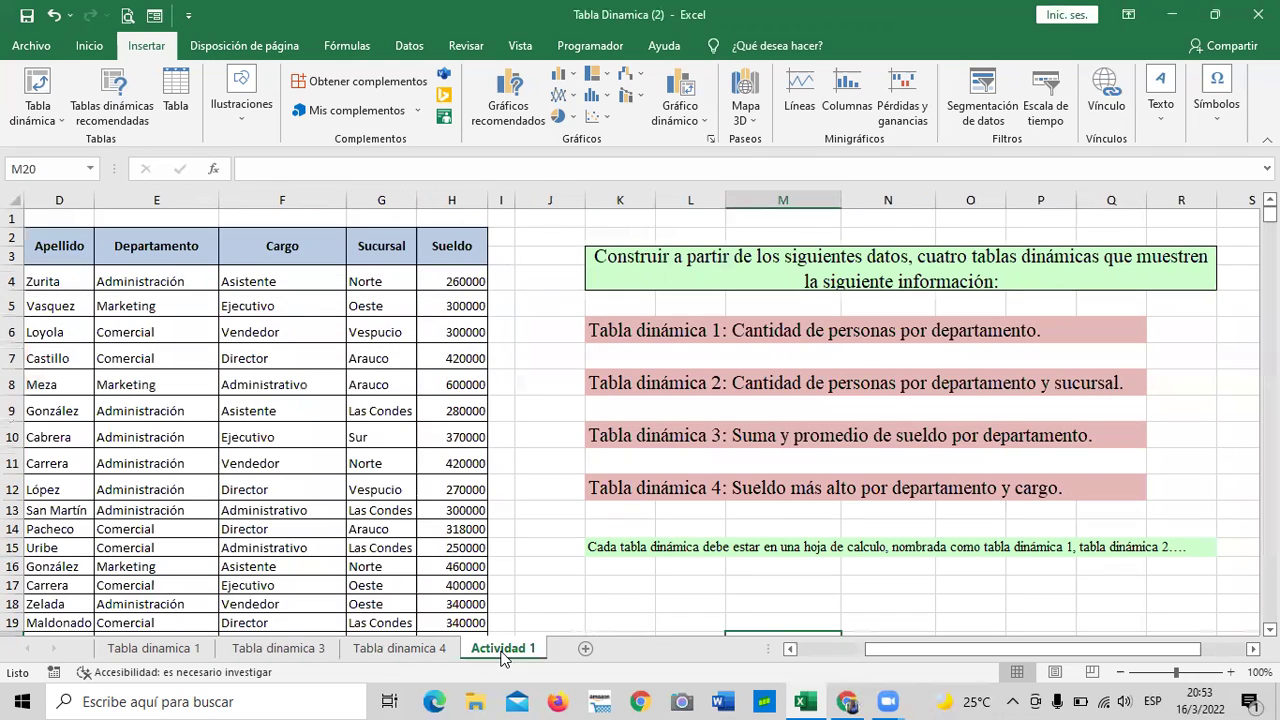
scroll(735, 457, down, 4)
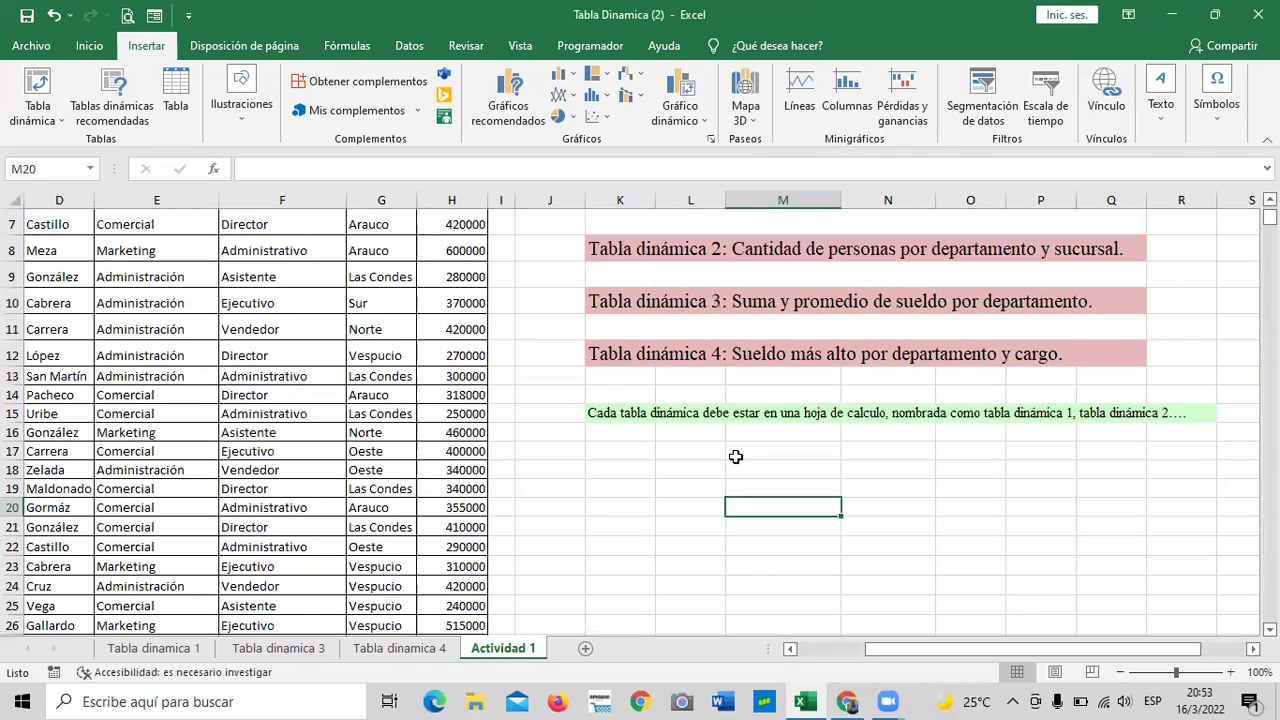
scroll(737, 460, up, 3)
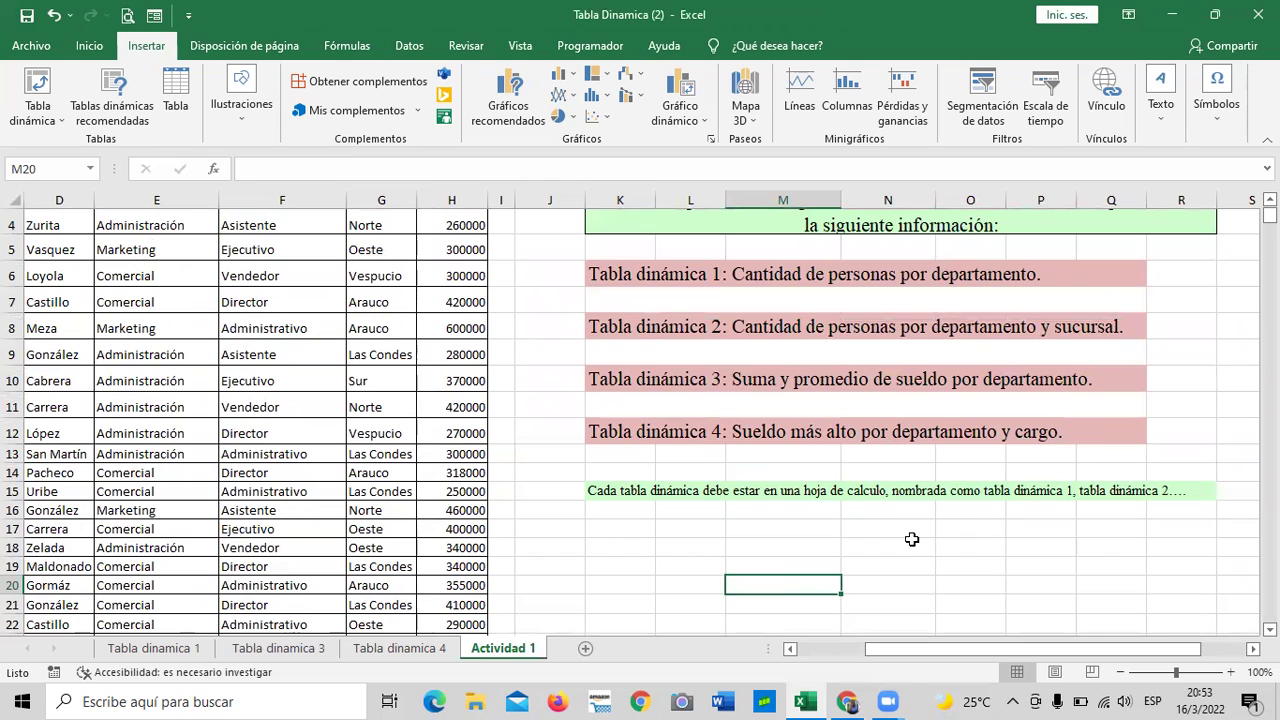
click(912, 539)
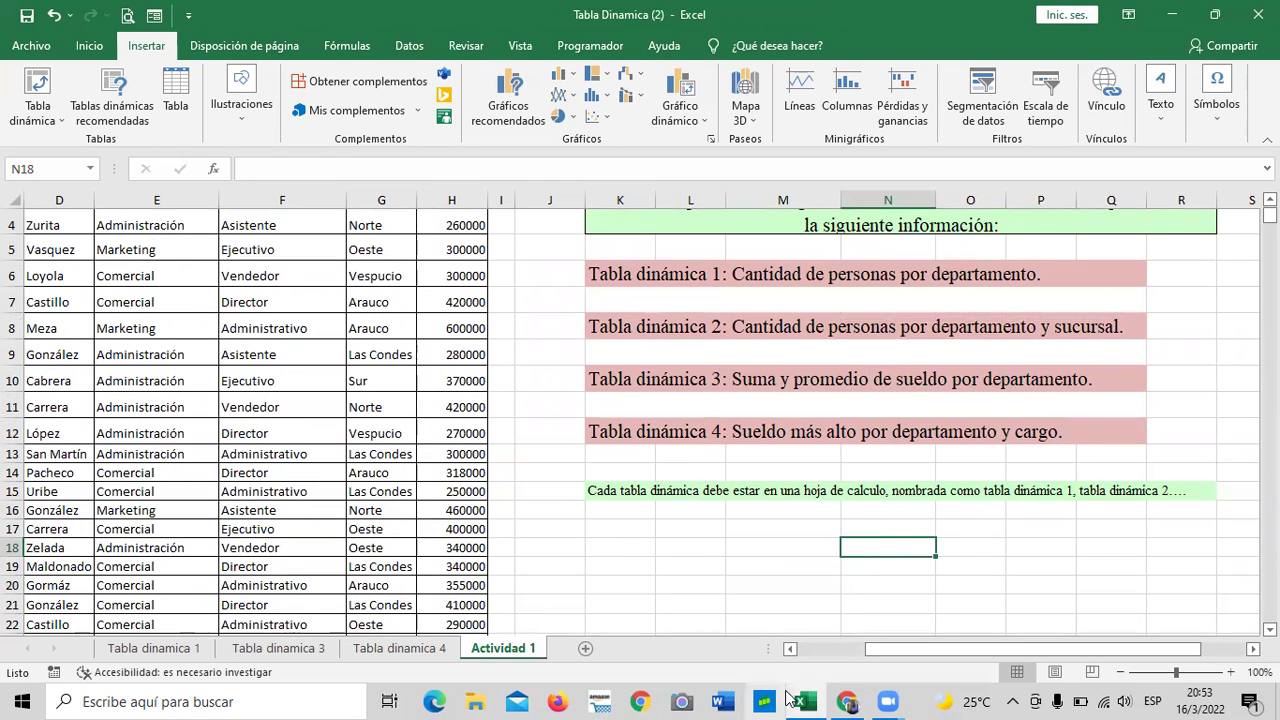
Switch to the Chrome course page on Tablas Dinámicas and open the unit 4.2 Laboratorio 1.
mouse_move(848, 700)
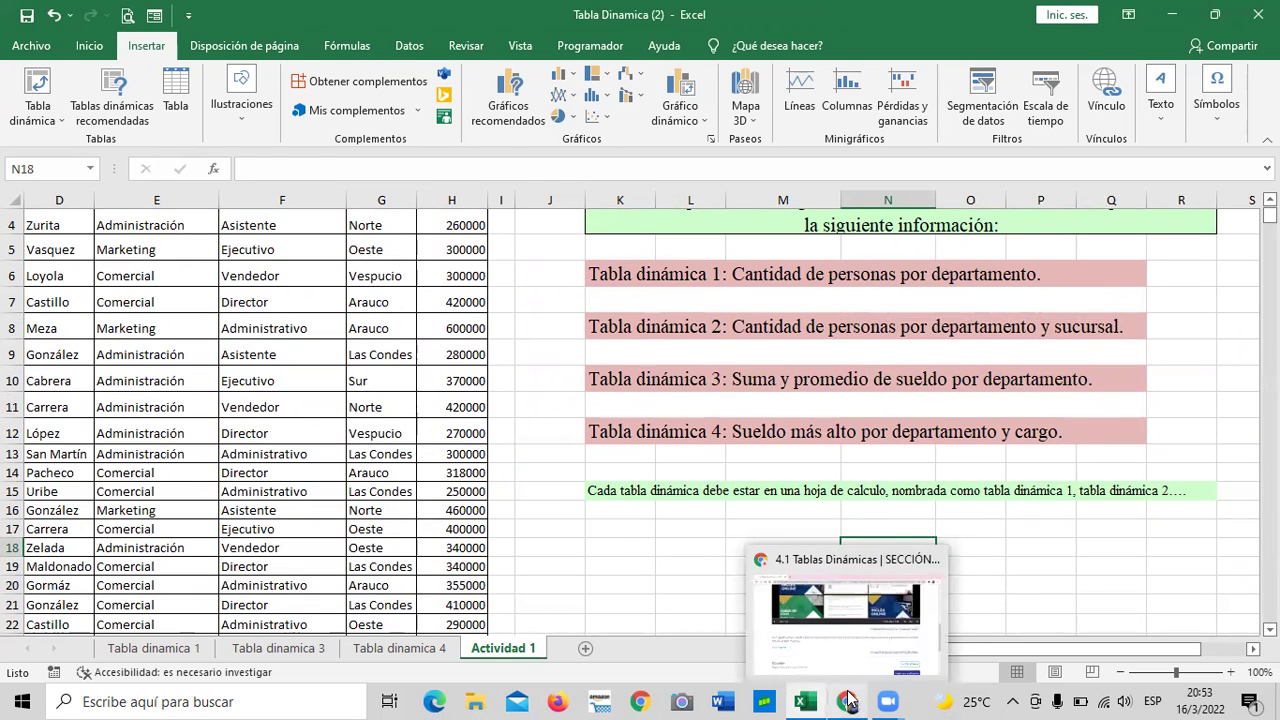
click(840, 632)
scroll(594, 543, up, 2)
scroll(592, 541, up, 5)
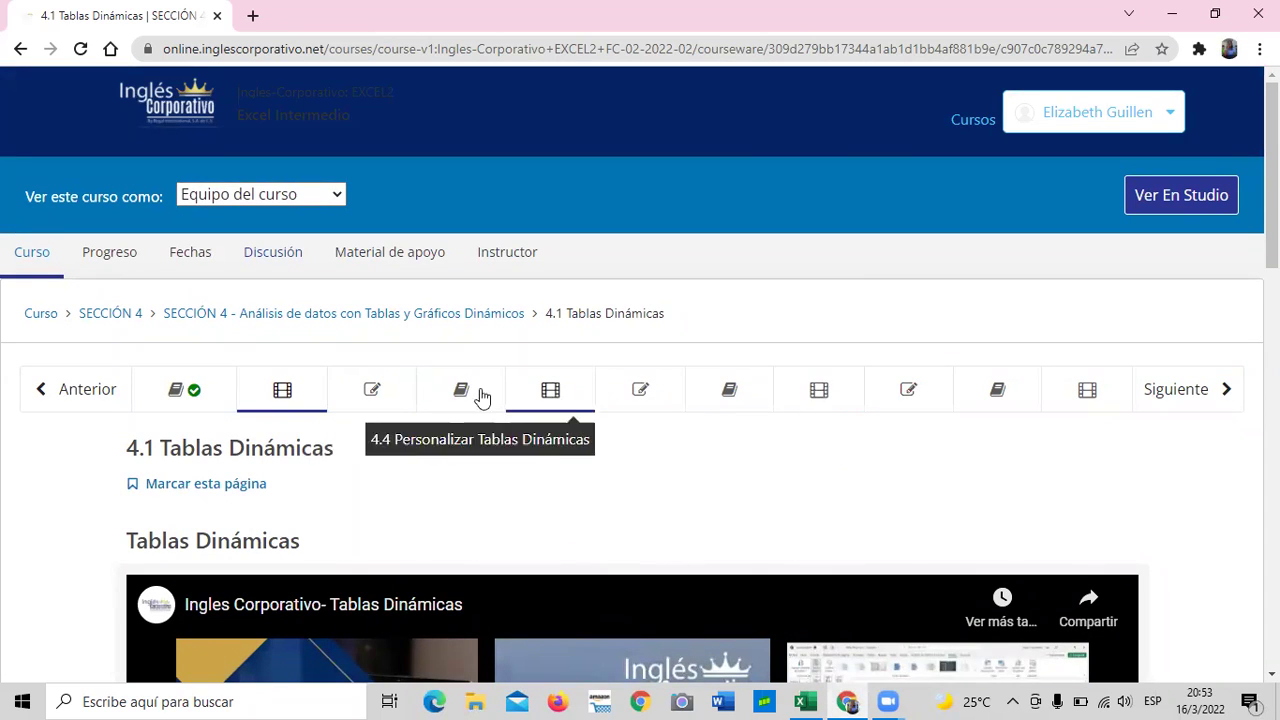
click(380, 386)
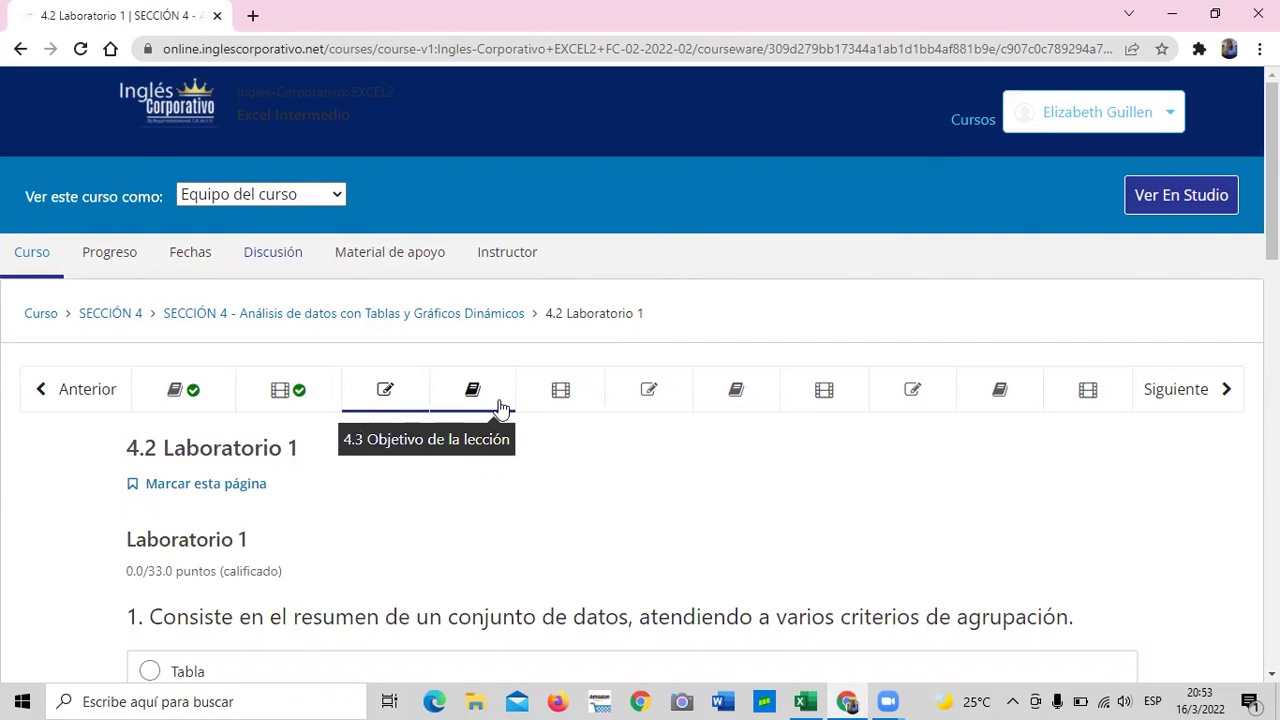
Read through the four Laboratorio 1 questions and their answer options without answering them.
scroll(500, 408, down, 2)
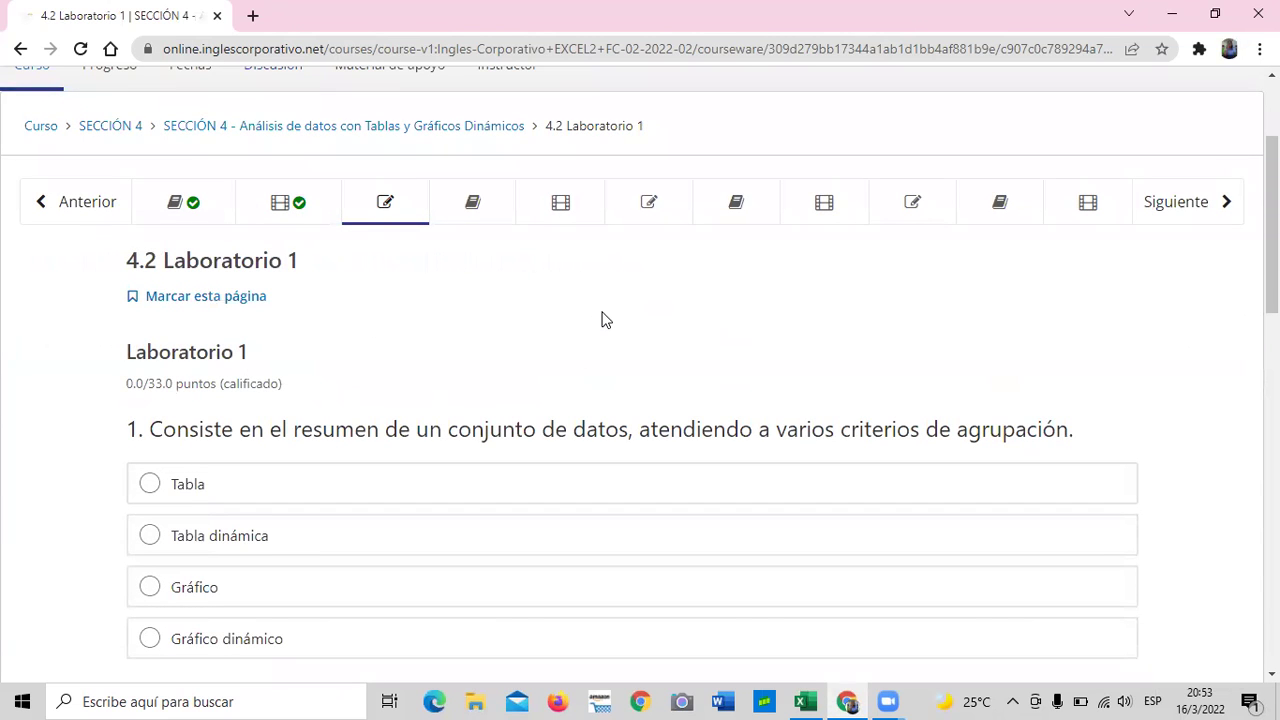
scroll(601, 319, down, 1)
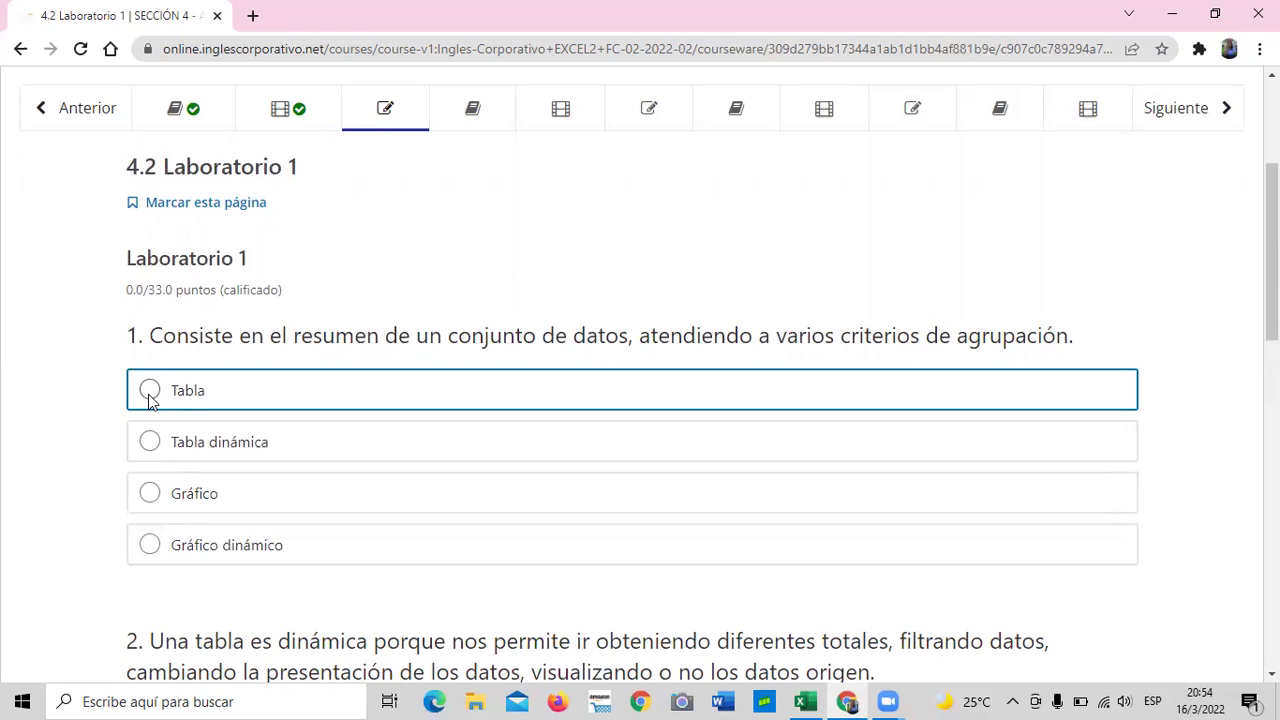
scroll(413, 401, down, 3)
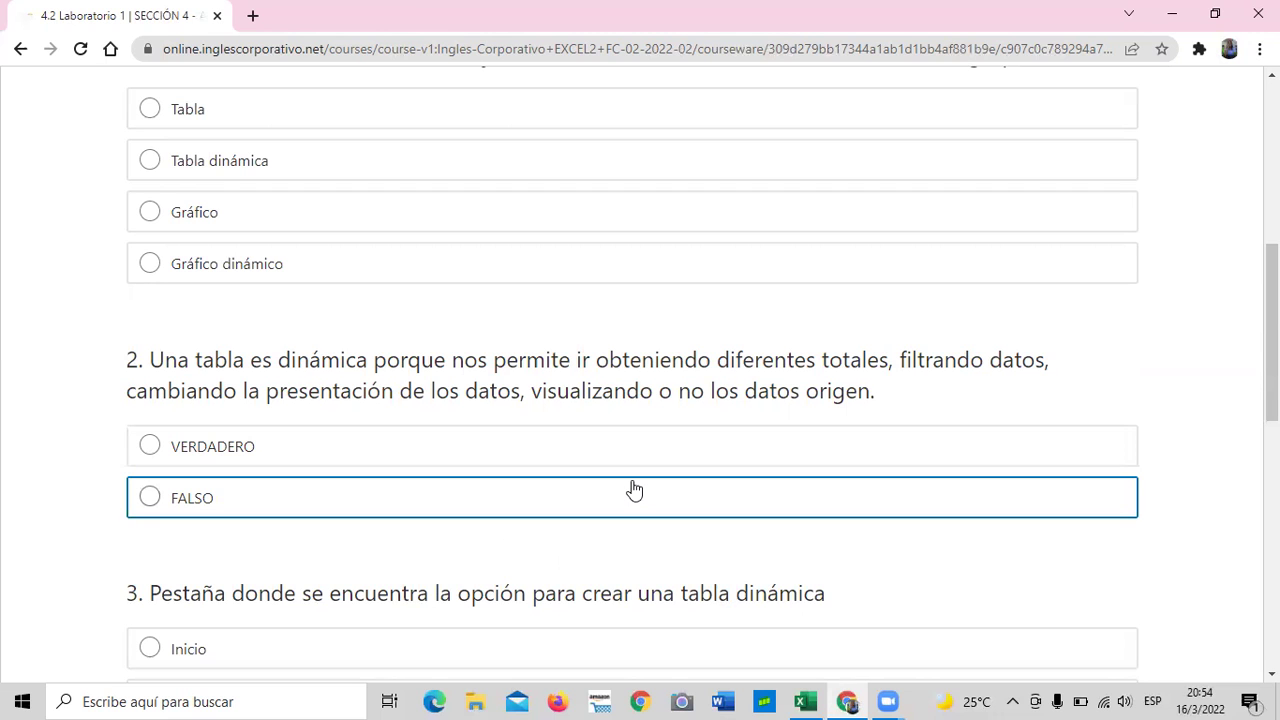
scroll(634, 468, down, 2)
scroll(631, 471, down, 1)
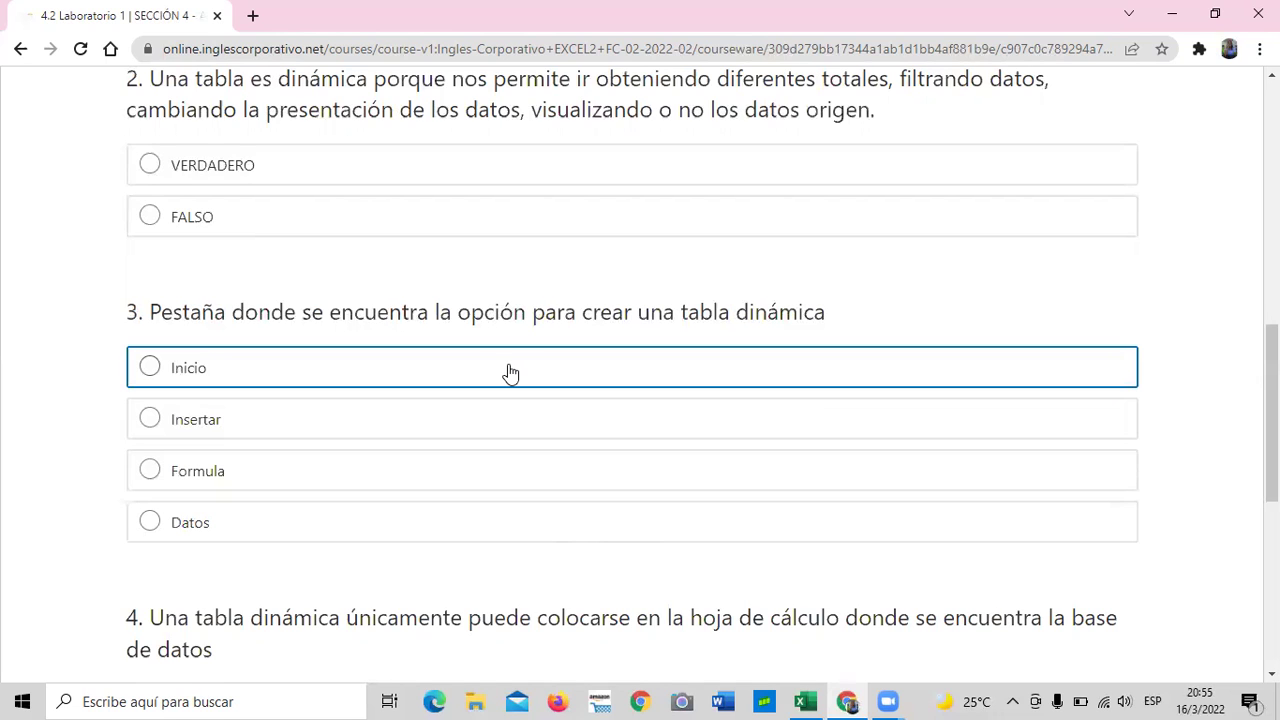
scroll(510, 372, down, 3)
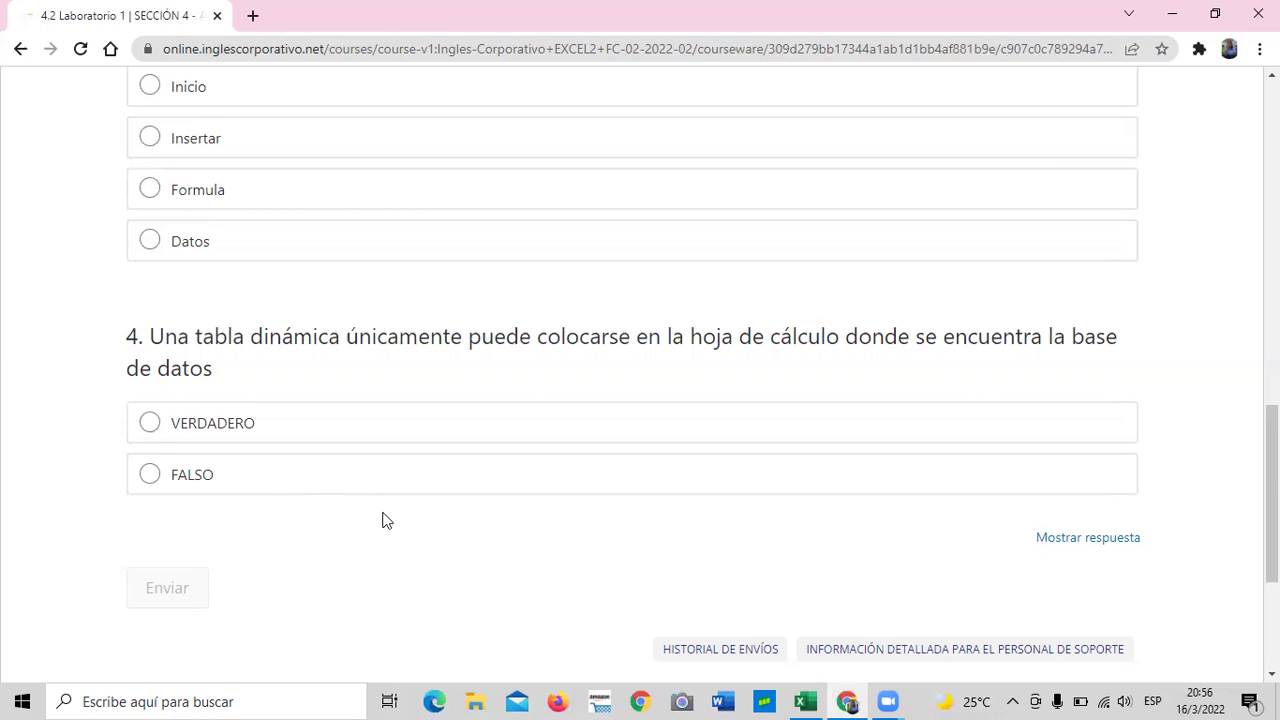
scroll(449, 571, down, 3)
scroll(448, 594, up, 4)
scroll(443, 590, up, 10)
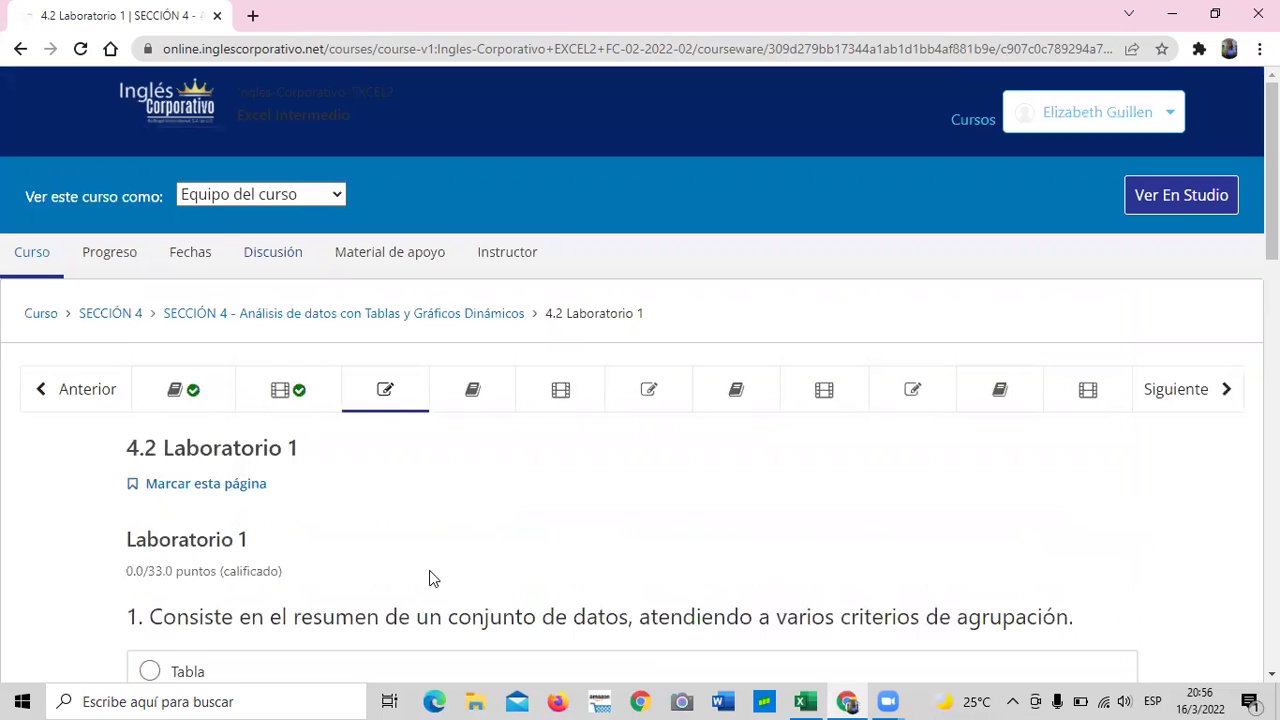
Open unit 4.3 Objetivo de la lección and read the objective, the six design points and the descriptions of the pivot table areas.
click(472, 390)
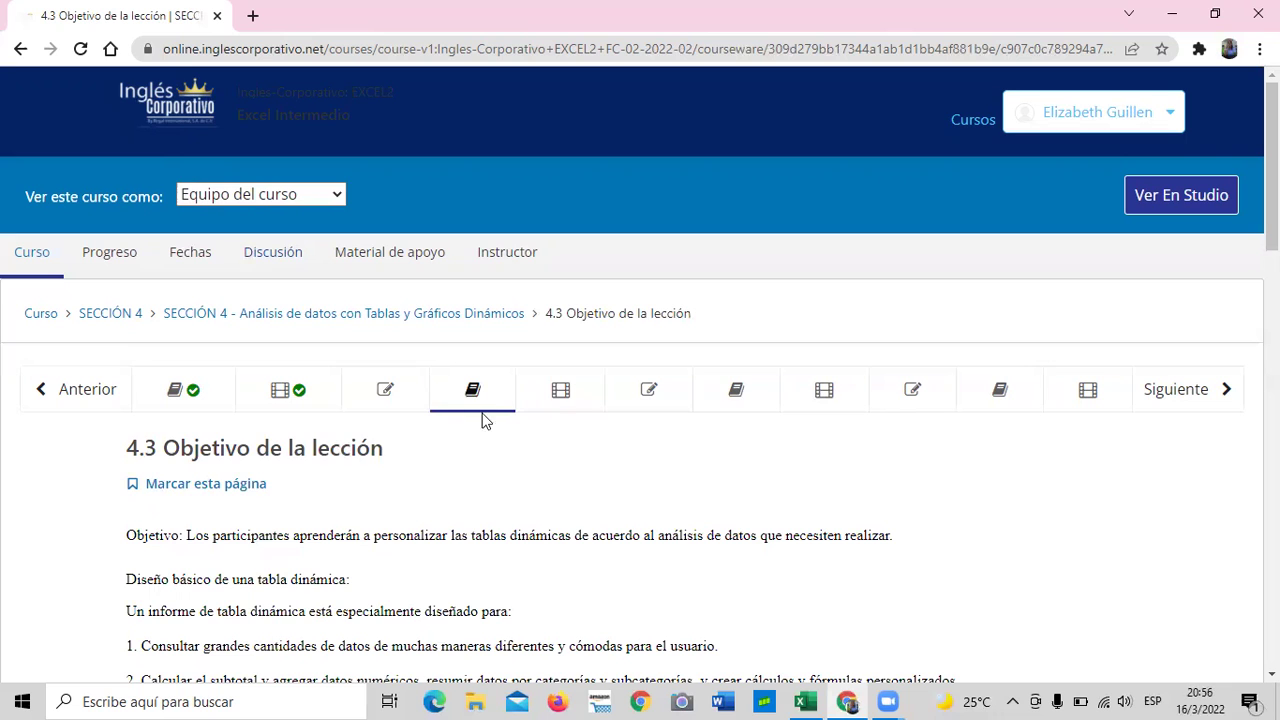
scroll(483, 398, down, 2)
scroll(483, 392, down, 10)
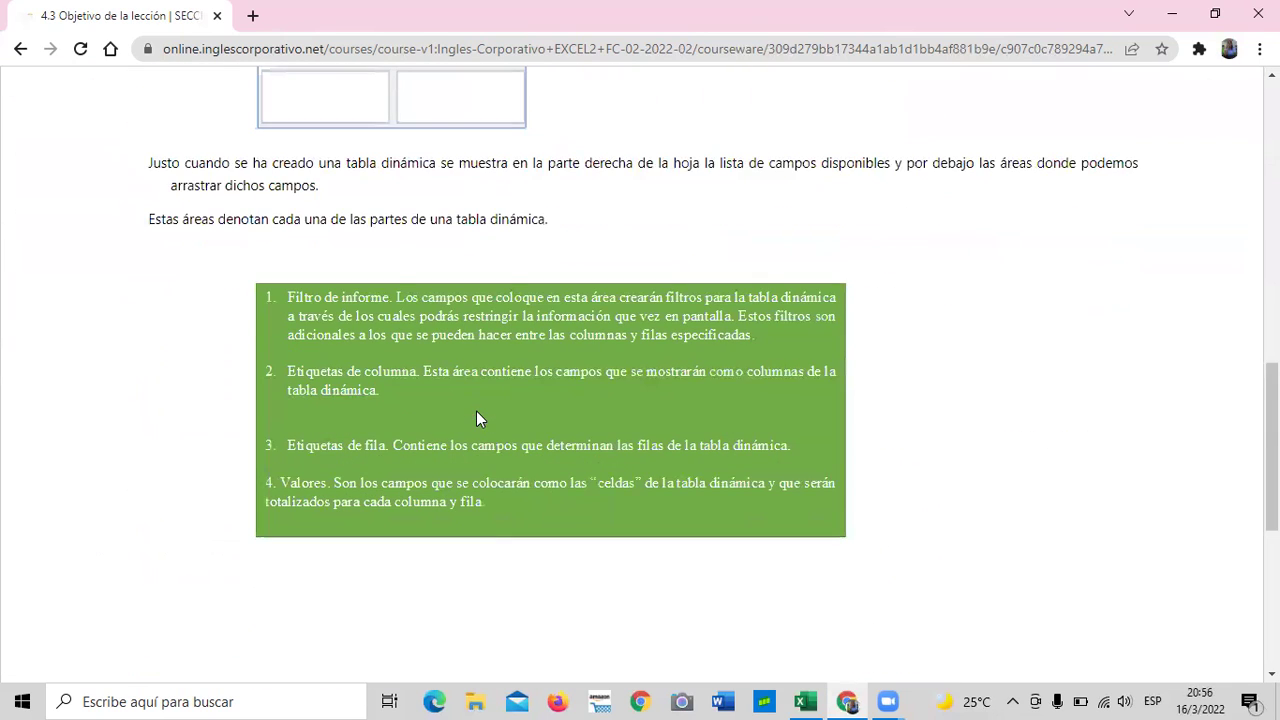
scroll(476, 411, down, 3)
scroll(476, 418, up, 2)
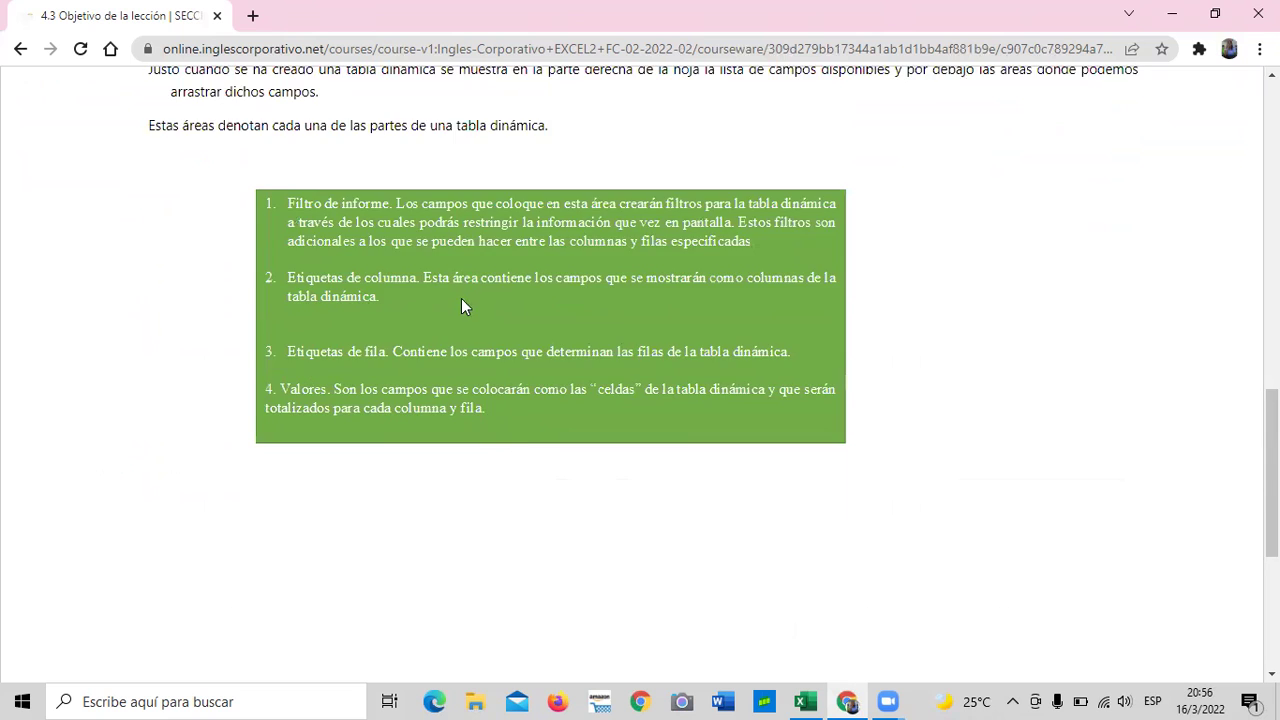
scroll(462, 300, up, 3)
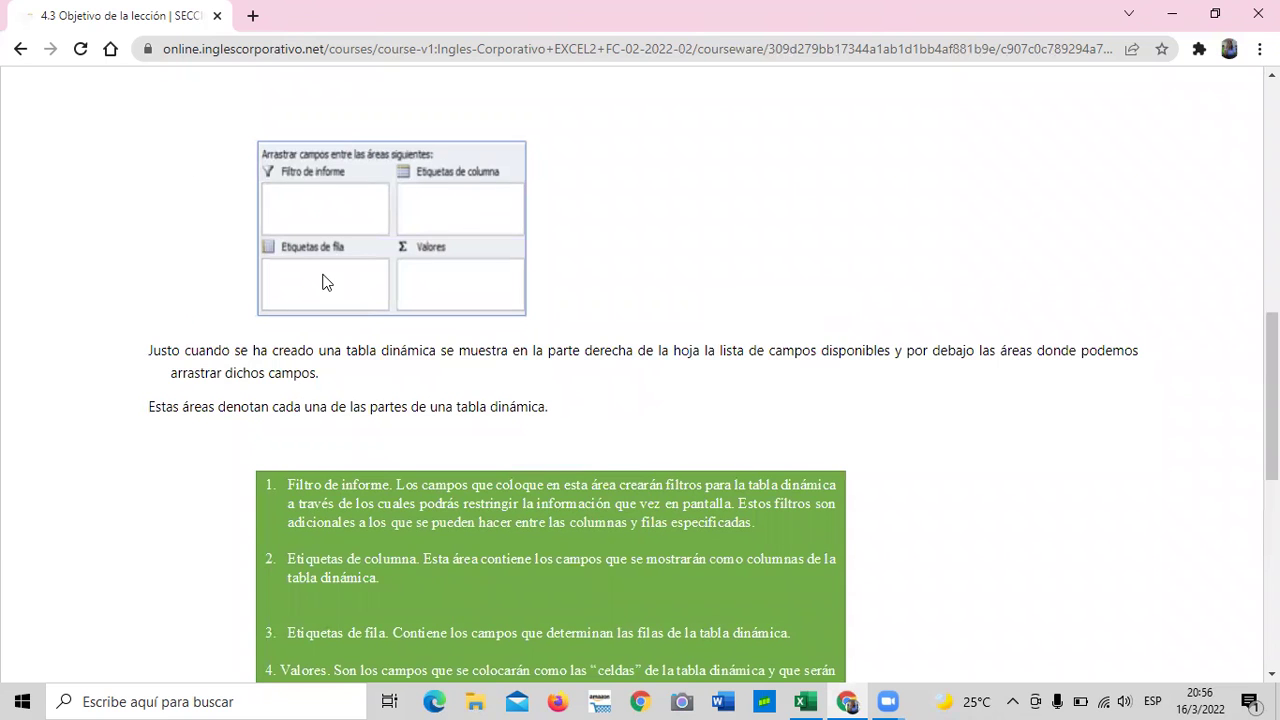
scroll(511, 485, up, 3)
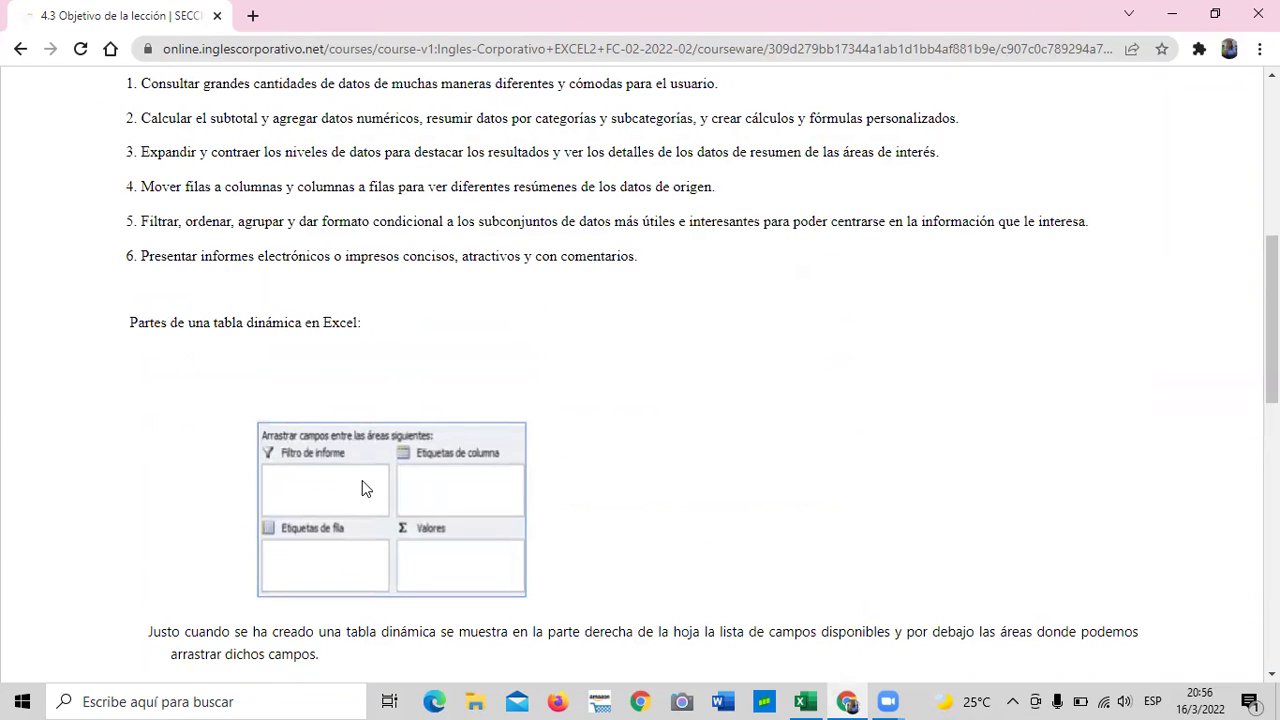
scroll(370, 495, up, 3)
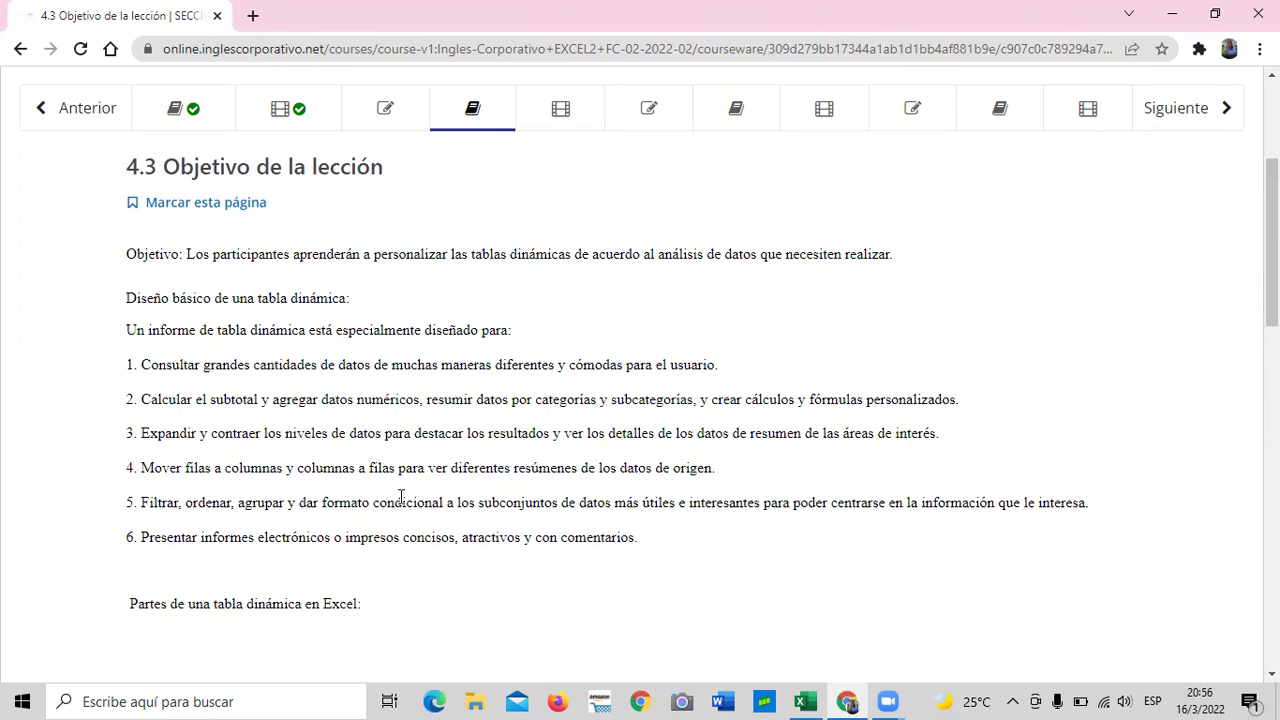
scroll(414, 462, up, 1)
scroll(414, 460, down, 1)
scroll(370, 532, up, 1)
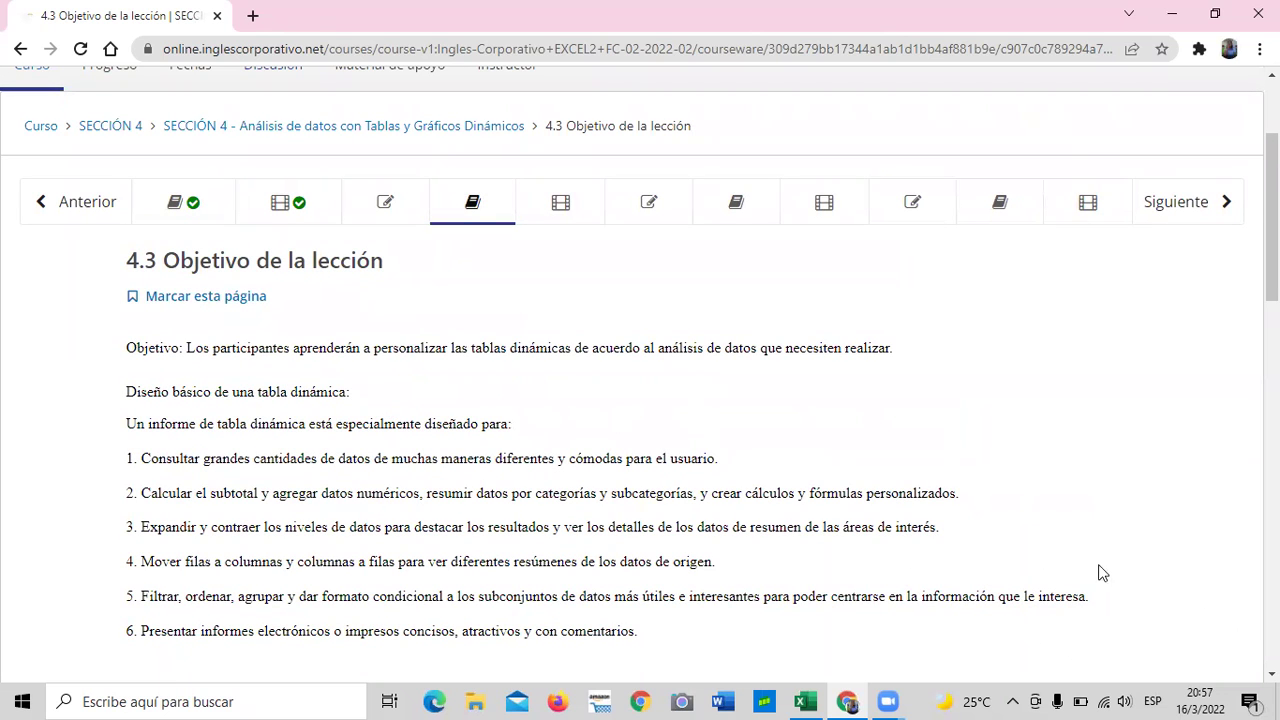
scroll(688, 440, down, 1)
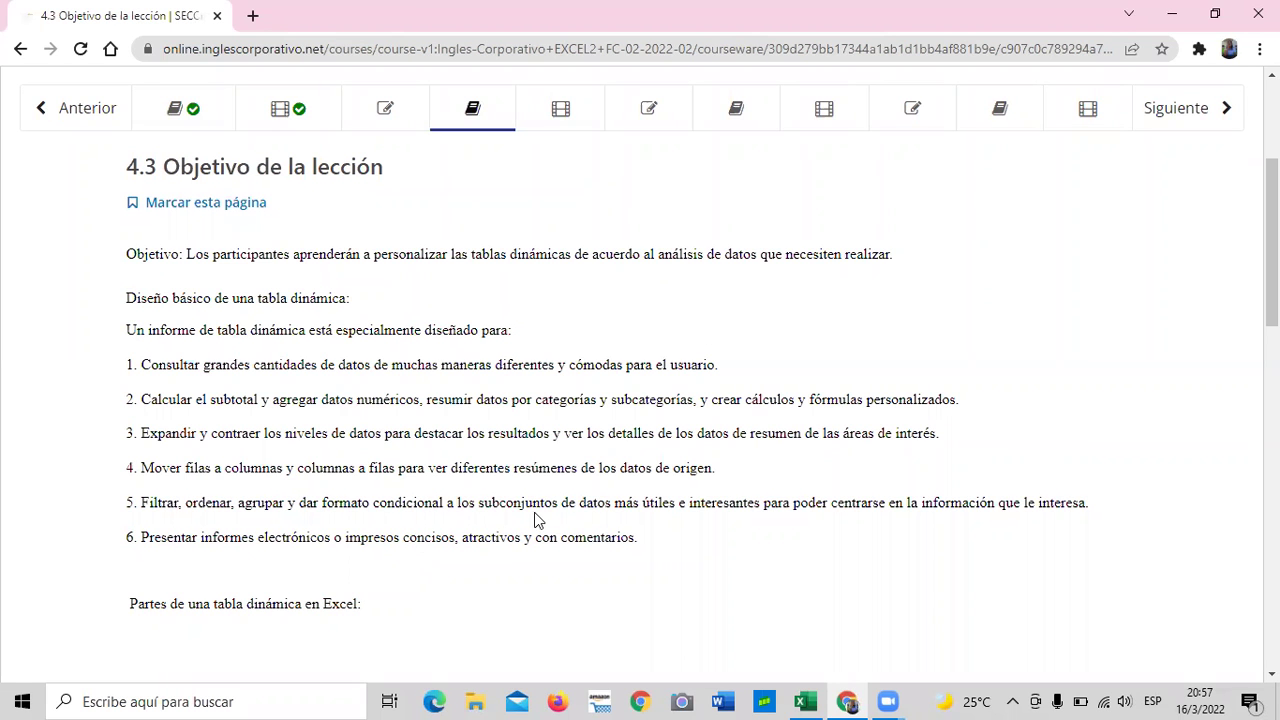
Continue to unit 4.4 Personalizar Tablas Dinámicas and download the Tabla Dinamica practice workbook linked below the video.
scroll(538, 520, down, 3)
scroll(536, 520, down, 9)
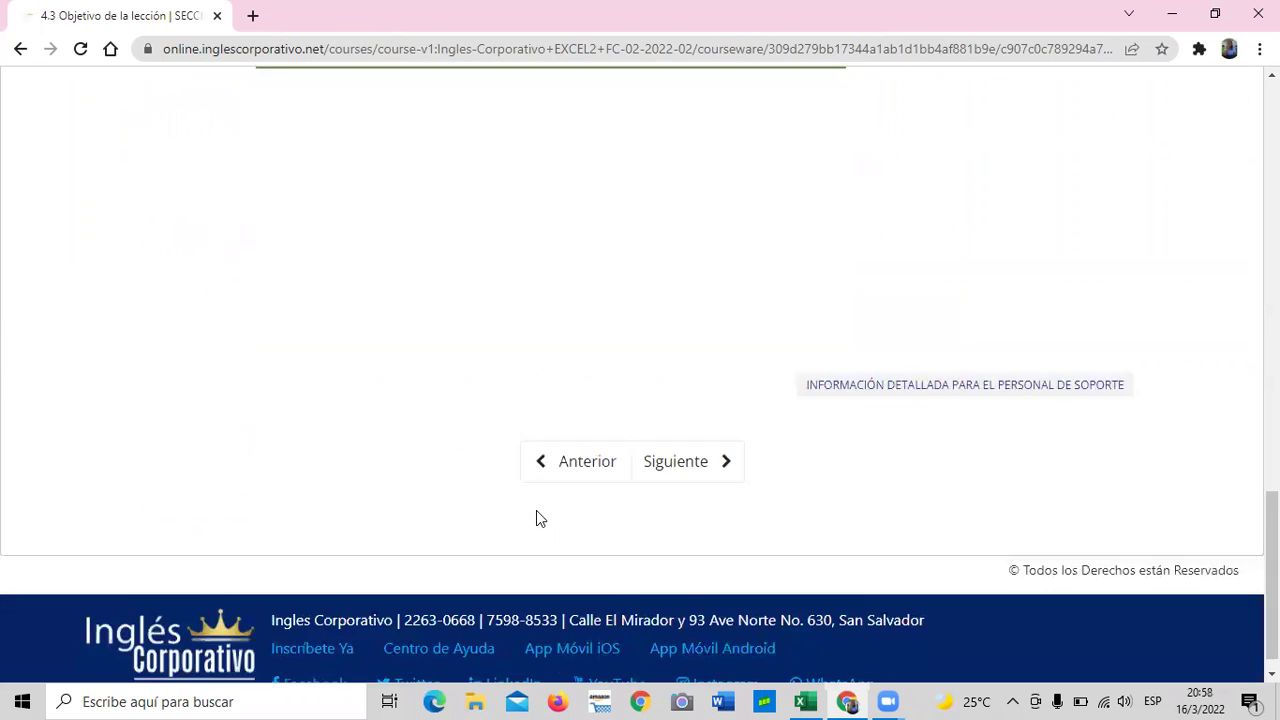
click(668, 469)
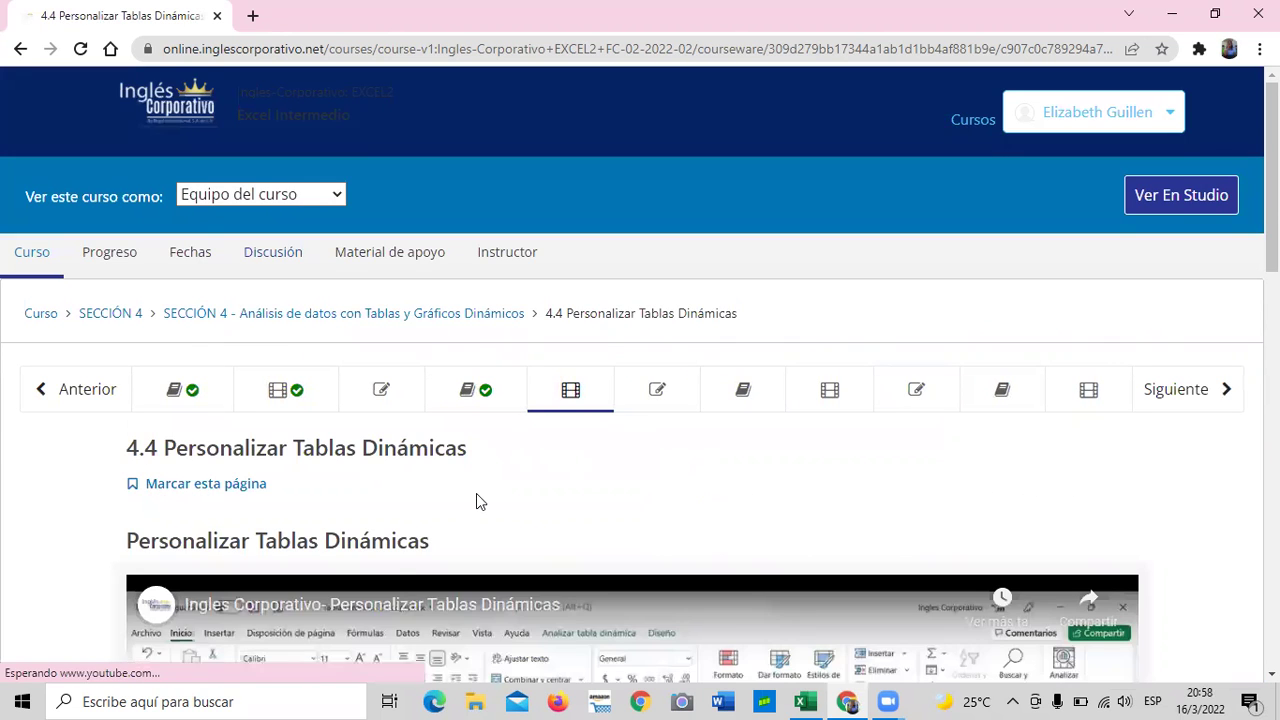
scroll(476, 493, down, 4)
scroll(476, 493, down, 1)
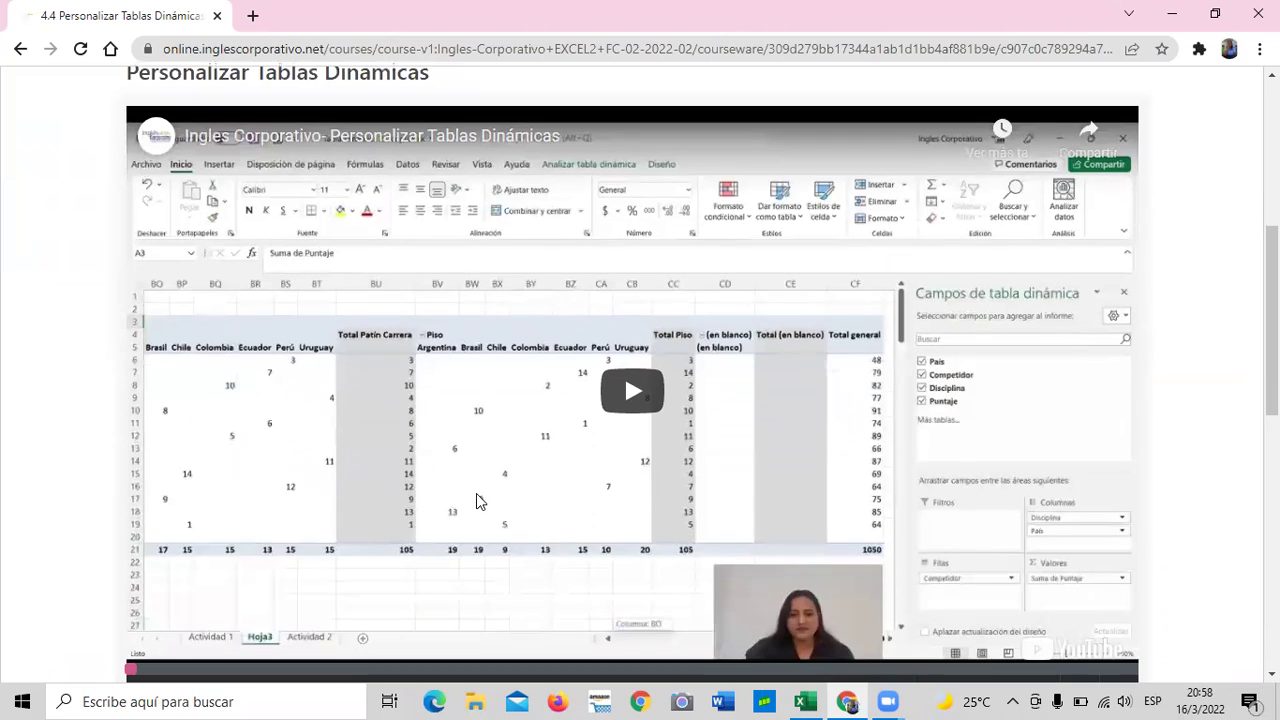
scroll(476, 493, down, 1)
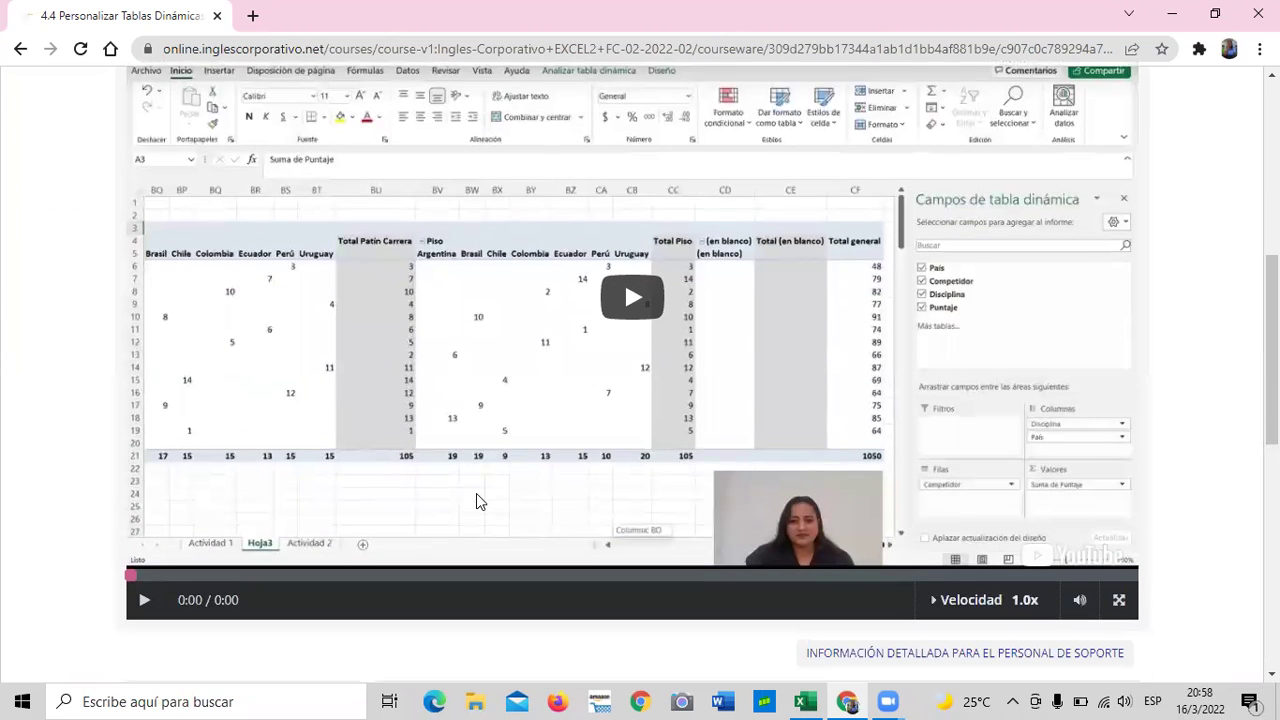
scroll(476, 493, down, 1)
scroll(476, 493, down, 3)
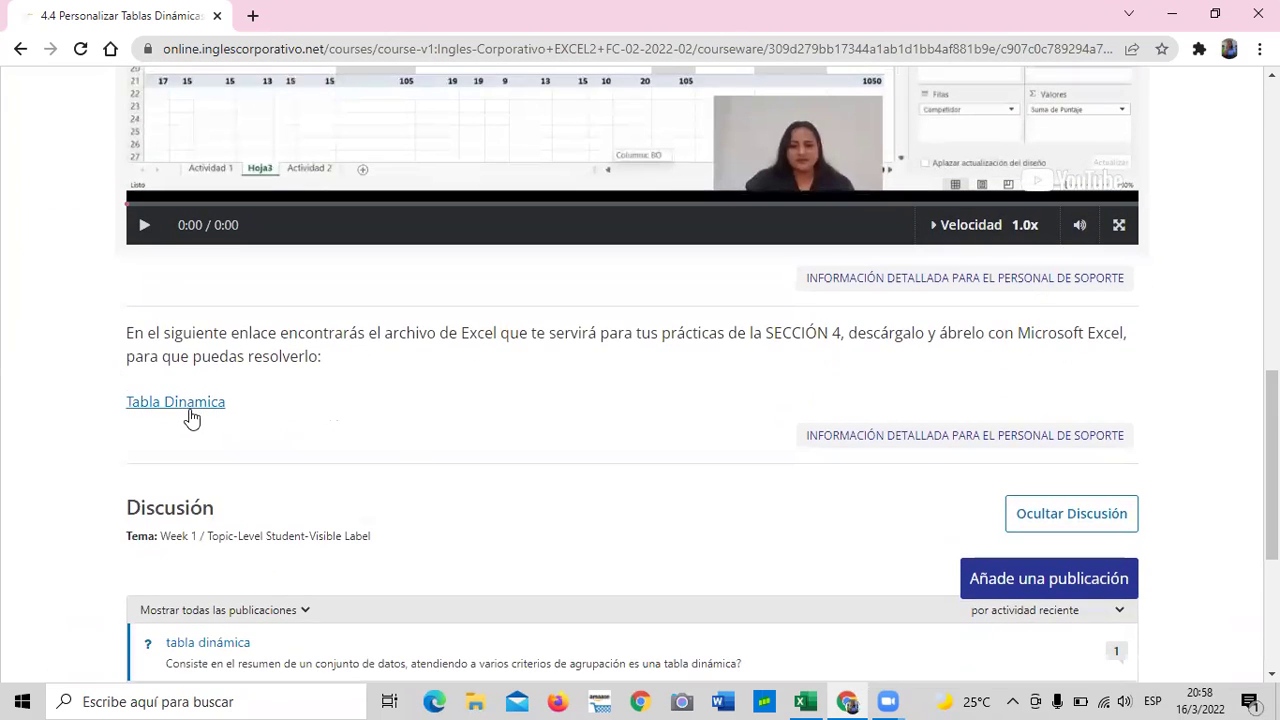
click(192, 409)
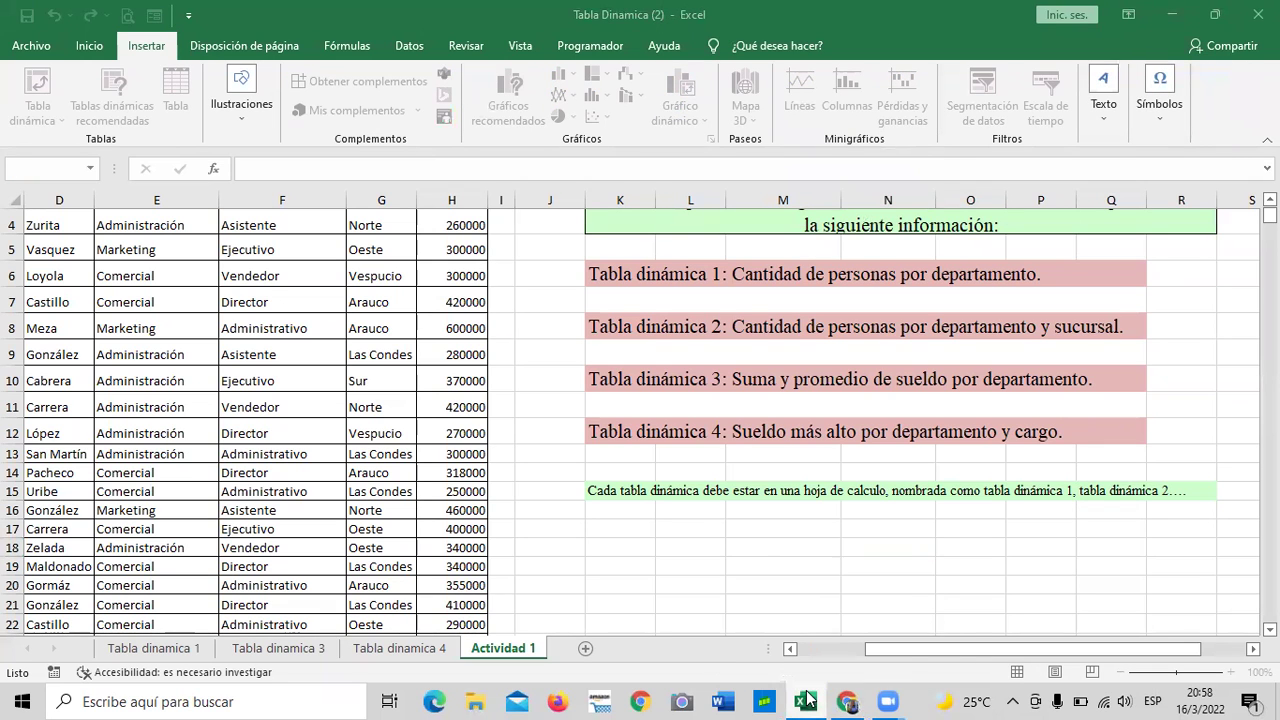
Switch to the downloaded Tabla Dinamica (3) workbook in Excel, enable editing, look over its employee data and dismiss the Office licence notice.
mouse_move(808, 700)
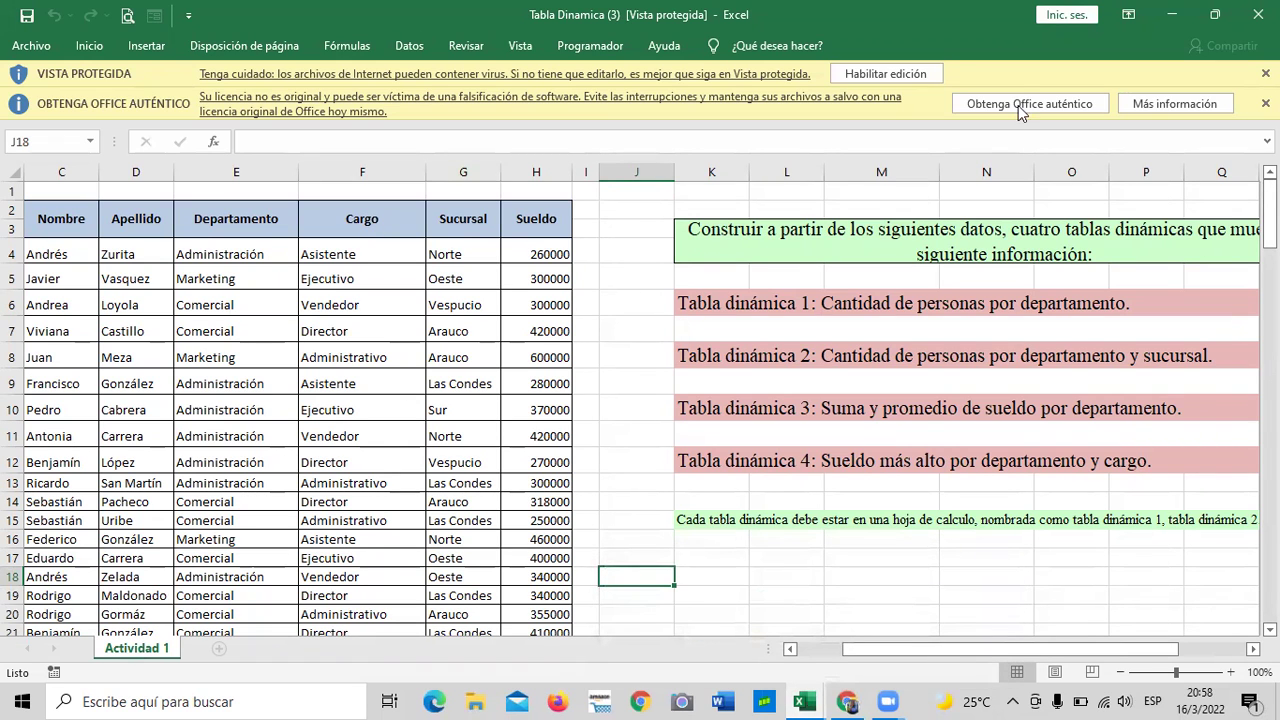
click(885, 73)
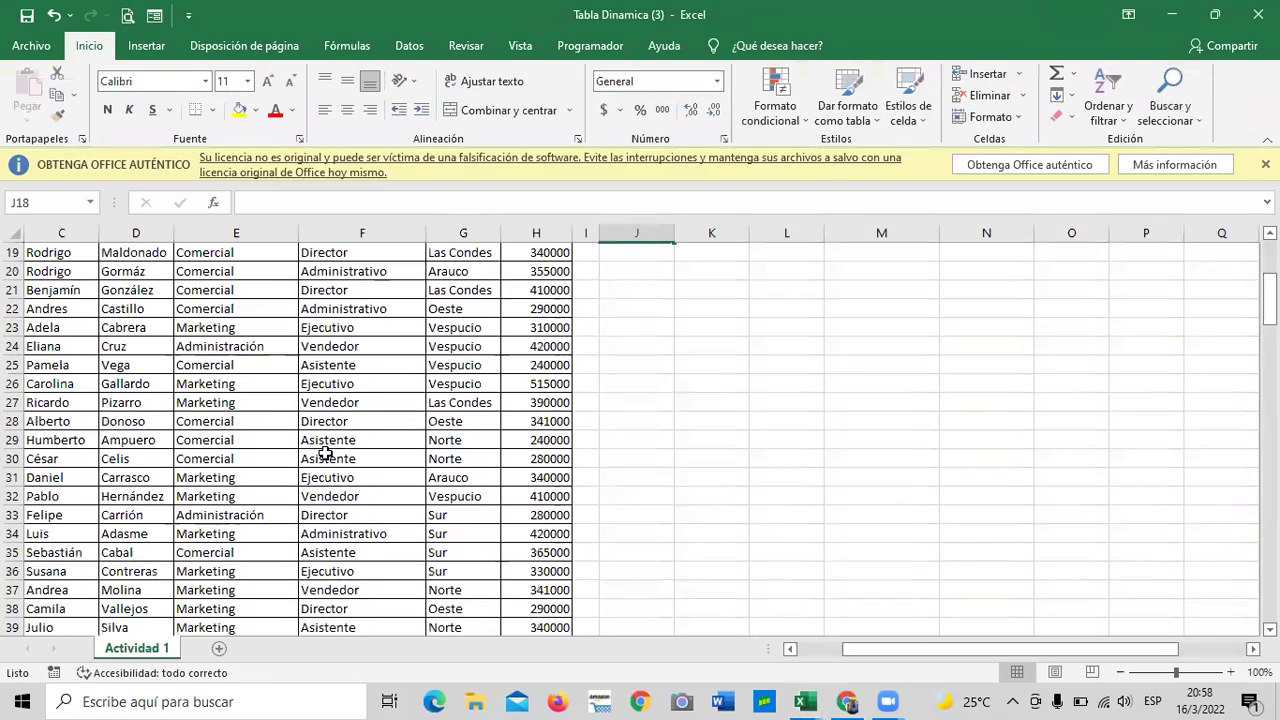
scroll(323, 452, down, 11)
scroll(325, 453, up, 10)
scroll(325, 453, up, 1)
scroll(160, 491, down, 1)
scroll(160, 491, up, 1)
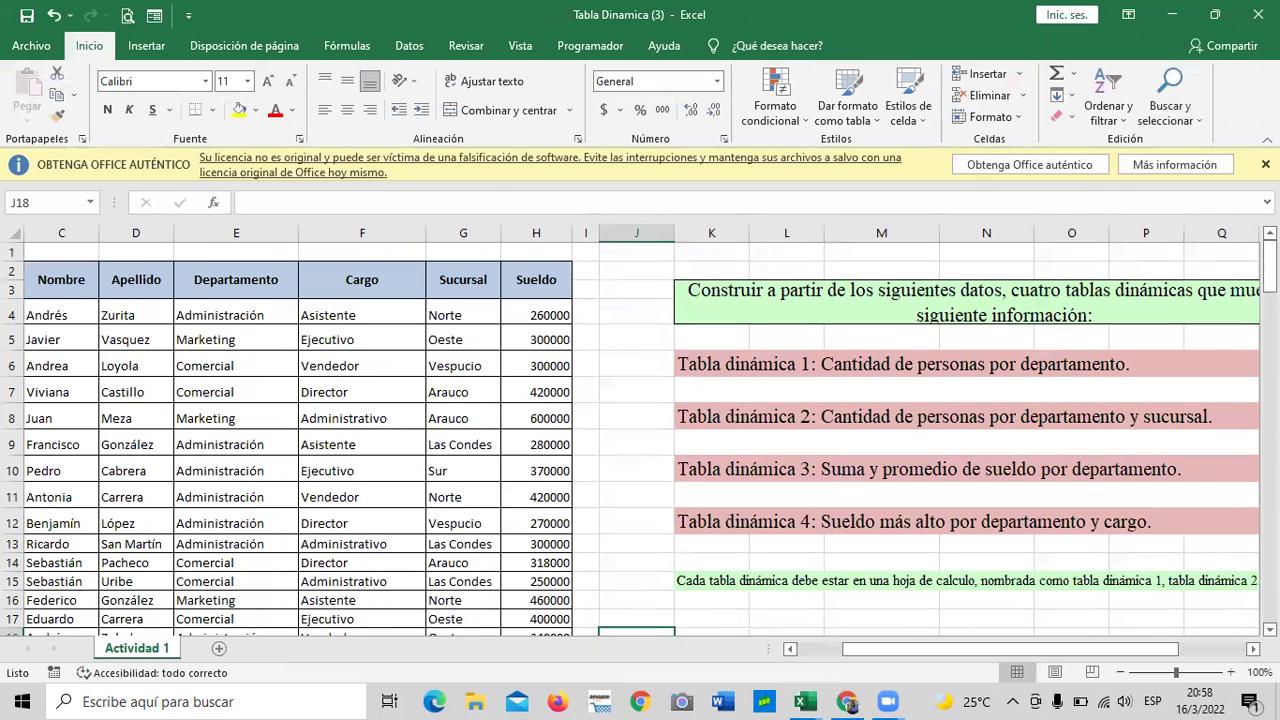
click(1265, 164)
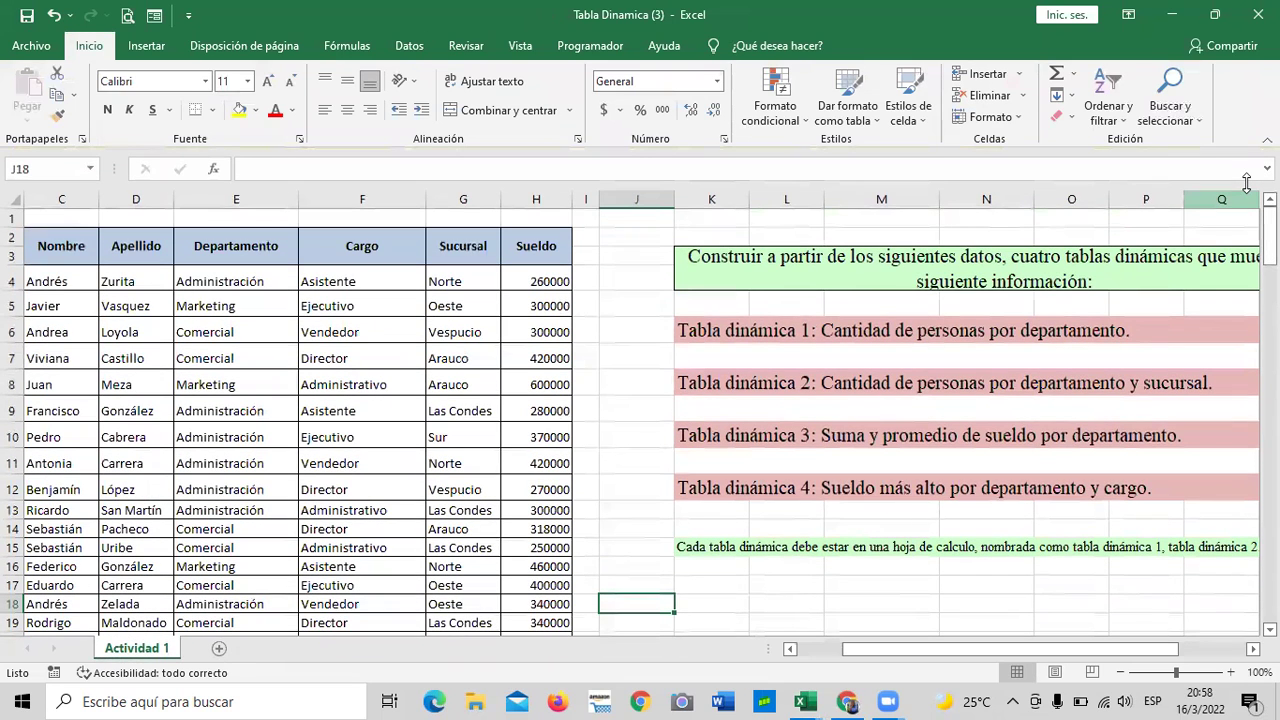
Look through the employee data from the first record to the last and bring the Código column into view.
scroll(471, 420, down, 20)
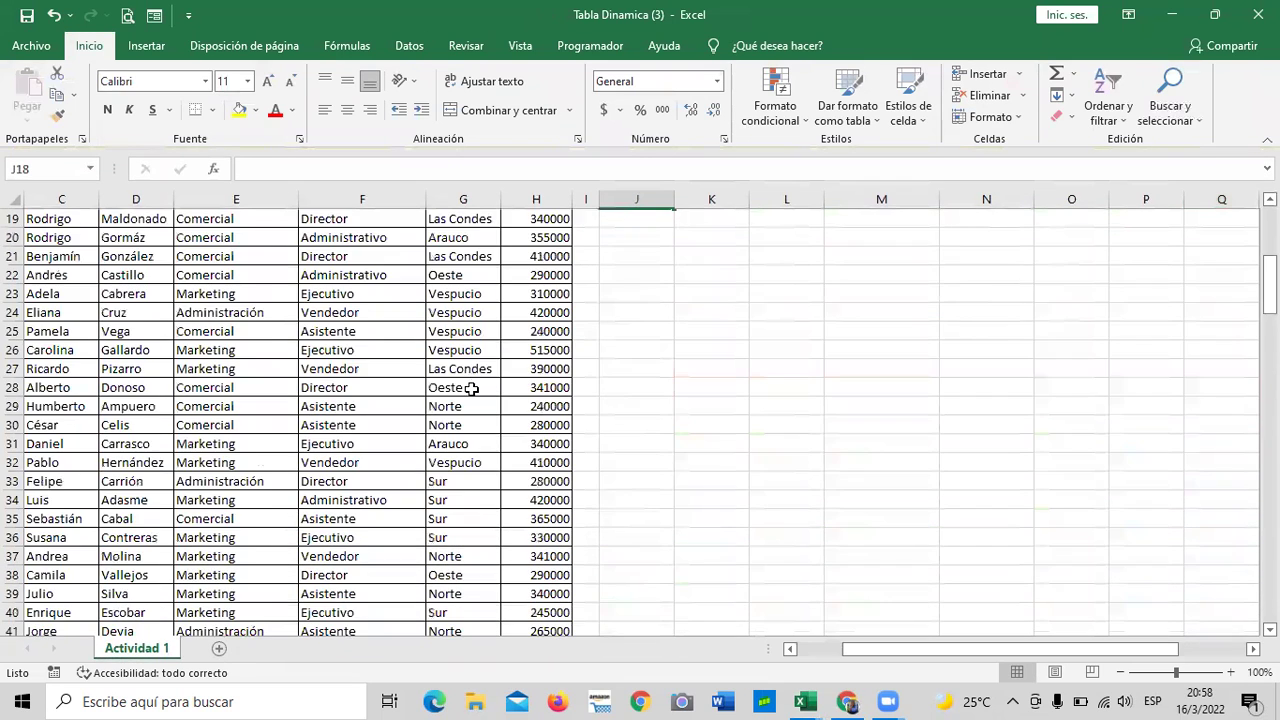
scroll(471, 442, down, 14)
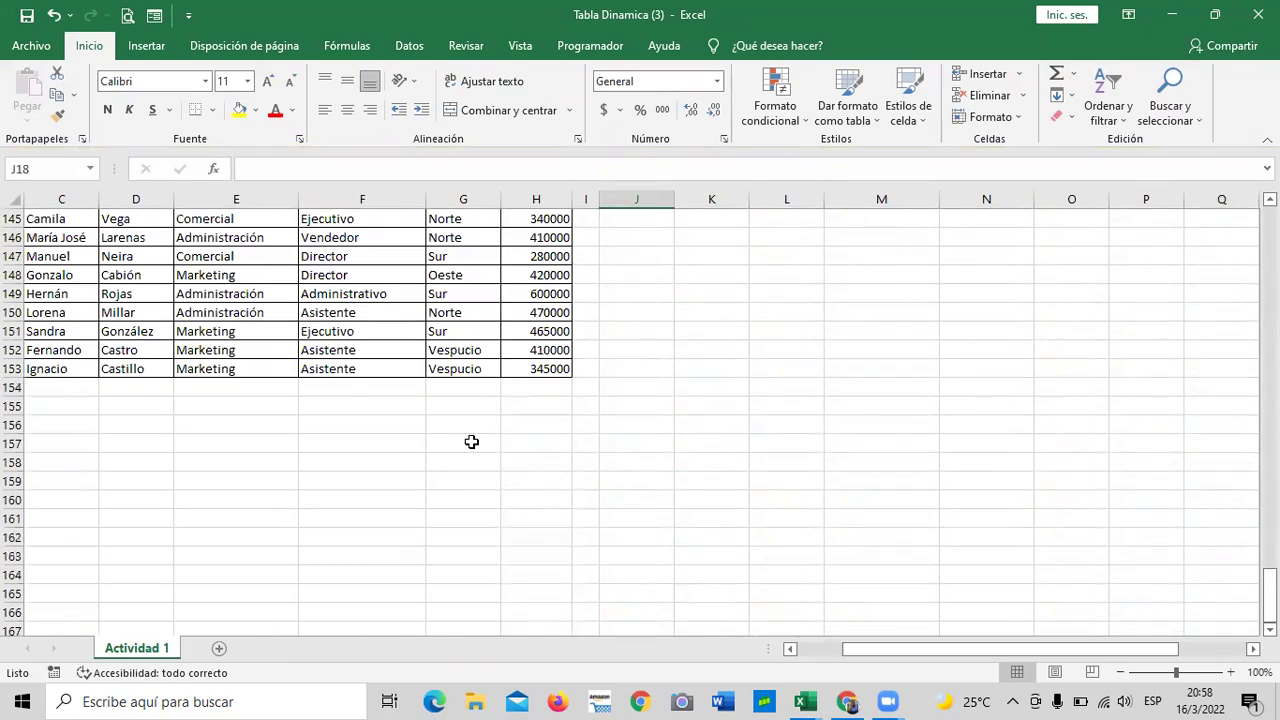
scroll(471, 442, up, 20)
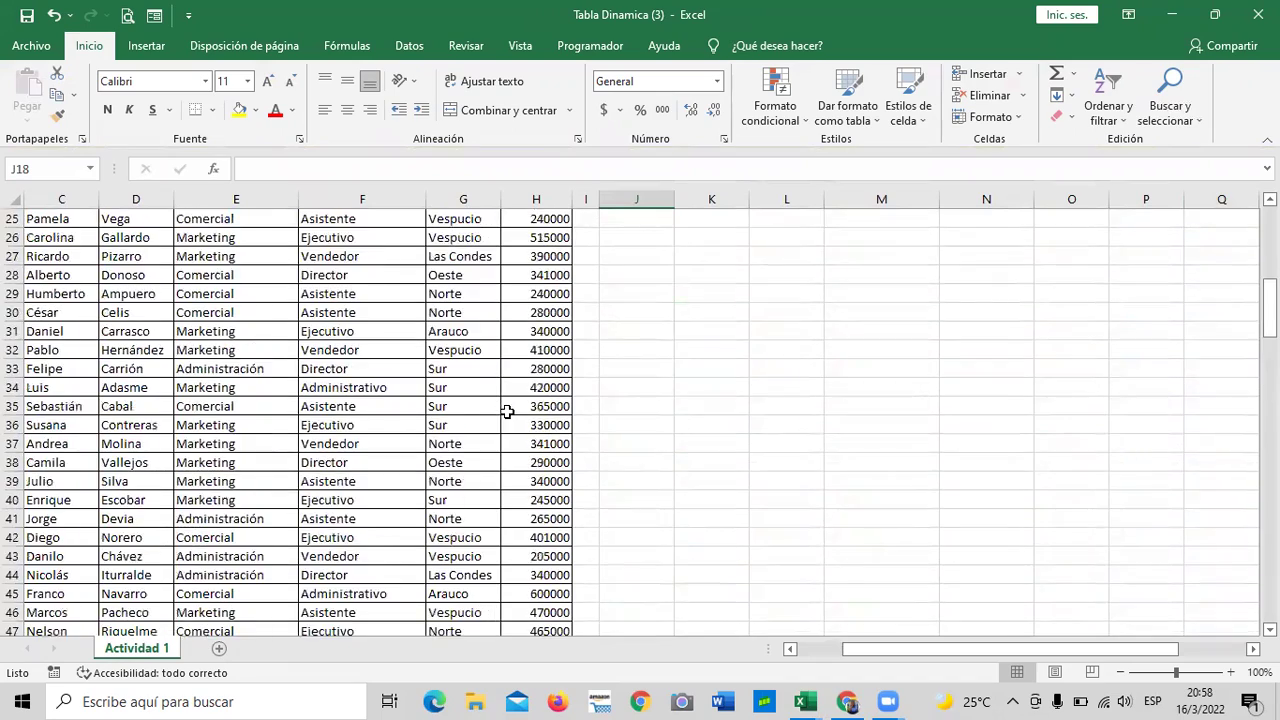
scroll(507, 412, up, 8)
mouse_move(1080, 649)
mouse_down()
mouse_move(1115, 647)
mouse_move(1083, 650)
mouse_up()
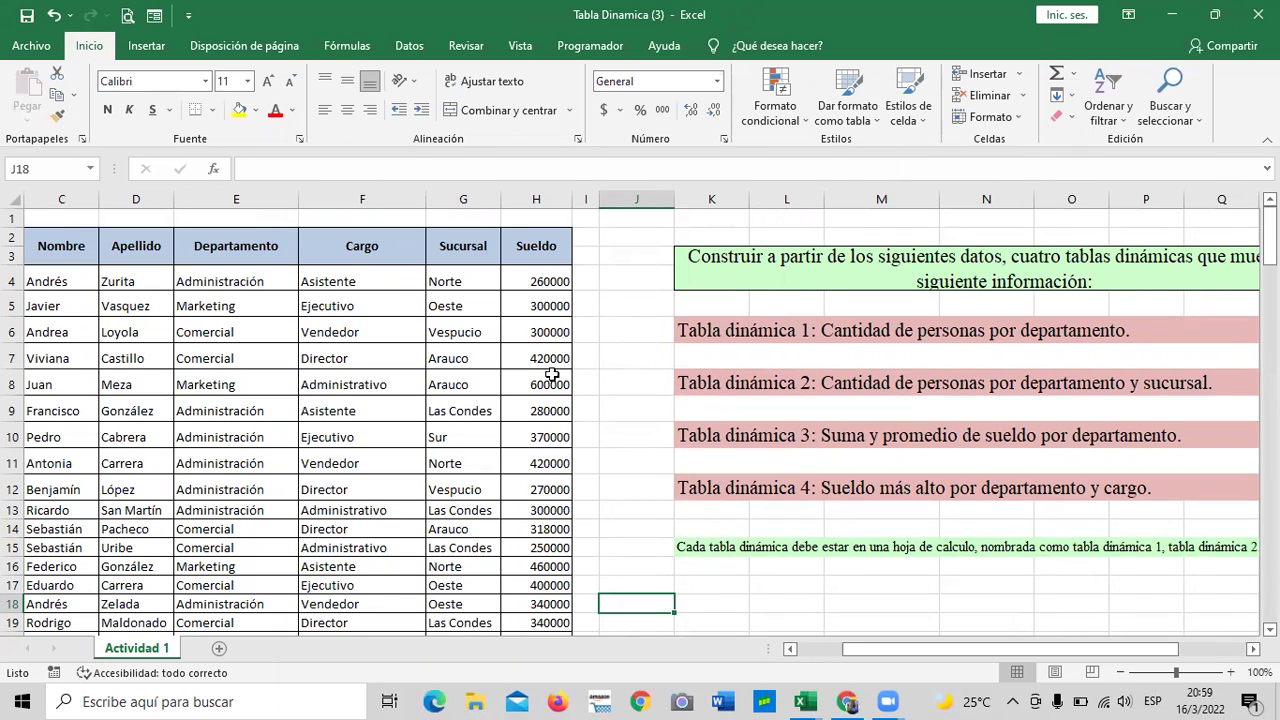
drag(865, 649, 819, 651)
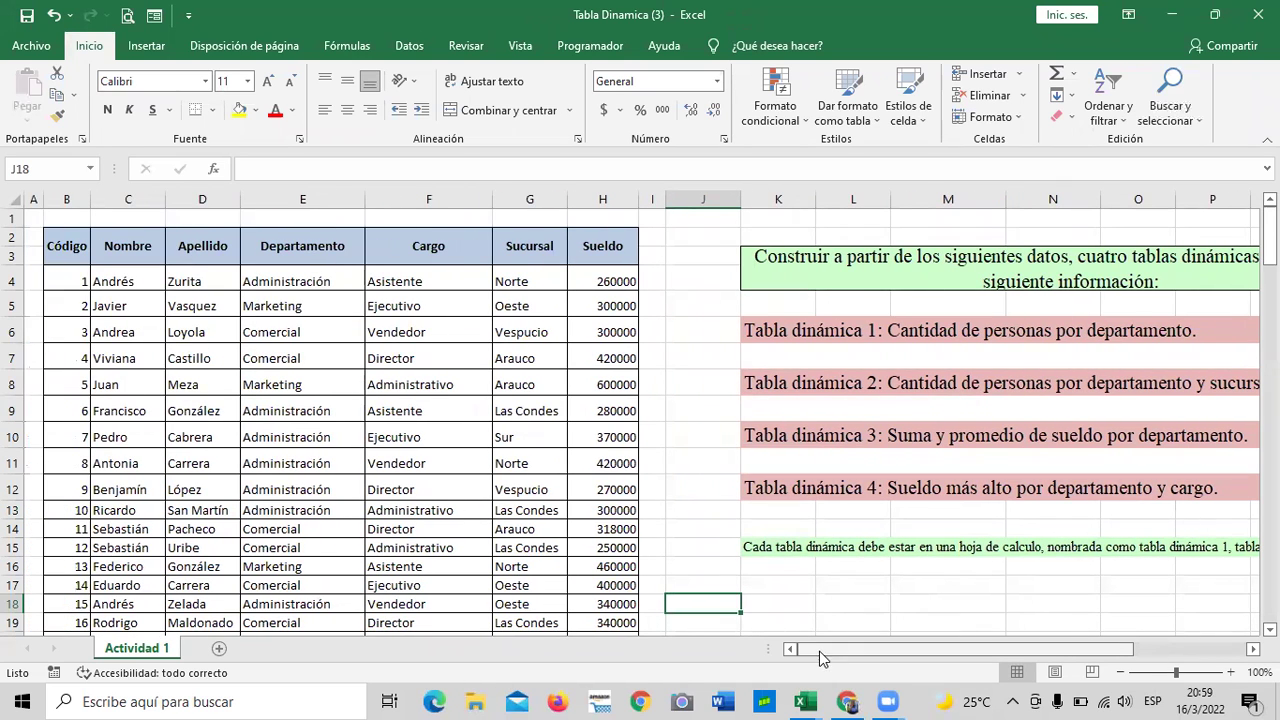
Examine the employee table's upper records and go to its first Código cell, B4.
click(489, 321)
scroll(489, 321, down, 3)
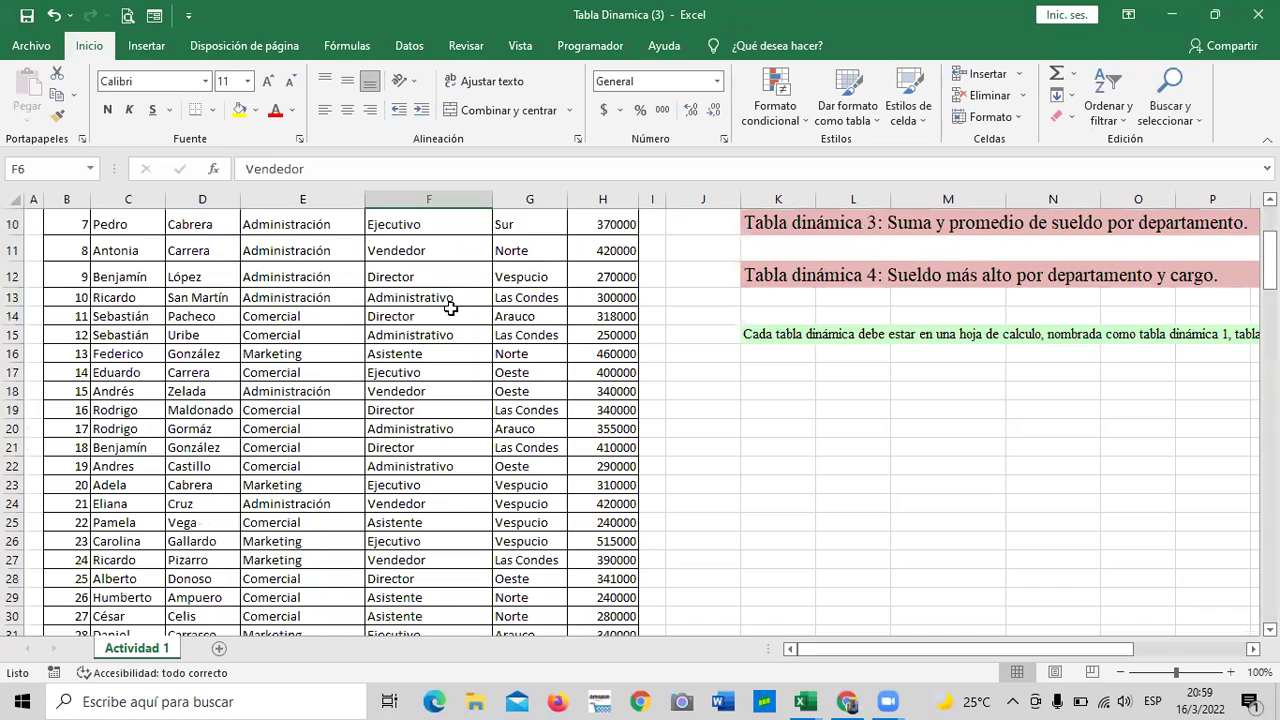
scroll(452, 308, down, 4)
scroll(452, 490, up, 7)
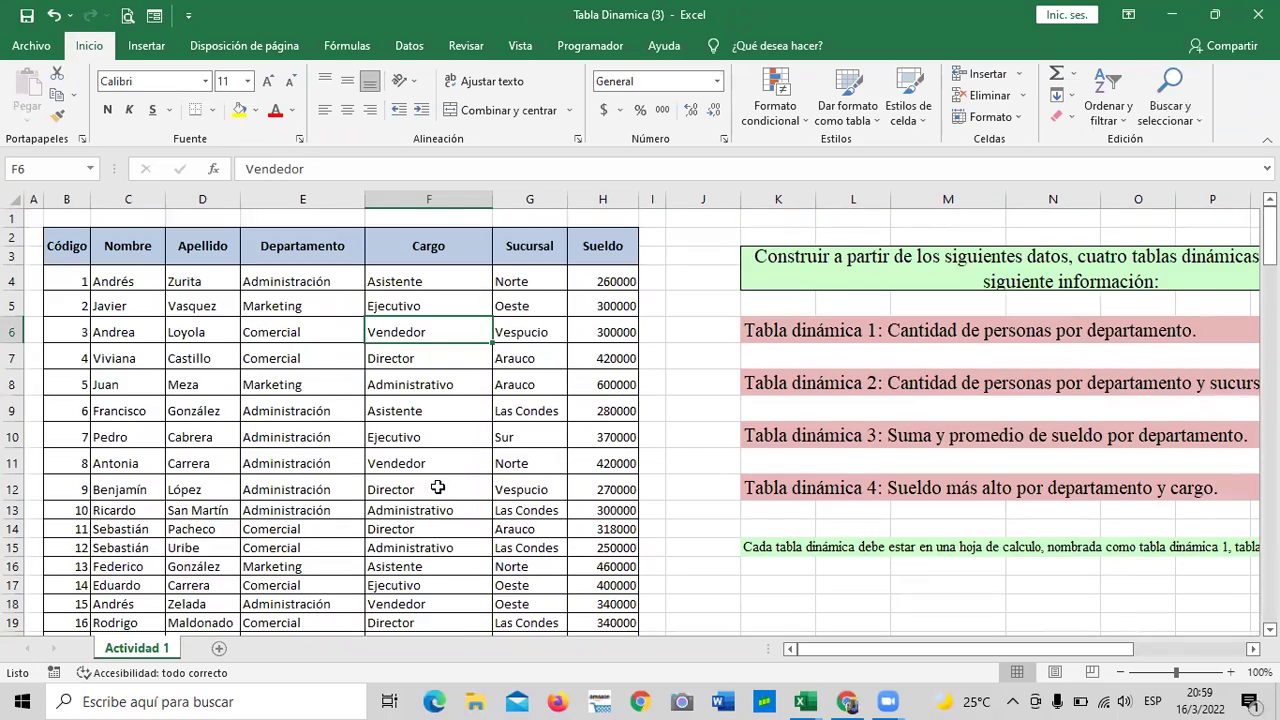
scroll(438, 487, down, 2)
scroll(417, 366, up, 2)
key(ctrl+Up)
key(ctrl+Left)
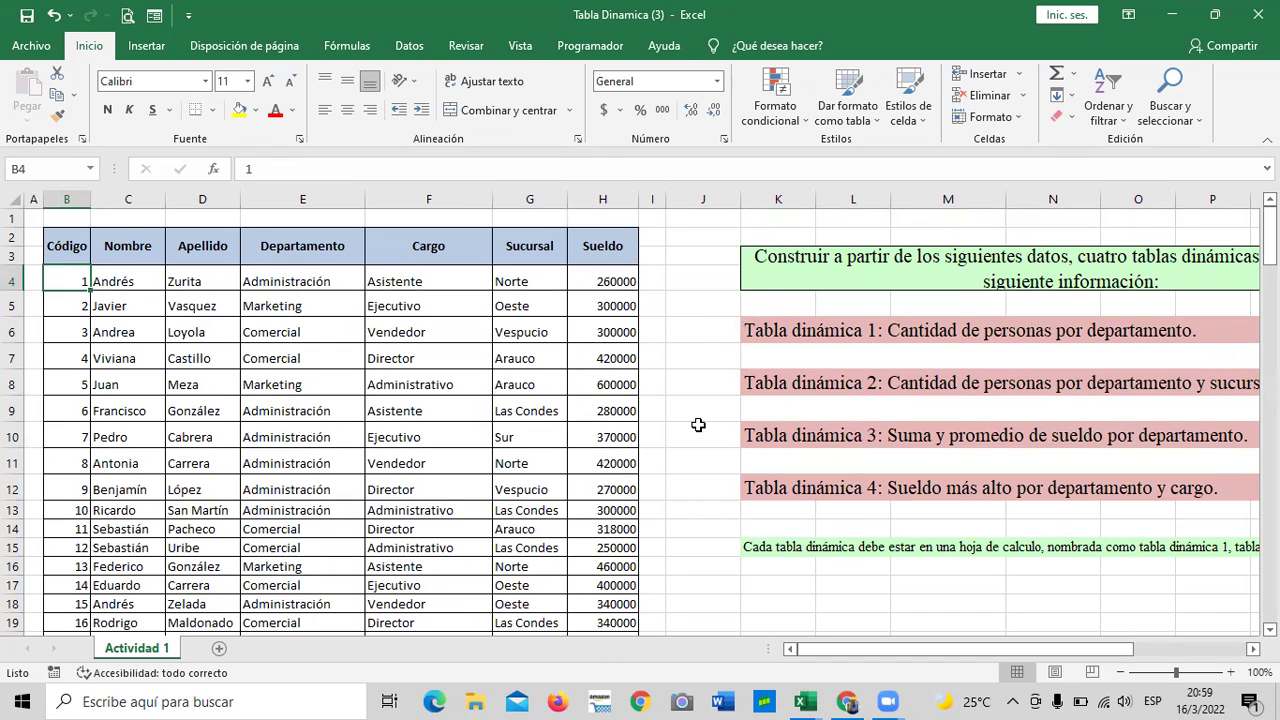
Read the four pivot table assignments and the sheet-naming instruction, and check them against the employee records.
click(933, 437)
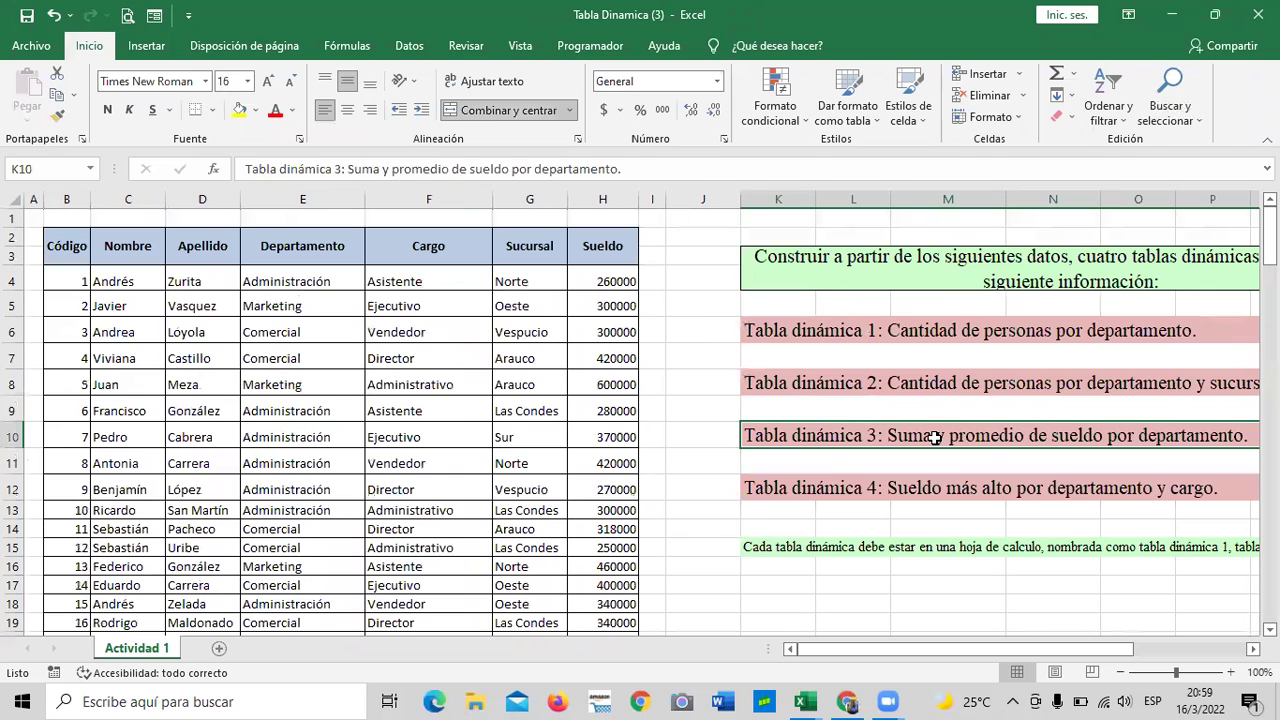
drag(909, 651, 997, 651)
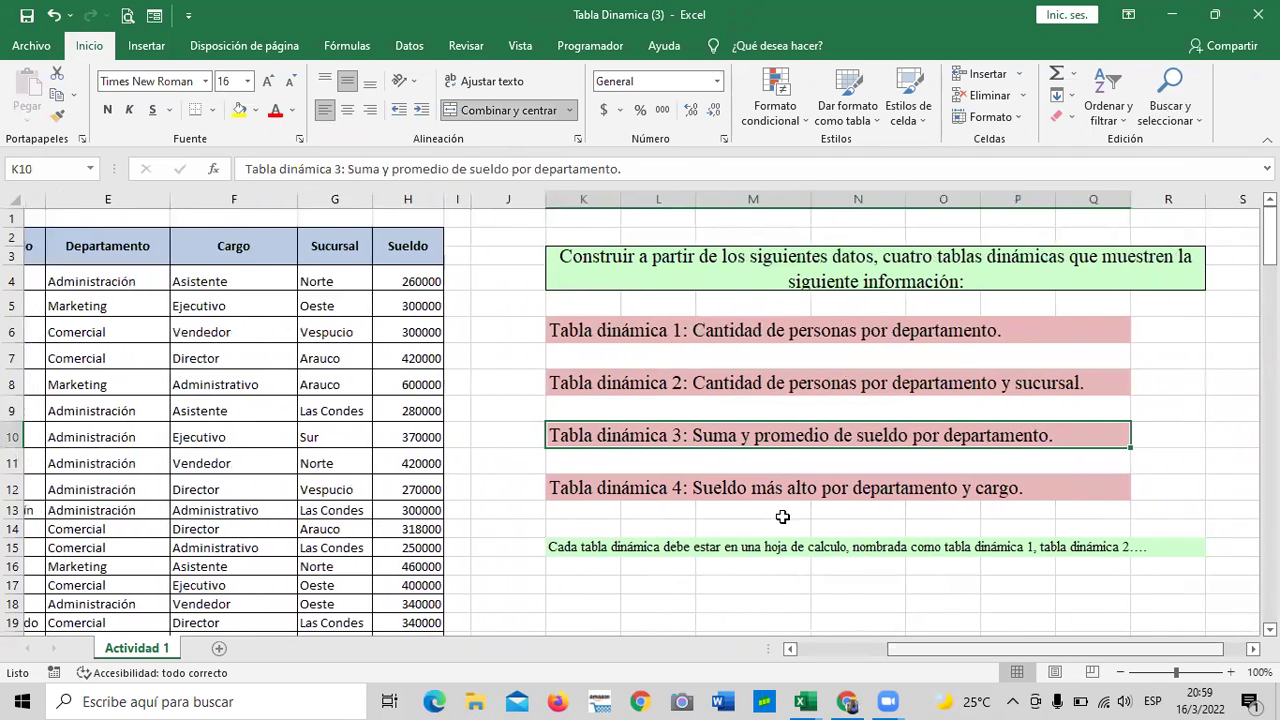
scroll(563, 441, down, 5)
scroll(563, 441, down, 6)
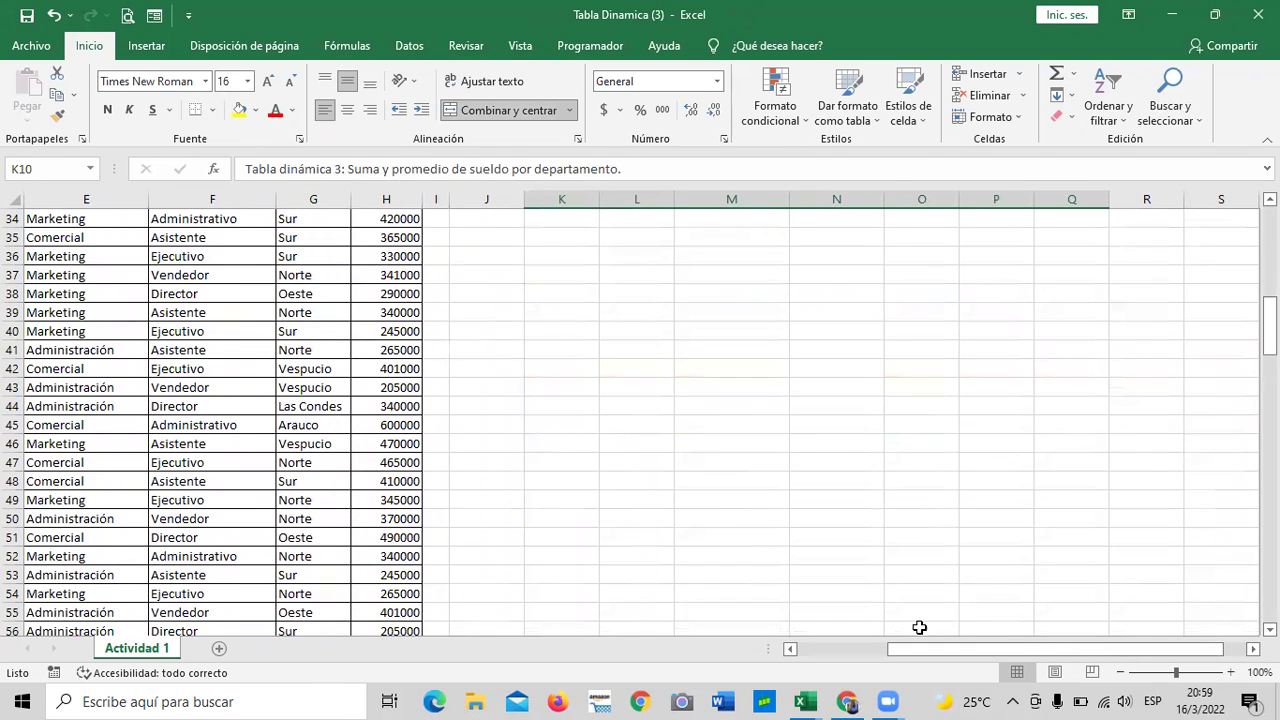
drag(905, 646, 815, 650)
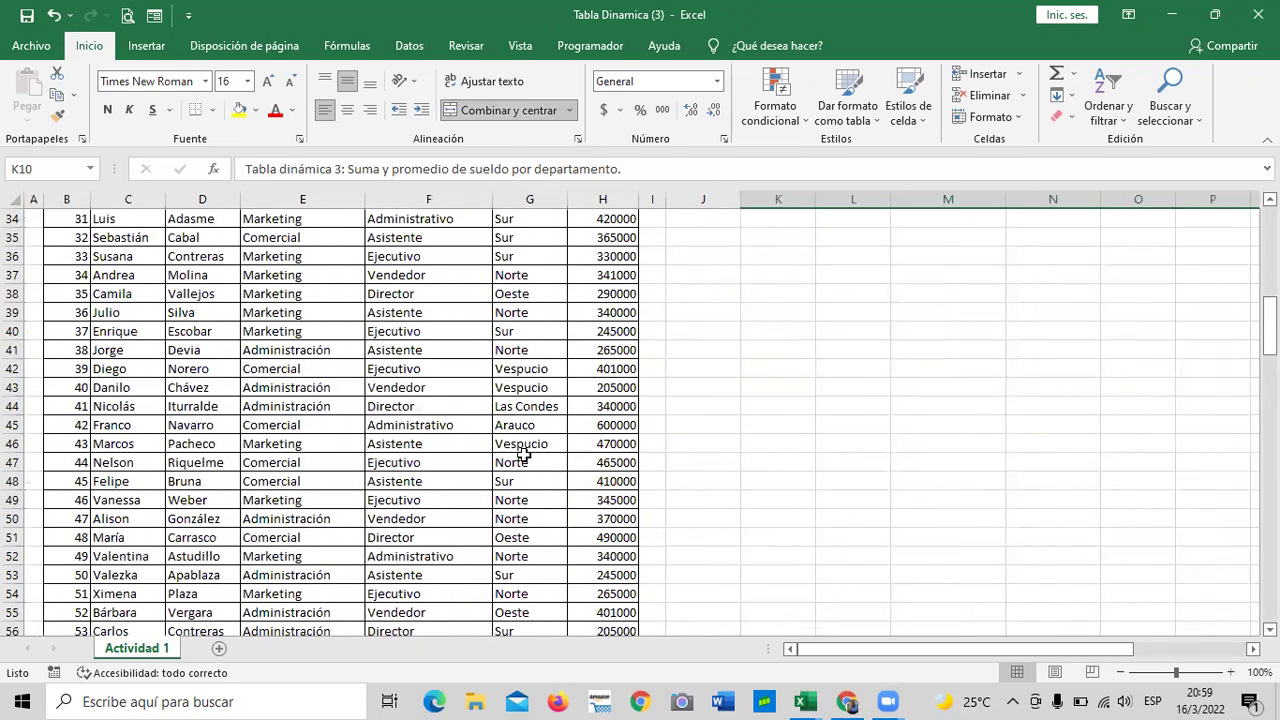
scroll(495, 315, up, 4)
scroll(493, 308, up, 7)
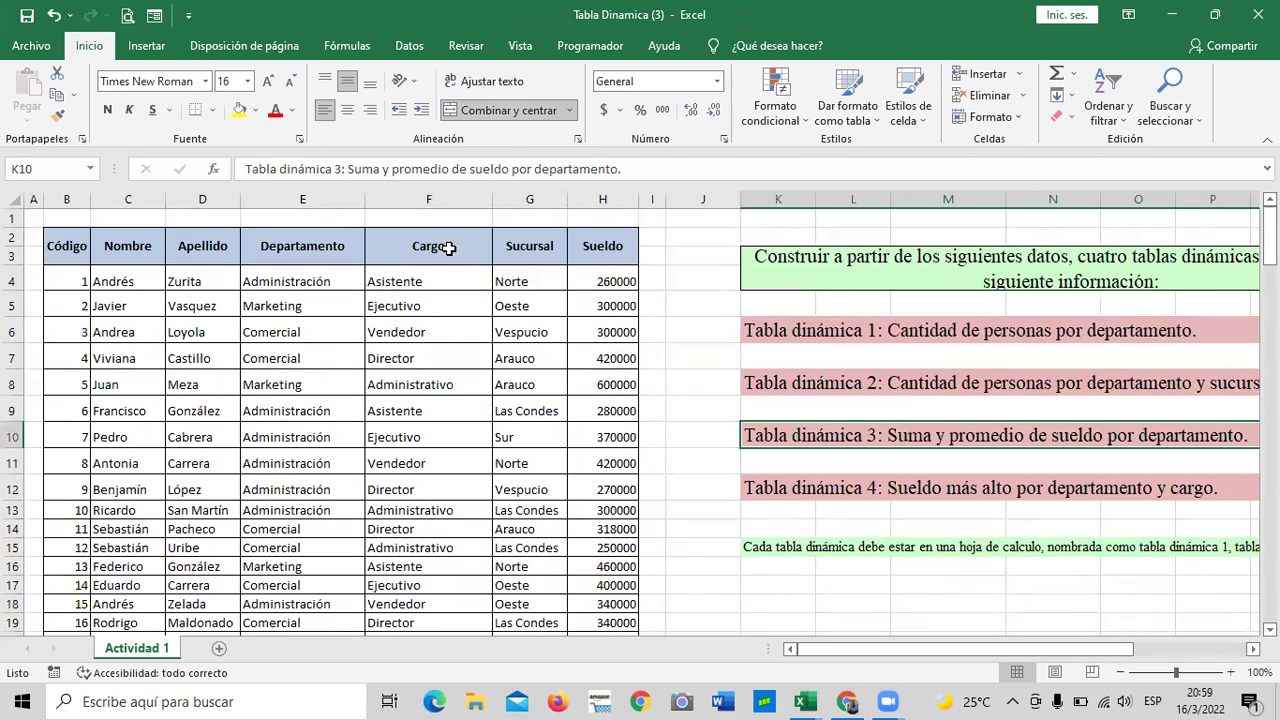